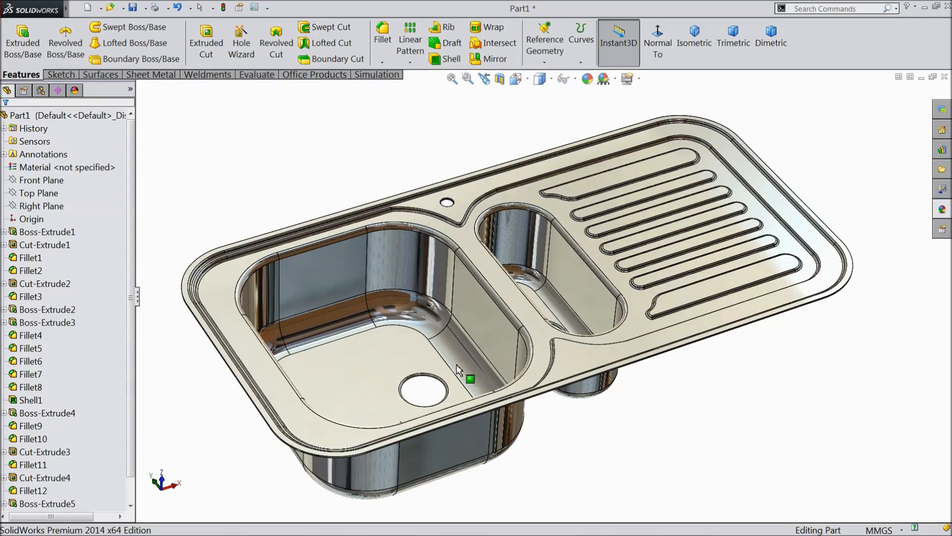
pyautogui.scroll(-2, 529, 329)
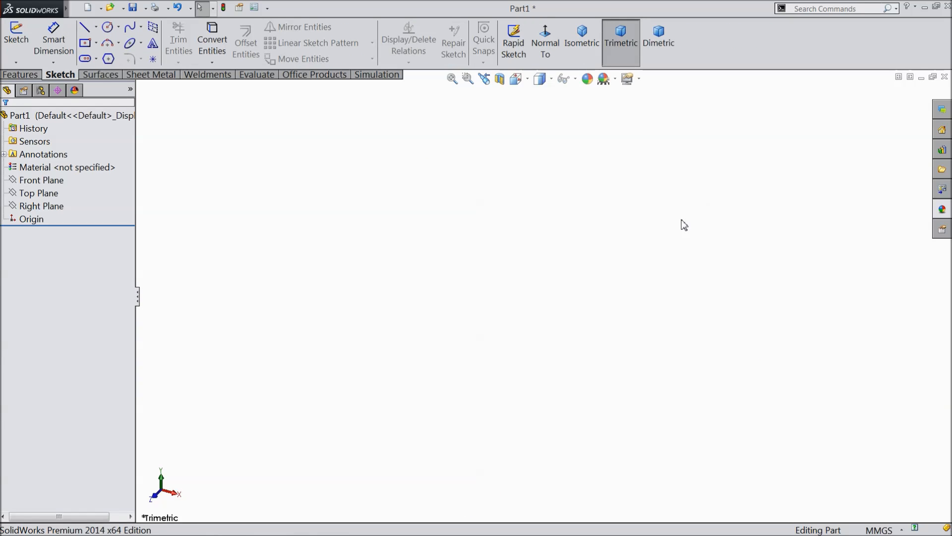
# Step: Start a sketch on the Front Plane and draw a center rectangle about 240 by 133 mm centred on the origin
pyautogui.click(49, 181)
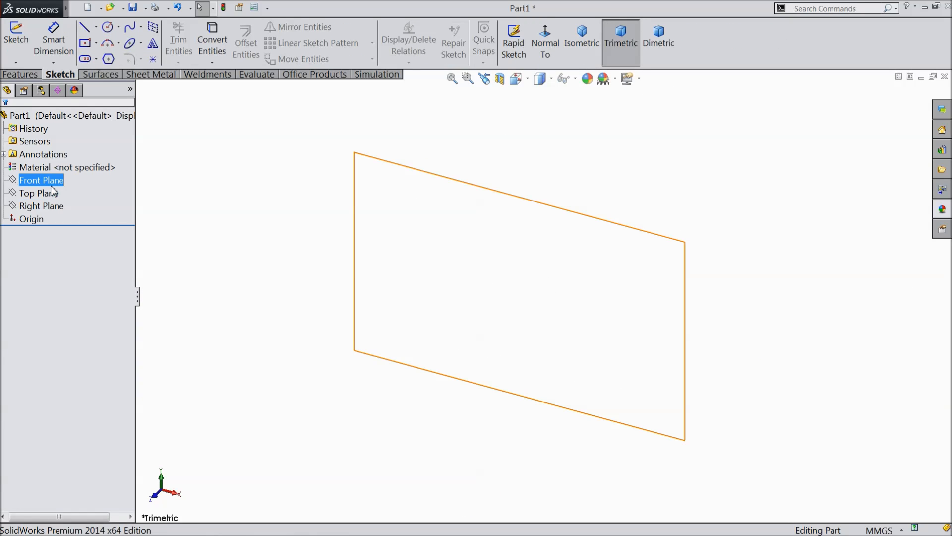
pyautogui.click(65, 171)
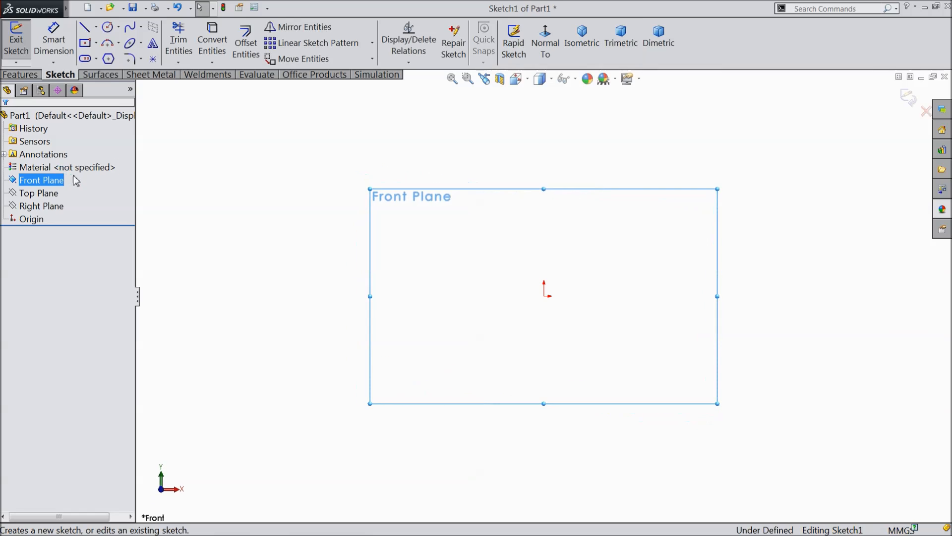
pyautogui.click(97, 43)
pyautogui.click(99, 73)
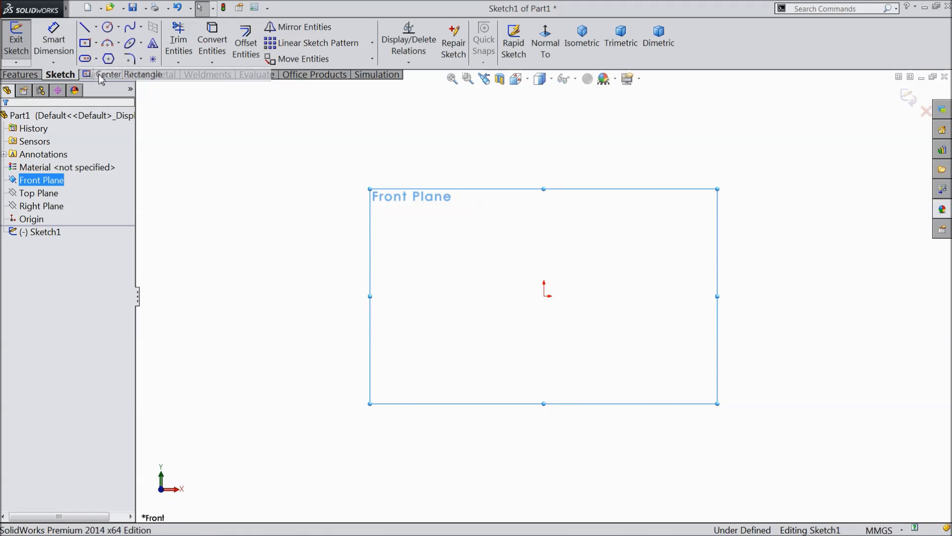
pyautogui.click(544, 296)
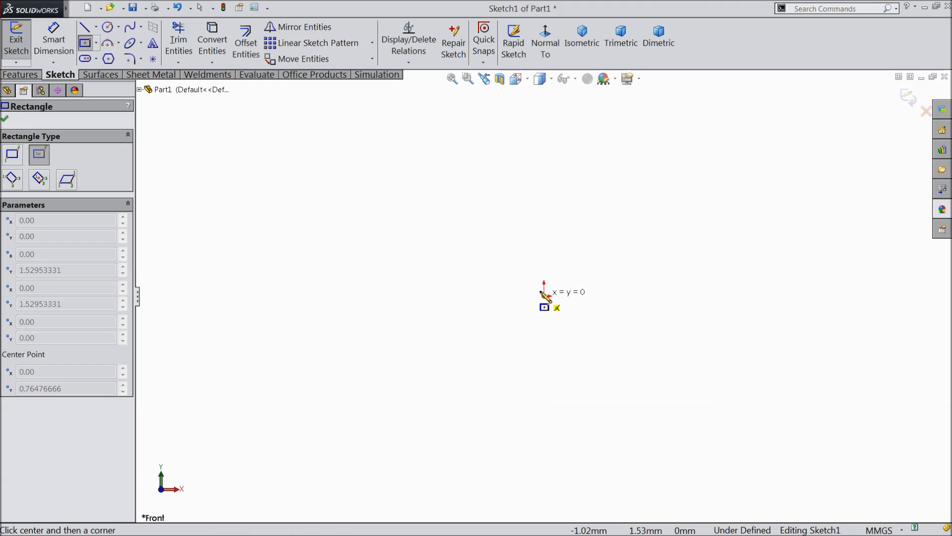
pyautogui.click(310, 168)
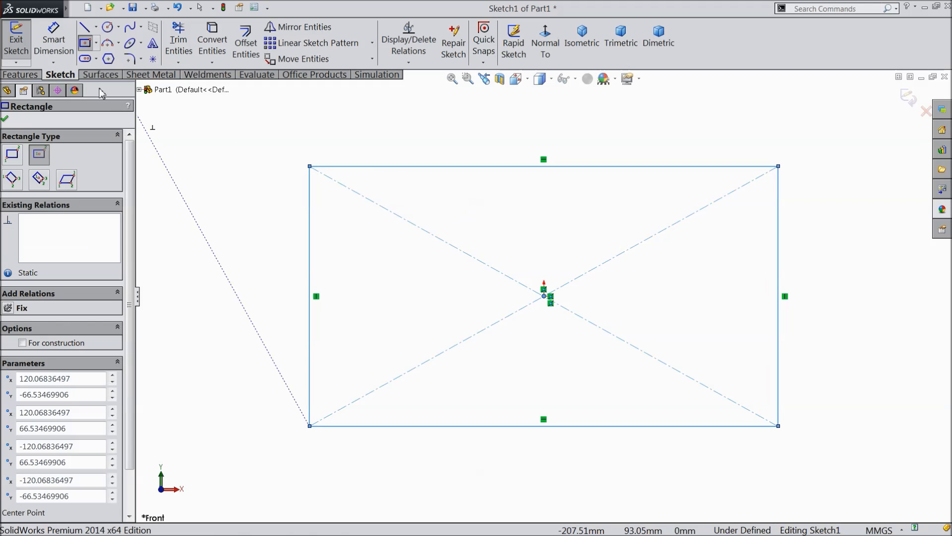
# Step: Dimension the rectangle to 972 mm wide and 492 mm high
pyautogui.click(53, 40)
pyautogui.click(512, 166)
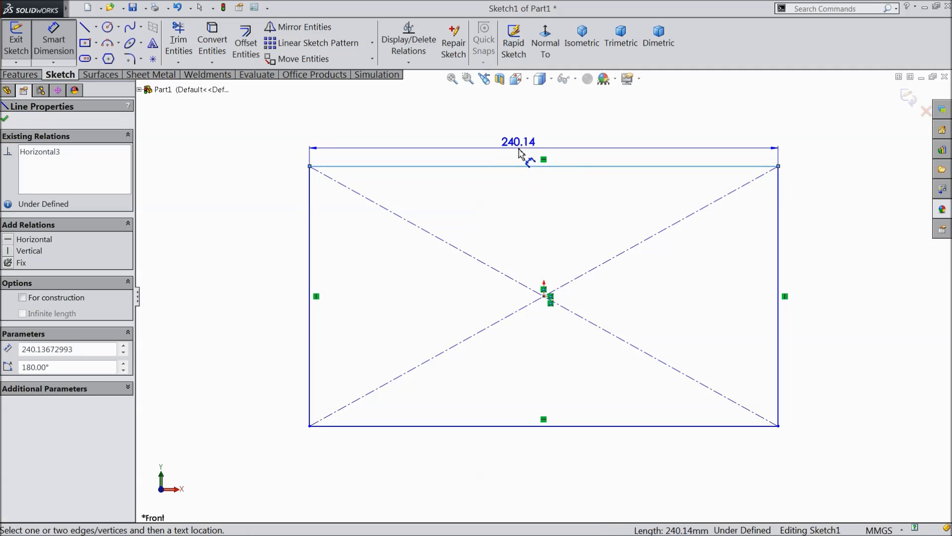
pyautogui.click(520, 148)
pyautogui.write('972')
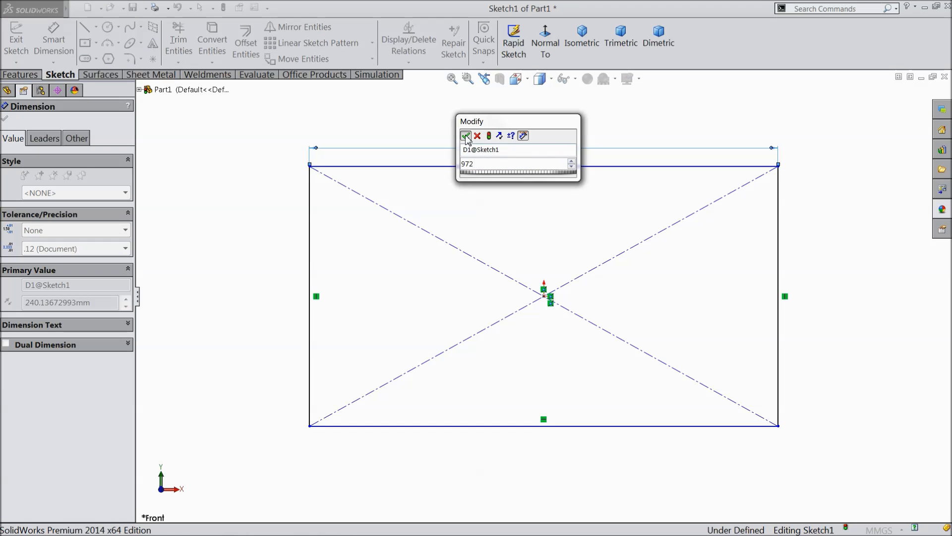
pyautogui.press('Return')
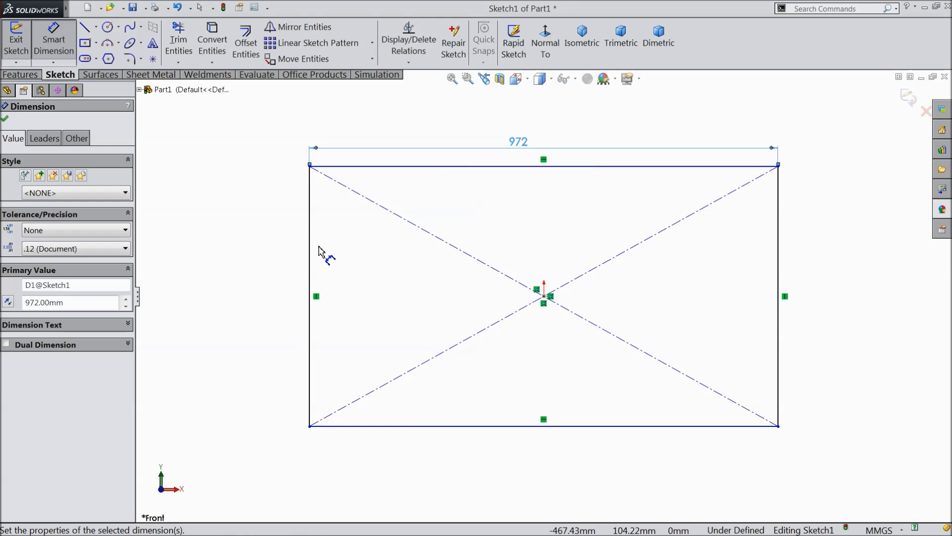
pyautogui.click(311, 256)
pyautogui.click(260, 267)
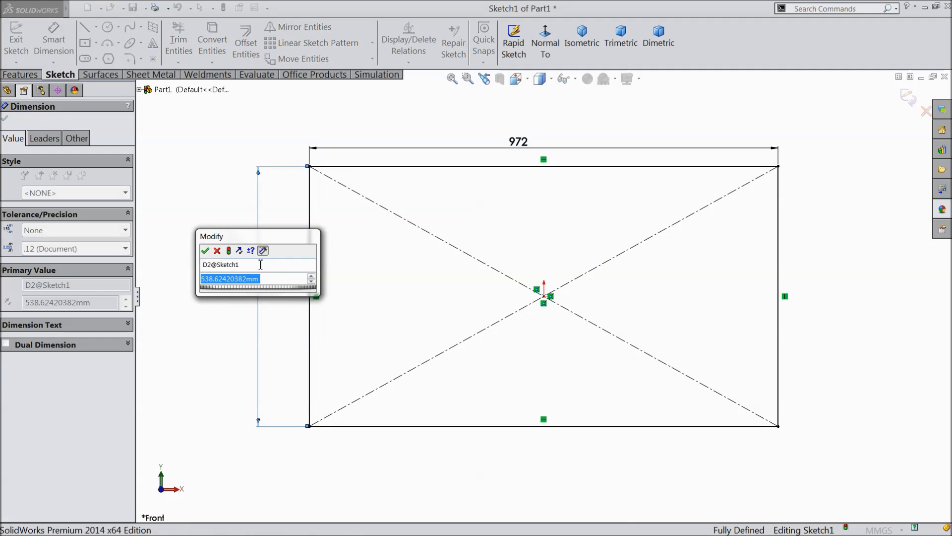
pyautogui.write('492')
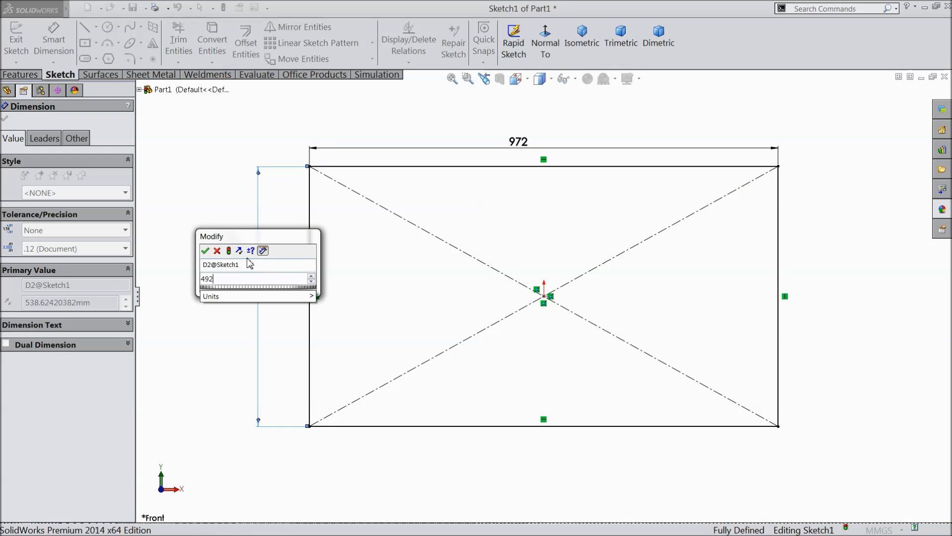
pyautogui.click(205, 251)
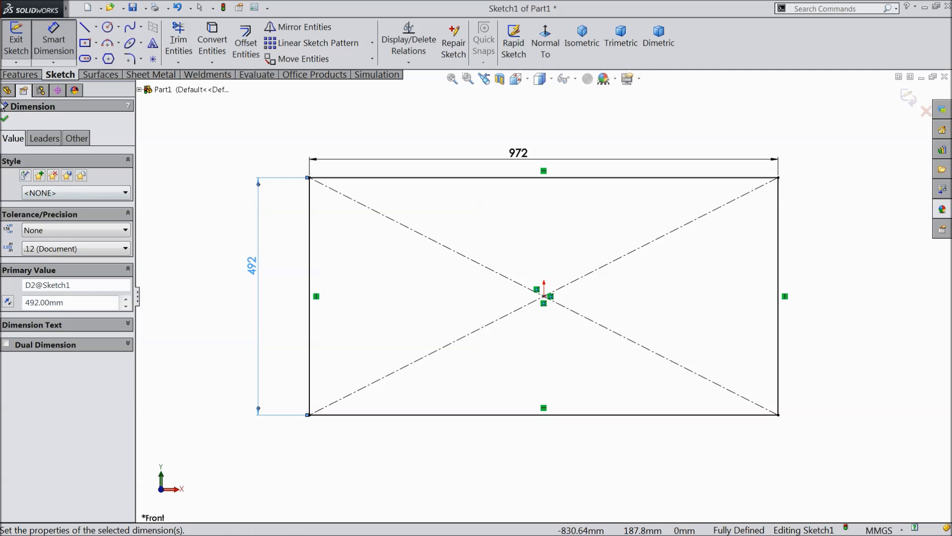
pyautogui.click(5, 120)
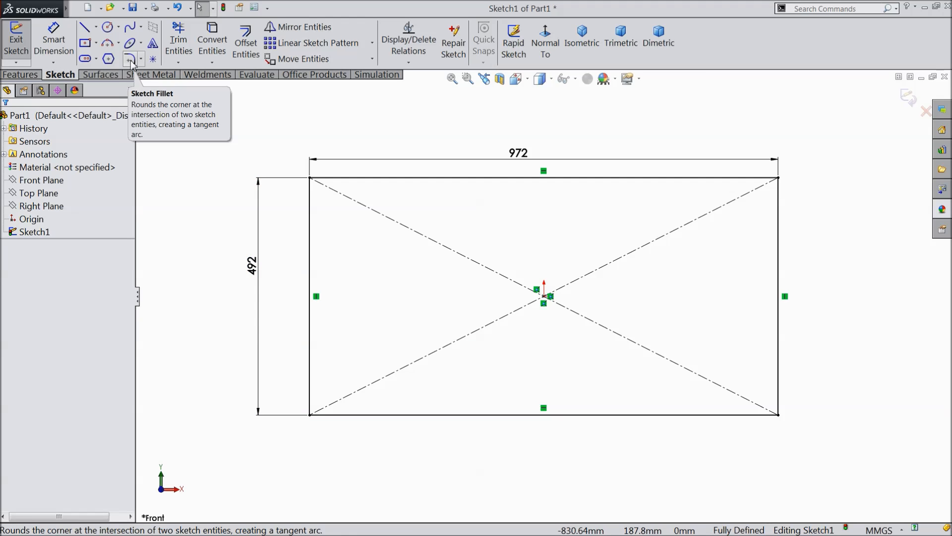
# Step: Round all four corners of the rectangle with 100 mm sketch fillets
pyautogui.click(130, 60)
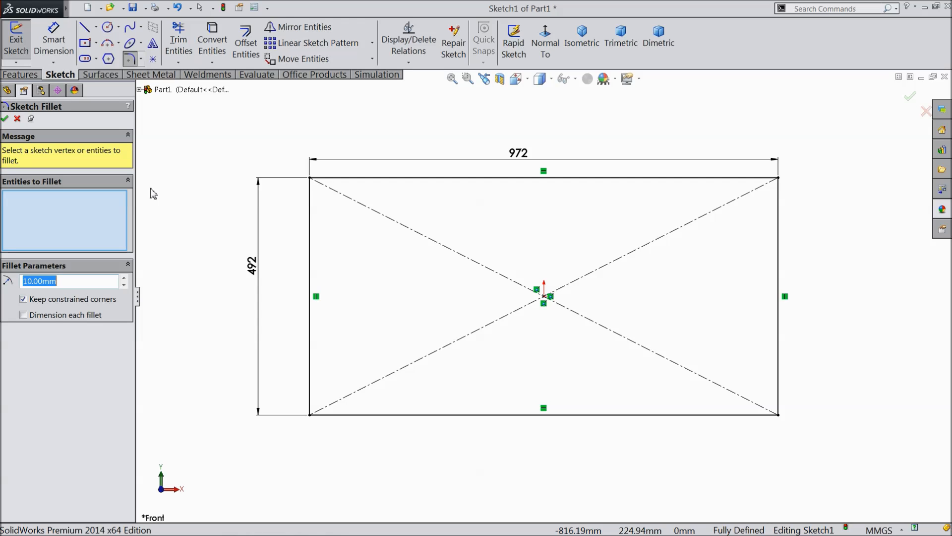
pyautogui.write('10')
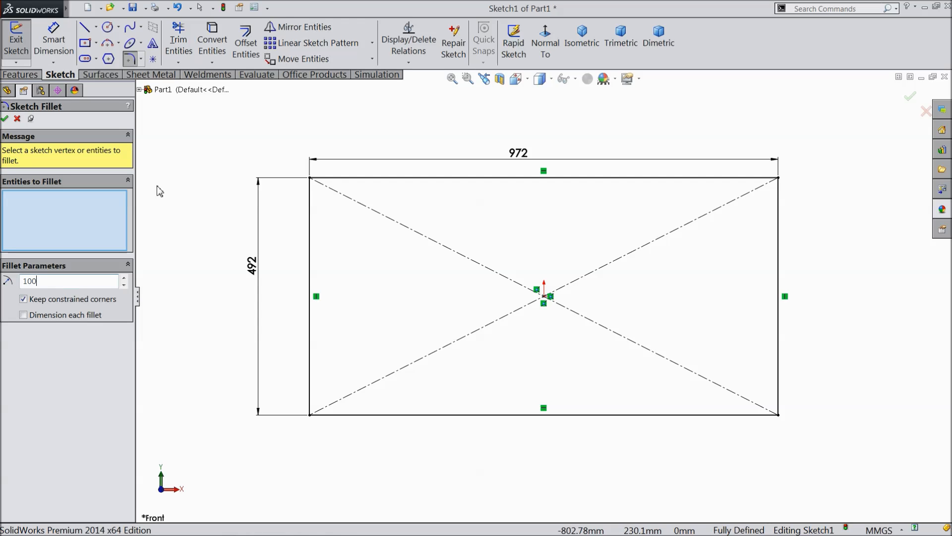
pyautogui.moveTo(251, 115)
pyautogui.mouseDown()
pyautogui.moveTo(252, 236)
pyautogui.moveTo(581, 453)
pyautogui.moveTo(813, 448)
pyautogui.mouseUp()
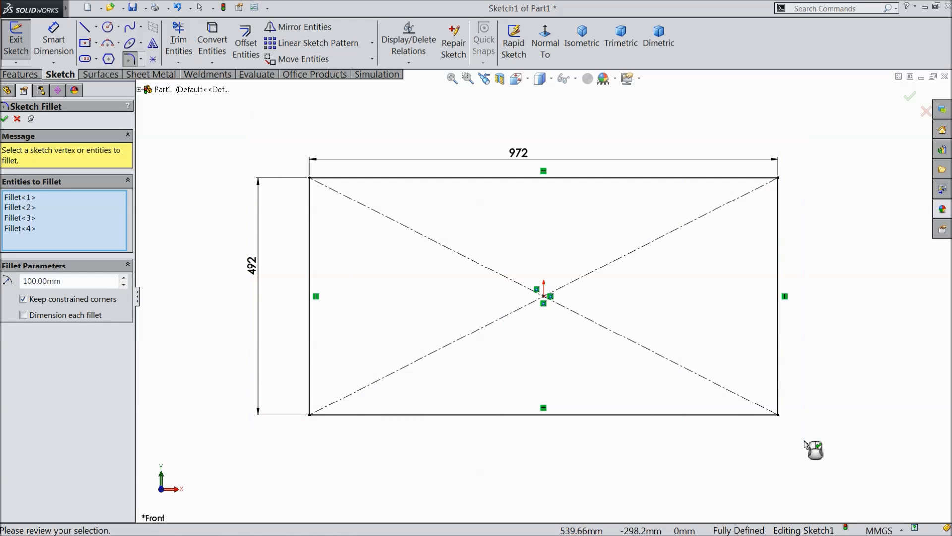
pyautogui.click(4, 119)
pyautogui.click(4, 120)
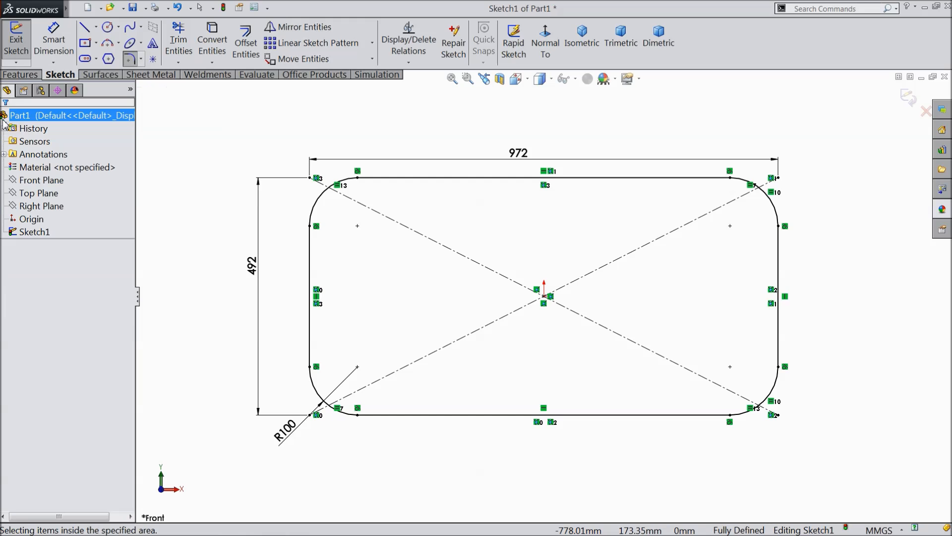
# Step: Extrude the rounded rectangle 300 mm as a blind boss in the reversed direction, behind the sketch plane
pyautogui.click(20, 74)
pyautogui.click(26, 54)
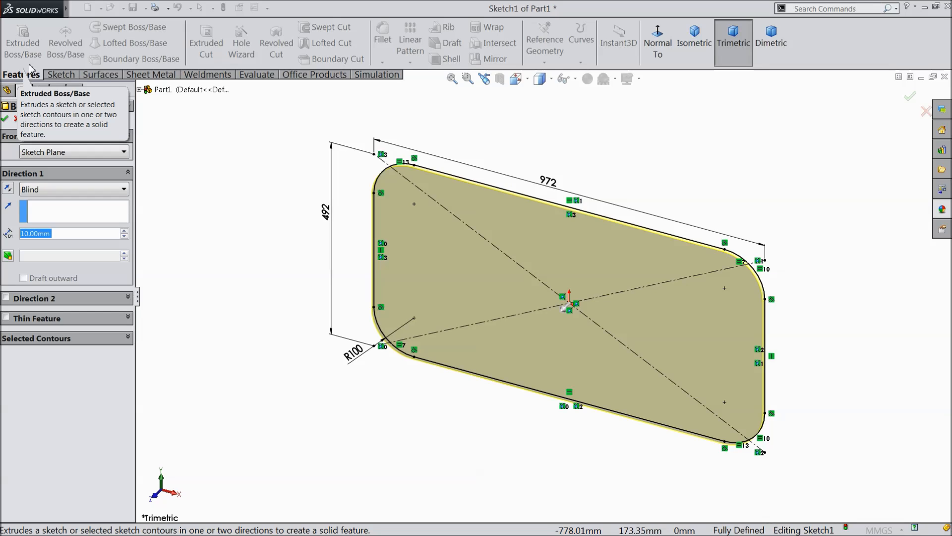
pyautogui.write('300')
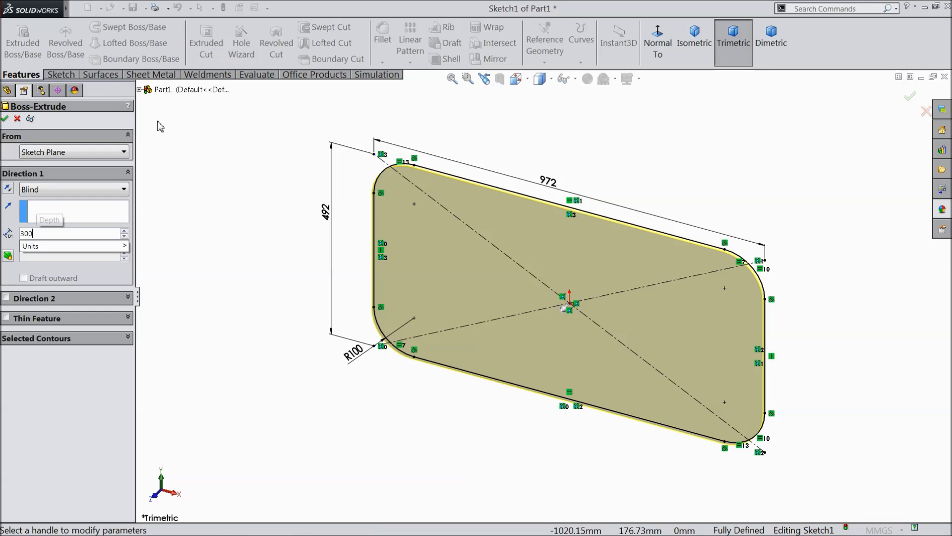
pyautogui.press('Return')
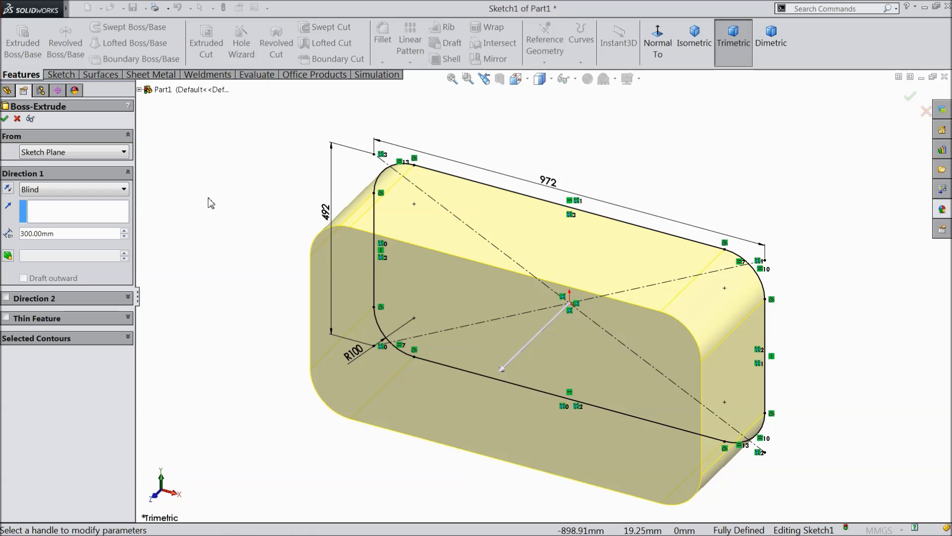
pyautogui.click(8, 190)
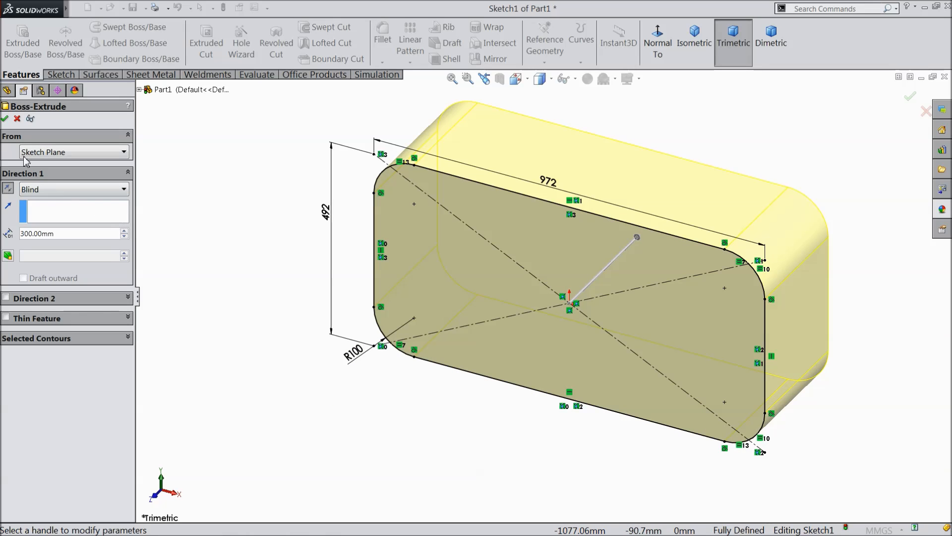
pyautogui.click(5, 120)
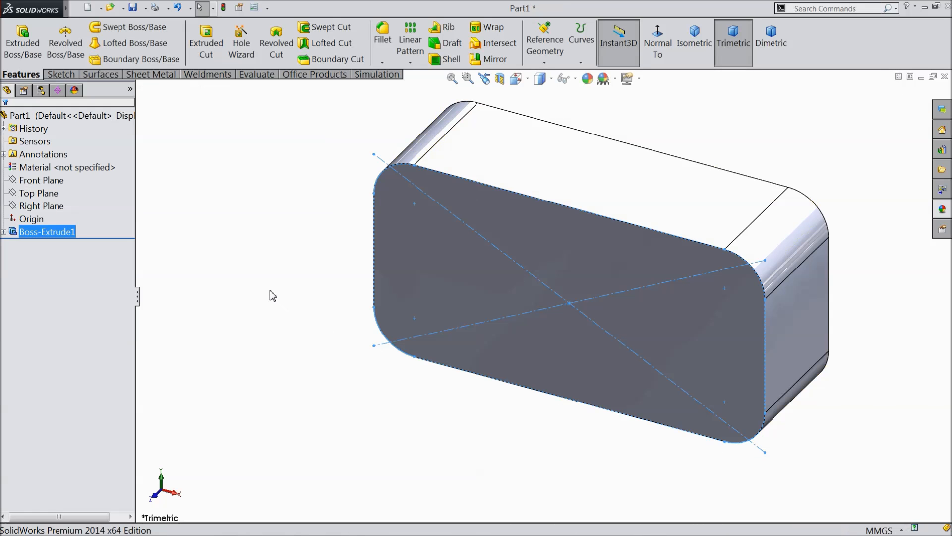
# Step: Start a sketch on the large front face of the block, viewed normal to the face
pyautogui.click(264, 286)
pyautogui.moveTo(266, 291); pyautogui.dragTo(274, 247, button='middle')
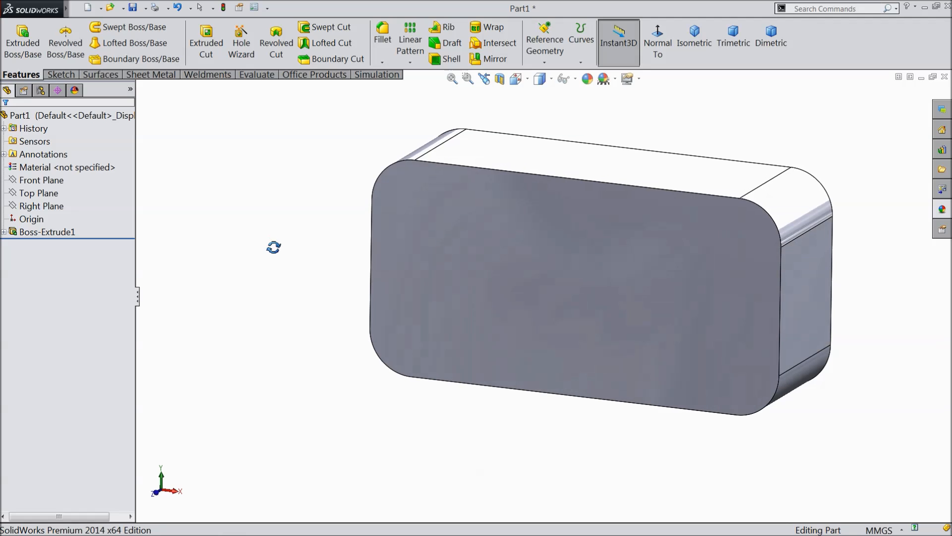
pyautogui.click(536, 282)
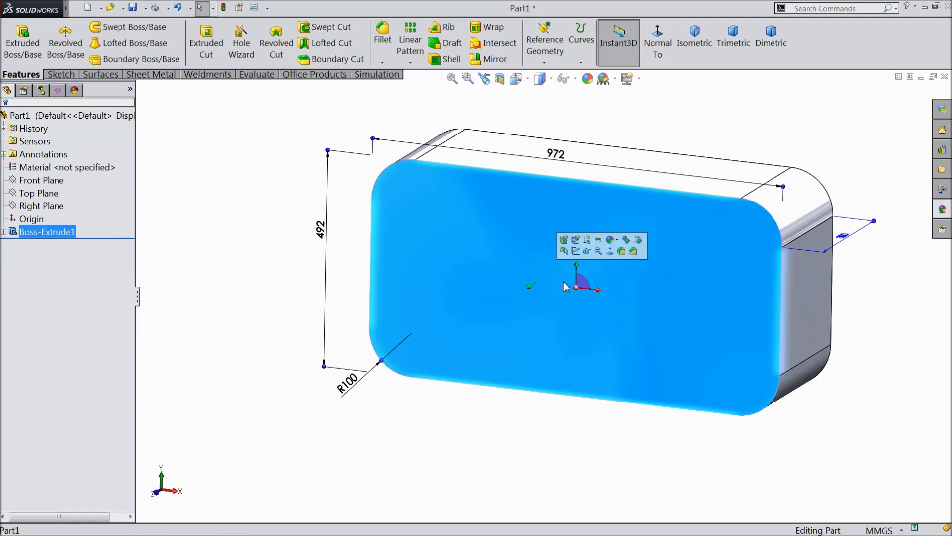
pyautogui.click(576, 252)
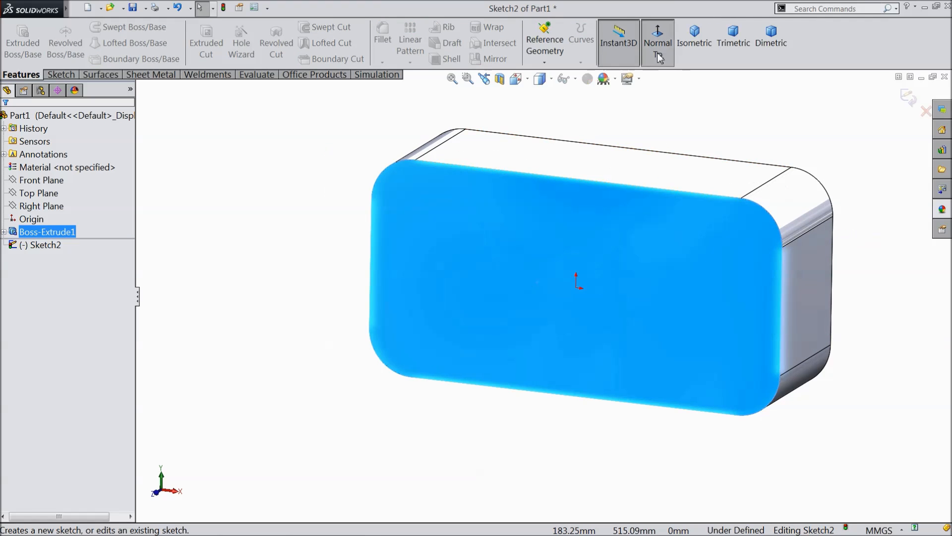
pyautogui.click(656, 53)
# Step: Draw a horizontal centerline from the origin to the left edge of the face
pyautogui.click(62, 75)
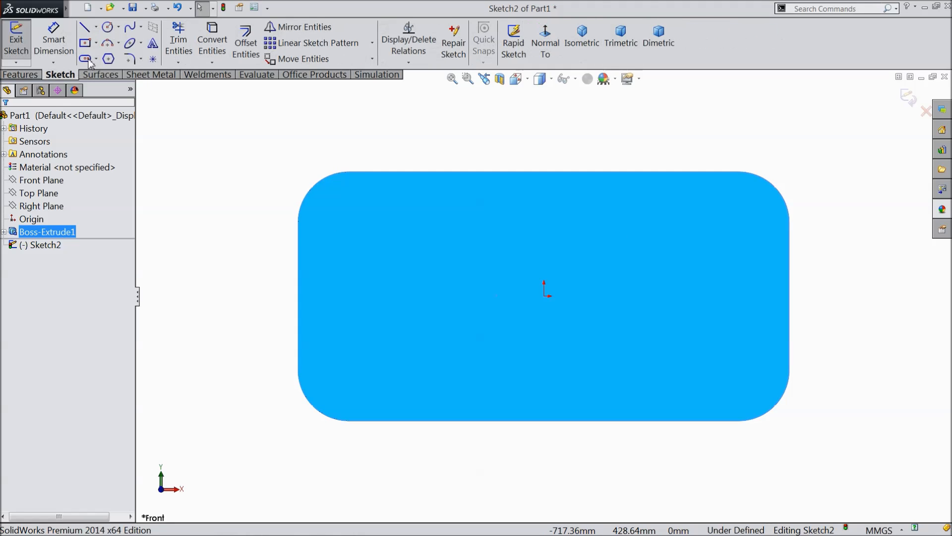
pyautogui.click(96, 29)
pyautogui.click(111, 55)
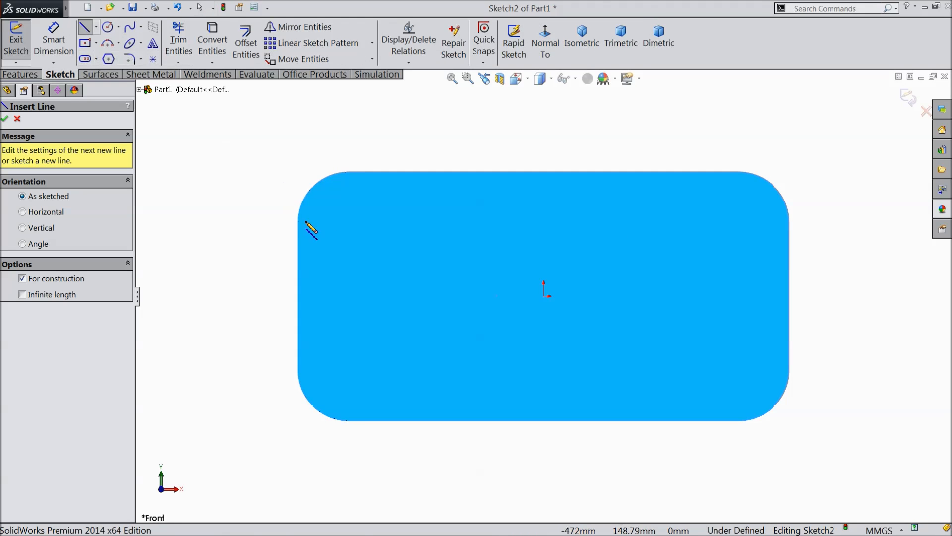
pyautogui.click(544, 296)
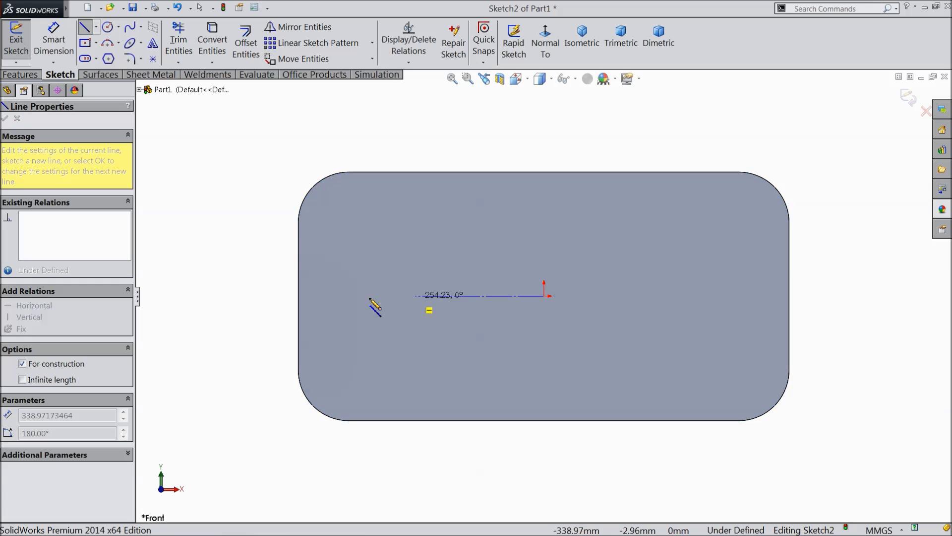
pyautogui.click(298, 296)
pyautogui.rightClick(237, 240)
pyautogui.click(249, 98)
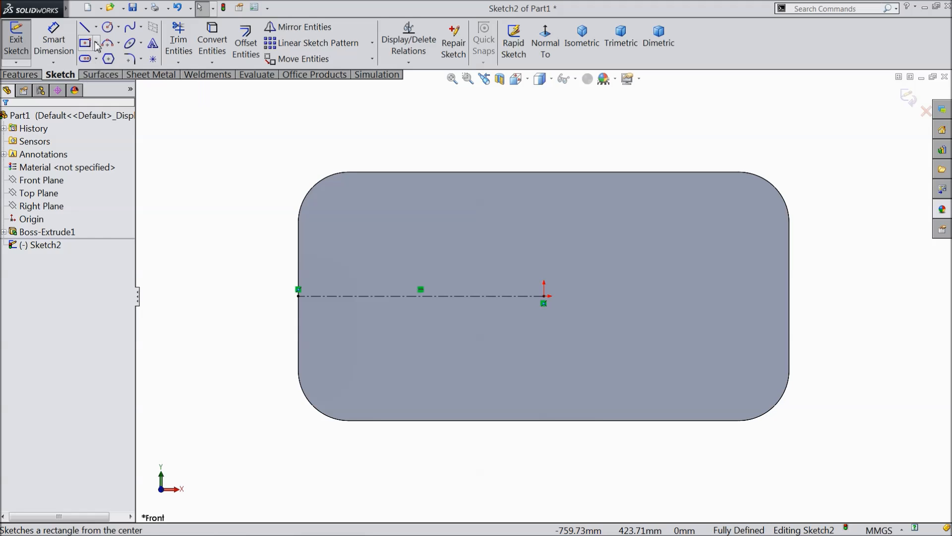
# Step: Sketch a center rectangle about 270 by 372 mm with its centre on the horizontal centerline
pyautogui.click(96, 44)
pyautogui.click(98, 75)
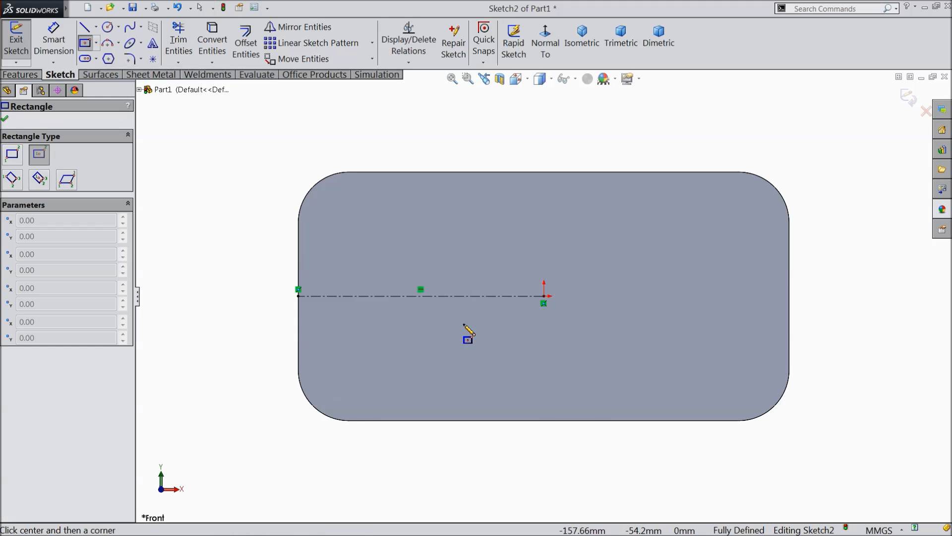
pyautogui.click(408, 296)
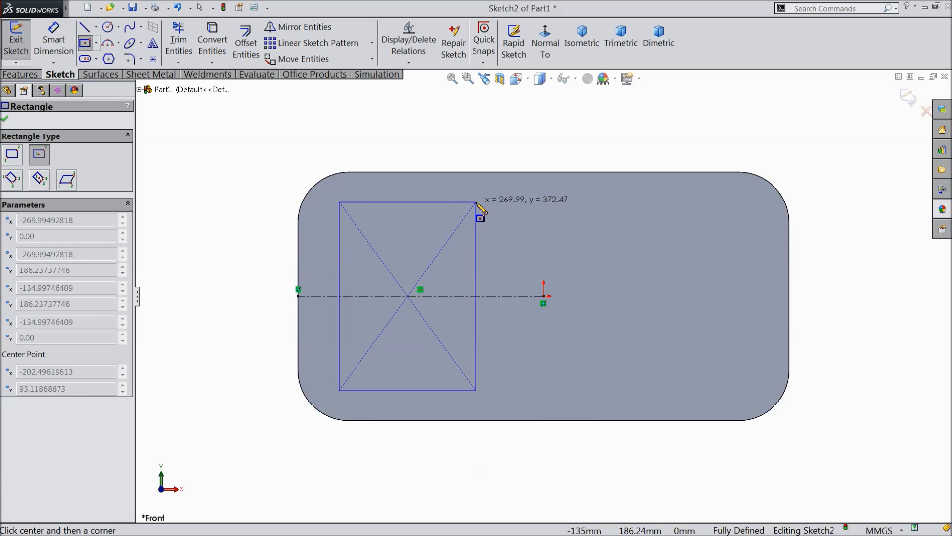
pyautogui.click(476, 202)
# Step: Dimension the new rectangle to 350 mm wide and 400 mm high
pyautogui.click(53, 39)
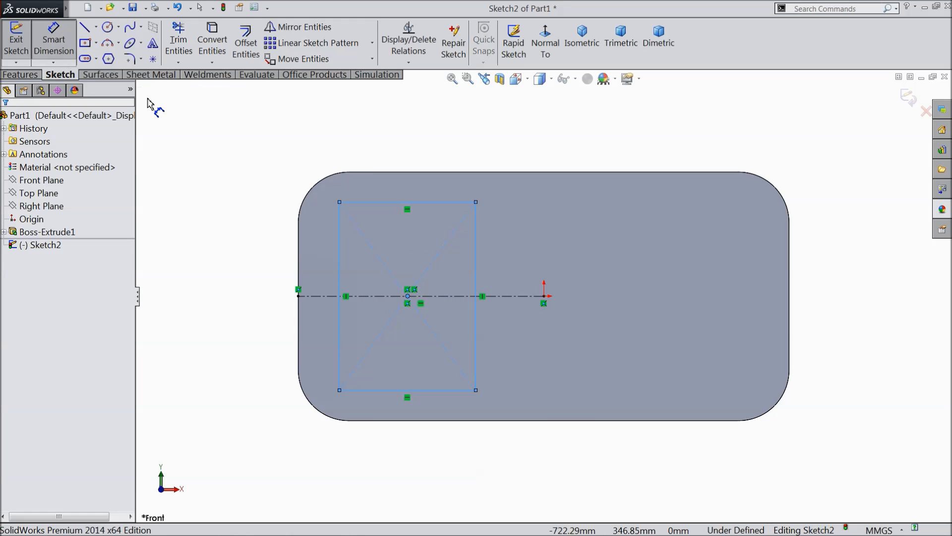
pyautogui.click(424, 203)
pyautogui.click(418, 154)
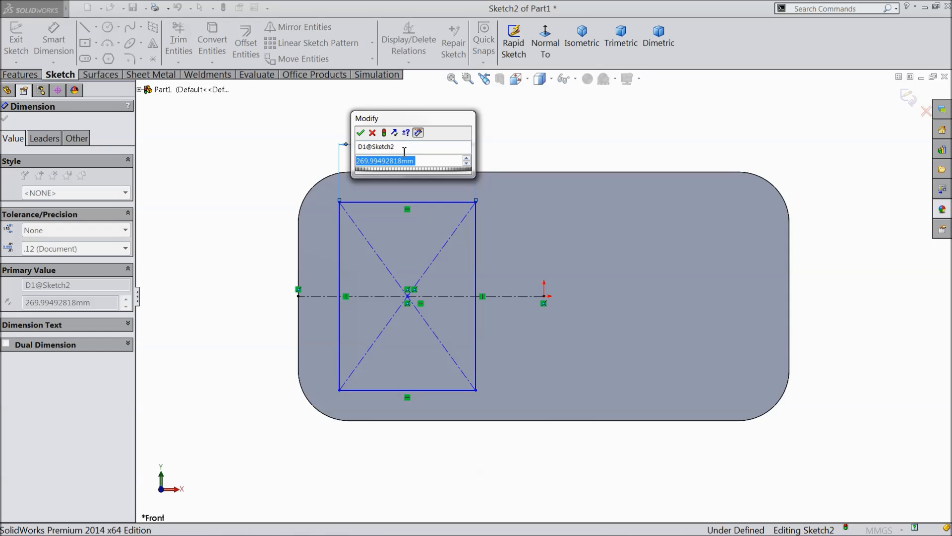
pyautogui.write('350')
pyautogui.click(360, 133)
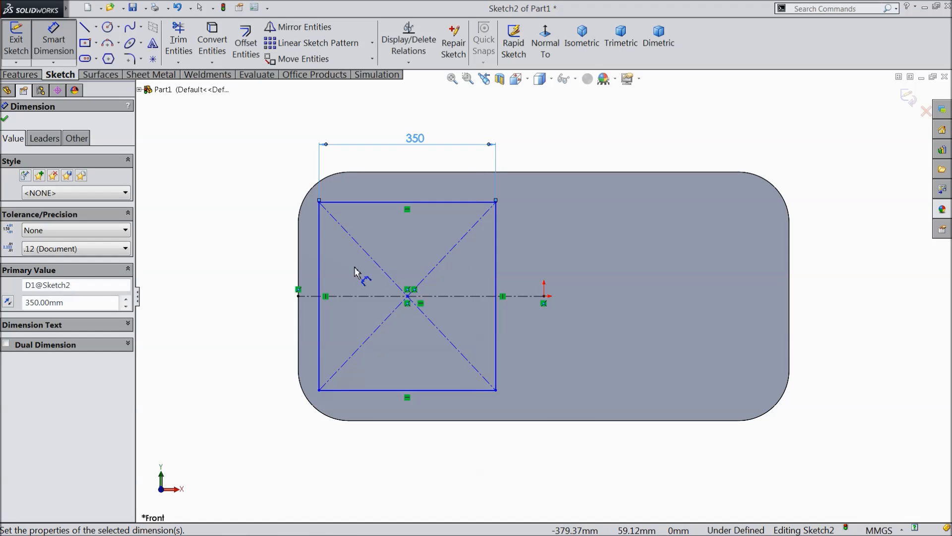
pyautogui.click(320, 272)
pyautogui.click(204, 285)
pyautogui.write('400')
pyautogui.click(144, 269)
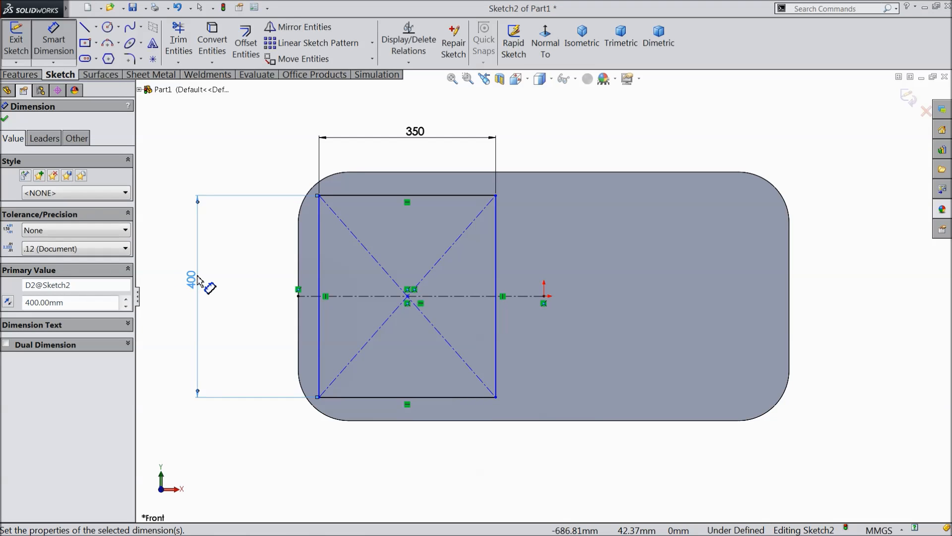
# Step: Dimension the distance between the rectangle's left side and the block's left edge to 75 mm
pyautogui.click(319, 250)
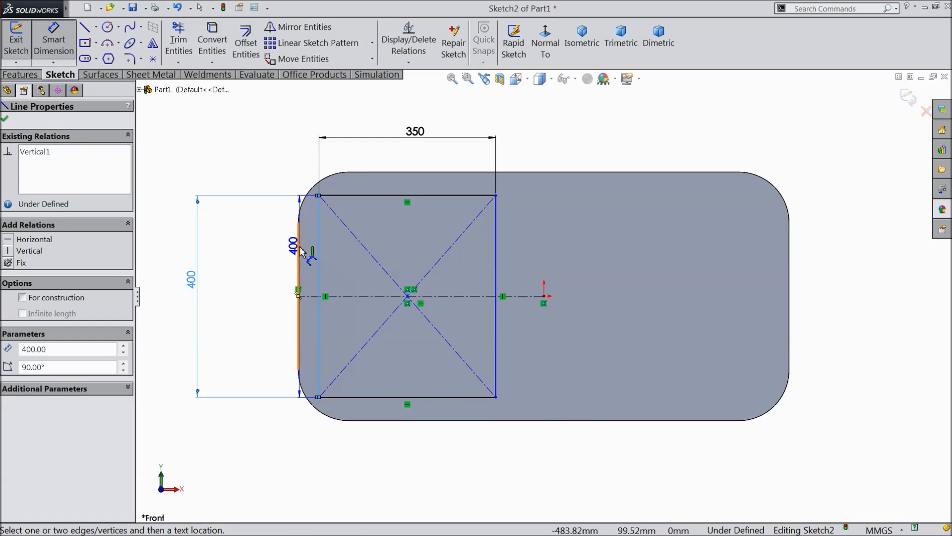
pyautogui.click(299, 253)
pyautogui.click(311, 121)
pyautogui.write('7')
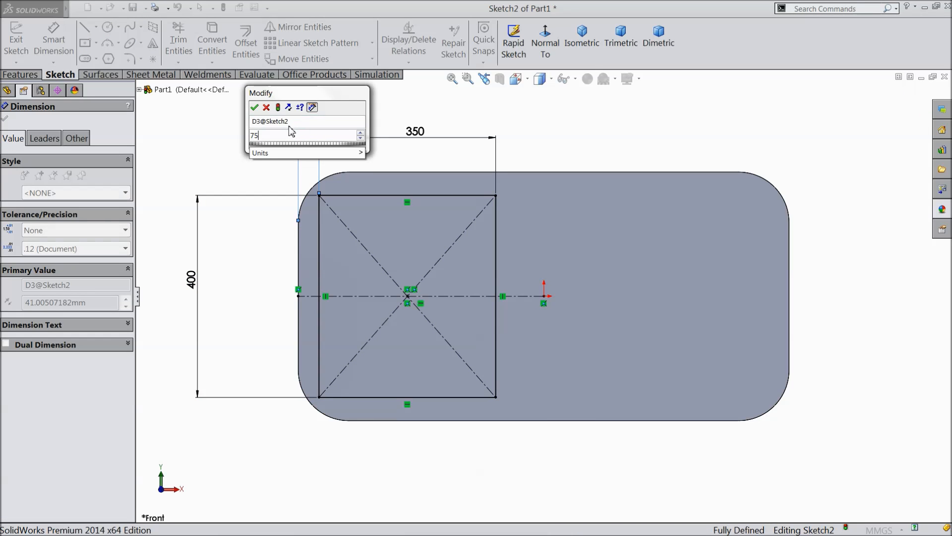
pyautogui.write('5')
pyautogui.click(254, 107)
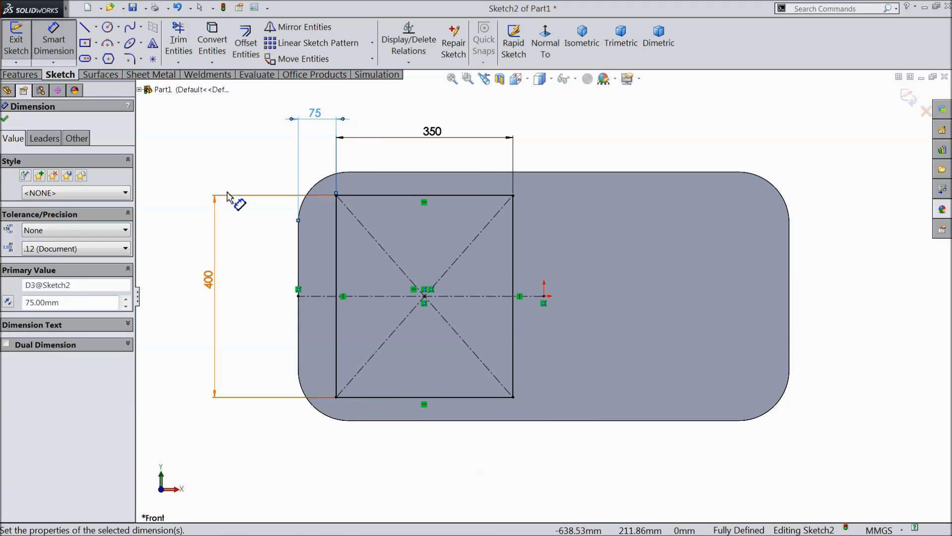
pyautogui.click(4, 118)
# Step: Extrude-cut the rectangle sketch as a blind pocket 170 mm deep into the block
pyautogui.click(19, 75)
pyautogui.click(73, 115)
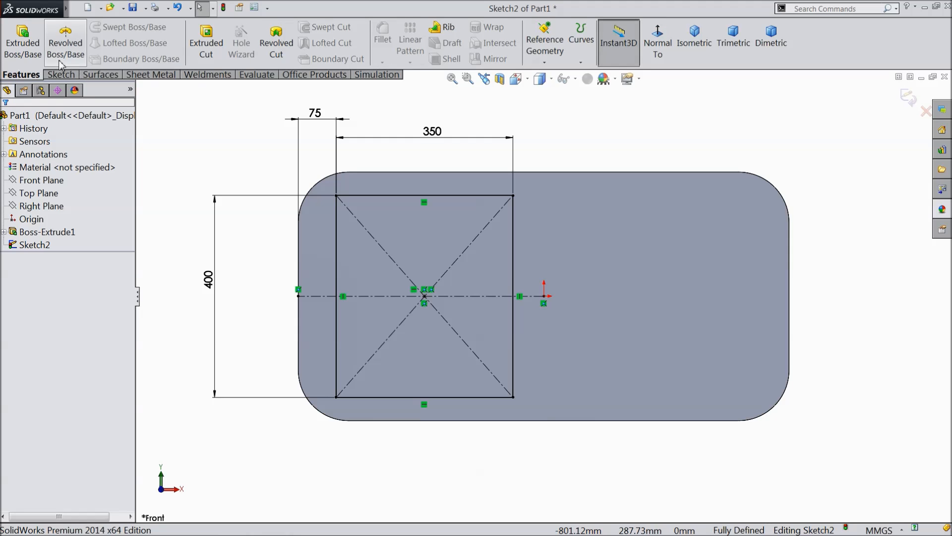
pyautogui.click(205, 50)
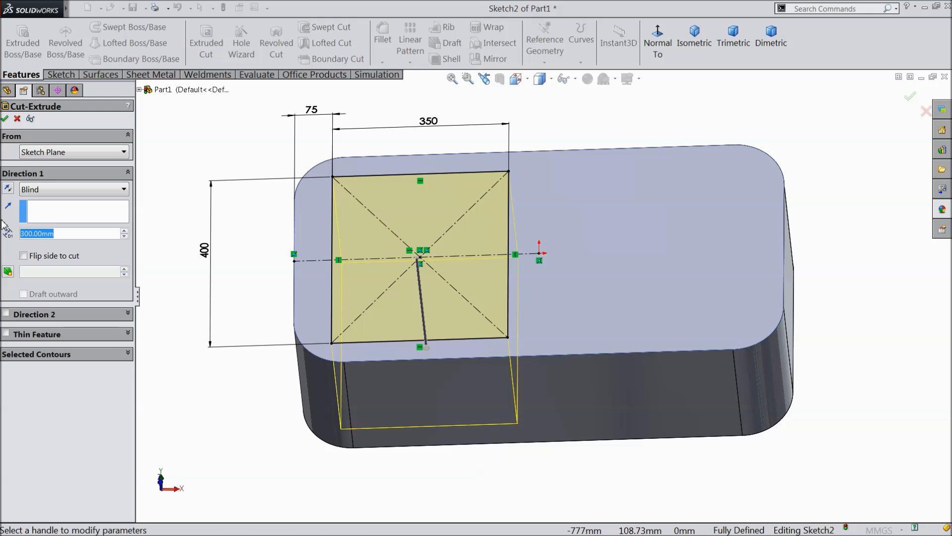
pyautogui.write('170')
pyautogui.press('Return')
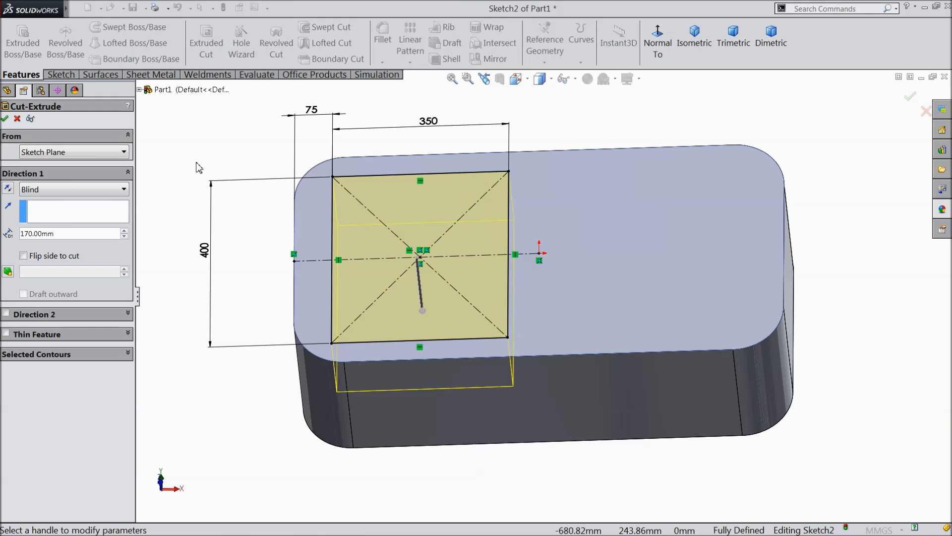
pyautogui.click(6, 119)
# Step: Fillet the bottom edges of the bowl by selecting its floor face, with a 40 mm constant radius
pyautogui.moveTo(228, 192)
pyautogui.mouseDown(button='middle')
pyautogui.moveTo(266, 198)
pyautogui.moveTo(244, 219)
pyautogui.moveTo(221, 196)
pyautogui.moveTo(255, 205)
pyautogui.moveTo(244, 217)
pyautogui.mouseUp(button='middle')
pyautogui.click(384, 47)
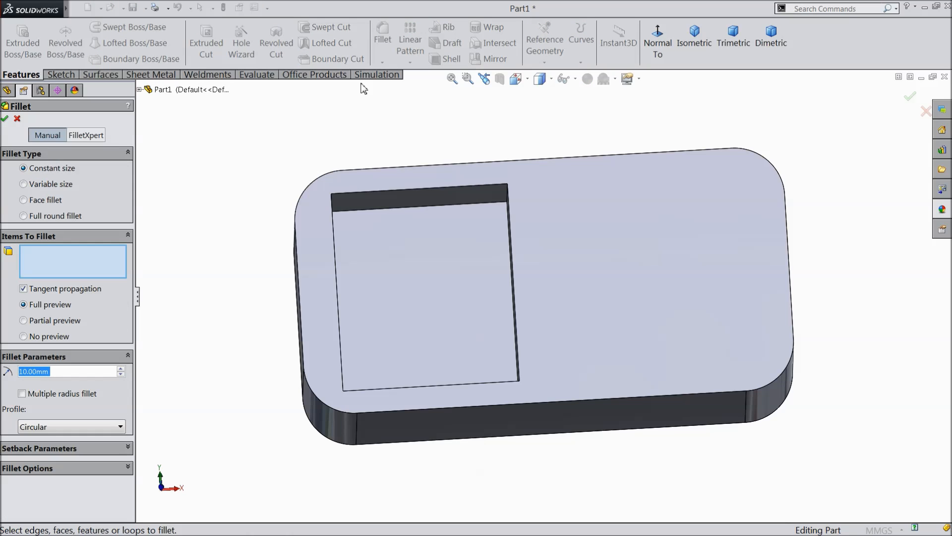
pyautogui.write('40')
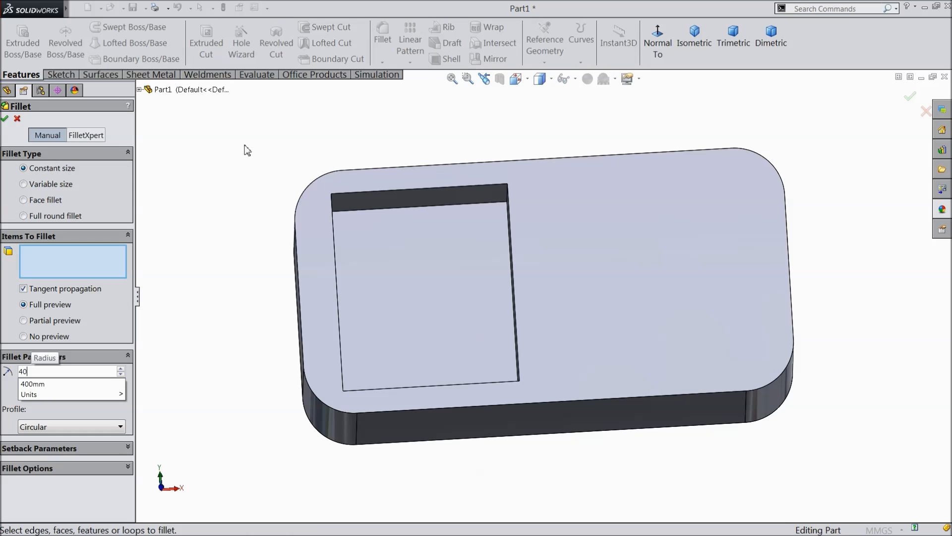
pyautogui.click(408, 297)
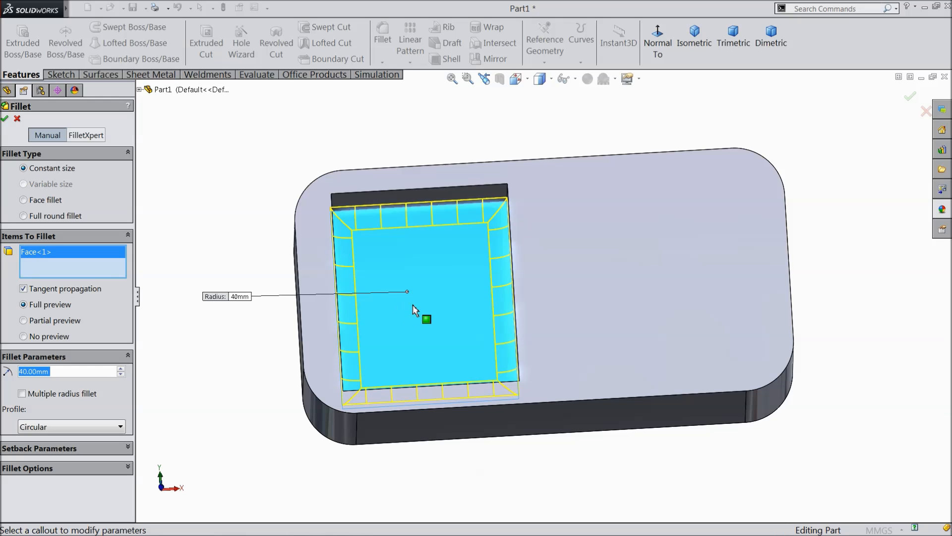
pyautogui.click(5, 119)
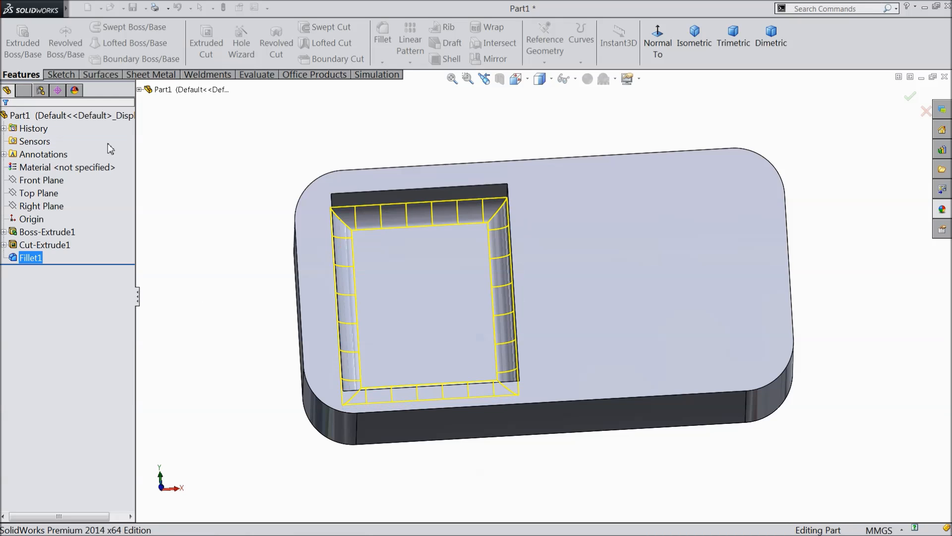
# Step: Fillet the four corner edges between the bowl's side walls with a 100 mm constant radius
pyautogui.click(382, 50)
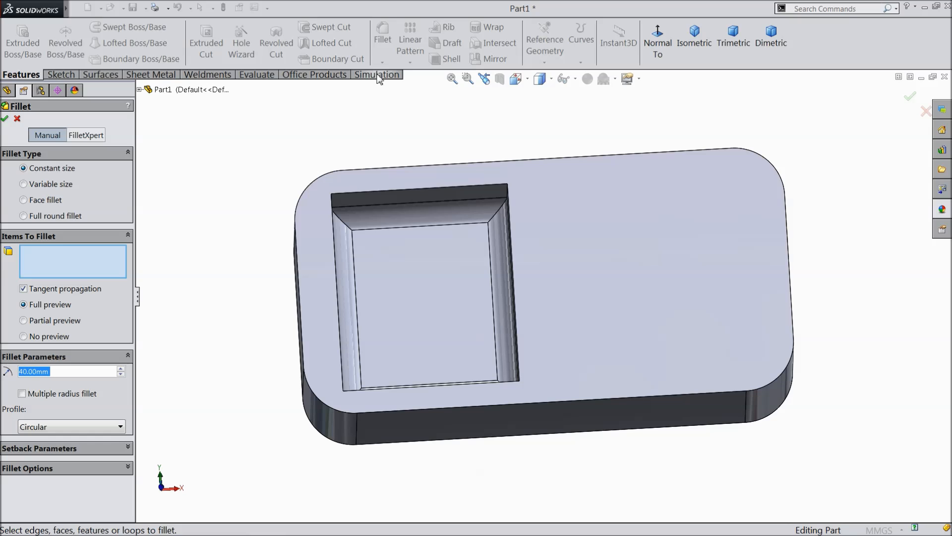
pyautogui.write('100')
pyautogui.press('Return')
pyautogui.moveTo(224, 223); pyautogui.dragTo(210, 193, button='middle')
pyautogui.scroll(-5, 317, 208)
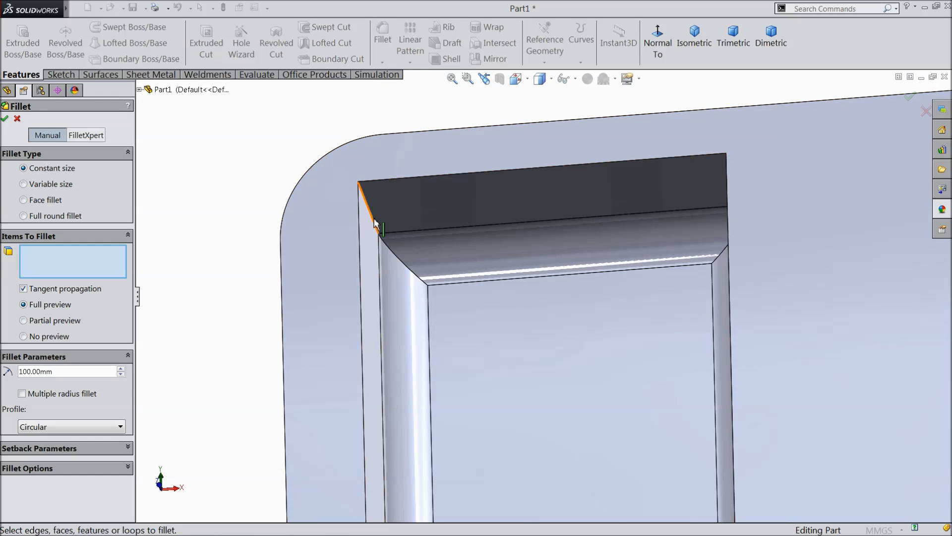
pyautogui.click(542, 264)
pyautogui.scroll(5, 543, 266)
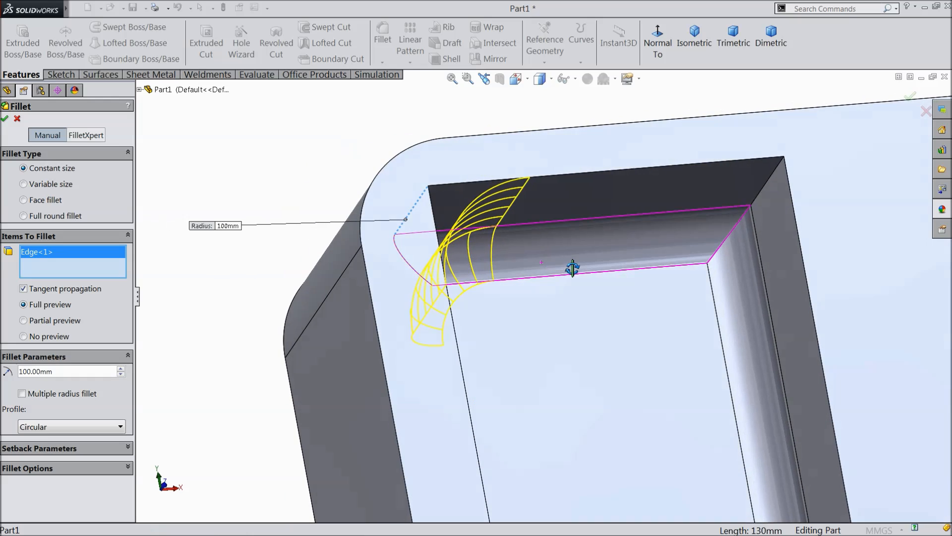
pyautogui.click(751, 201)
pyautogui.scroll(4, 652, 243)
pyautogui.moveTo(606, 325); pyautogui.dragTo(606, 409, button='middle')
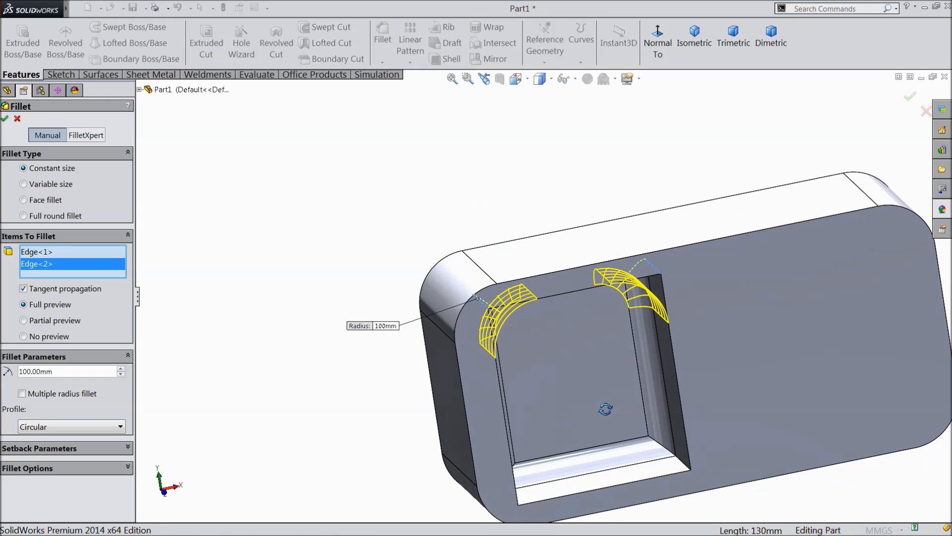
pyautogui.scroll(-3, 672, 498)
pyautogui.click(671, 406)
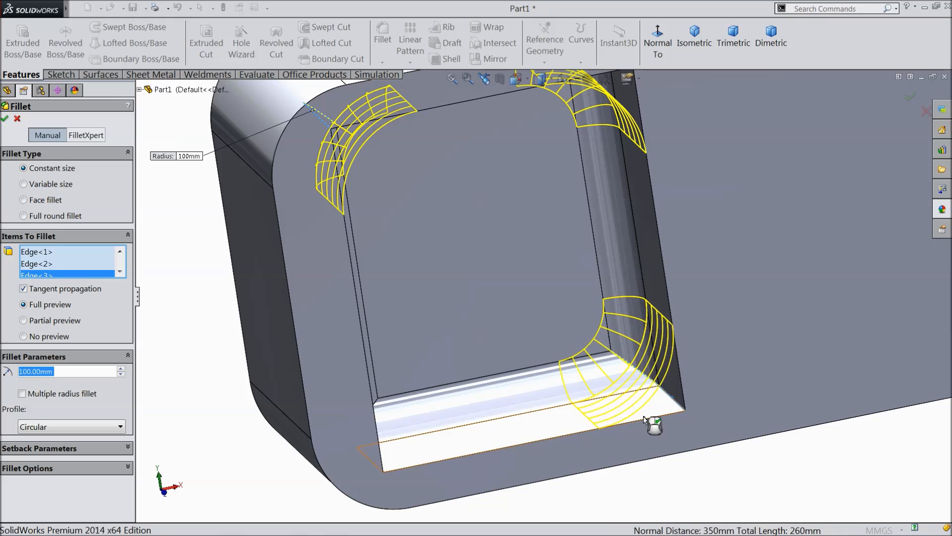
pyautogui.moveTo(652, 421); pyautogui.dragTo(610, 417, button='middle')
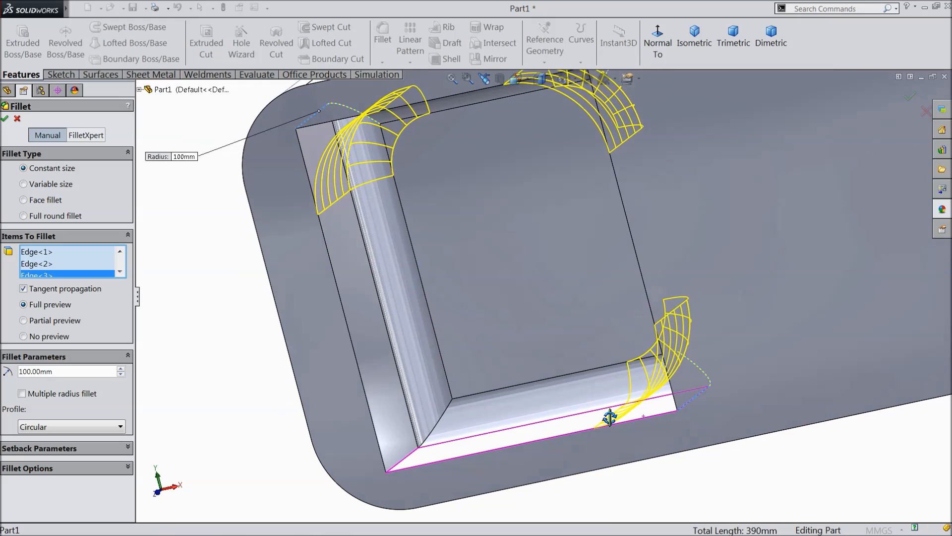
pyautogui.click(409, 458)
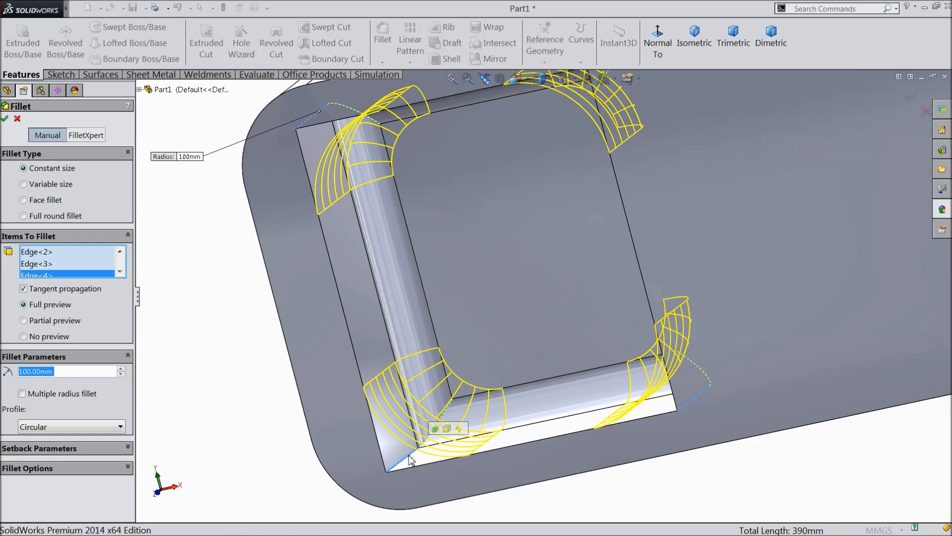
pyautogui.click(5, 119)
# Step: Start a new sketch on the block's large front face surrounding the bowl
pyautogui.moveTo(302, 269); pyautogui.dragTo(391, 252, button='middle')
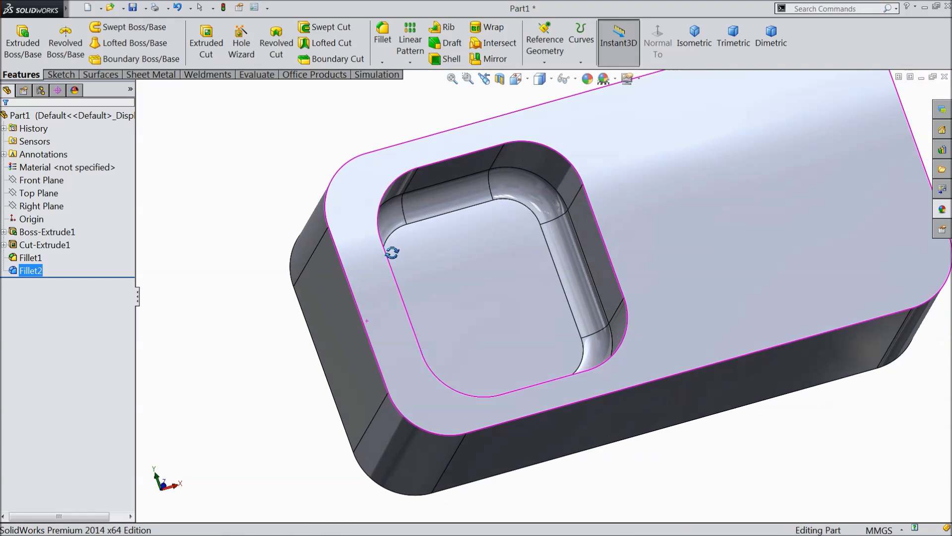
pyautogui.scroll(-4, 392, 253)
pyautogui.moveTo(393, 281); pyautogui.dragTo(630, 272, button='middle')
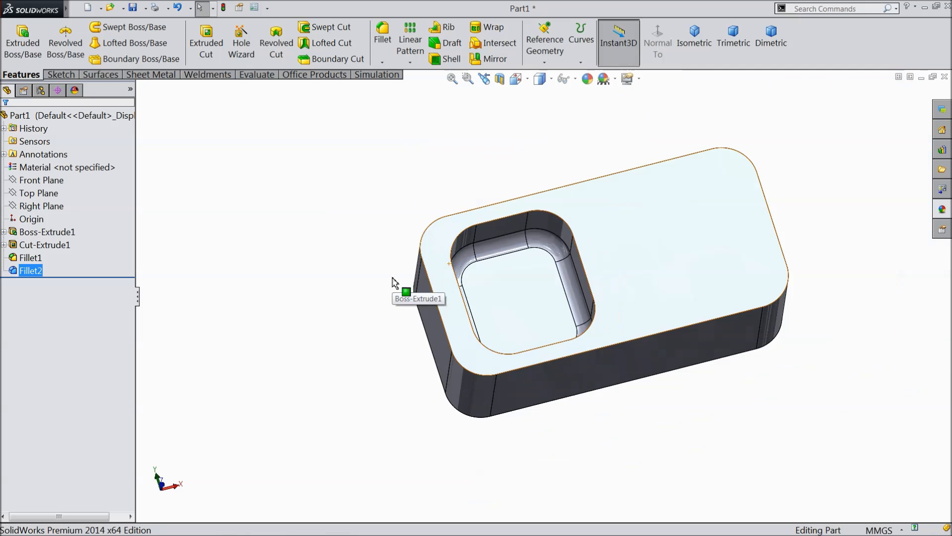
pyautogui.click(640, 260)
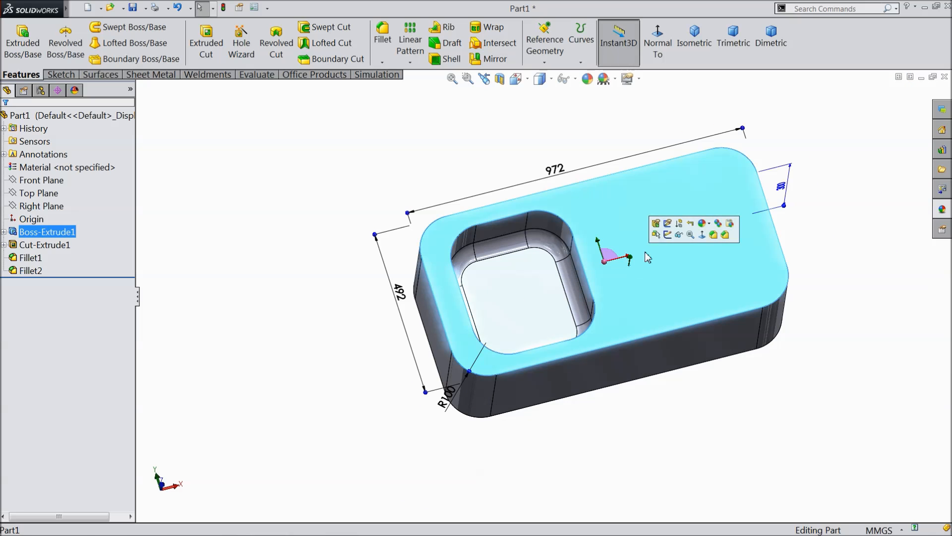
pyautogui.click(667, 235)
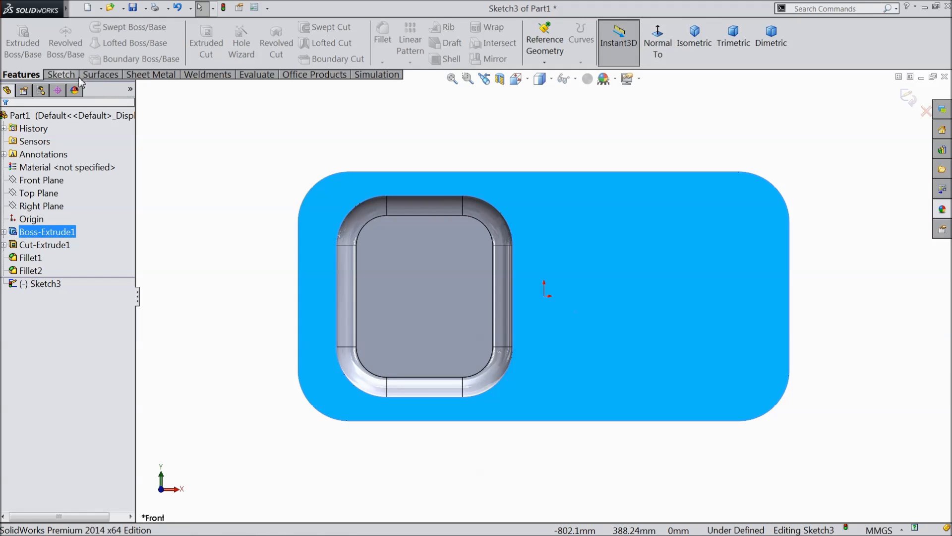
# Step: Draw a horizontal centerline about 340 mm long from the origin towards the block's right edge
pyautogui.click(61, 74)
pyautogui.click(96, 27)
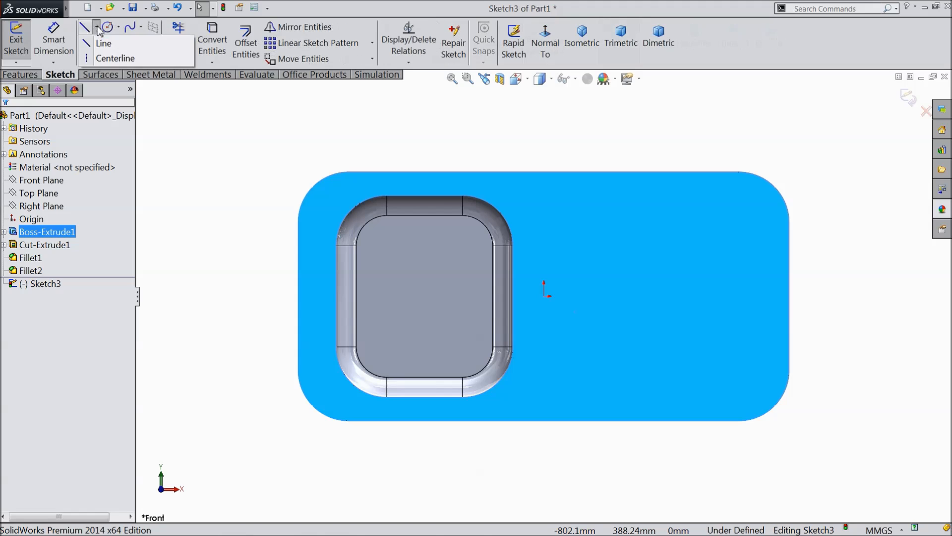
pyautogui.click(113, 58)
pyautogui.click(544, 296)
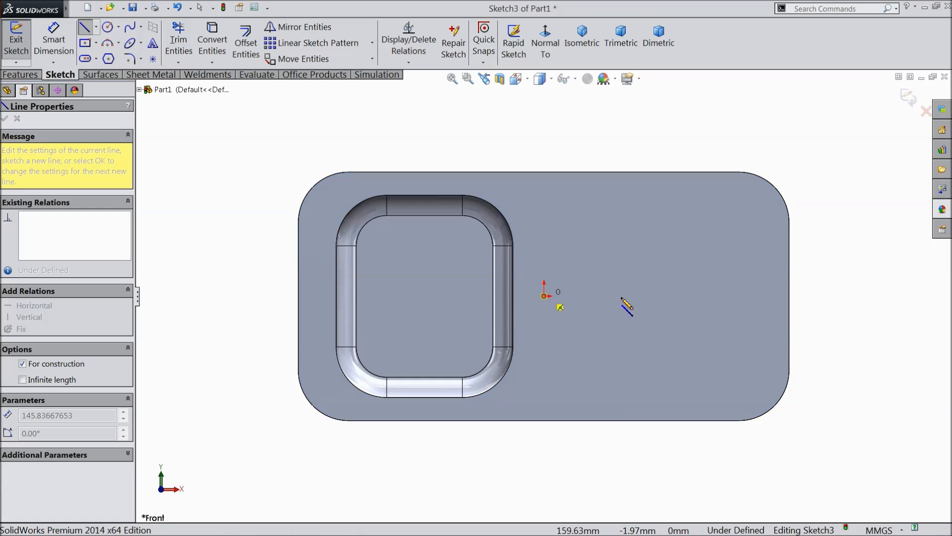
pyautogui.click(716, 297)
pyautogui.rightClick(716, 297)
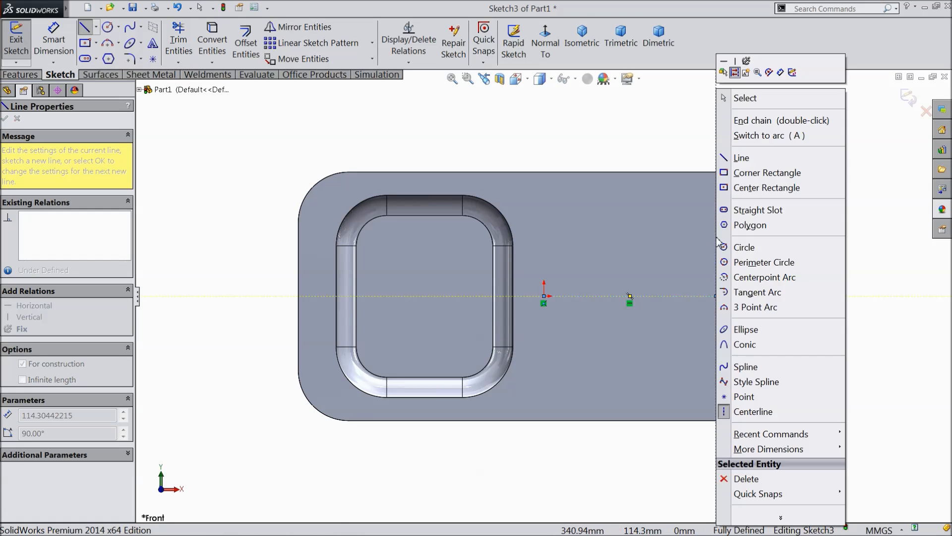
pyautogui.click(745, 98)
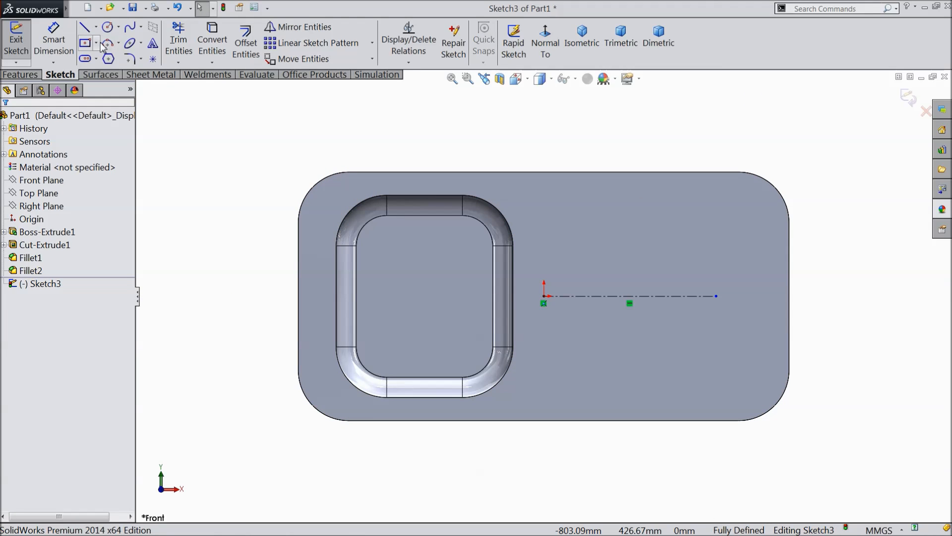
# Step: Sketch a vertical centerpoint straight slot centred on the centerline, about 248 mm between arc centres and 110 mm wide
pyautogui.click(97, 58)
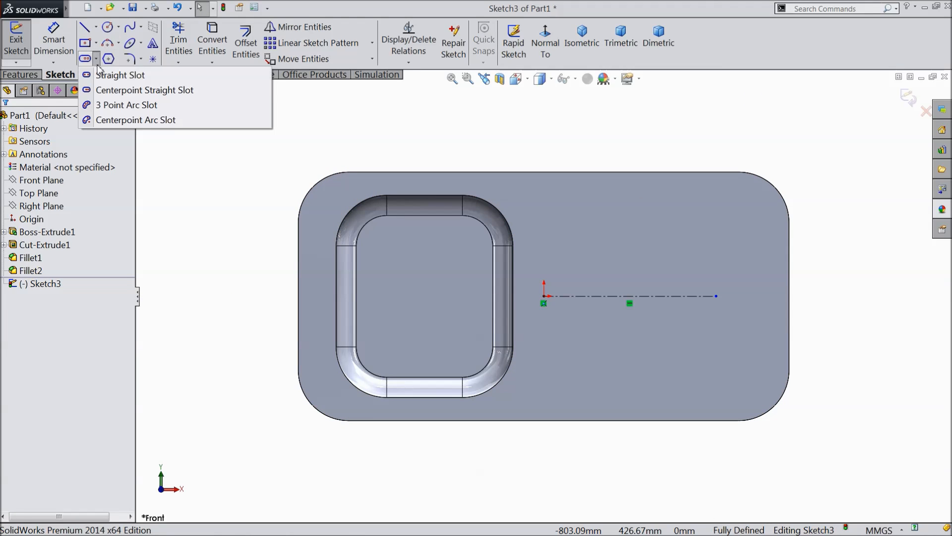
pyautogui.click(110, 90)
pyautogui.click(610, 296)
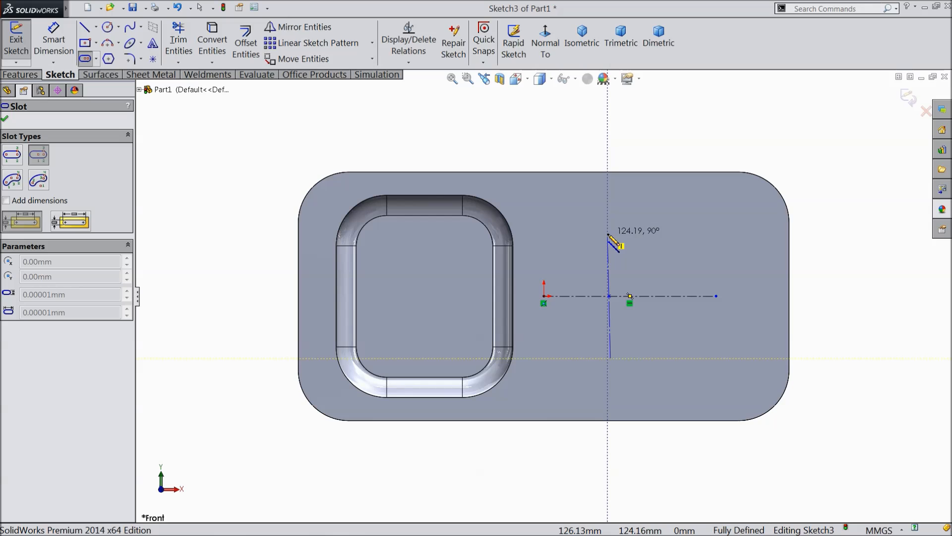
pyautogui.click(608, 234)
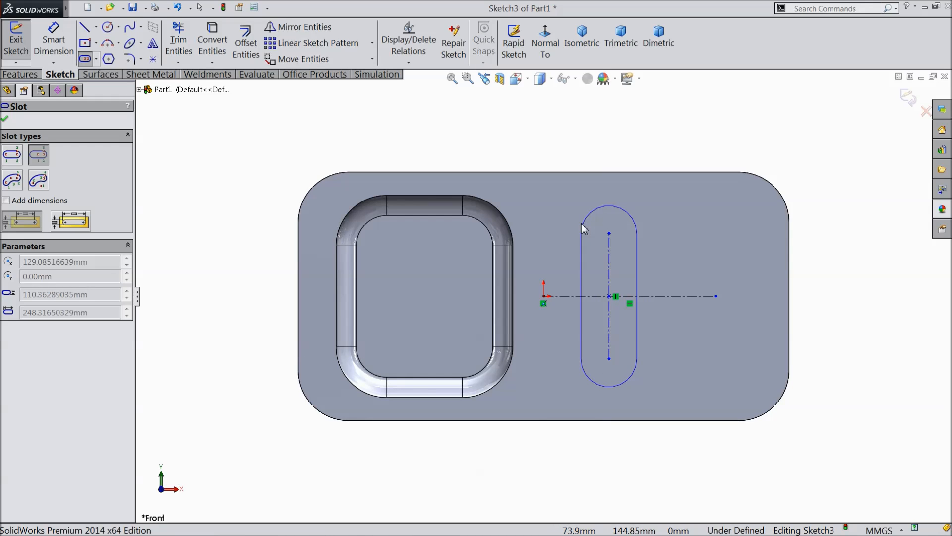
pyautogui.click(581, 225)
pyautogui.rightClick(476, 141)
pyautogui.click(496, 107)
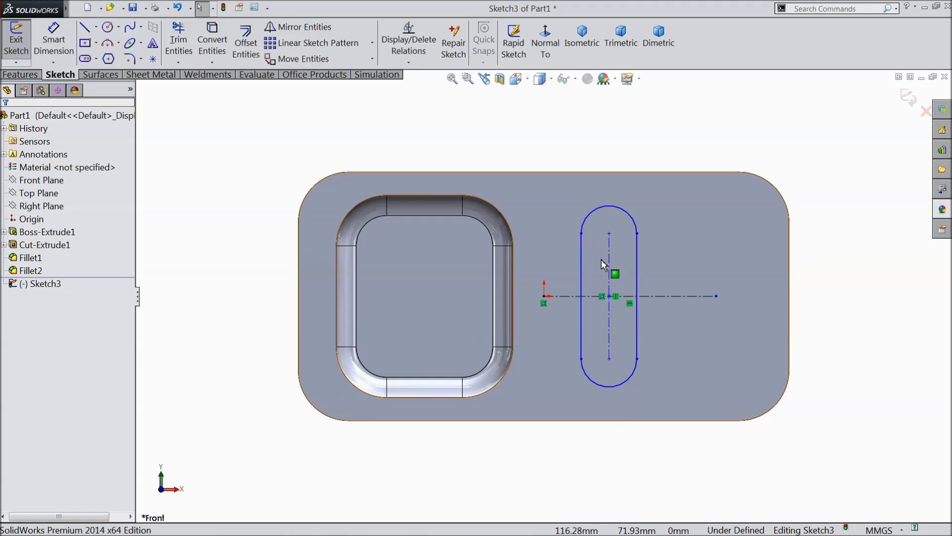
# Step: Apply a vertical relation to the slot's own centerline
pyautogui.click(609, 266)
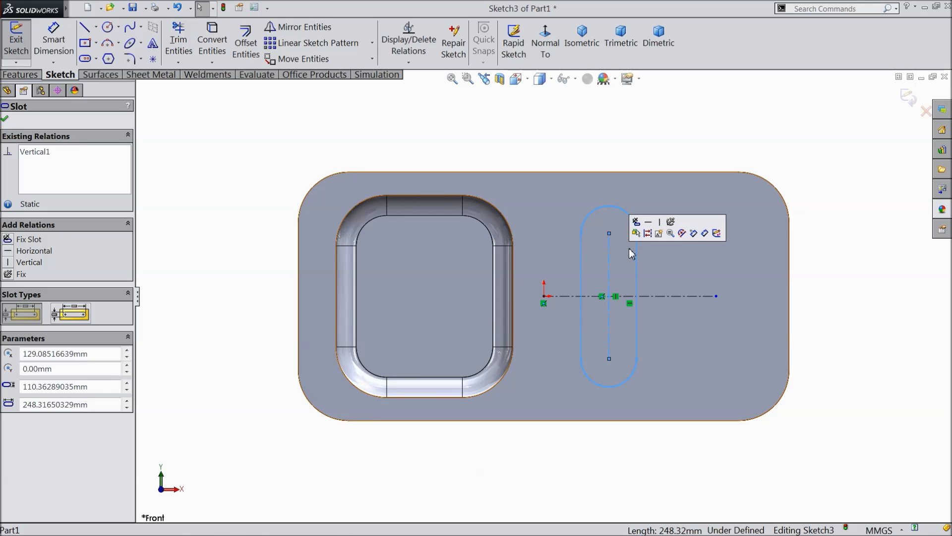
pyautogui.click(659, 222)
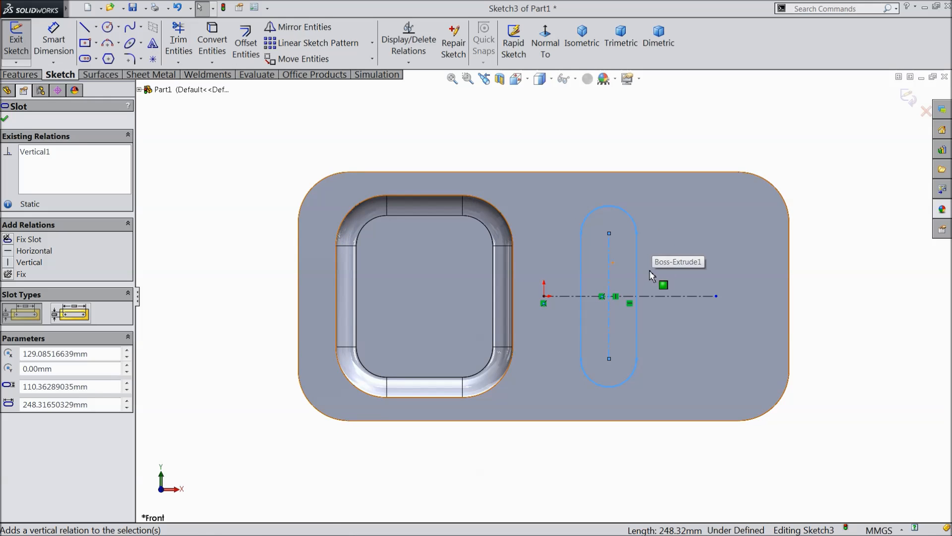
pyautogui.click(559, 155)
# Step: Dimension the slot's centre-to-centre length to 200 mm
pyautogui.press('f')
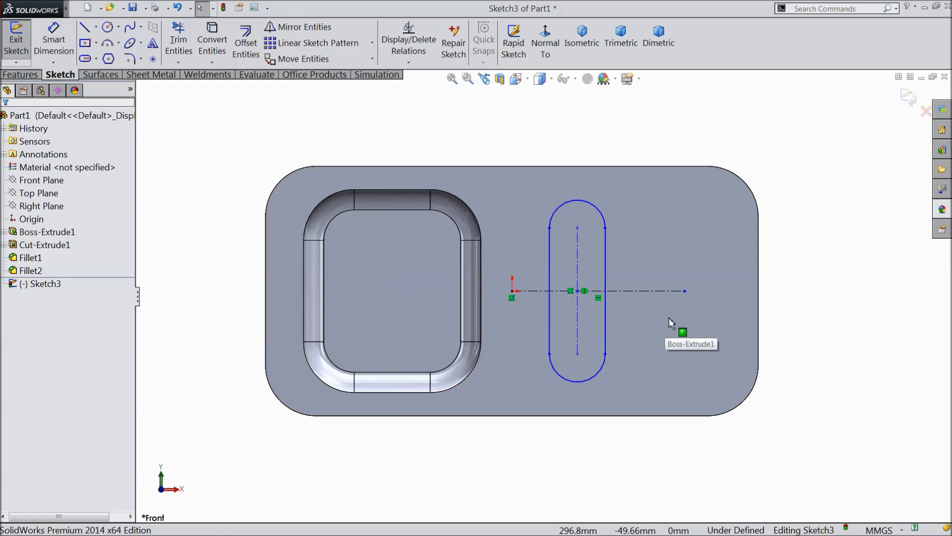
pyautogui.click(53, 39)
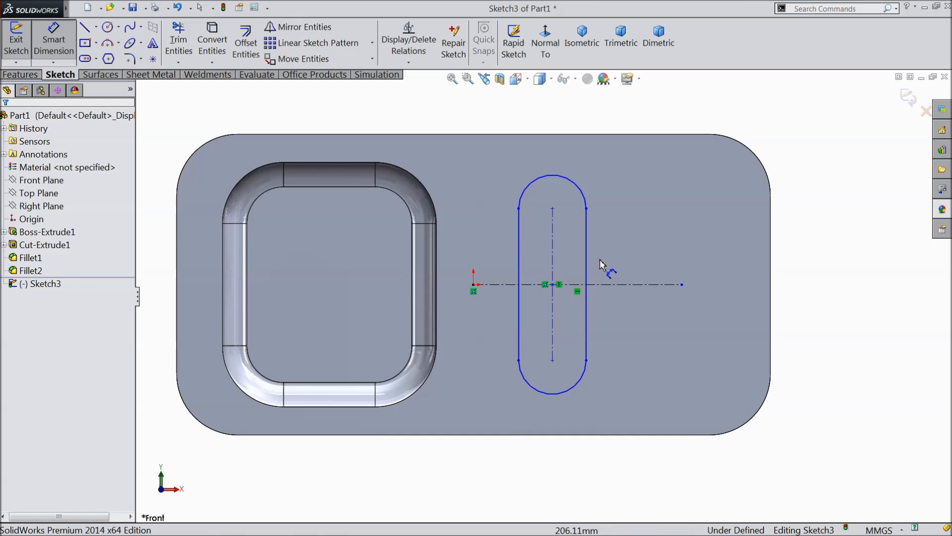
pyautogui.click(552, 258)
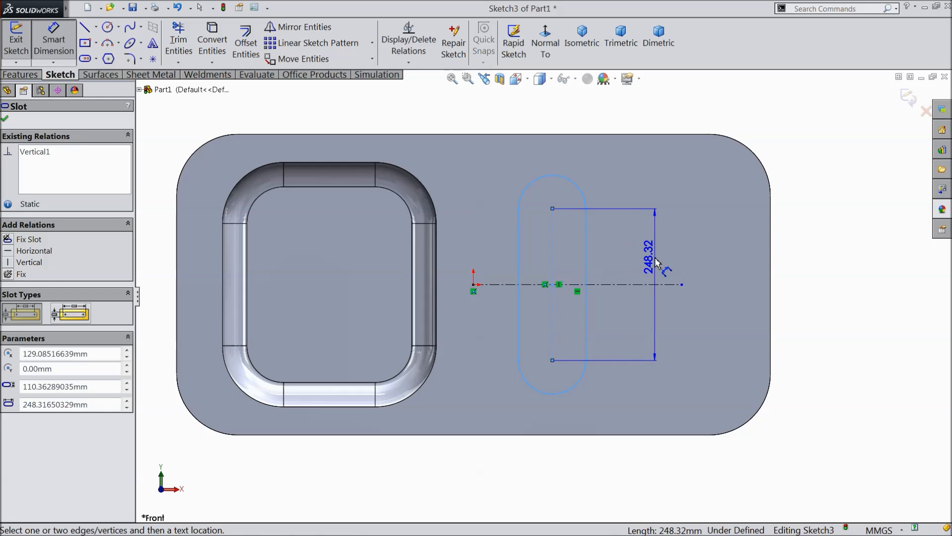
pyautogui.click(659, 266)
pyautogui.write('200')
pyautogui.click(602, 244)
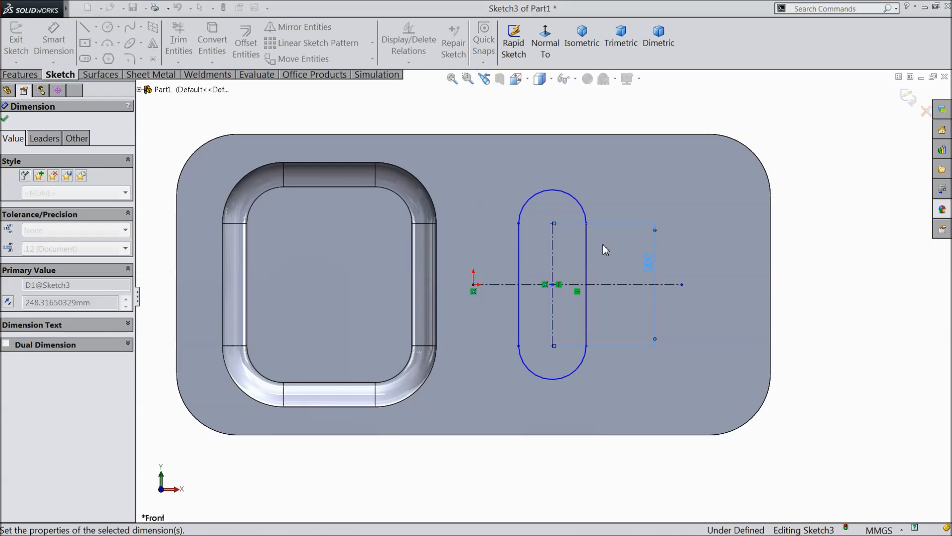
# Step: Dimension the slot's upper end arc to a radius of 60 mm
pyautogui.click(548, 196)
pyautogui.click(585, 166)
pyautogui.write('60')
pyautogui.click(529, 153)
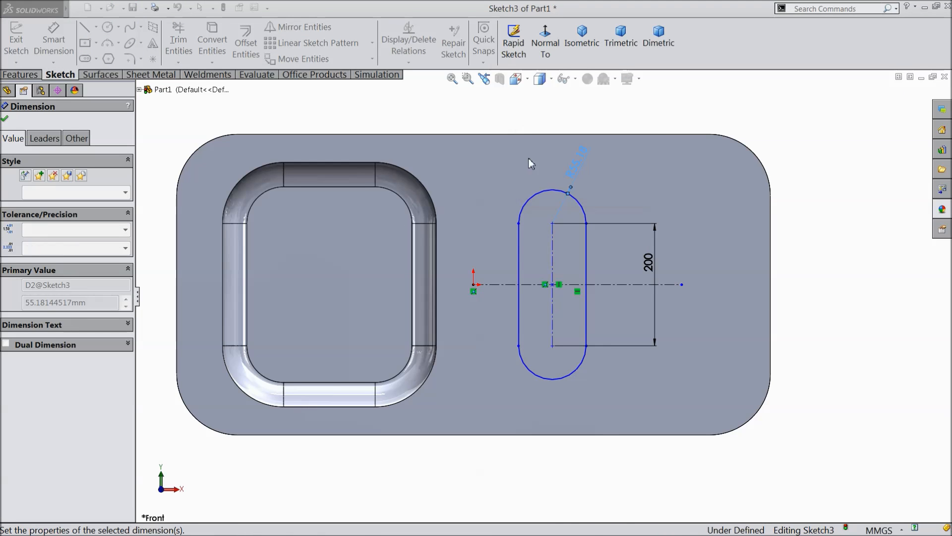
# Step: Dimension the gap between the slot's straight side and the main bowl's facing edge to 50 mm
pyautogui.click(518, 277)
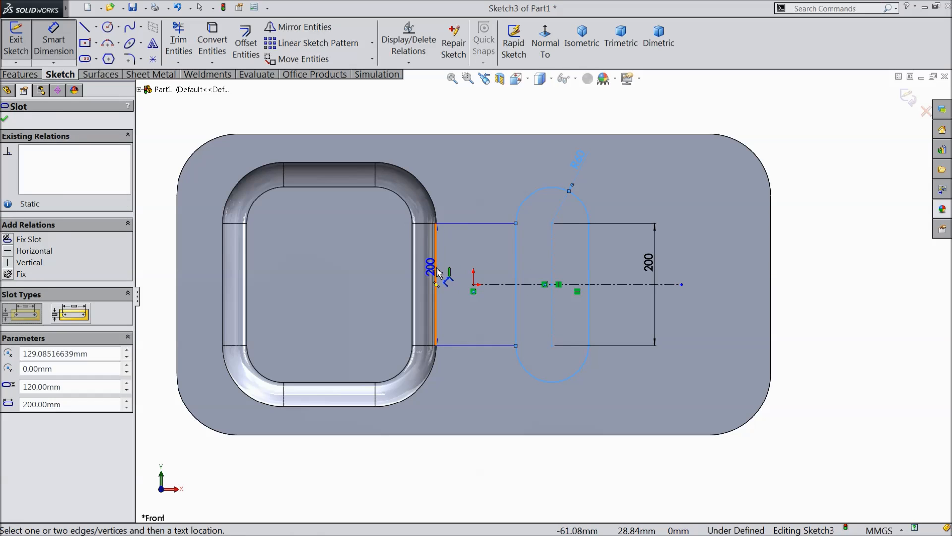
pyautogui.click(435, 268)
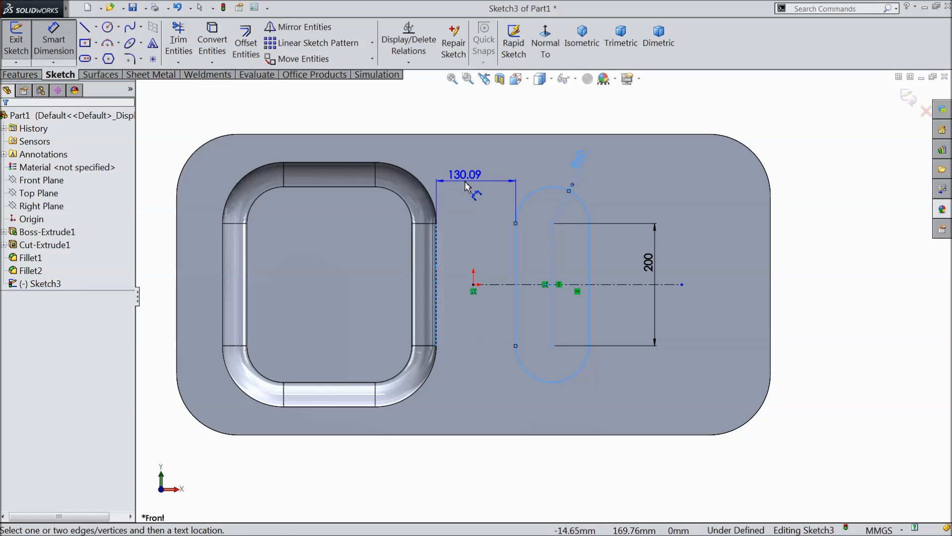
pyautogui.click(466, 186)
pyautogui.write('50')
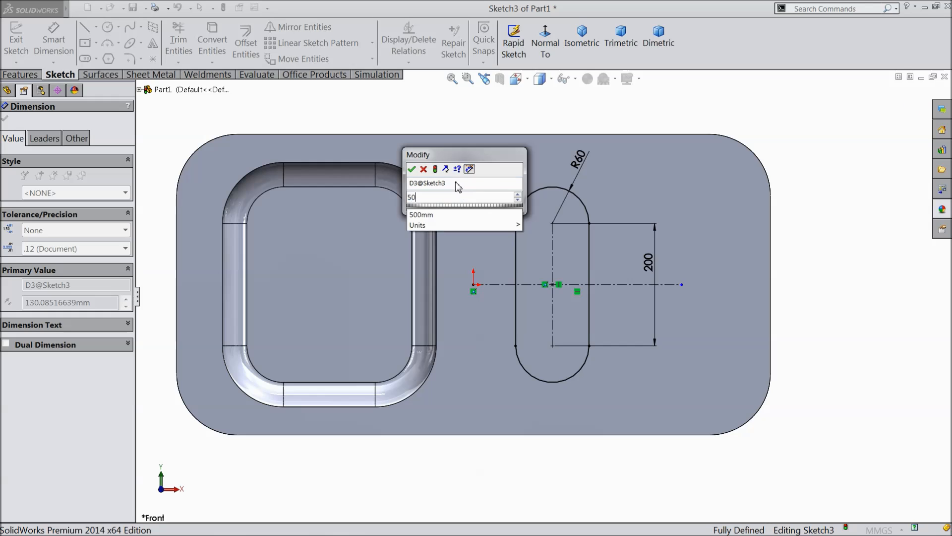
pyautogui.click(413, 170)
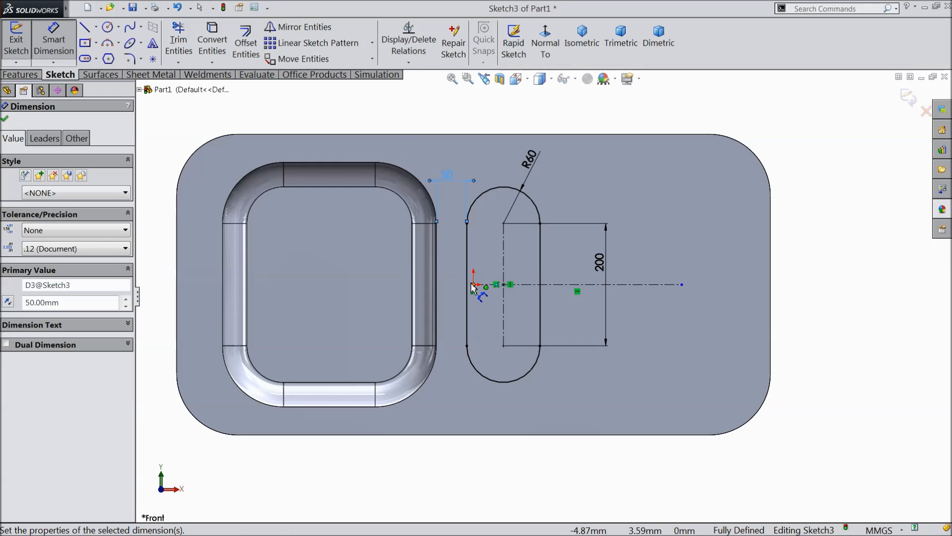
pyautogui.click(6, 122)
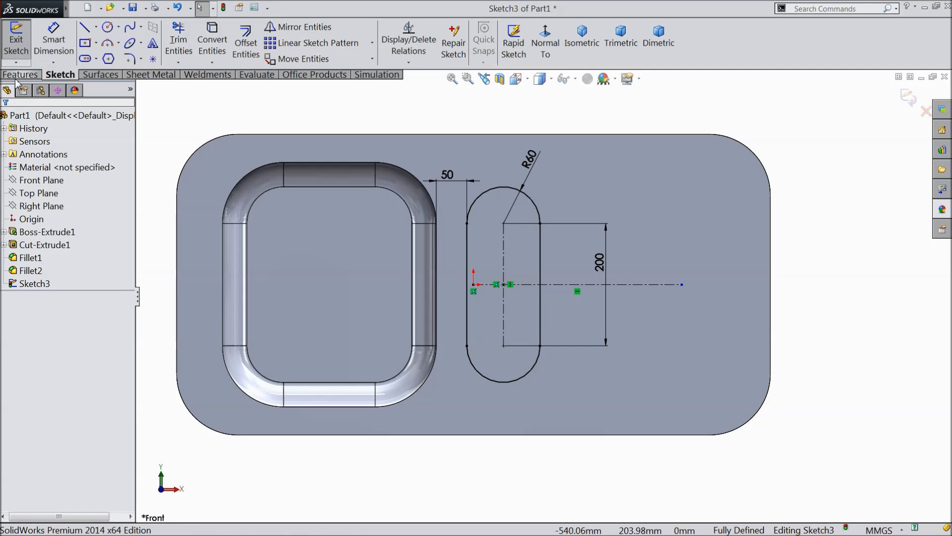
# Step: Cut-extrude the slot profile blind to a depth of 140 mm into the block
pyautogui.click(21, 74)
pyautogui.click(206, 42)
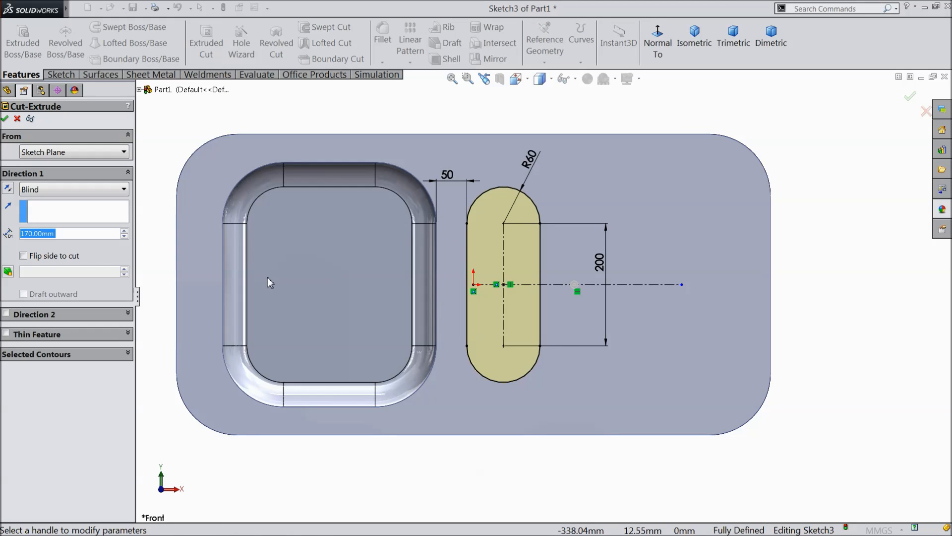
pyautogui.write('140')
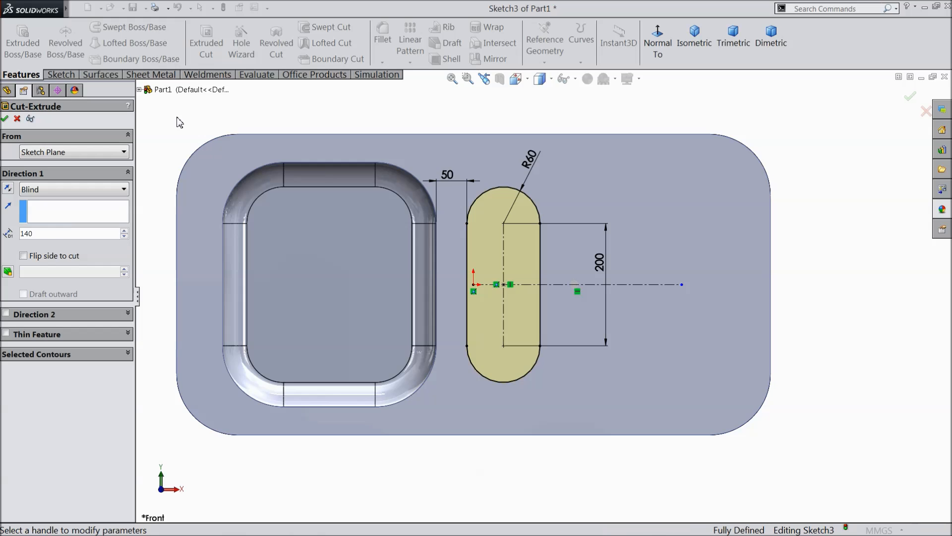
pyautogui.moveTo(190, 284); pyautogui.dragTo(193, 210, button='middle')
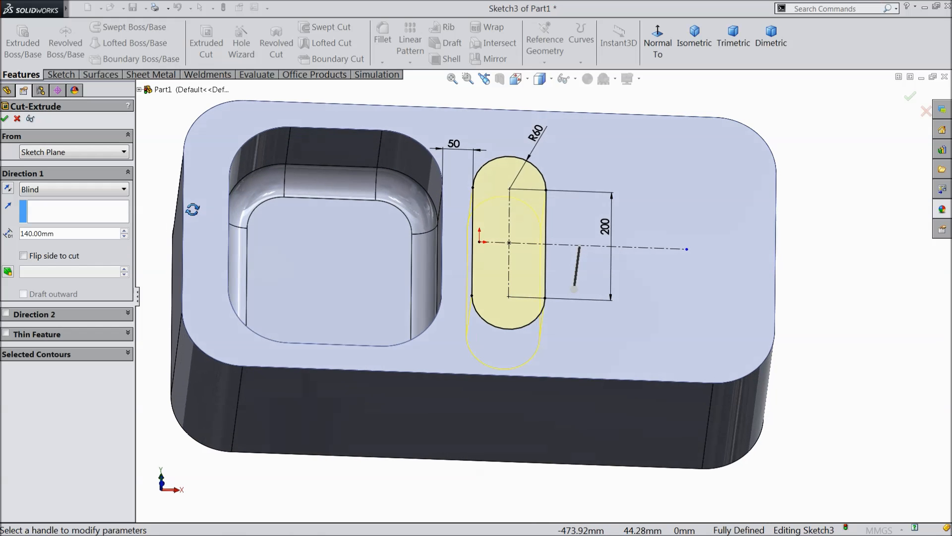
pyautogui.click(5, 119)
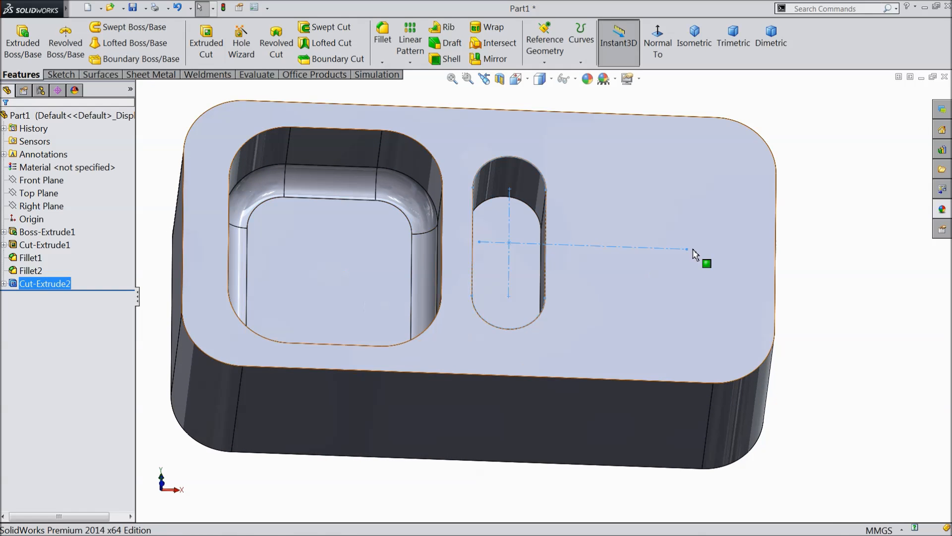
pyautogui.click(812, 208)
# Step: Fillet the bottom edge of the slot-shaped bowl with a constant 20 mm radius, using tangent propagation
pyautogui.moveTo(812, 208)
pyautogui.mouseDown(button='middle')
pyautogui.moveTo(790, 228)
pyautogui.moveTo(810, 236)
pyautogui.moveTo(803, 227)
pyautogui.mouseUp(button='middle')
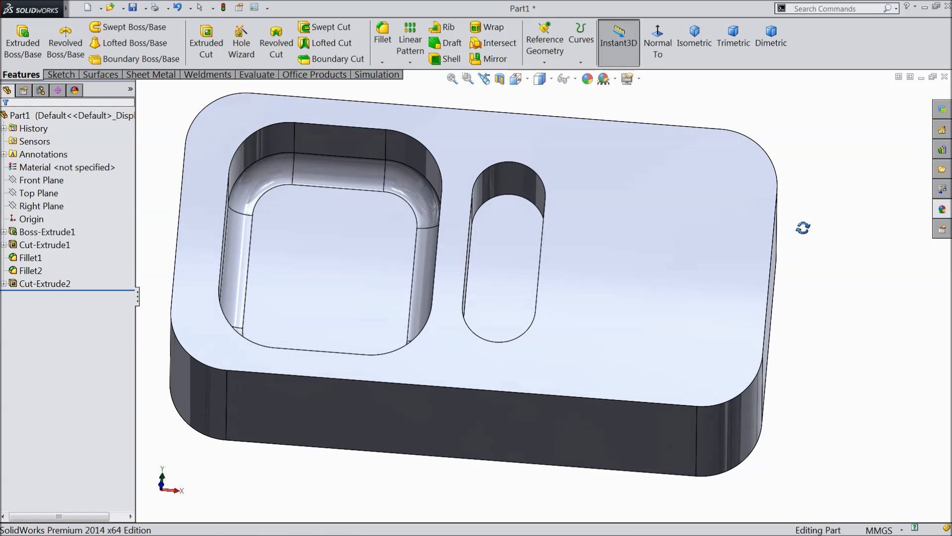
pyautogui.click(383, 34)
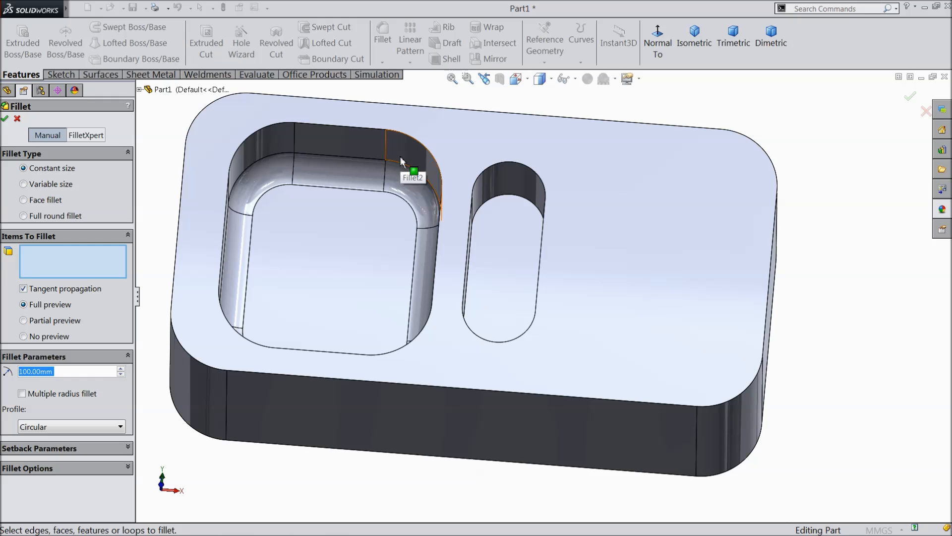
pyautogui.write('20')
pyautogui.click(497, 197)
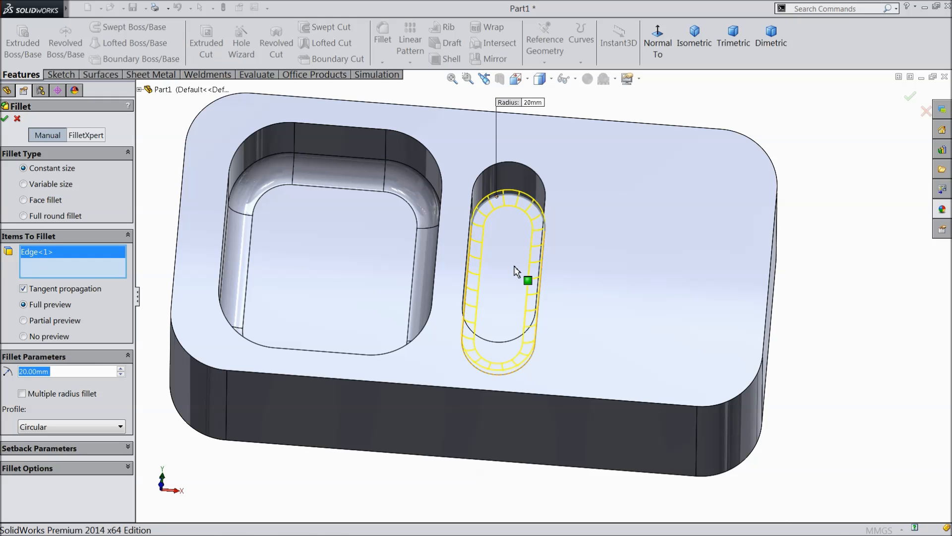
pyautogui.scroll(-4, 506, 282)
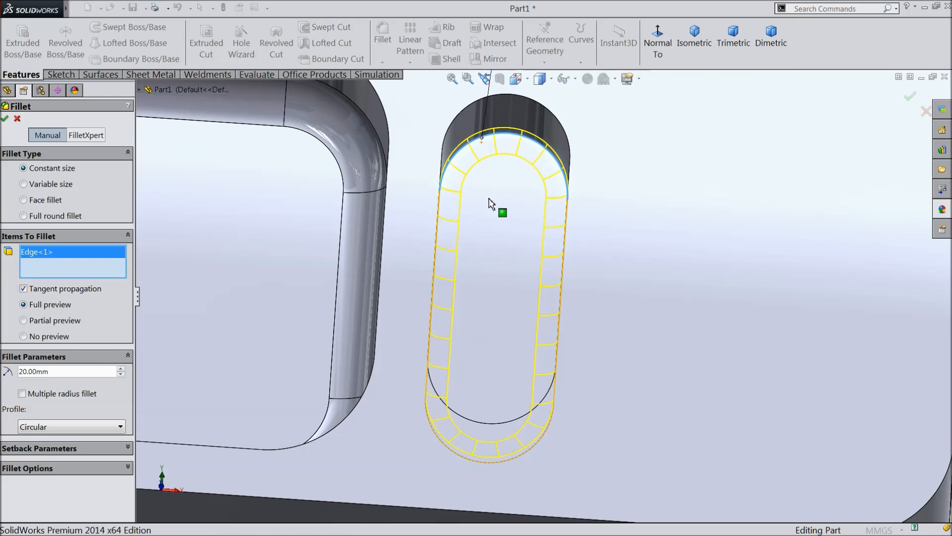
pyautogui.click(5, 119)
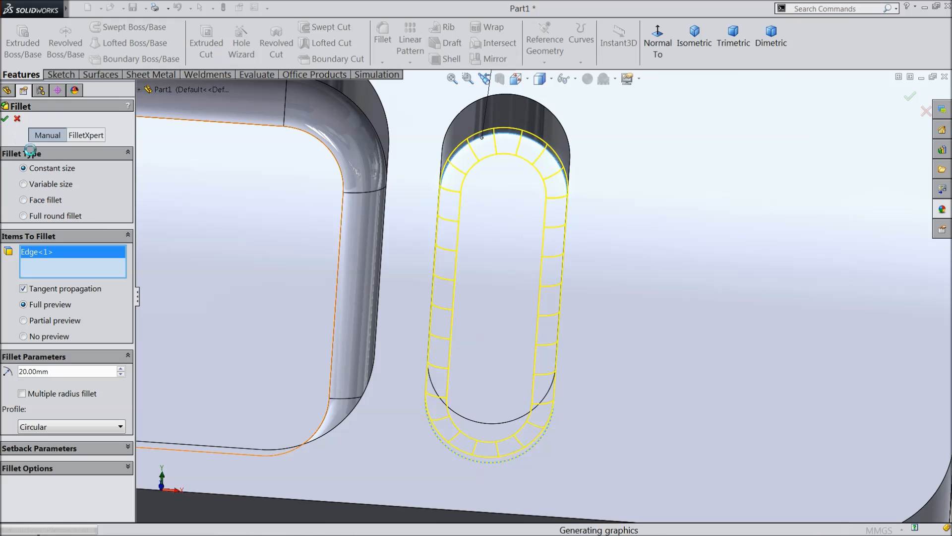
pyautogui.scroll(5, 326, 280)
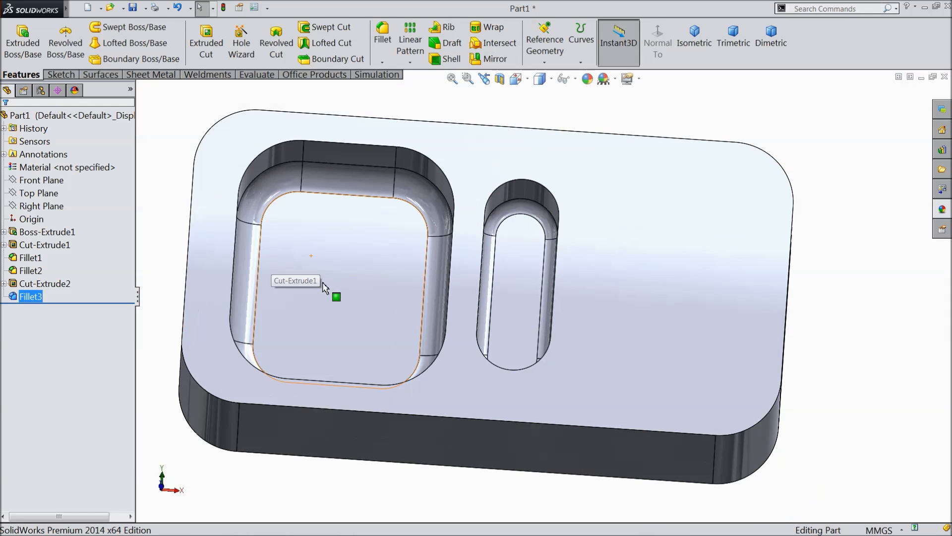
# Step: Start a sketch on the block's top face and convert all its outer perimeter edges into sketch entities
pyautogui.click(618, 308)
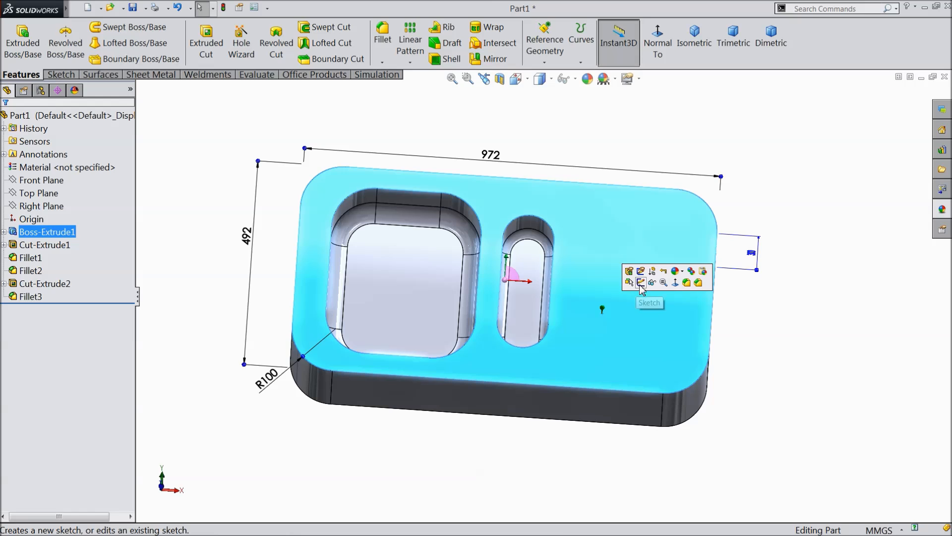
pyautogui.click(641, 282)
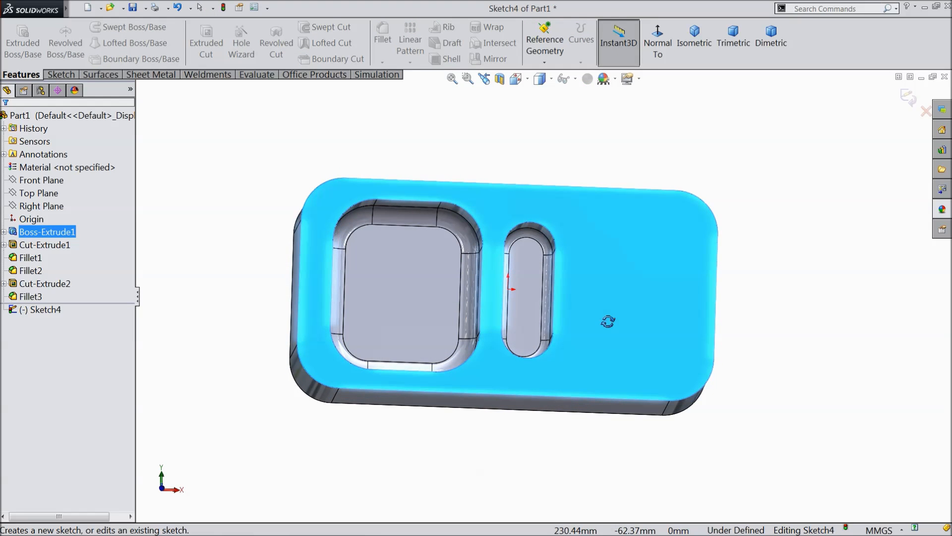
pyautogui.scroll(-3, 556, 268)
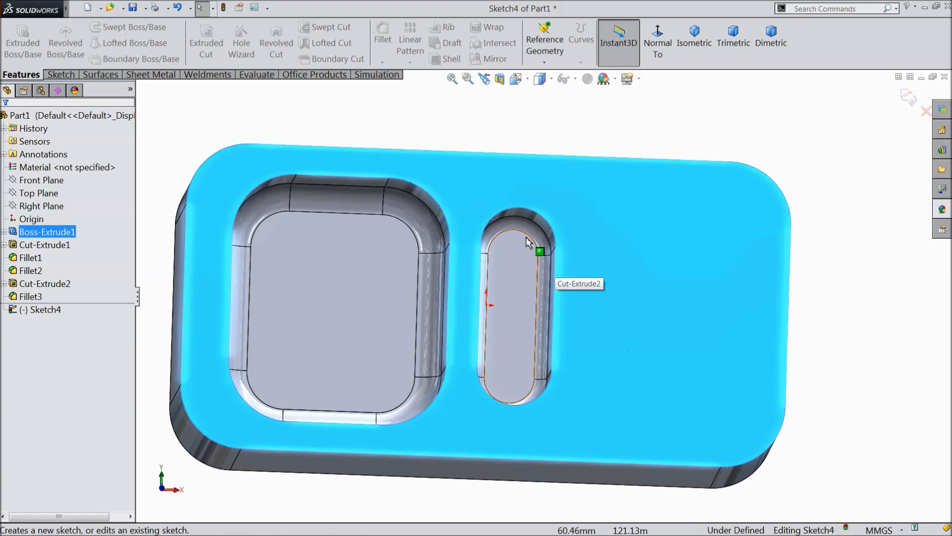
pyautogui.click(513, 156)
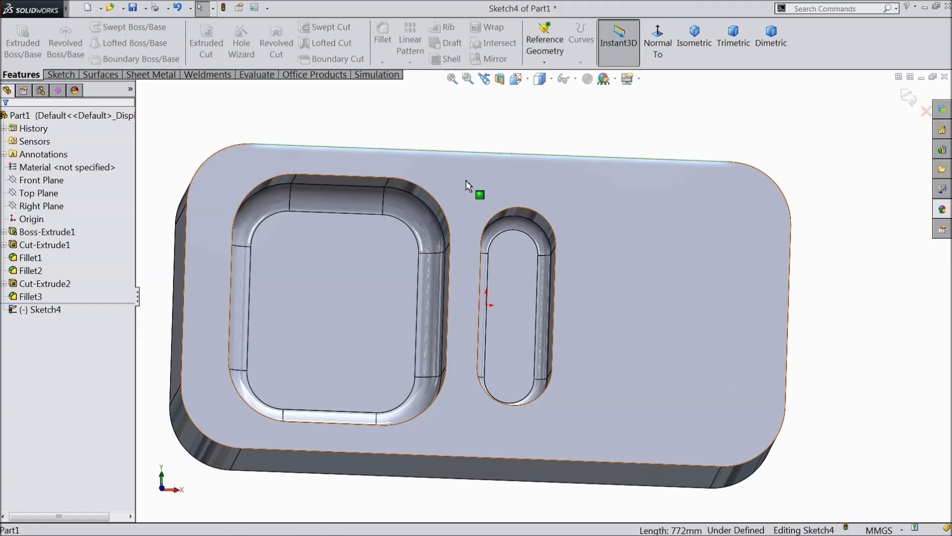
pyautogui.keyDown('ctrl'); pyautogui.click(774, 186); pyautogui.keyUp('ctrl')
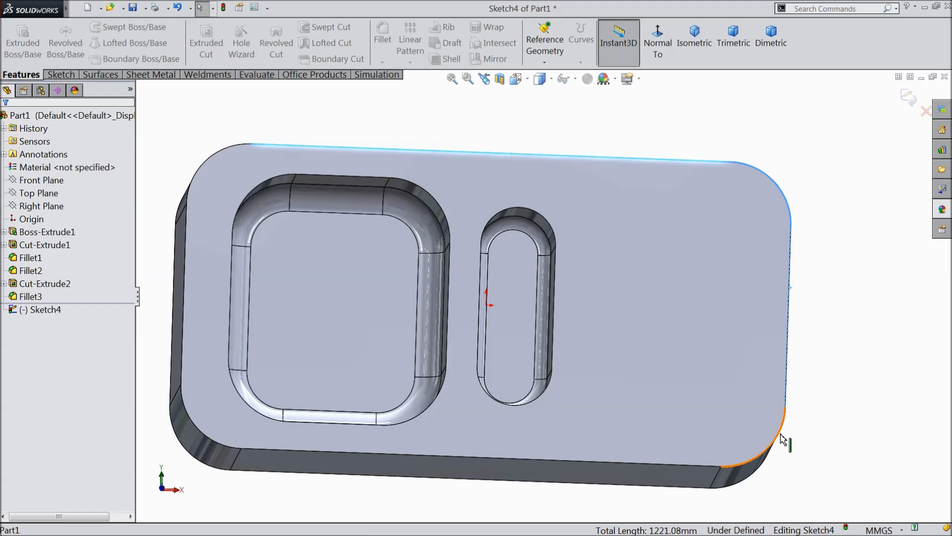
pyautogui.keyDown('ctrl'); pyautogui.click(706, 466); pyautogui.keyUp('ctrl')
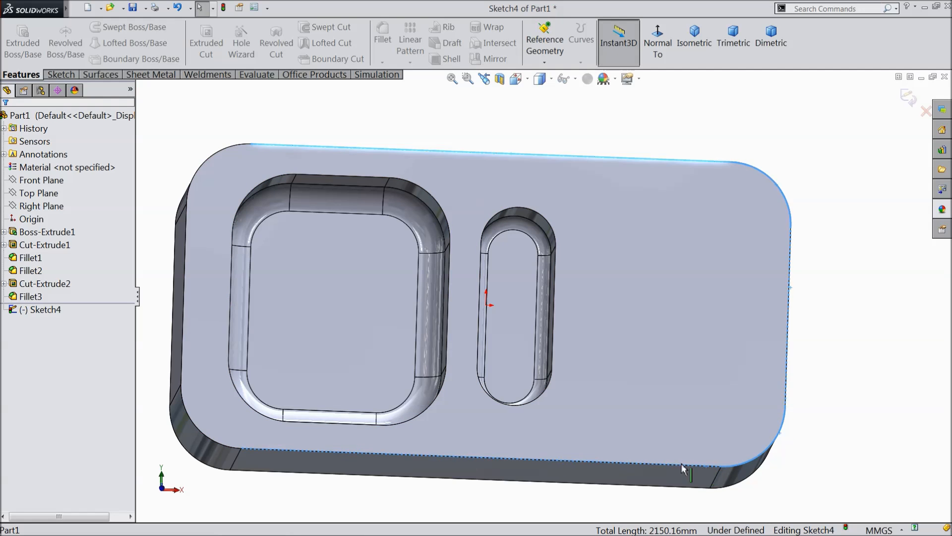
pyautogui.keyDown('ctrl'); pyautogui.click(184, 339); pyautogui.keyUp('ctrl')
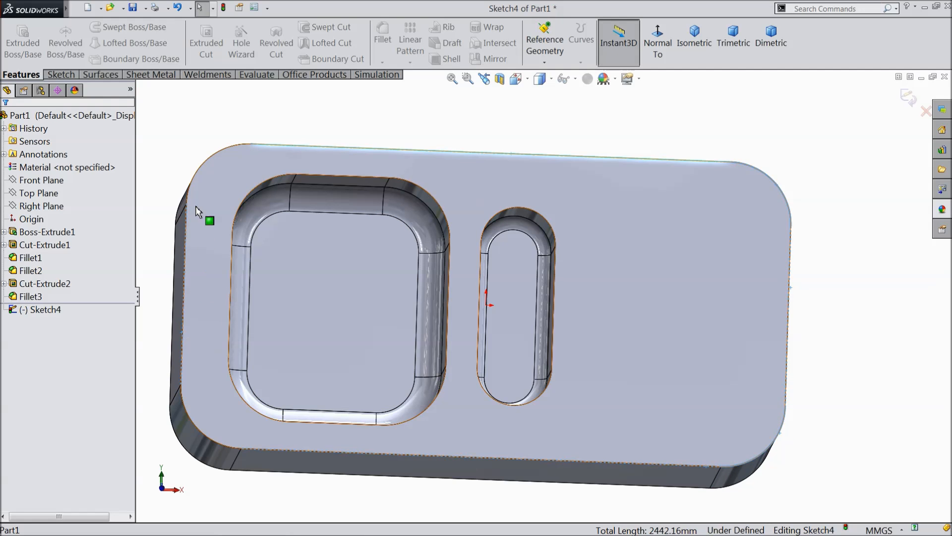
pyautogui.keyDown('ctrl'); pyautogui.click(208, 440); pyautogui.keyUp('ctrl')
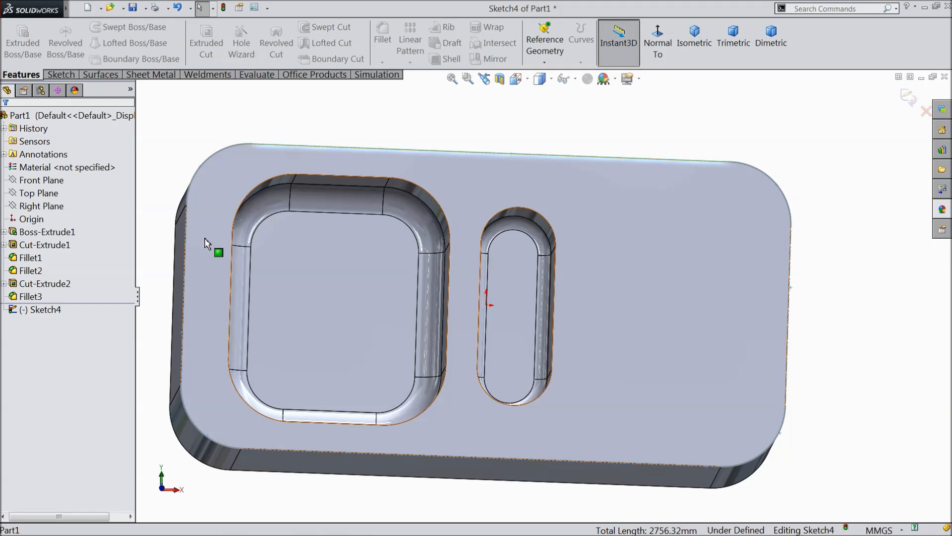
pyautogui.click(60, 74)
pyautogui.click(213, 45)
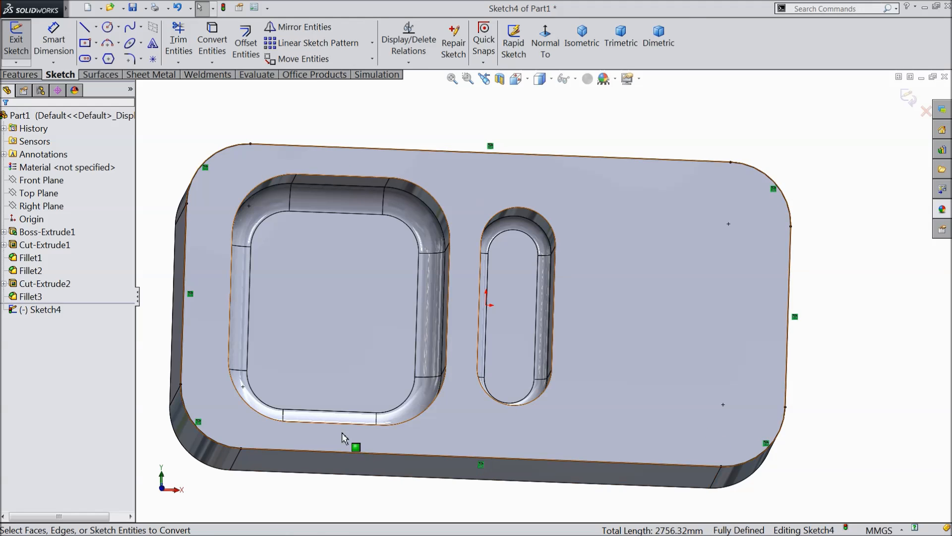
# Step: Offset the converted outline inward by 12 mm as a reversed chain with dimensions added
pyautogui.click(247, 47)
pyautogui.write('12.00mm')
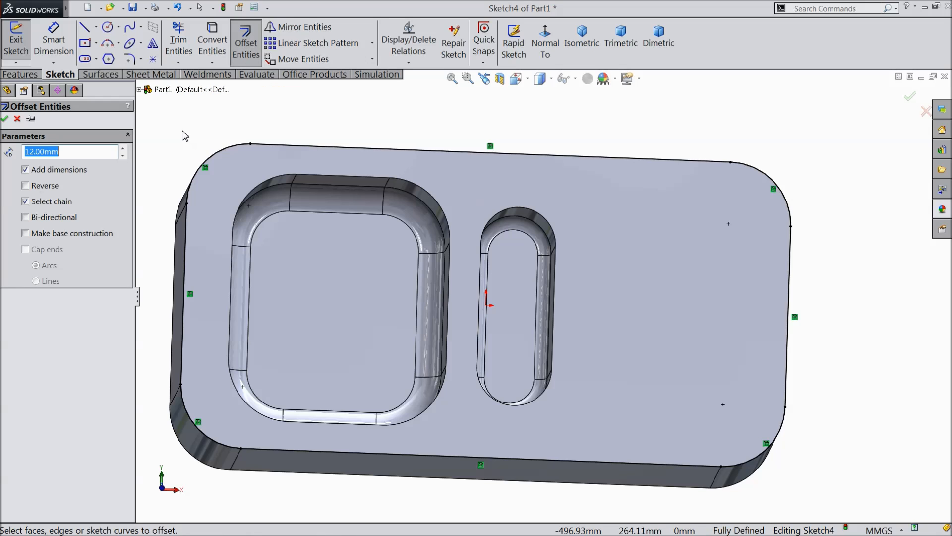
pyautogui.click(325, 149)
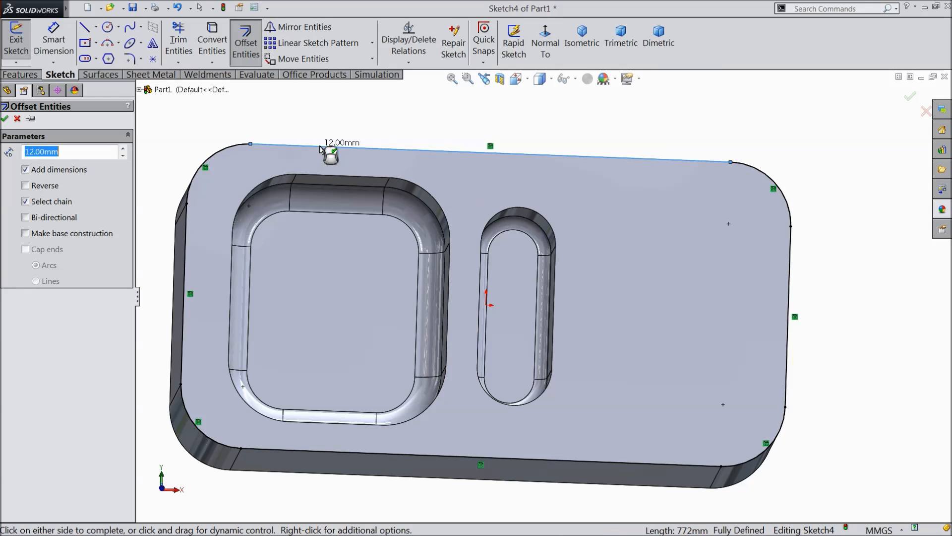
pyautogui.click(26, 186)
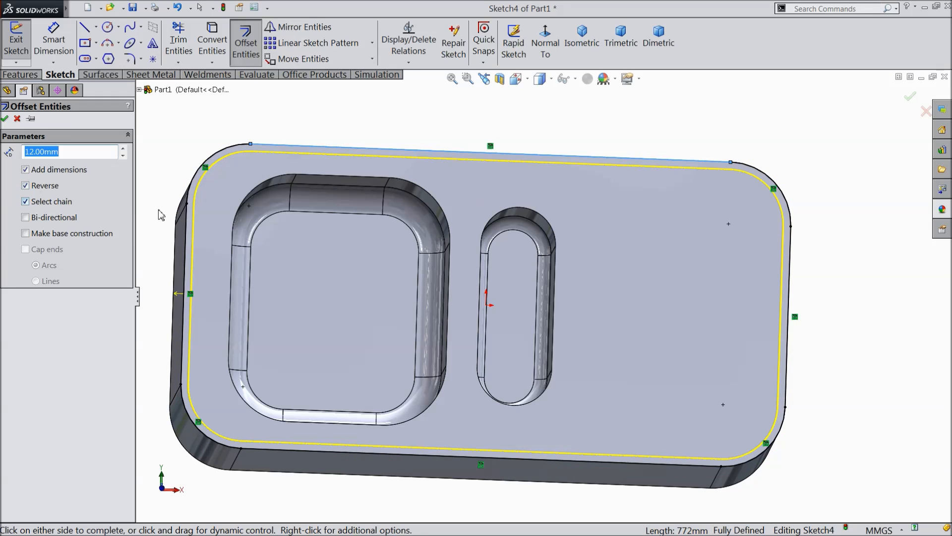
pyautogui.click(5, 119)
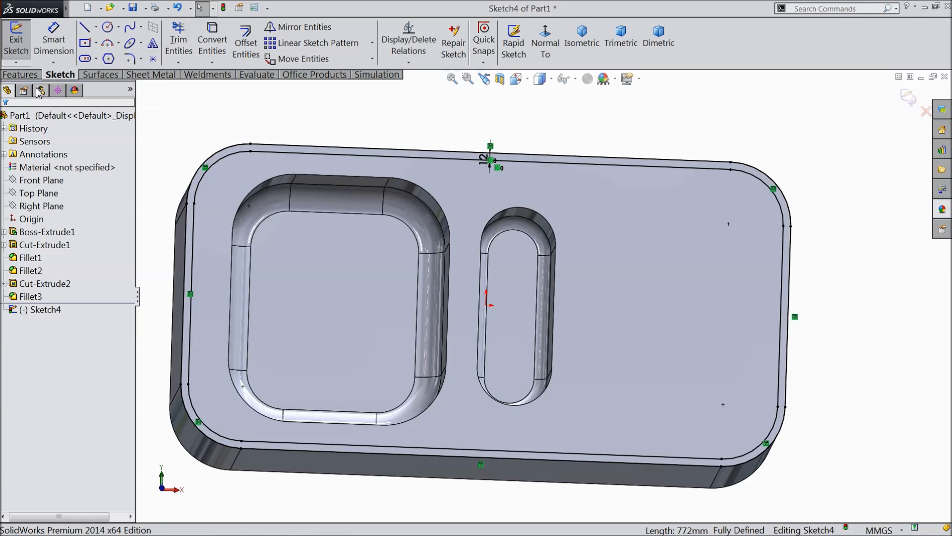
# Step: Extrude the ring between the two outlines 9 mm upward as a raised rim, merged with the block
pyautogui.click(23, 74)
pyautogui.click(23, 42)
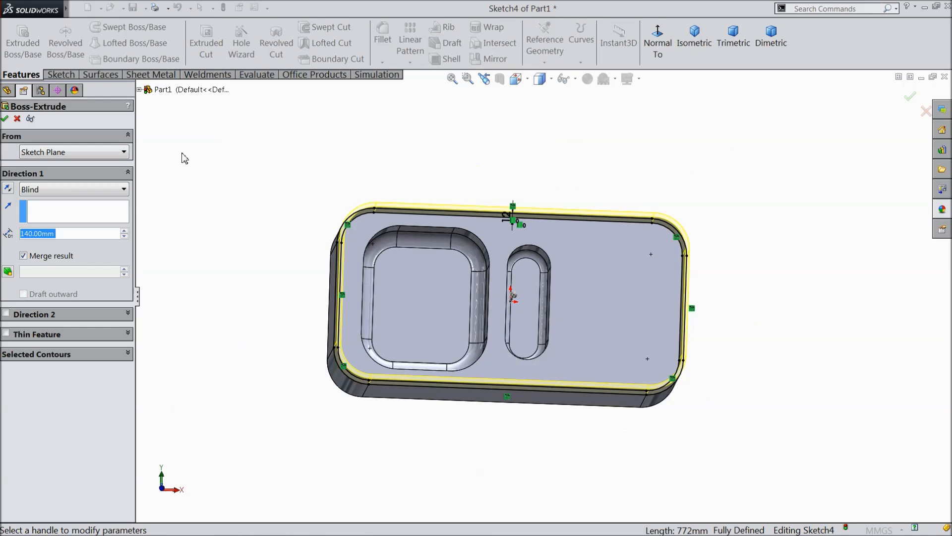
pyautogui.moveTo(195, 219); pyautogui.dragTo(184, 118, button='middle')
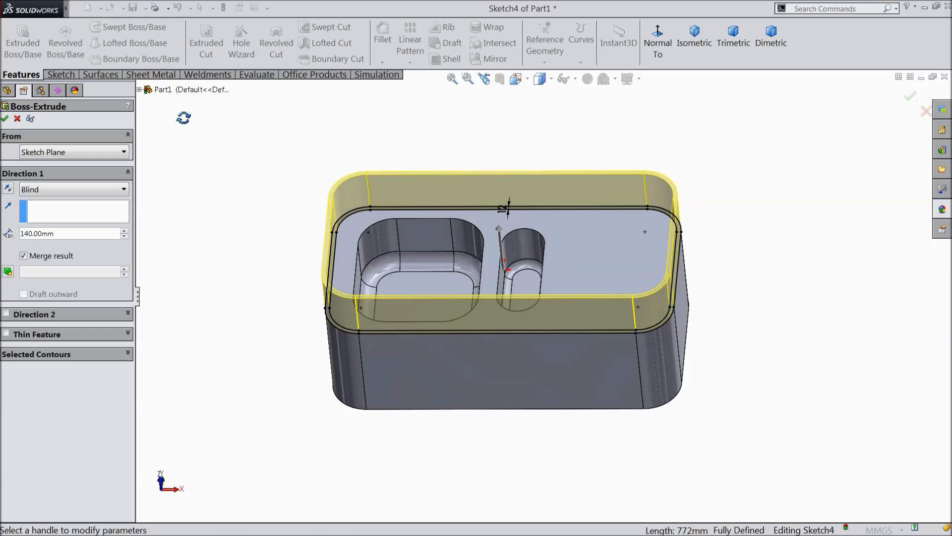
pyautogui.moveTo(226, 272); pyautogui.dragTo(233, 248, button='middle')
pyautogui.scroll(-6, 388, 304)
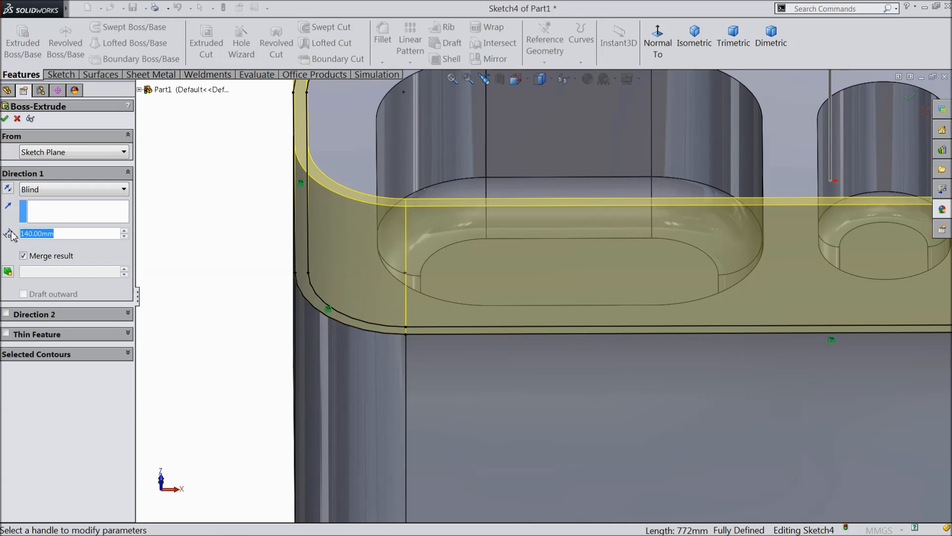
pyautogui.write('9')
pyautogui.press('Return')
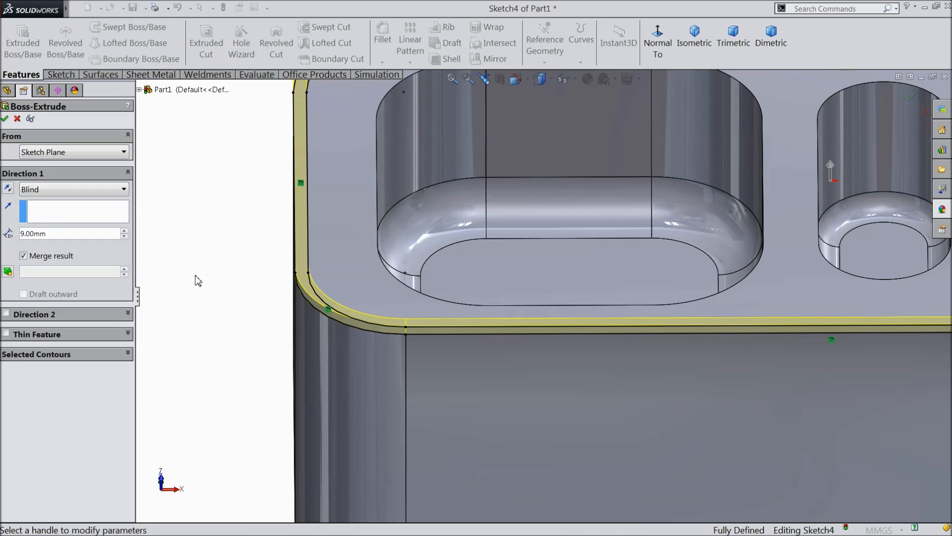
pyautogui.click(5, 119)
pyautogui.scroll(3, 211, 268)
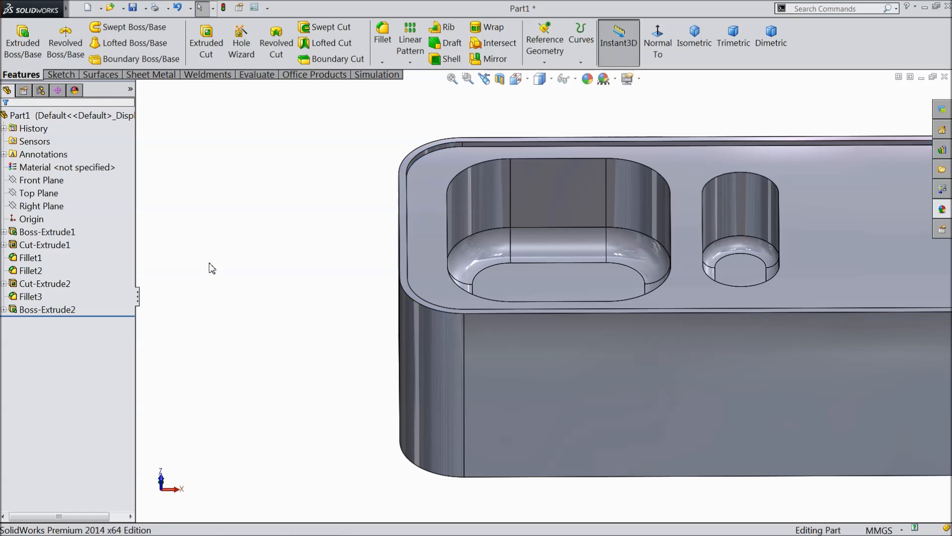
pyautogui.scroll(3, 219, 265)
pyautogui.moveTo(221, 263); pyautogui.dragTo(206, 300, button='middle')
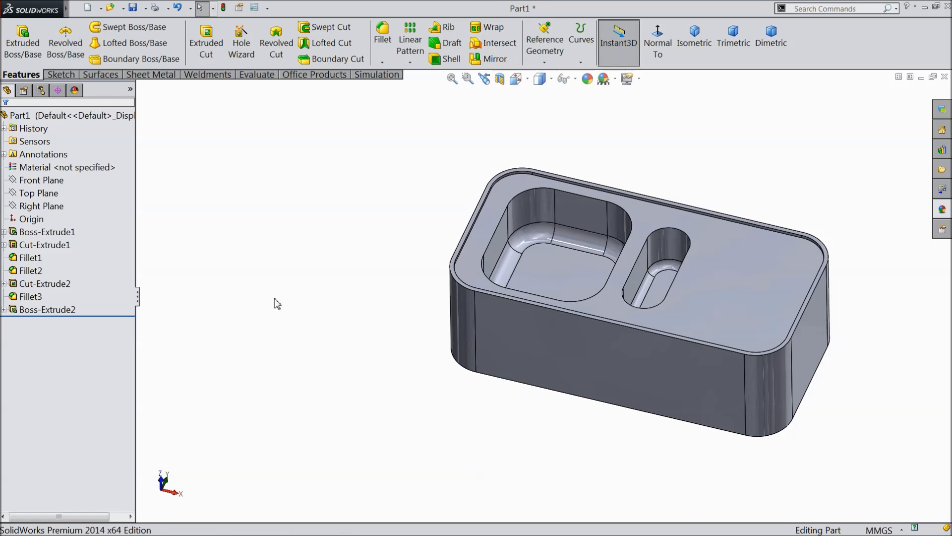
# Step: Start a sketch on the recessed top face inside the raised rim and view it face-on
pyautogui.scroll(-2, 828, 278)
pyautogui.moveTo(828, 279); pyautogui.dragTo(583, 302, button='middle')
pyautogui.scroll(-3, 585, 291)
pyautogui.click(639, 79)
pyautogui.click(640, 140)
pyautogui.moveTo(616, 272); pyautogui.dragTo(565, 300, button='middle')
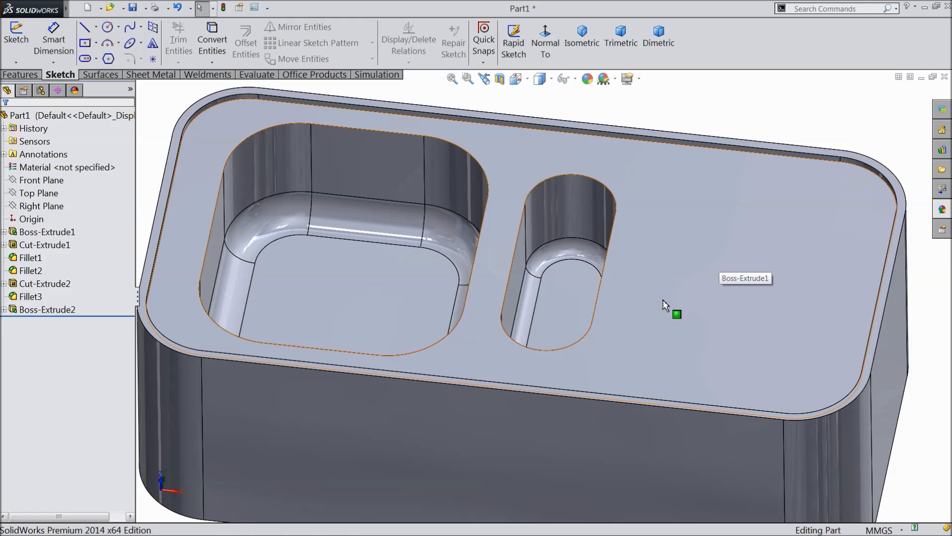
pyautogui.click(654, 300)
pyautogui.click(693, 269)
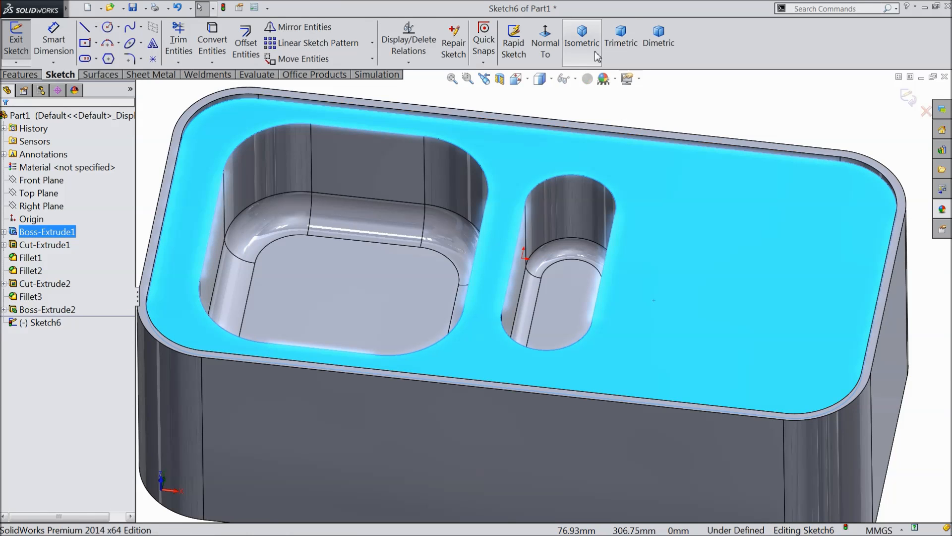
pyautogui.click(546, 42)
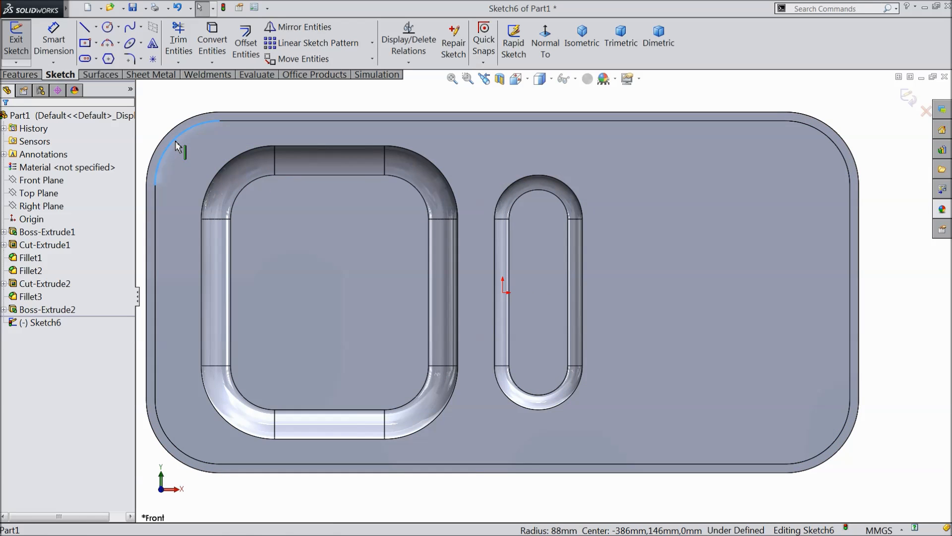
# Step: Convert the complete inner outline of the raised rim, straight edges and corner arcs, into sketch entities
pyautogui.click(255, 122)
pyautogui.keyDown('ctrl'); pyautogui.click(157, 241); pyautogui.keyUp('ctrl')
pyautogui.keyDown('ctrl'); pyautogui.click(188, 459); pyautogui.keyUp('ctrl')
pyautogui.keyDown('ctrl'); pyautogui.click(272, 471); pyautogui.keyUp('ctrl')
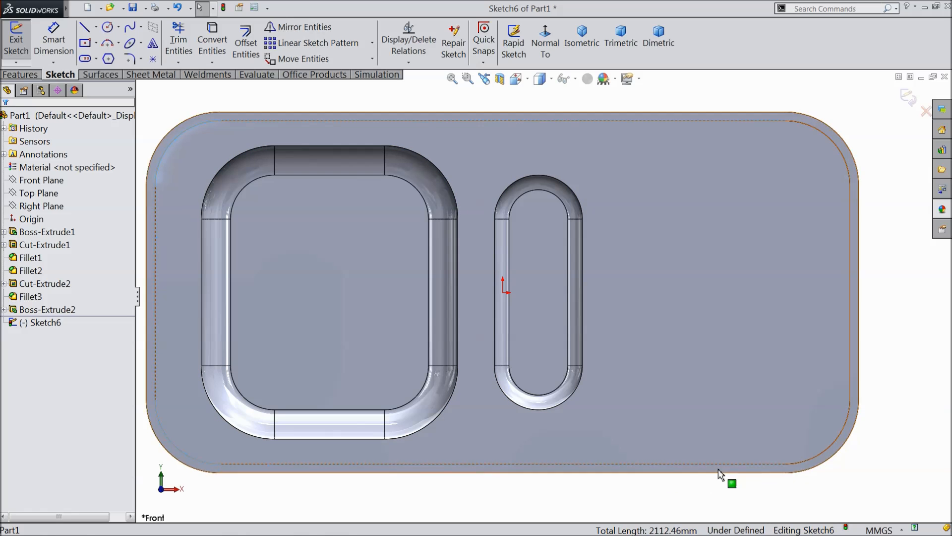
pyautogui.keyDown('ctrl'); pyautogui.click(838, 439); pyautogui.keyUp('ctrl')
pyautogui.keyDown('ctrl'); pyautogui.click(850, 375); pyautogui.keyUp('ctrl')
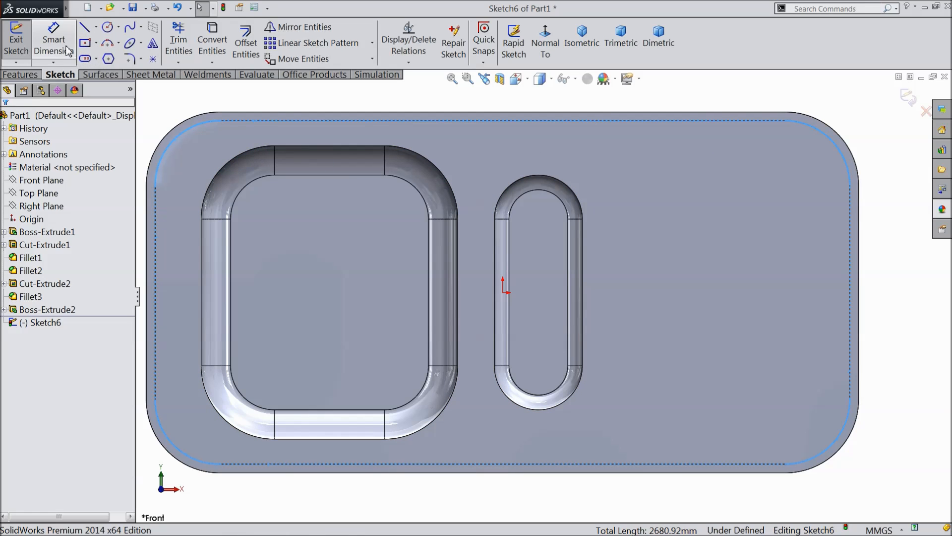
pyautogui.click(212, 43)
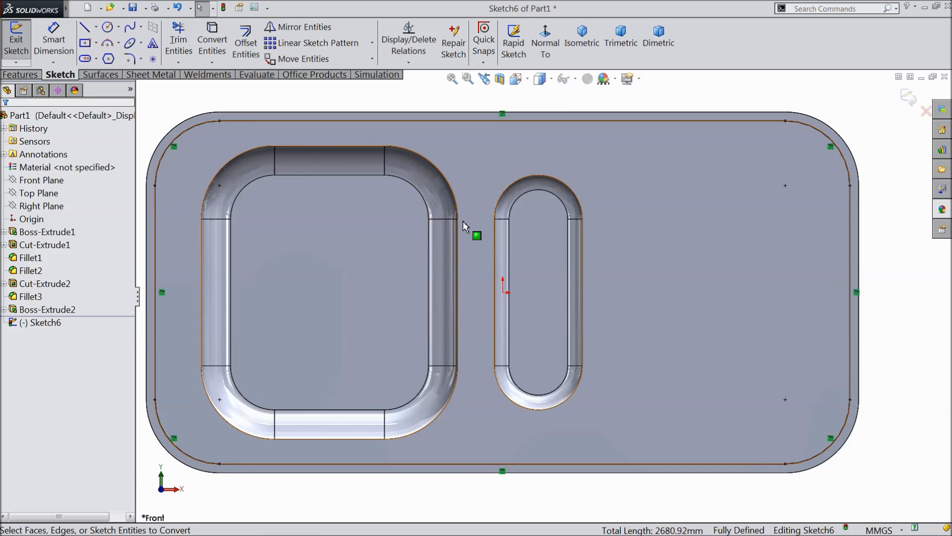
# Step: Offset the converted left side line and its two corner arcs inward by 9 mm, reversed, without chain selection and with dimensions added
pyautogui.scroll(2, 453, 351)
pyautogui.scroll(-3, 444, 341)
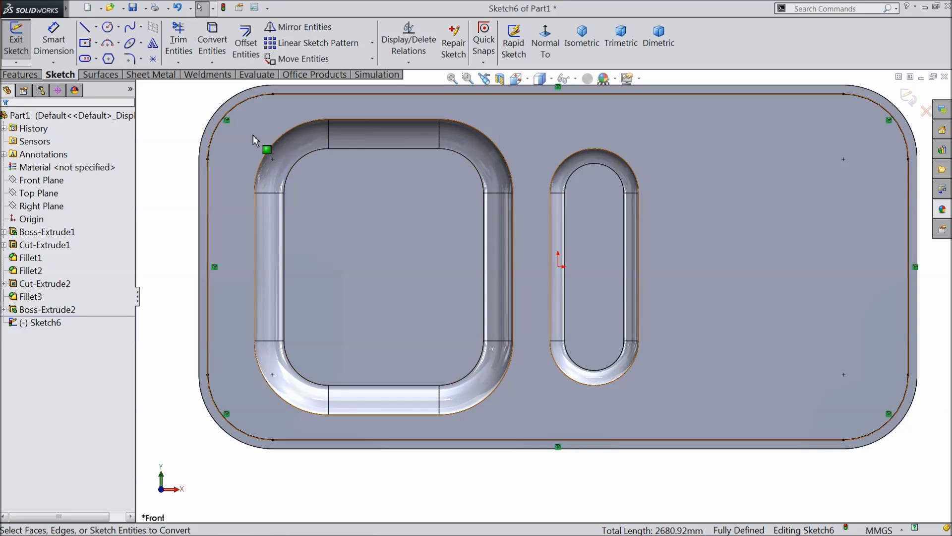
pyautogui.click(221, 121)
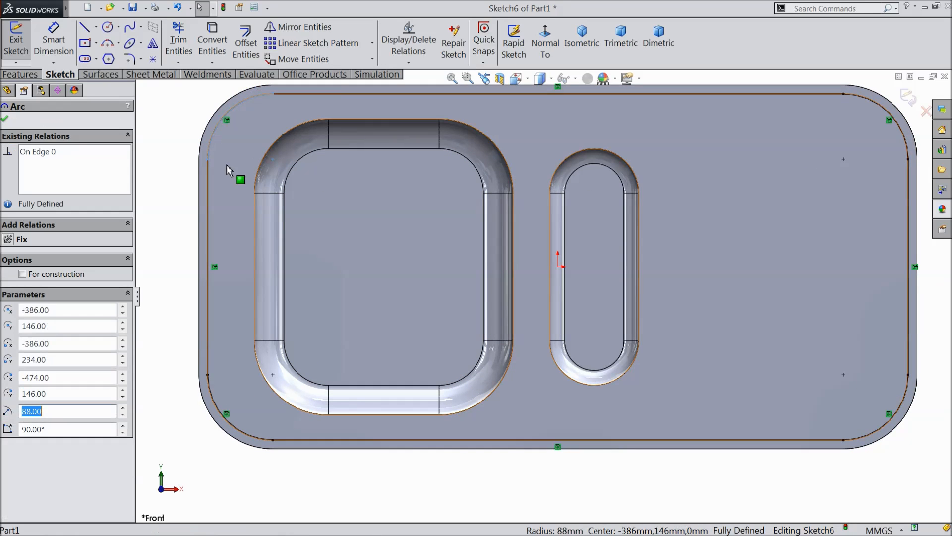
pyautogui.keyDown('ctrl'); pyautogui.click(208, 208); pyautogui.keyUp('ctrl')
pyautogui.keyDown('ctrl'); pyautogui.click(237, 424); pyautogui.keyUp('ctrl')
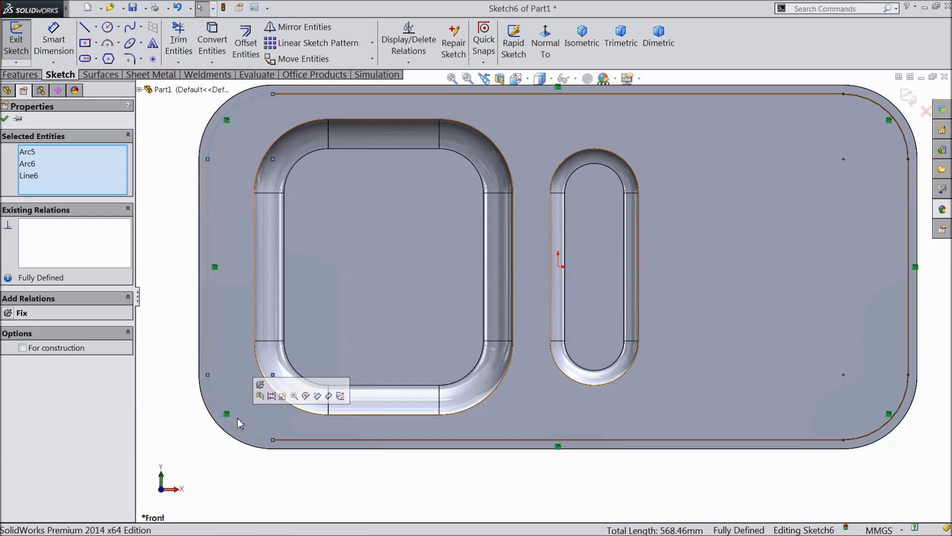
pyautogui.click(250, 55)
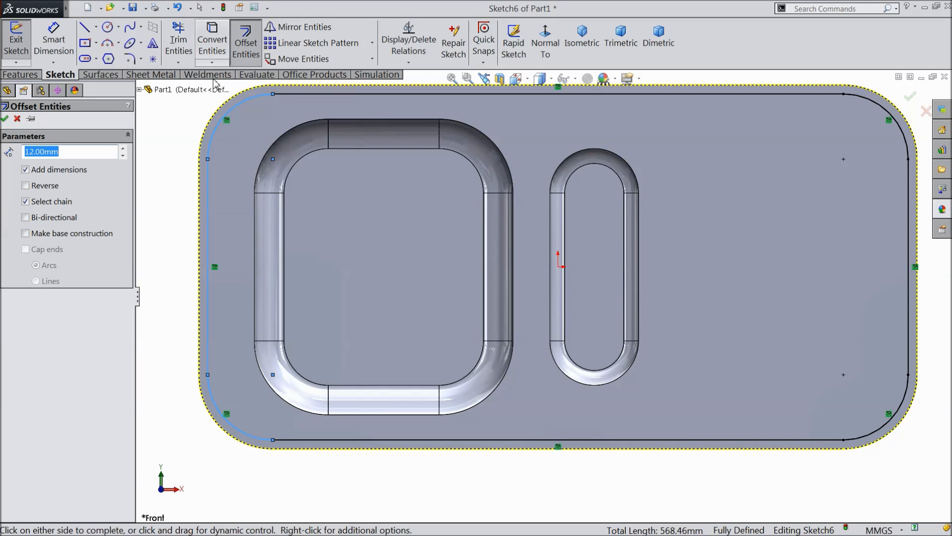
pyautogui.click(25, 202)
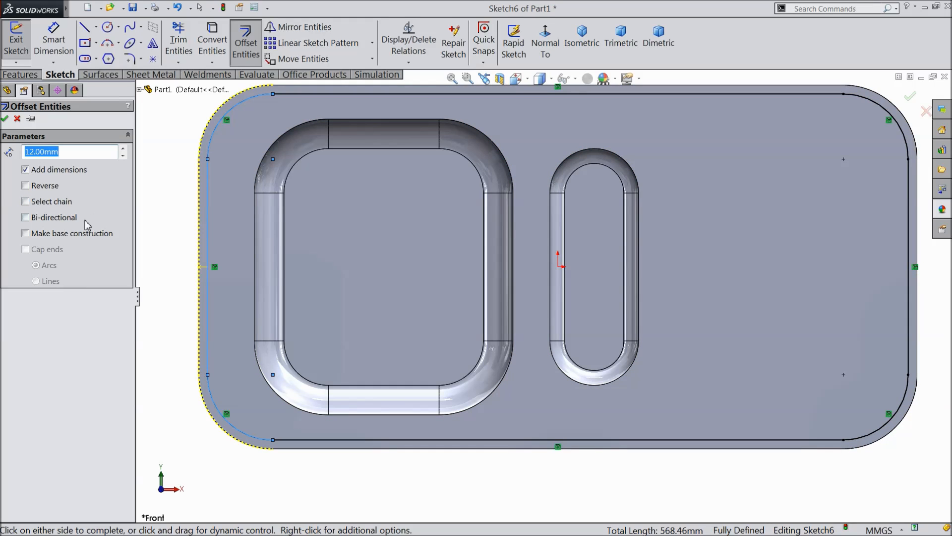
pyautogui.click(25, 186)
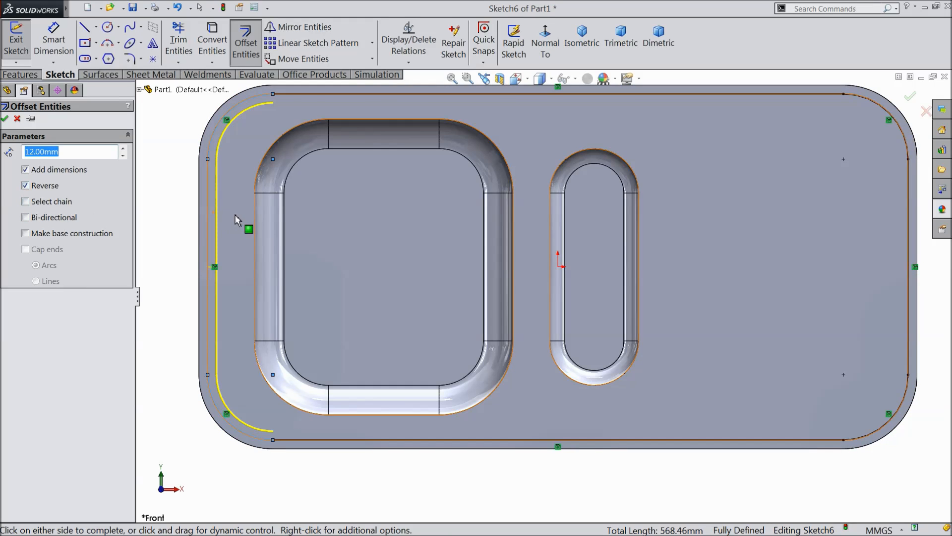
pyautogui.write('9')
pyautogui.press('Return')
pyautogui.scroll(1, 283, 322)
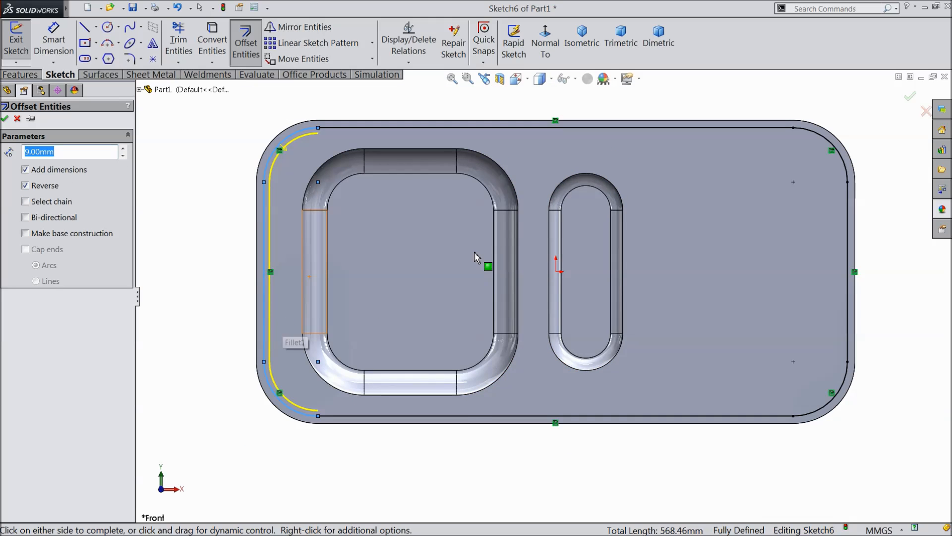
pyautogui.scroll(-1, 471, 254)
pyautogui.click(5, 119)
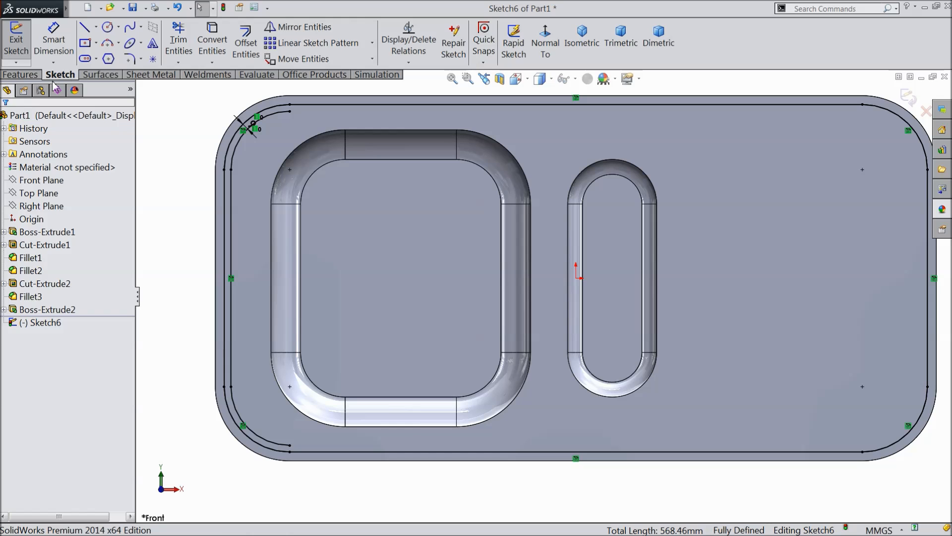
# Step: Draw a horizontal line about 237 mm long to the right from the upper end of the offset arc
pyautogui.click(84, 30)
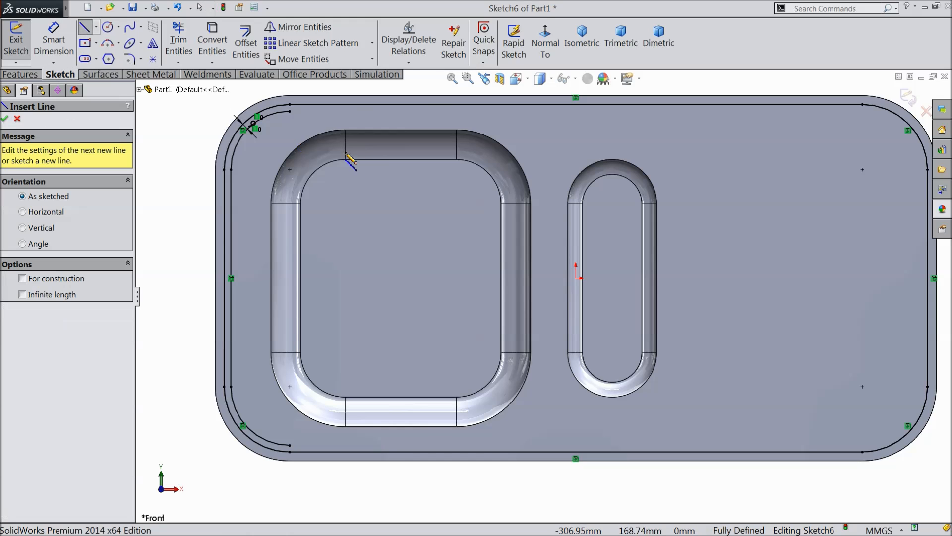
pyautogui.click(289, 112)
pyautogui.rightClick(465, 112)
pyautogui.click(499, 98)
# Step: Draw a horizontal centerline through the origin, from the midpoint of the converted left side line to the right side line's midpoint
pyautogui.click(95, 27)
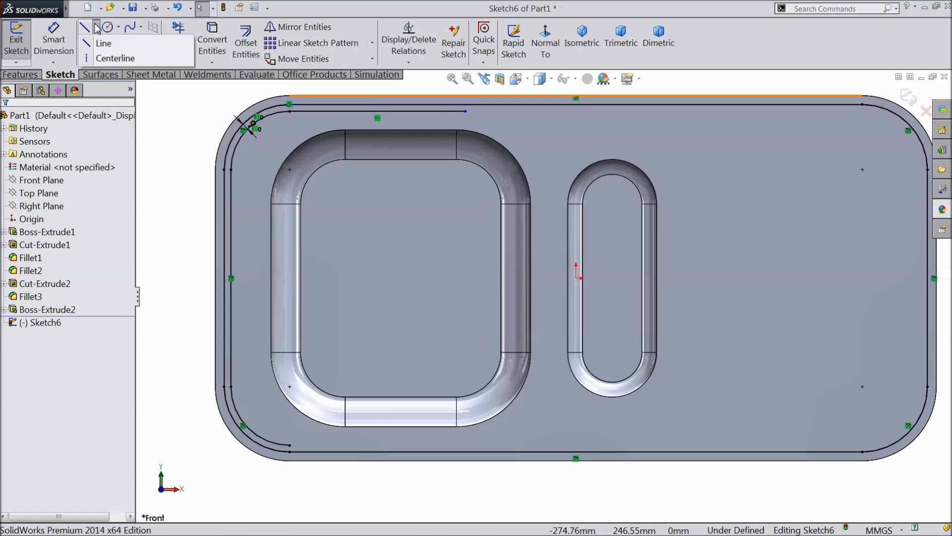
pyautogui.click(112, 58)
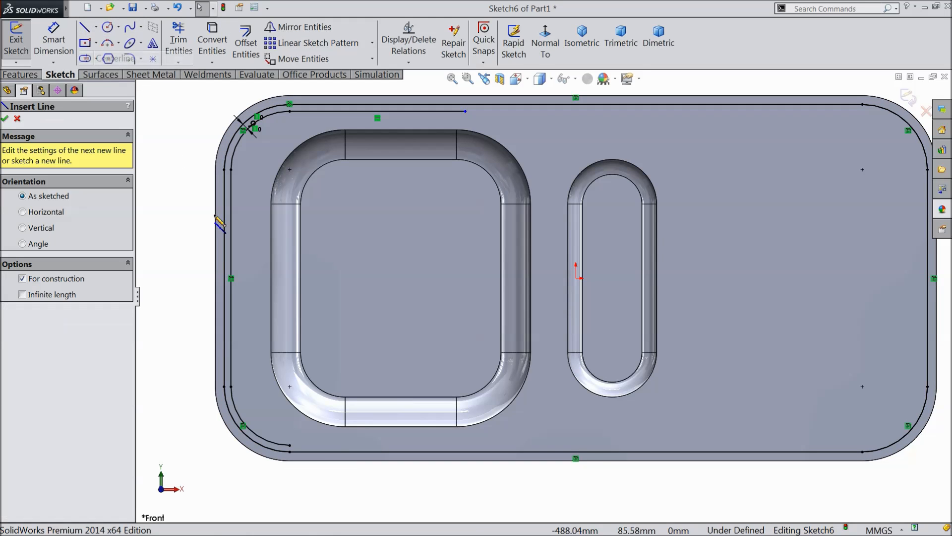
pyautogui.click(224, 277)
pyautogui.click(927, 277)
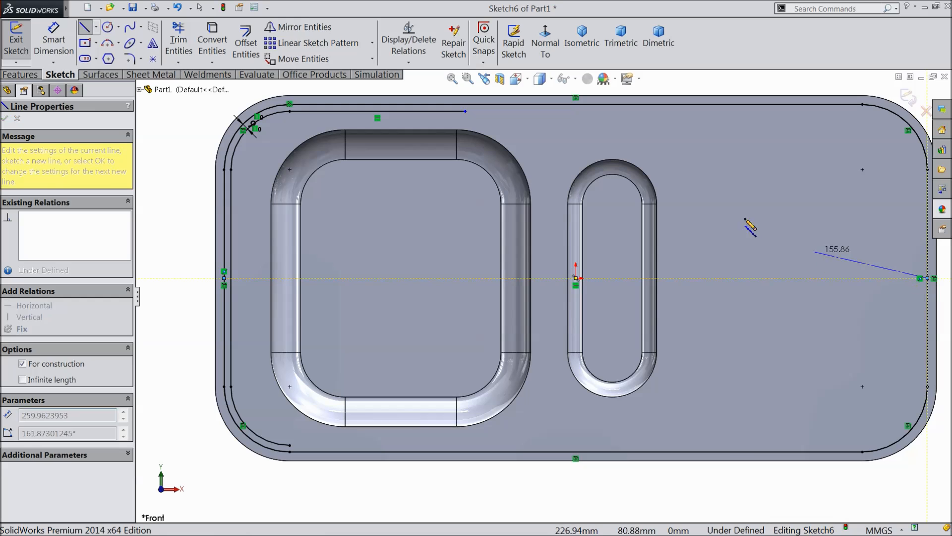
pyautogui.rightClick(732, 201)
pyautogui.click(765, 100)
# Step: Try to mirror the upper horizontal line about the horizontal centerline
pyautogui.scroll(2, 724, 159)
pyautogui.scroll(-1, 748, 241)
pyautogui.scroll(-1, 749, 243)
pyautogui.scroll(2, 570, 344)
pyautogui.scroll(-2, 465, 397)
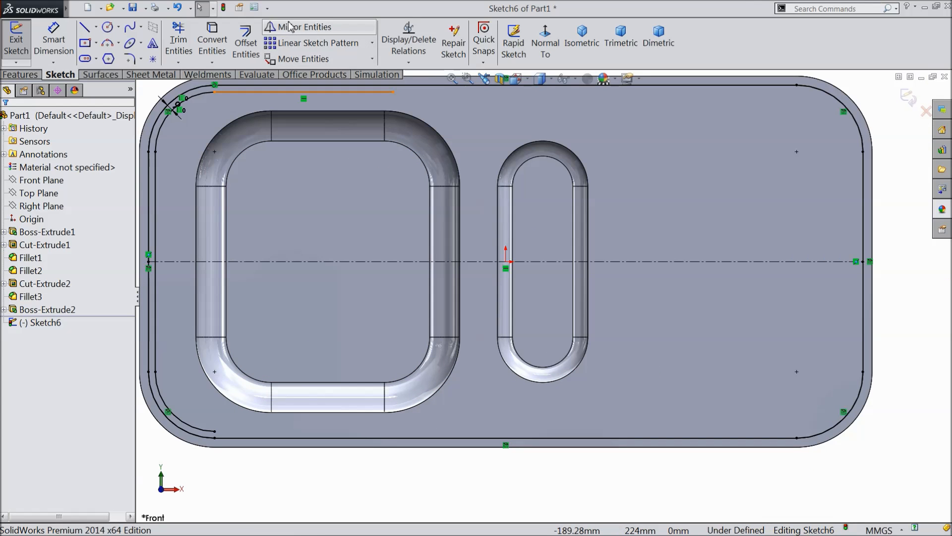
pyautogui.click(286, 27)
pyautogui.click(148, 204)
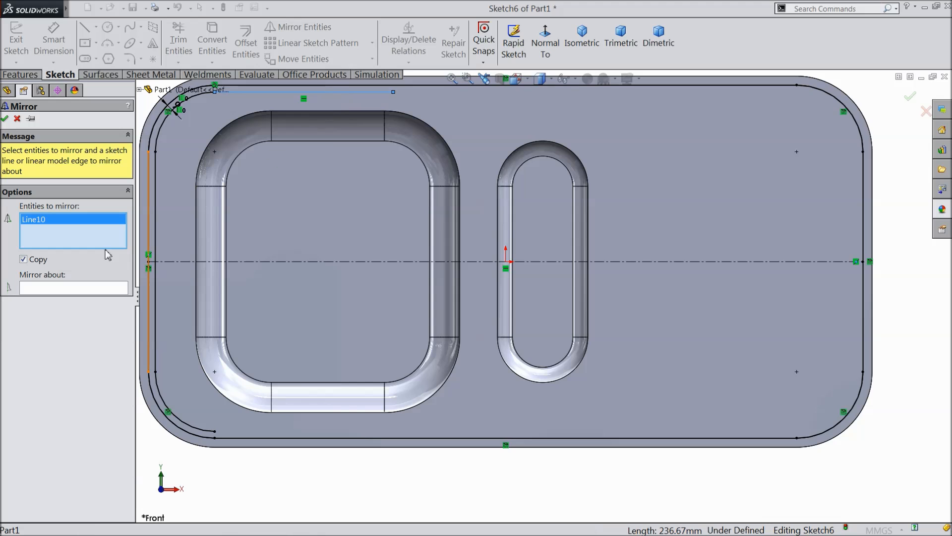
pyautogui.click(62, 289)
pyautogui.click(286, 261)
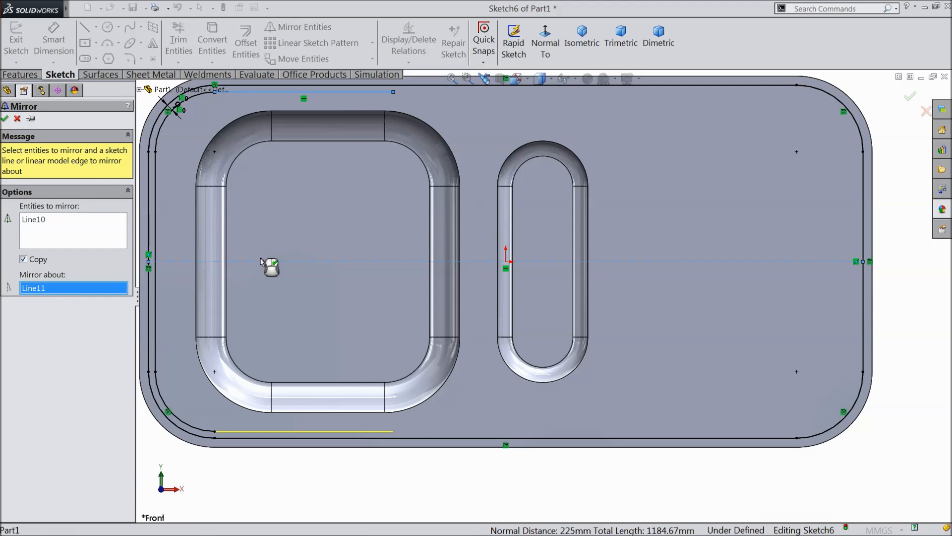
pyautogui.click(6, 119)
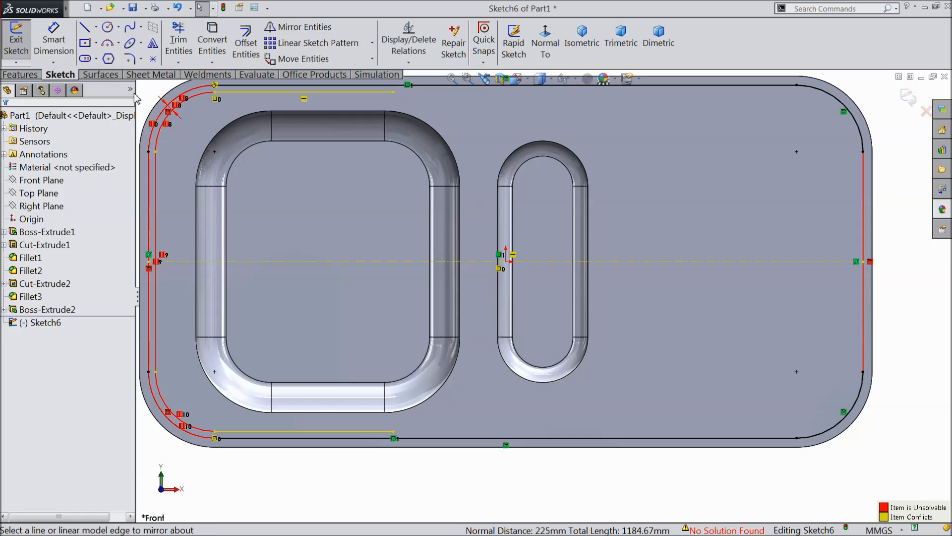
pyautogui.click(178, 8)
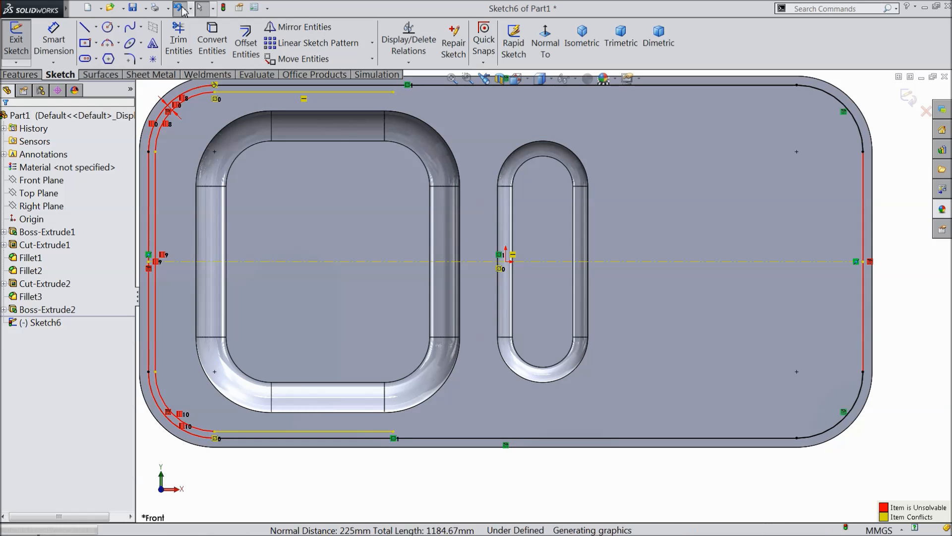
pyautogui.press('f')
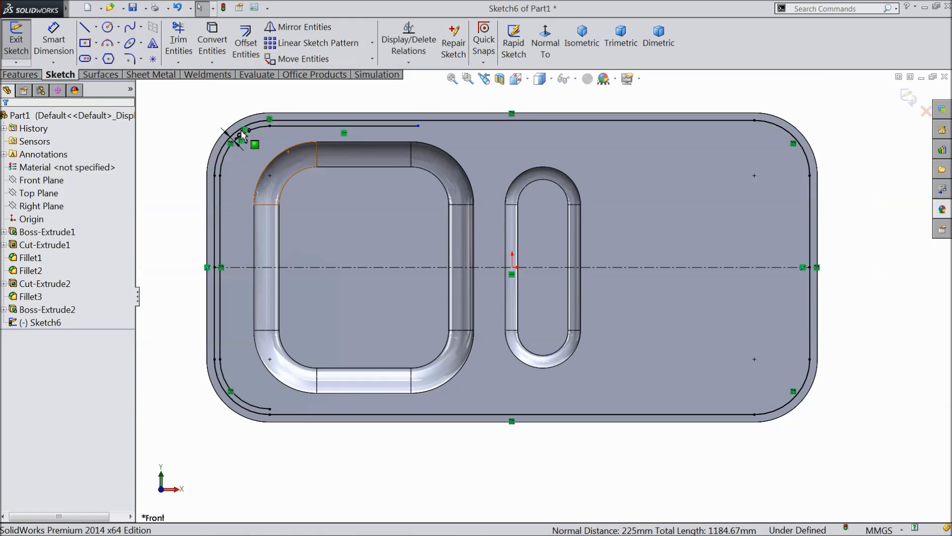
# Step: Draw a horizontal line to the right from the lower end of the offset arc, below the main bowl
pyautogui.click(85, 30)
pyautogui.click(270, 410)
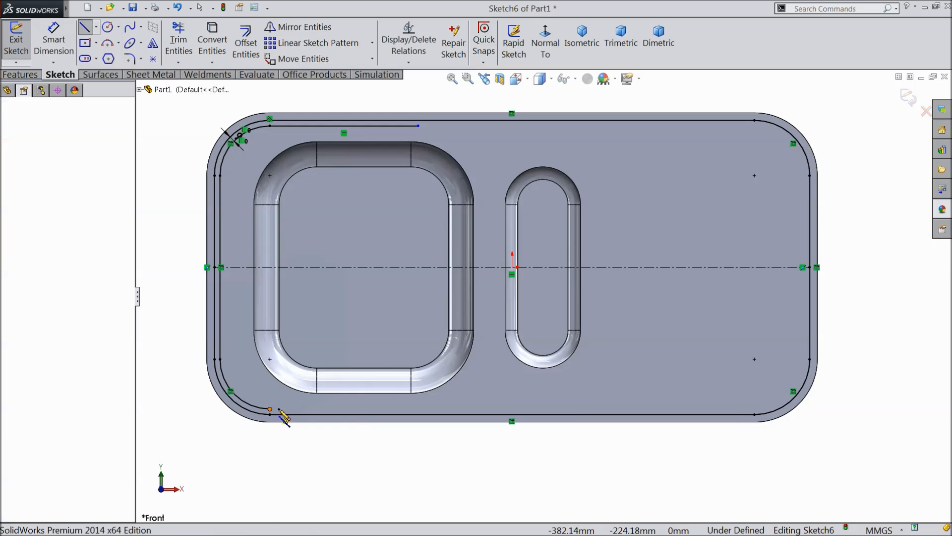
pyautogui.click(450, 410)
pyautogui.rightClick(507, 394)
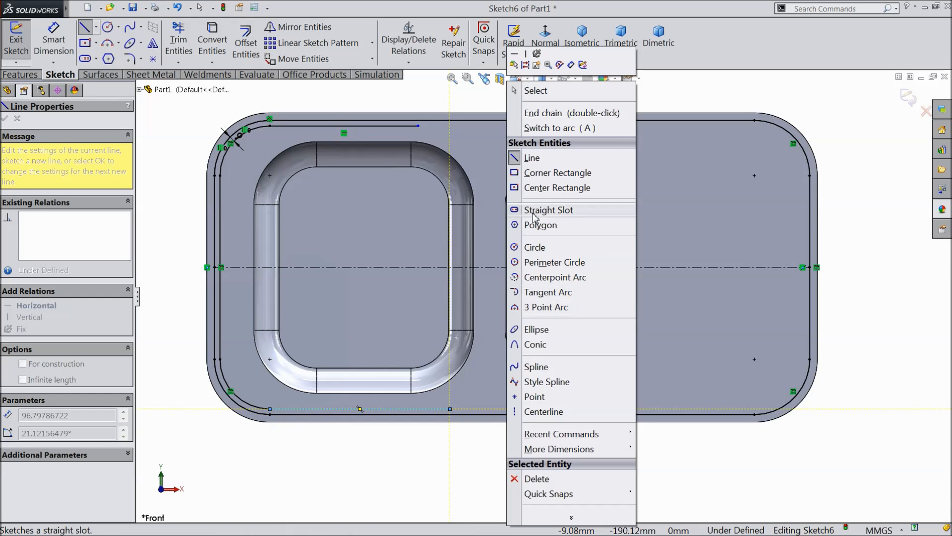
pyautogui.click(540, 93)
# Step: Dimension the upper horizontal line's length to 280 mm
pyautogui.click(66, 36)
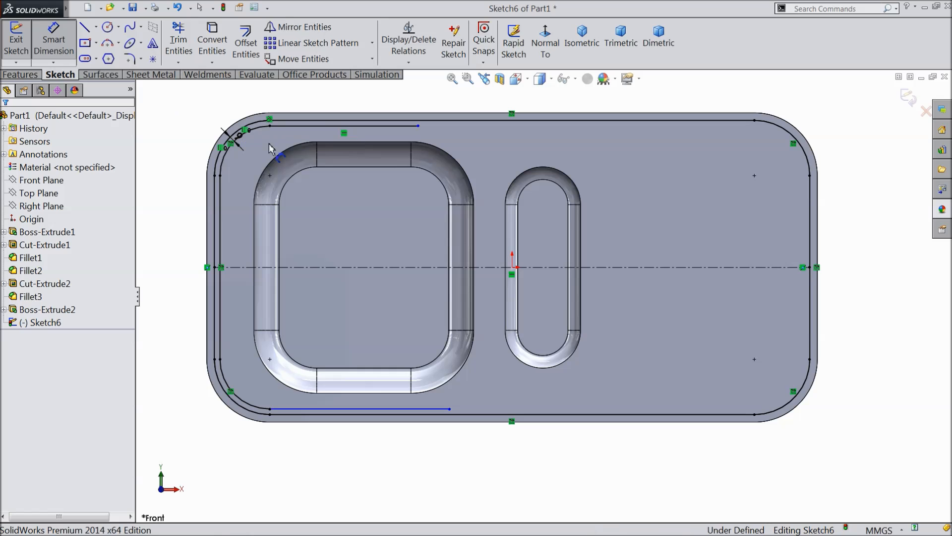
pyautogui.click(328, 127)
pyautogui.click(328, 105)
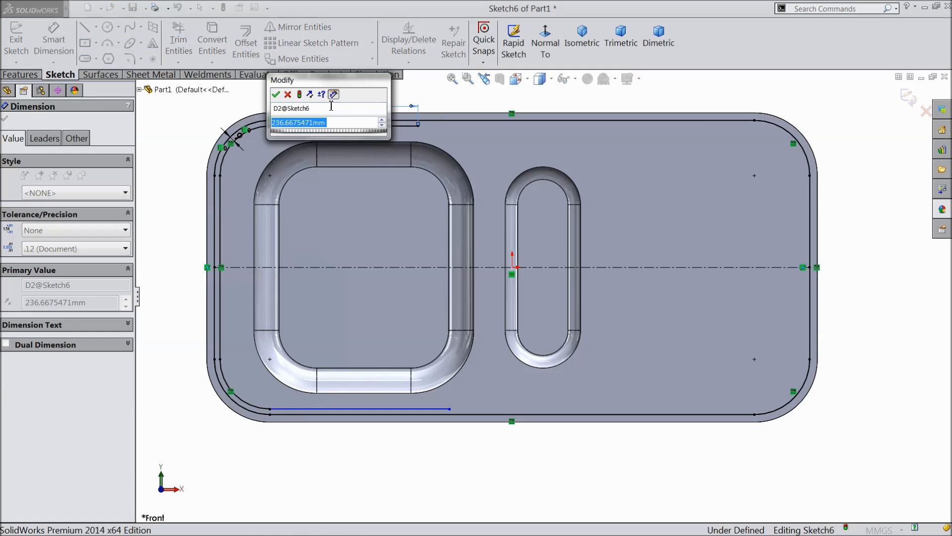
pyautogui.write('280')
pyautogui.press('Return')
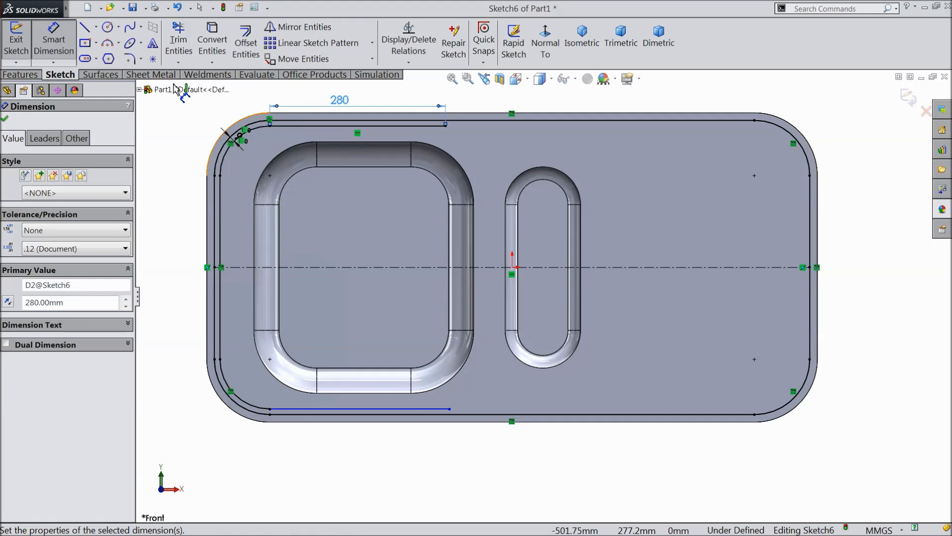
# Step: Make the lower horizontal line equal in length to the upper one with an Equal relation
pyautogui.click(372, 126)
pyautogui.keyDown('ctrl'); pyautogui.click(380, 409); pyautogui.keyUp('ctrl')
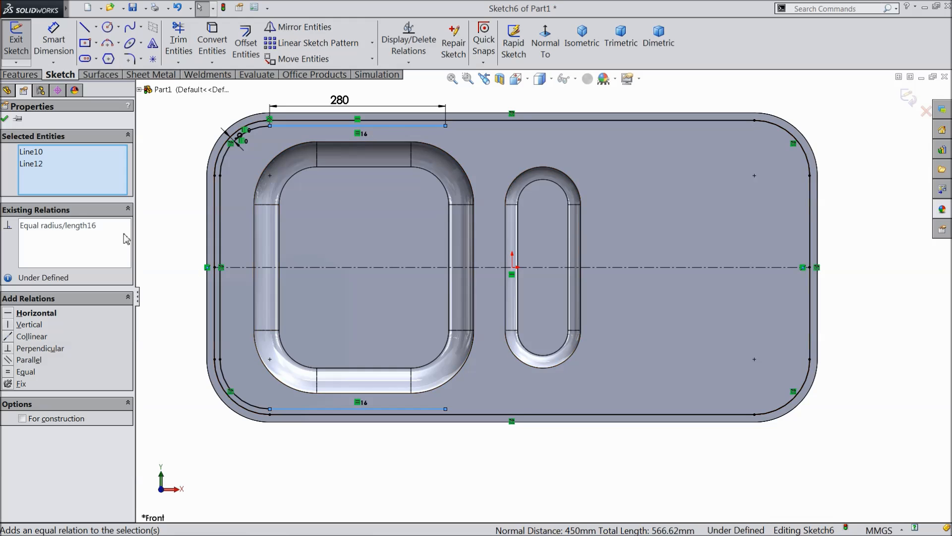
pyautogui.click(6, 119)
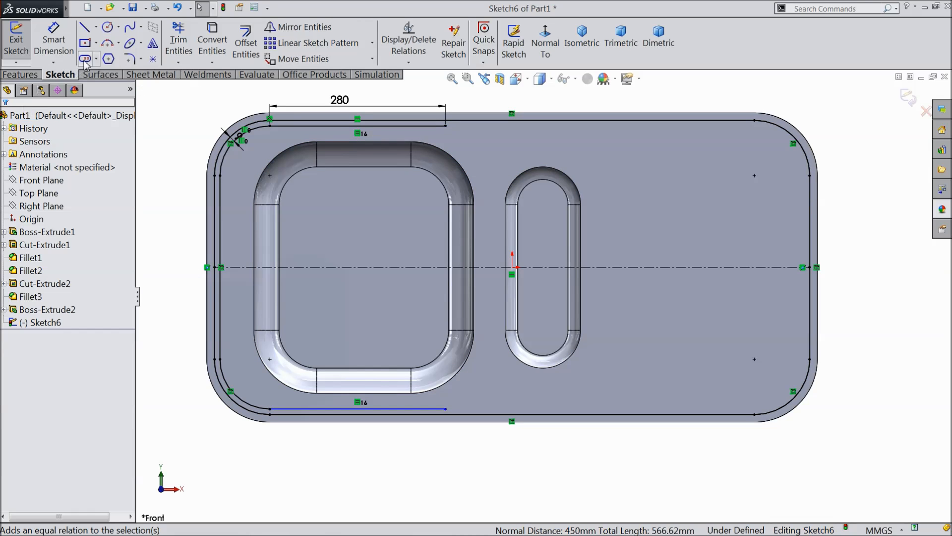
# Step: Sketch a spline from the upper line's right end, dipping between the two bowls and rising to end above the small bowl
pyautogui.click(130, 29)
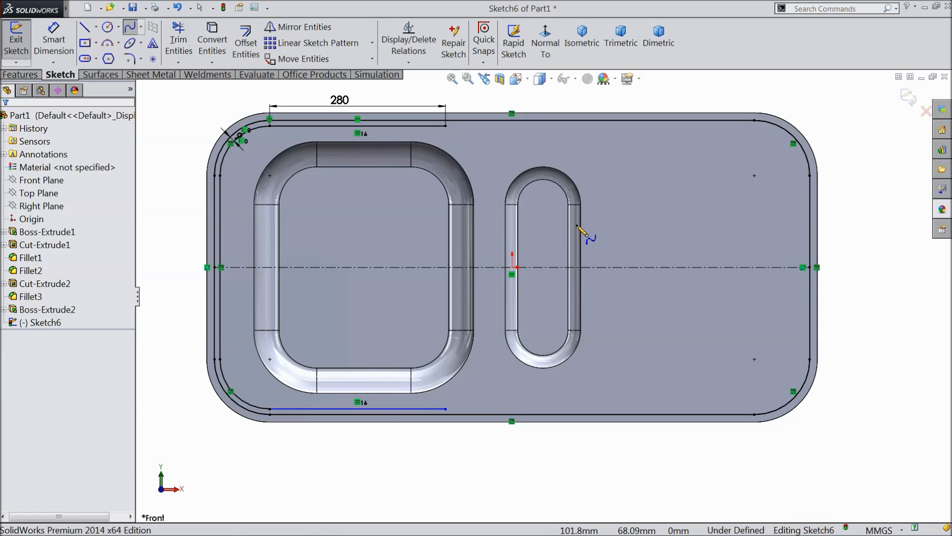
pyautogui.scroll(-3, 501, 155)
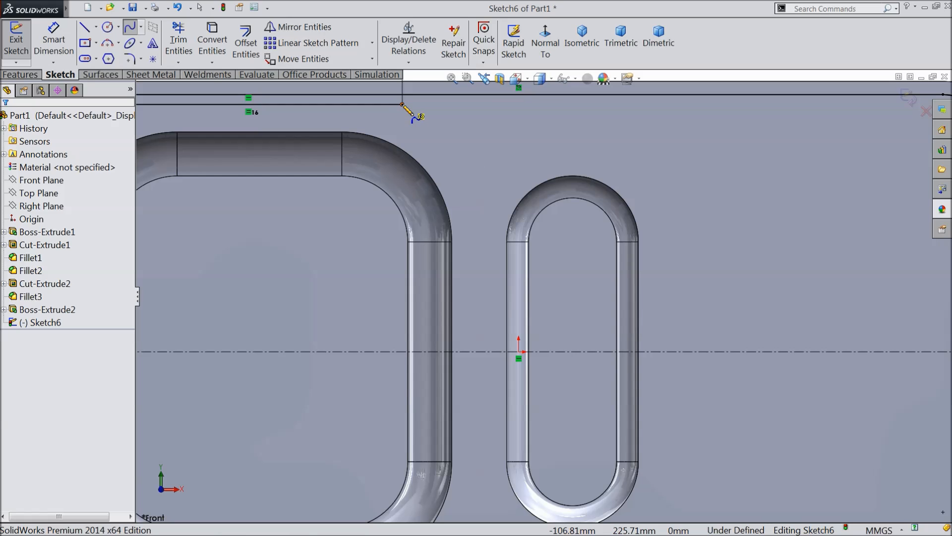
pyautogui.click(401, 104)
pyautogui.click(425, 118)
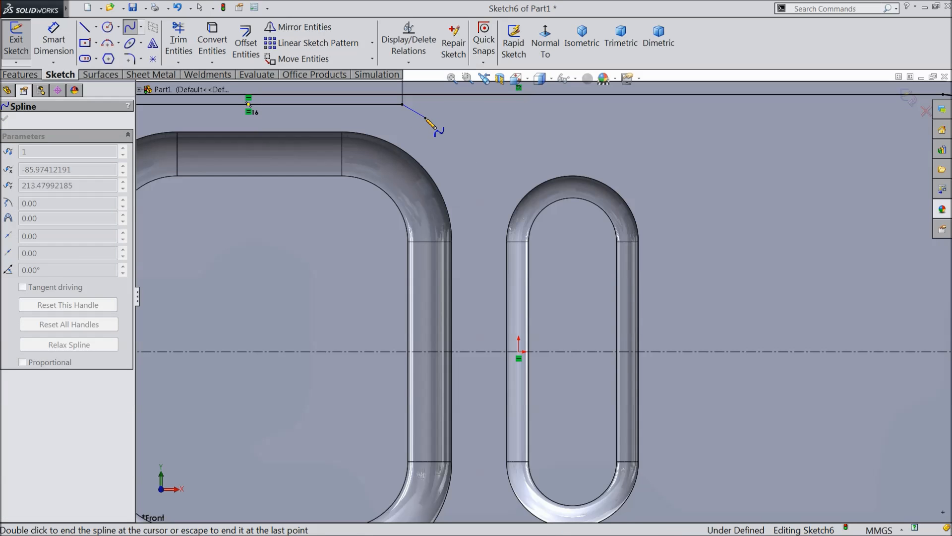
pyautogui.click(457, 148)
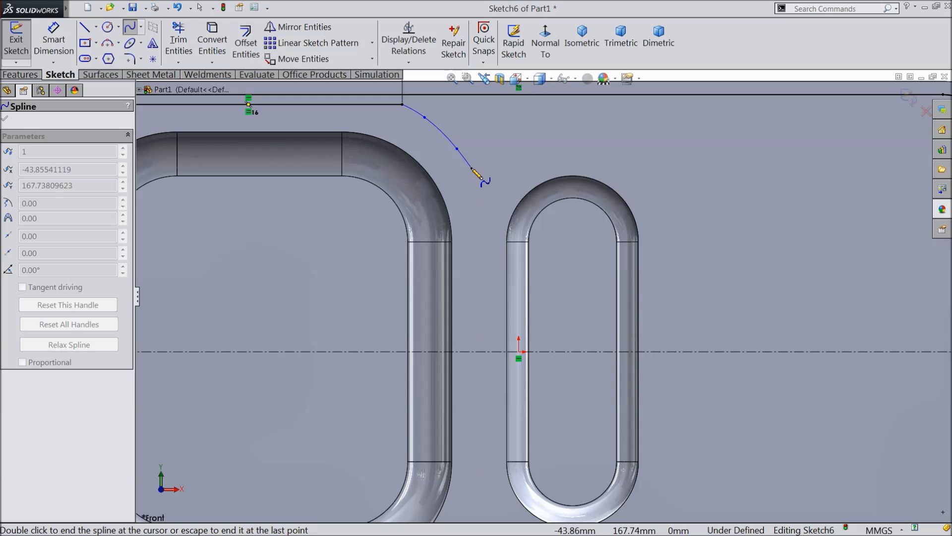
pyautogui.click(477, 182)
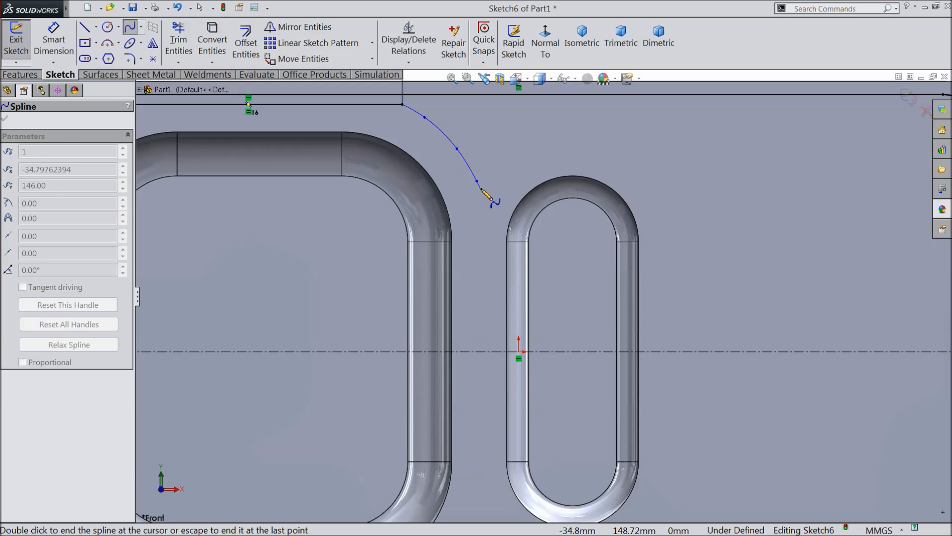
pyautogui.click(486, 199)
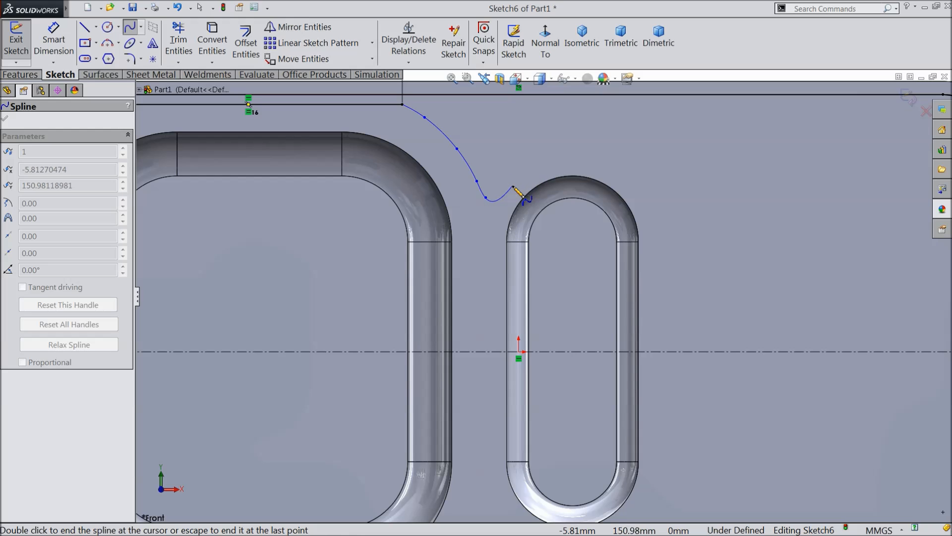
pyautogui.click(514, 182)
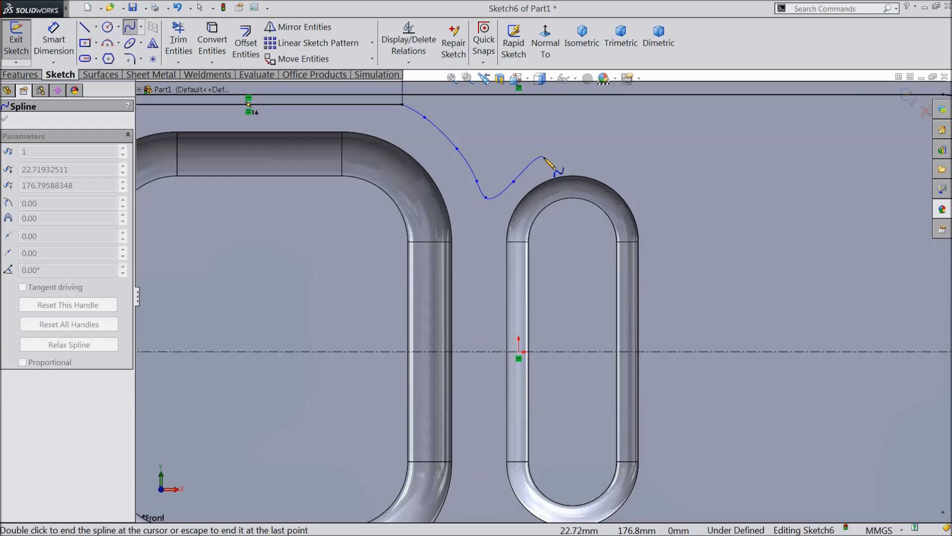
pyautogui.click(544, 158)
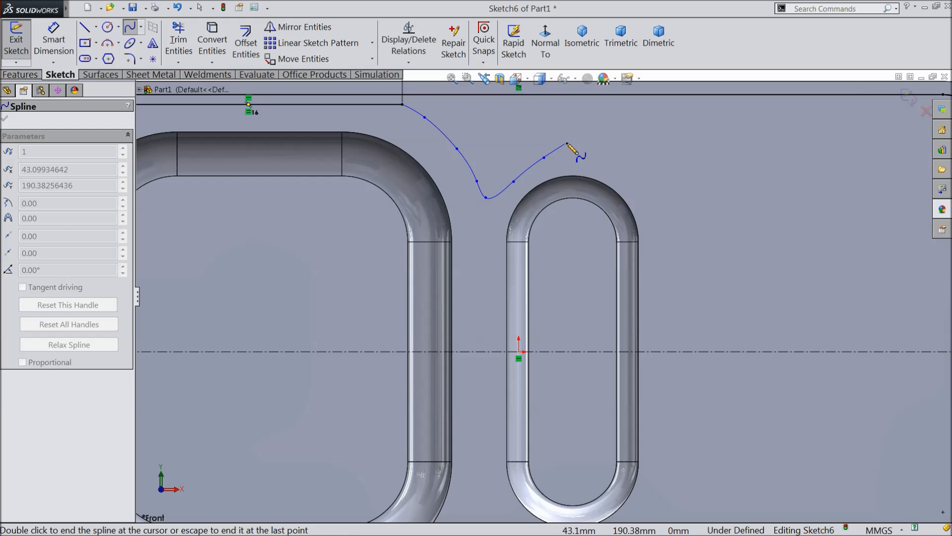
pyautogui.click(591, 135)
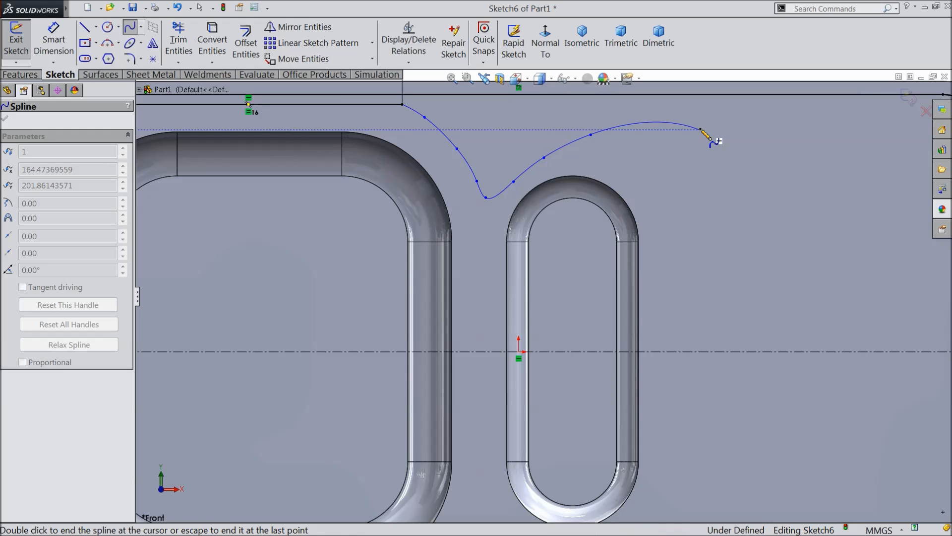
pyautogui.rightClick(667, 134)
pyautogui.click(692, 148)
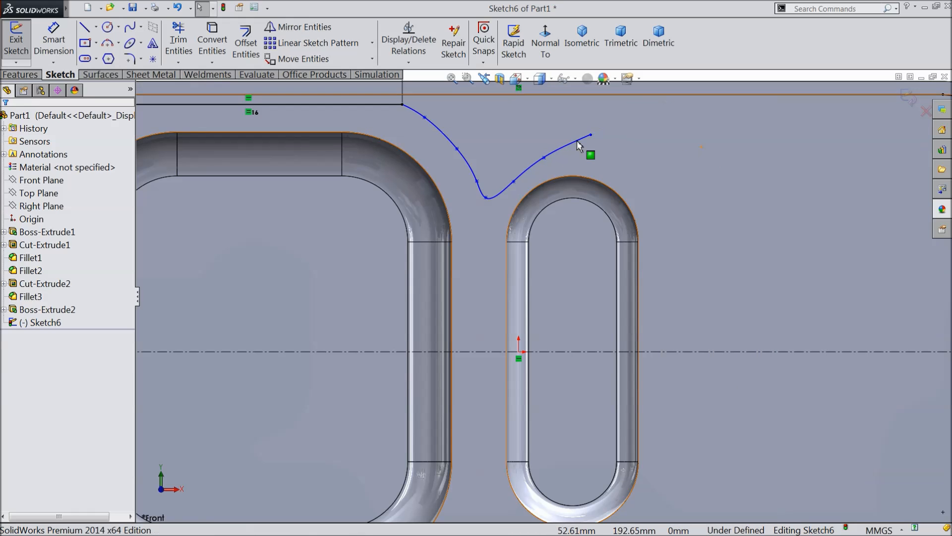
# Step: Draw connected lines from the spline's end: horizontally right, vertically down near the drainboard's right edge, and about 277 mm back left
pyautogui.click(84, 31)
pyautogui.scroll(5, 519, 159)
pyautogui.scroll(-4, 614, 243)
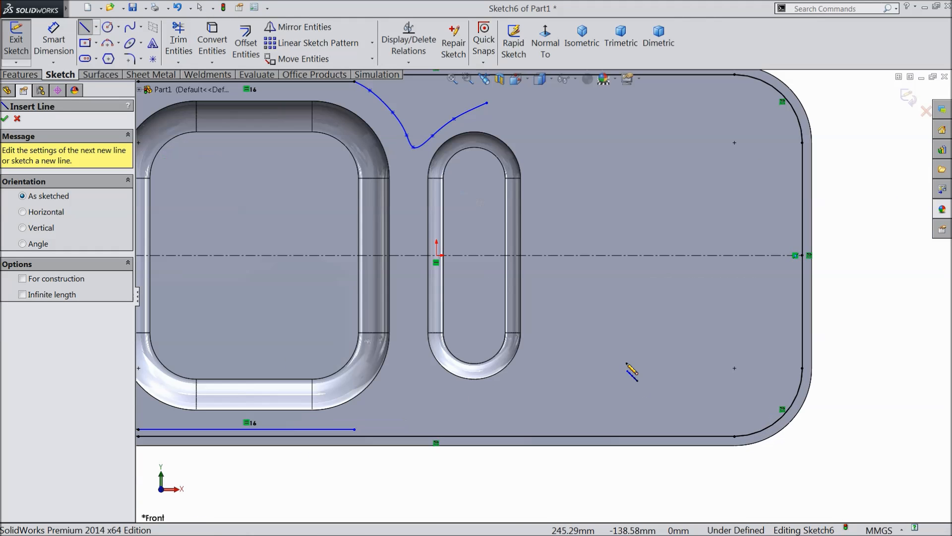
pyautogui.click(486, 103)
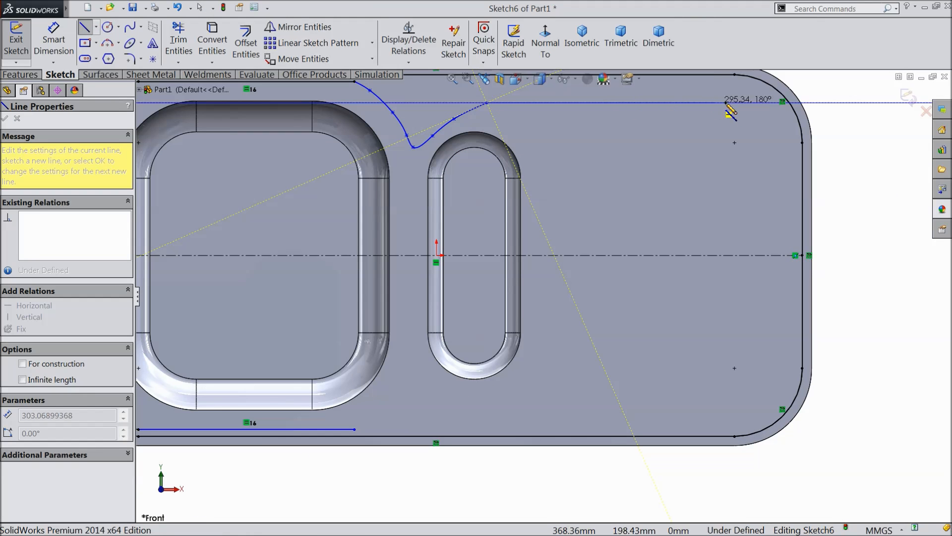
pyautogui.click(756, 103)
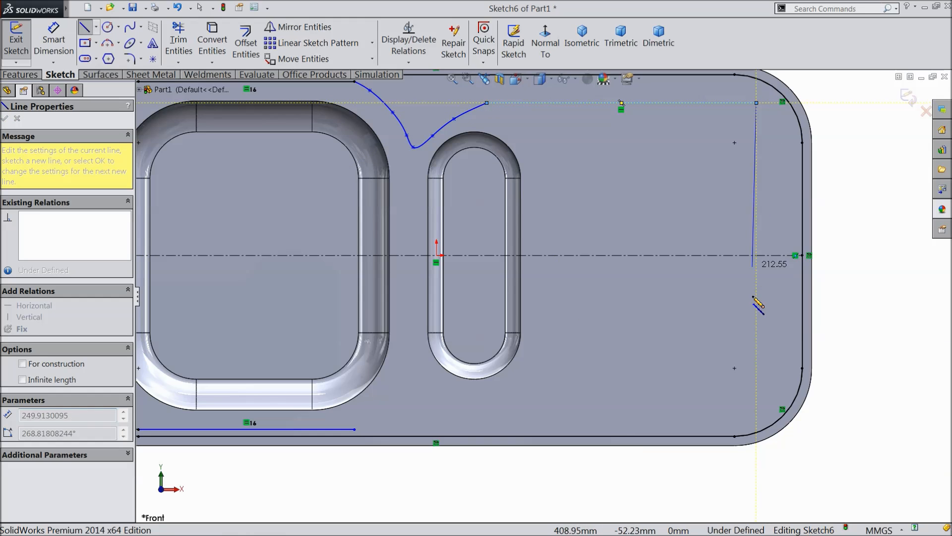
pyautogui.click(757, 395)
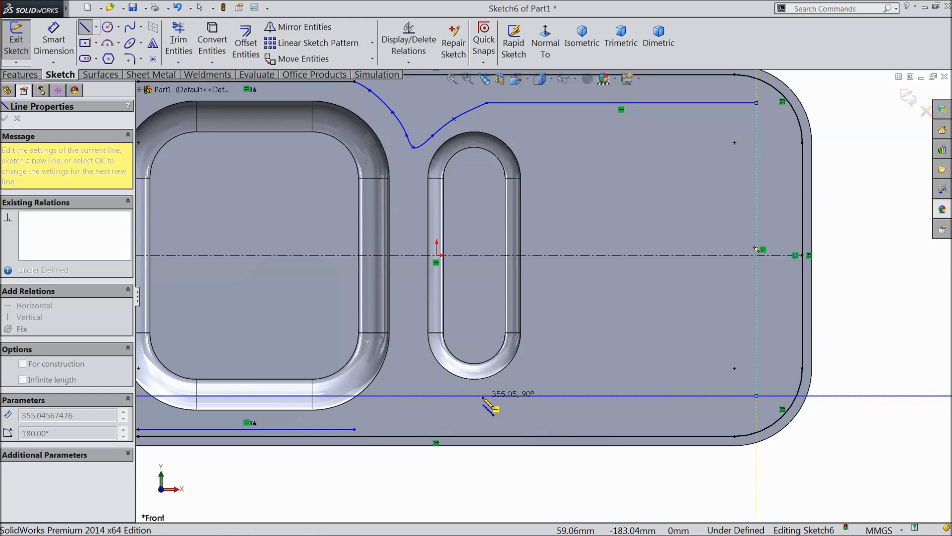
pyautogui.click(542, 396)
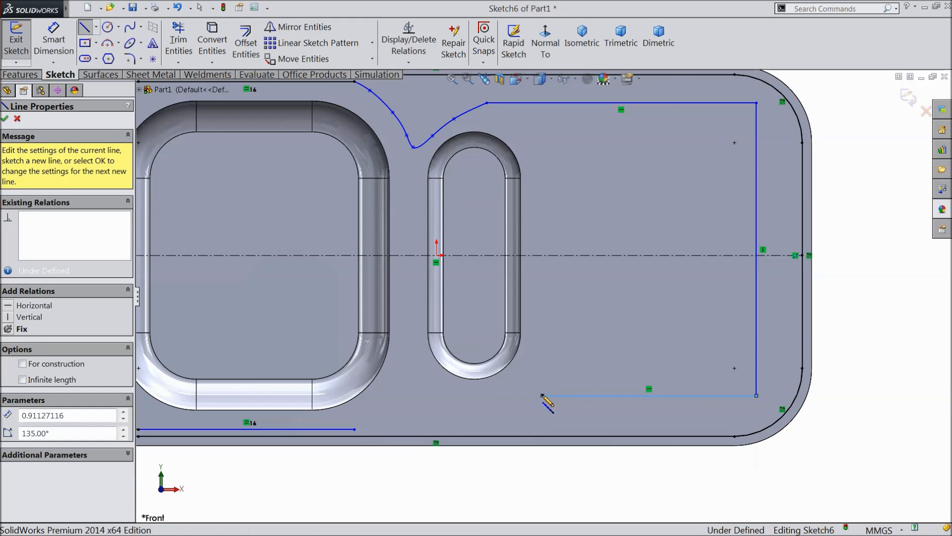
pyautogui.rightClick(545, 366)
pyautogui.click(574, 90)
pyautogui.press('f')
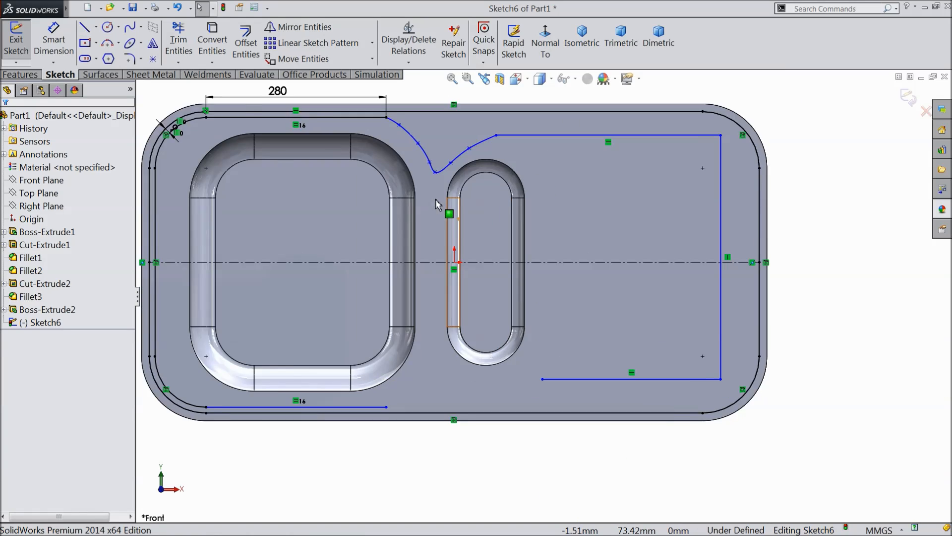
# Step: Try to mirror the spline about the horizontal centerline, and undo the mirror
pyautogui.click(297, 27)
pyautogui.scroll(-2, 474, 189)
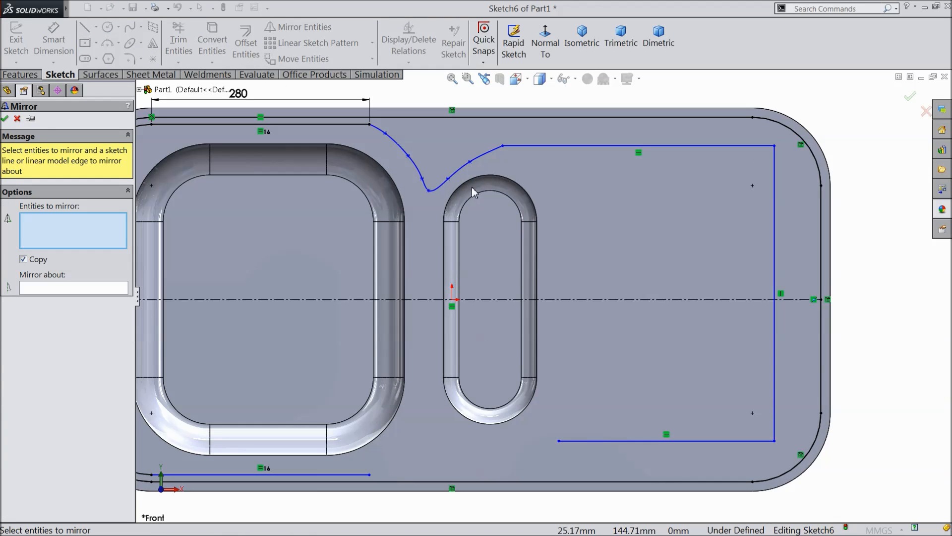
pyautogui.click(459, 170)
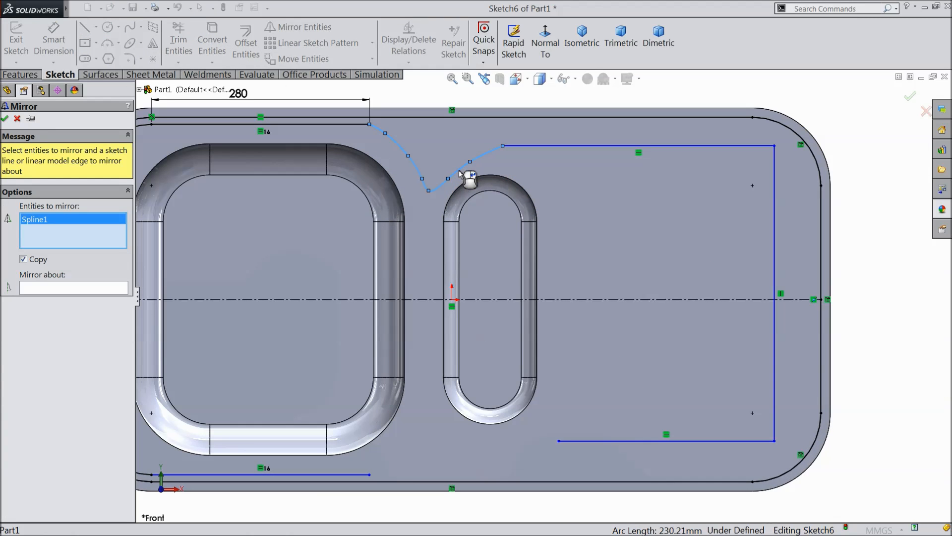
pyautogui.click(57, 288)
pyautogui.click(328, 299)
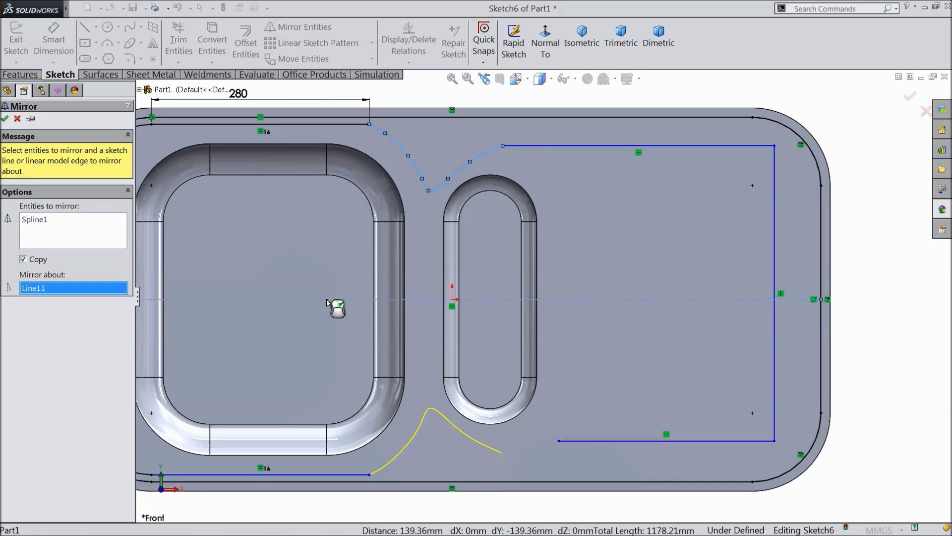
pyautogui.click(7, 119)
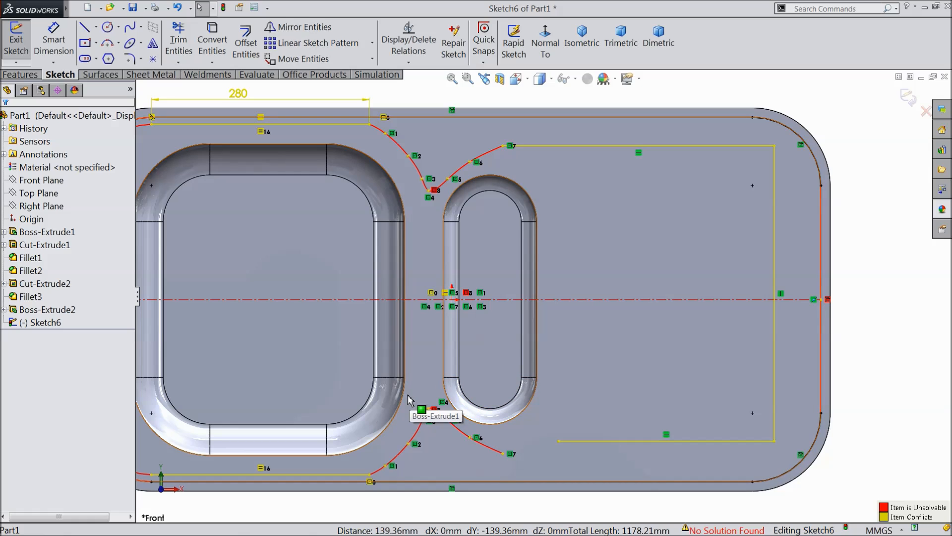
pyautogui.click(178, 9)
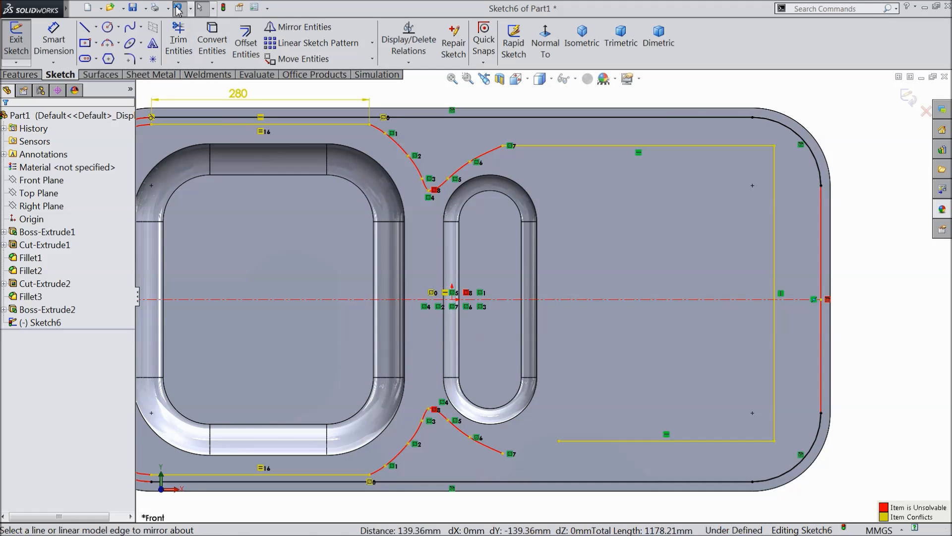
# Step: Delete the lower horizontal line across the drainboard area
pyautogui.scroll(2, 552, 252)
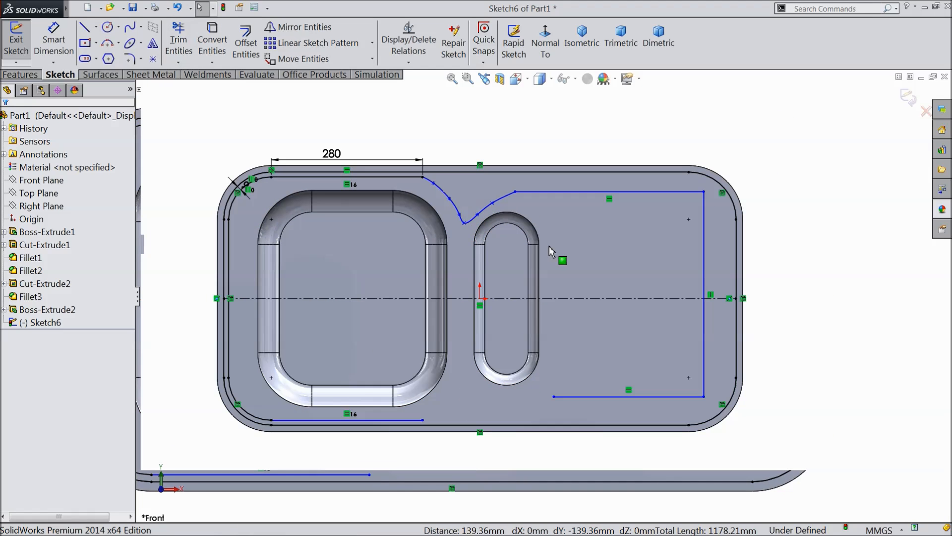
pyautogui.click(645, 396)
pyautogui.press('Delete')
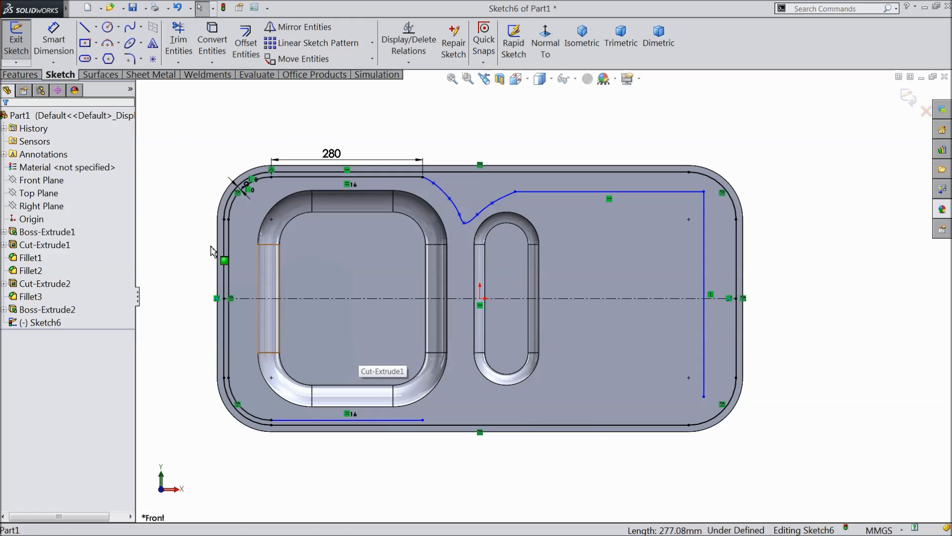
# Step: Add a driven length dimension to the horizontal line below the main bowl
pyautogui.click(60, 46)
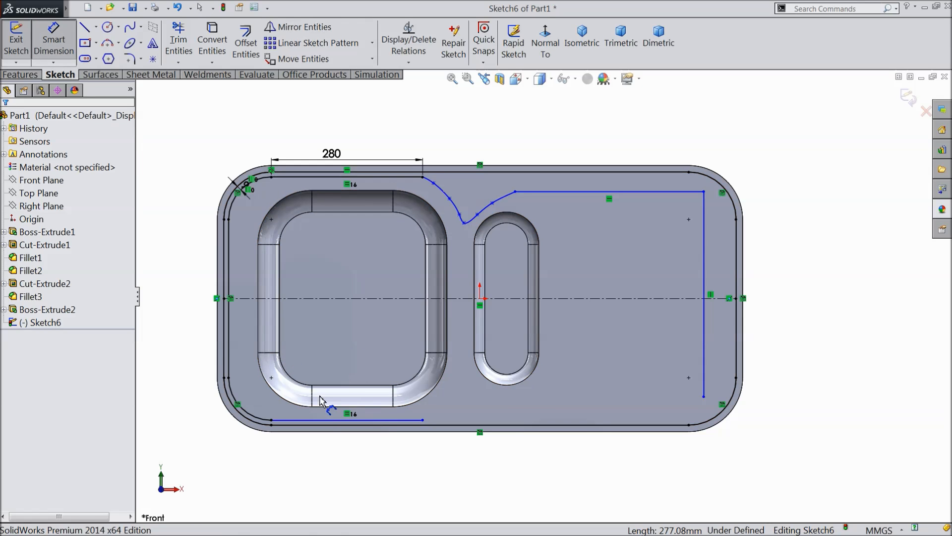
pyautogui.click(364, 421)
pyautogui.click(352, 448)
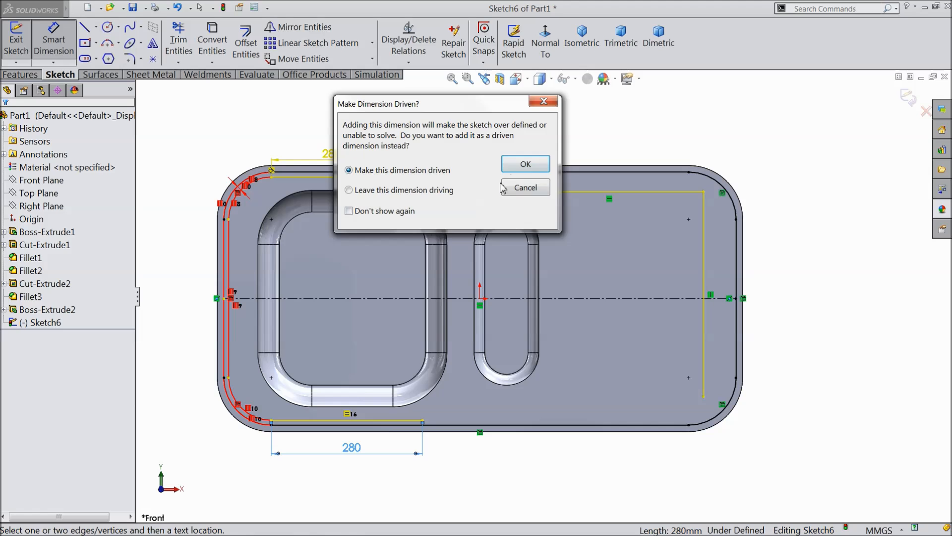
pyautogui.click(518, 166)
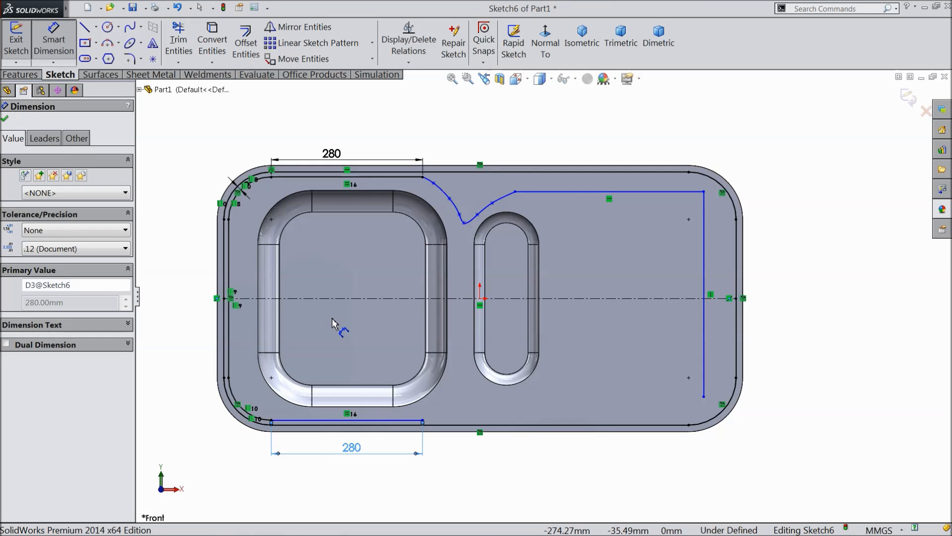
pyautogui.scroll(-1, 333, 315)
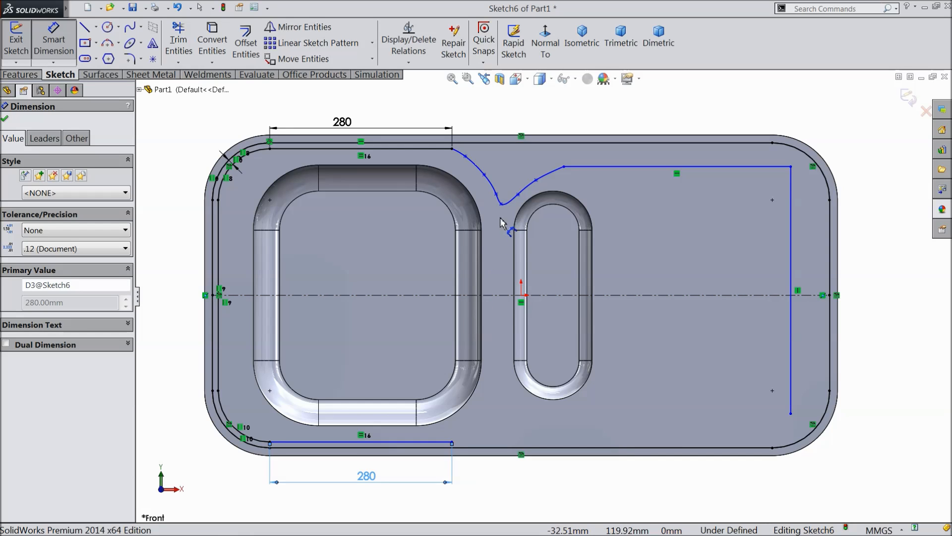
pyautogui.click(72, 46)
# Step: Try again to mirror the spline about the horizontal centerline
pyautogui.click(277, 28)
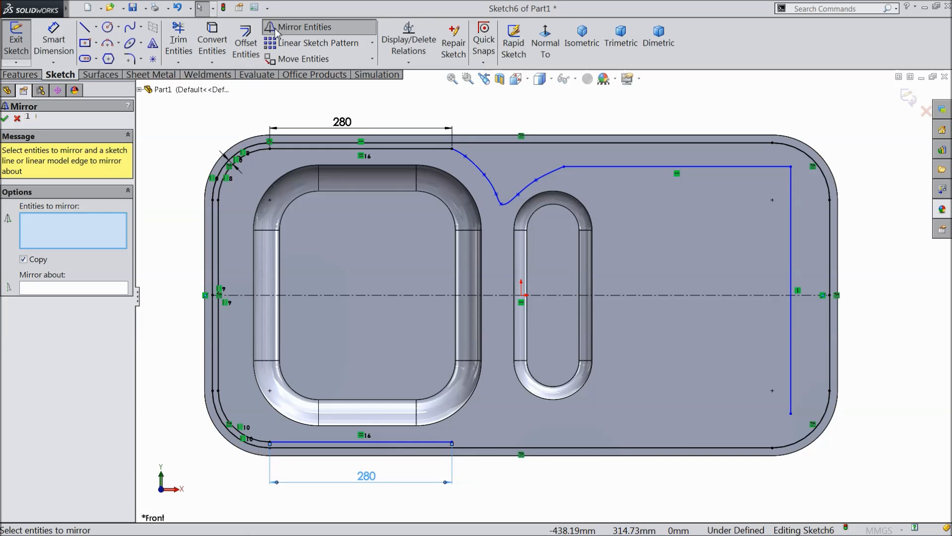
pyautogui.click(512, 208)
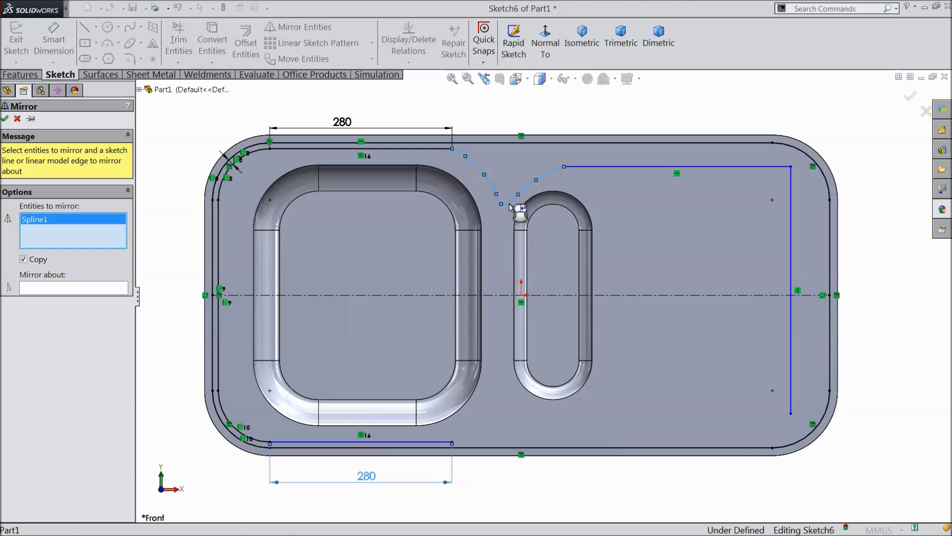
pyautogui.click(60, 288)
pyautogui.click(401, 296)
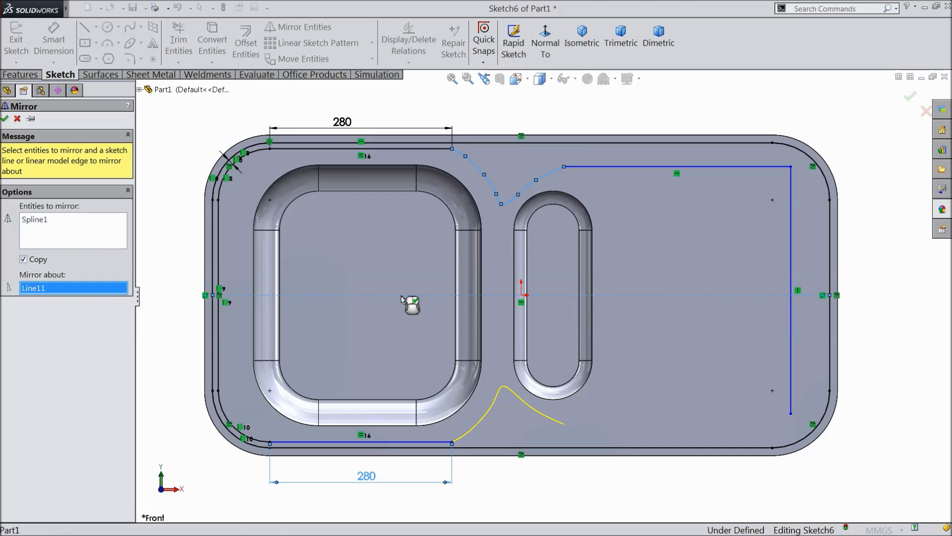
pyautogui.click(6, 118)
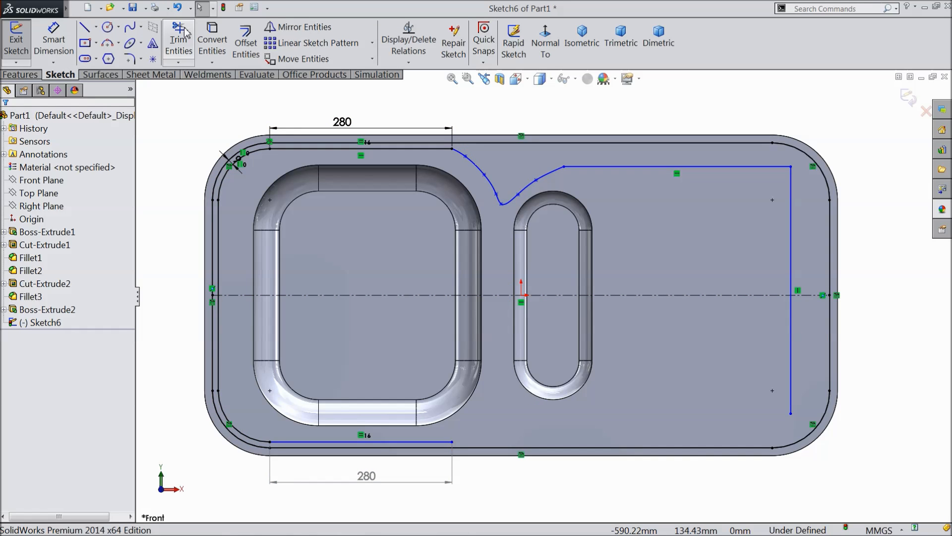
# Step: Delete the 9 mm offset dimension between the two arcs at the sink's upper-left corner
pyautogui.scroll(-2, 374, 194)
pyautogui.scroll(-3, 191, 178)
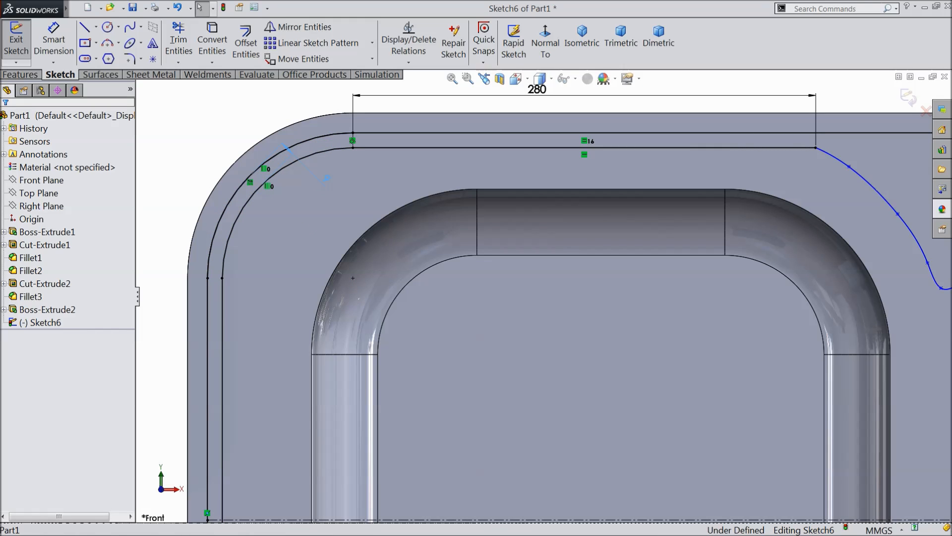
pyautogui.click(327, 177)
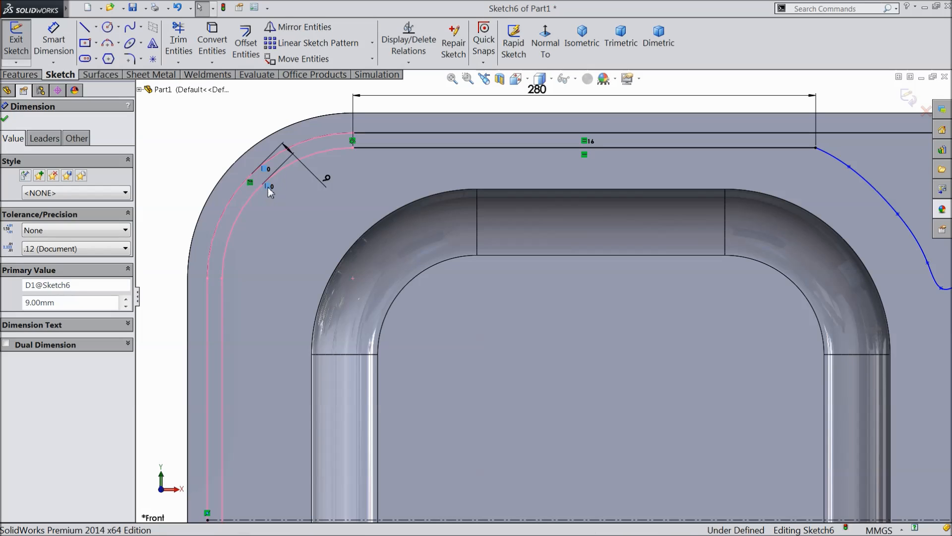
pyautogui.press('Delete')
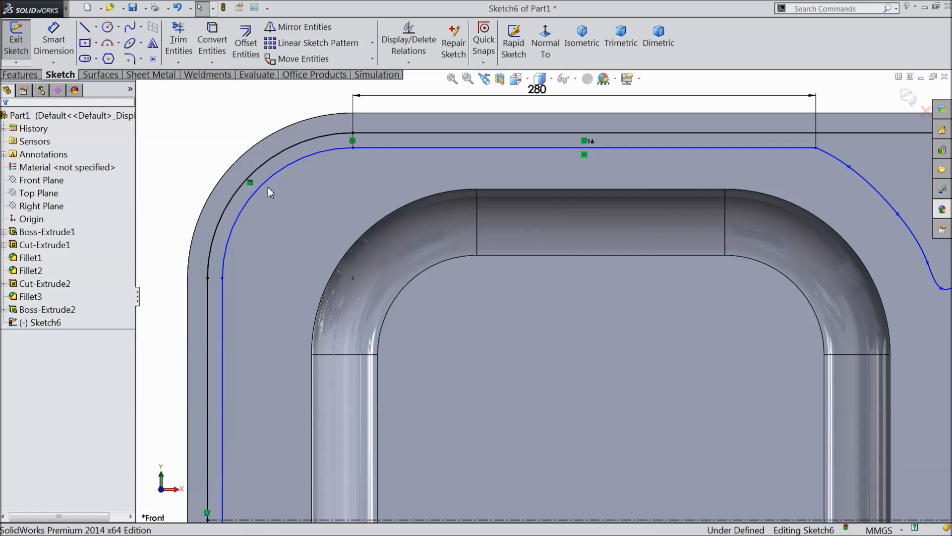
pyautogui.scroll(8, 258, 190)
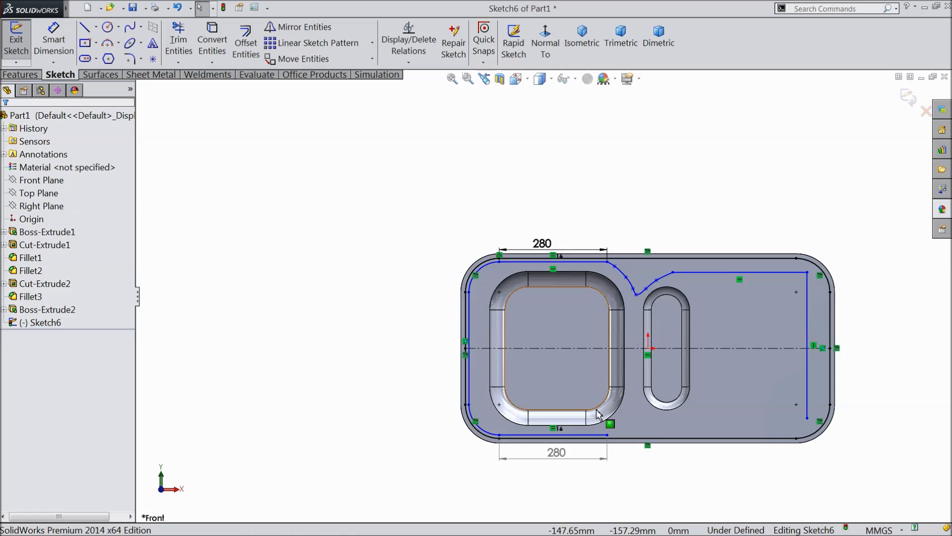
# Step: Dimension the gap between the inner and outer vertical lines at the sink's left end
pyautogui.scroll(-2, 596, 406)
pyautogui.scroll(-3, 454, 299)
pyautogui.click(54, 40)
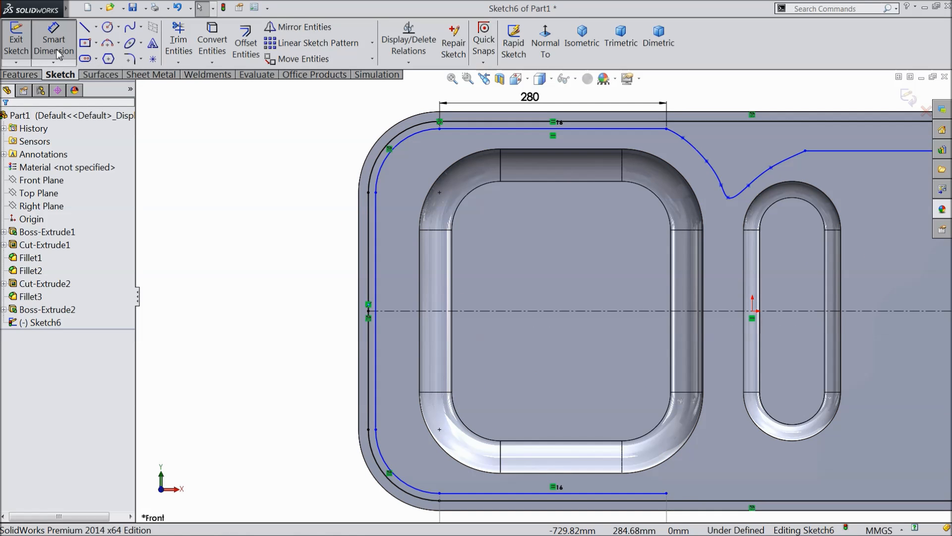
pyautogui.click(368, 271)
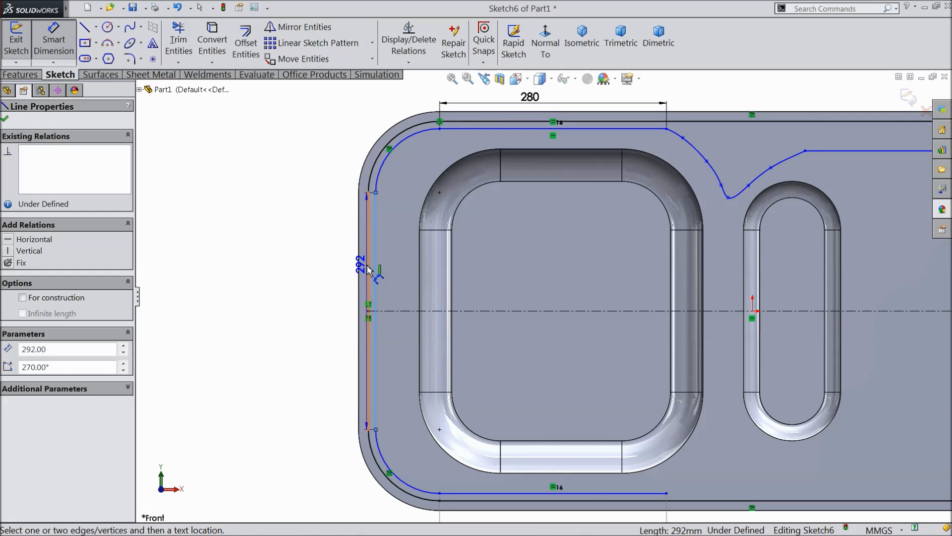
pyautogui.click(367, 267)
pyautogui.click(335, 248)
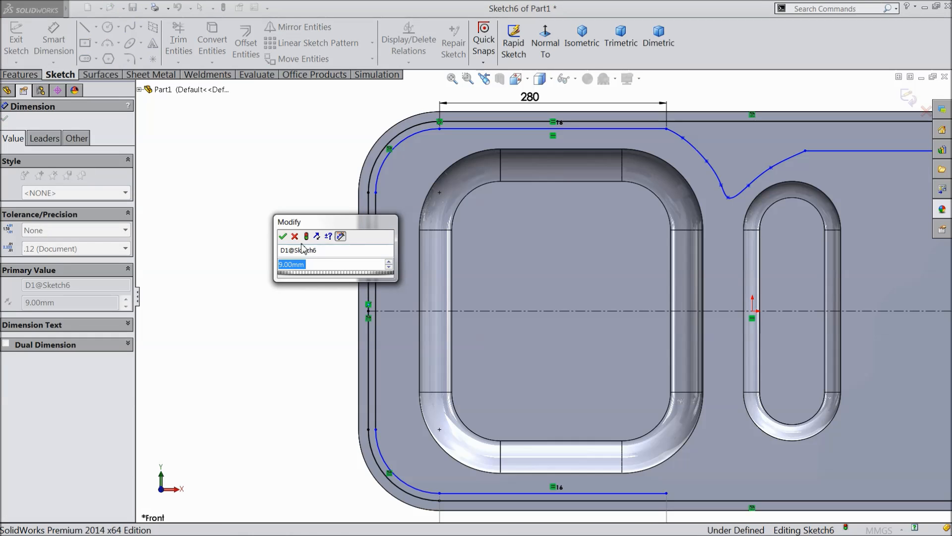
pyautogui.click(283, 237)
# Step: Dimension the offset between the inner and outer arcs at the sink's upper-left corner
pyautogui.click(371, 161)
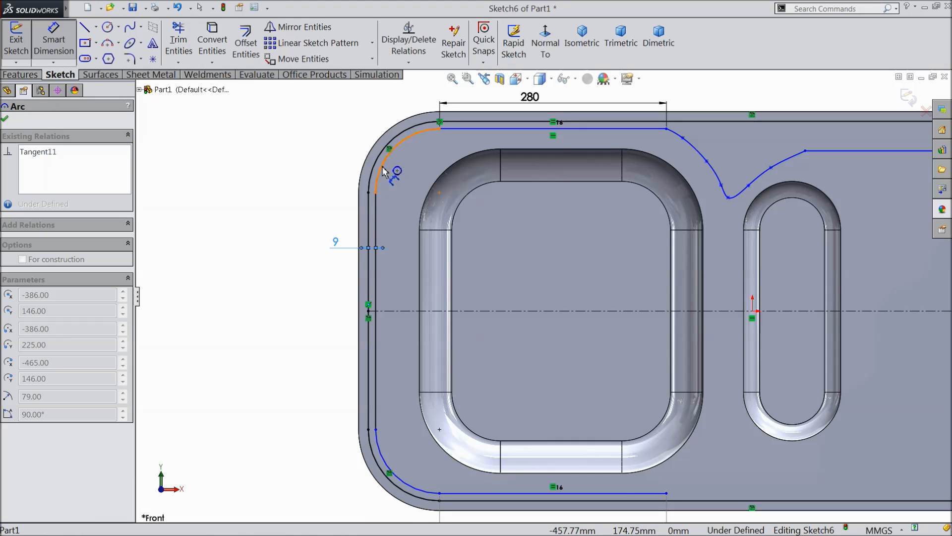
pyautogui.click(331, 149)
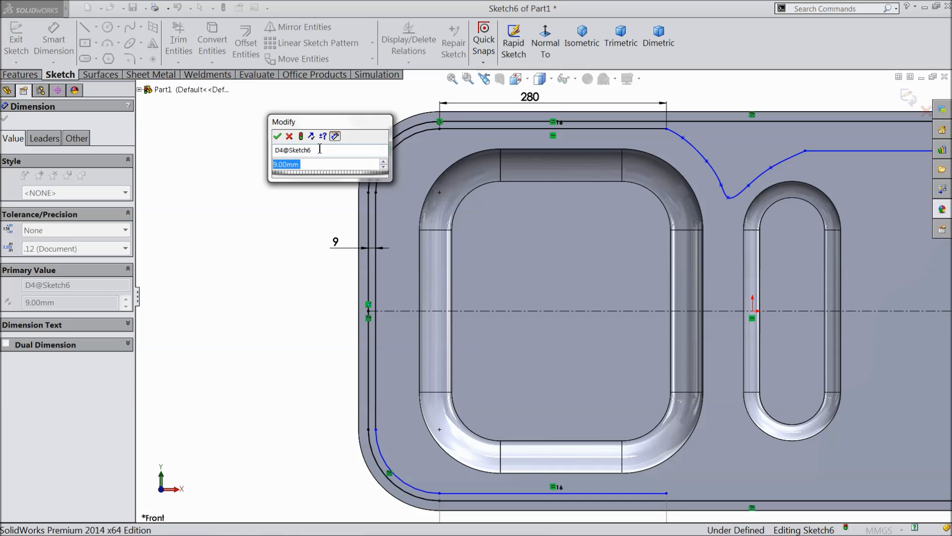
pyautogui.click(278, 136)
pyautogui.scroll(5, 525, 403)
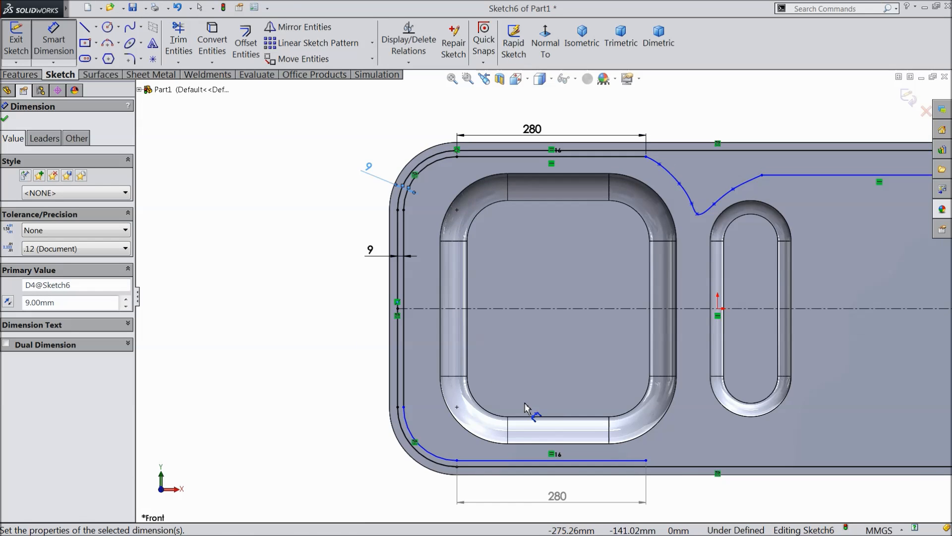
# Step: Dimension the gap between the short horizontal line below the main bowl and the outer rim line
pyautogui.scroll(-6, 510, 353)
pyautogui.click(498, 348)
pyautogui.click(499, 355)
pyautogui.click(460, 392)
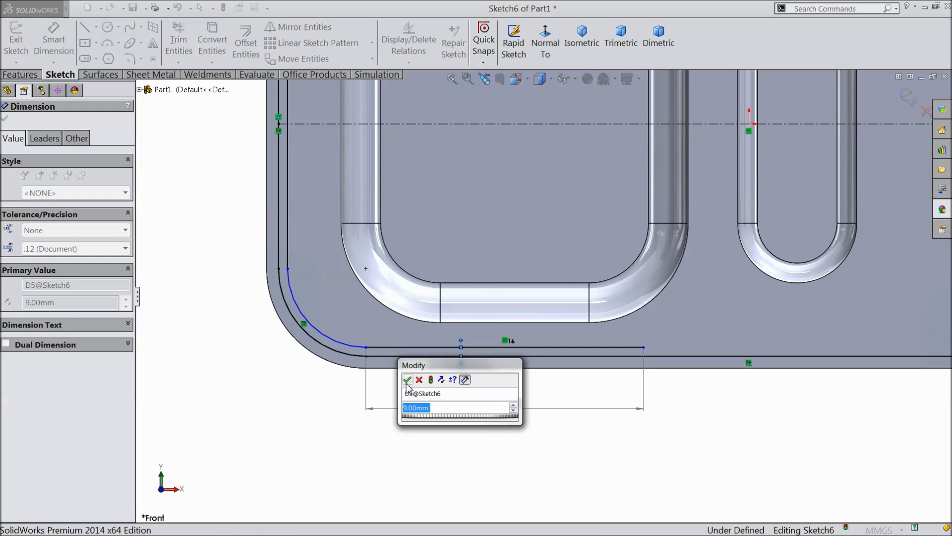
pyautogui.press('Return')
# Step: Dimension the offset between the inner and outer arcs at the sink's lower-left corner
pyautogui.click(335, 352)
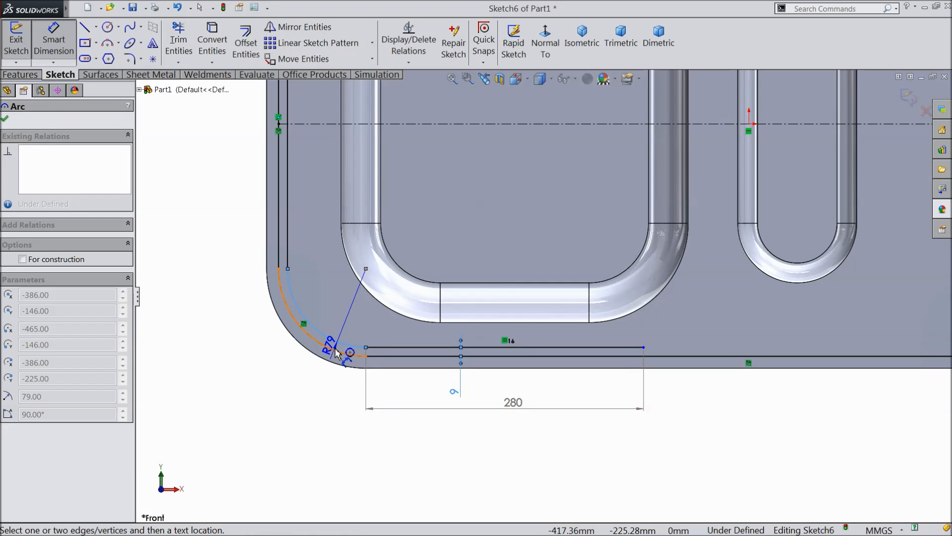
pyautogui.click(336, 352)
pyautogui.click(292, 377)
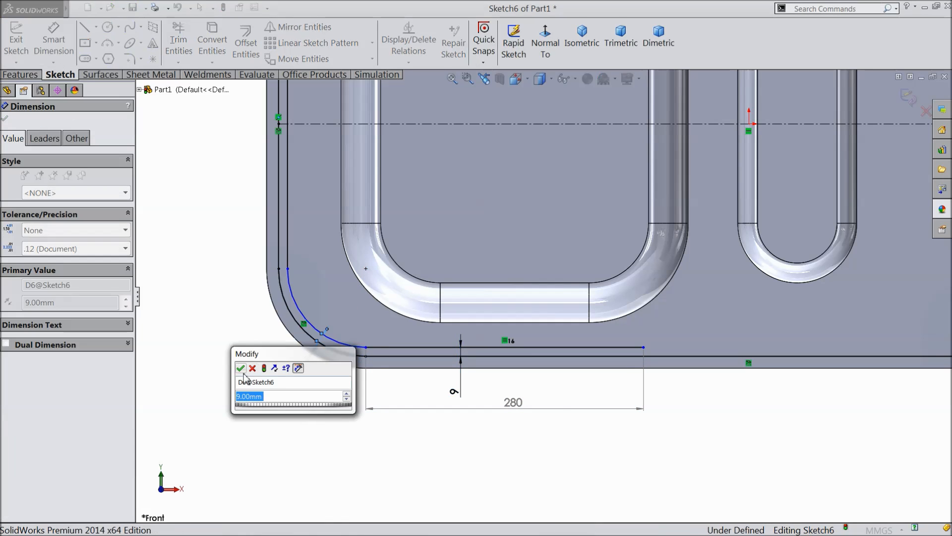
pyautogui.click(241, 369)
pyautogui.scroll(1, 362, 366)
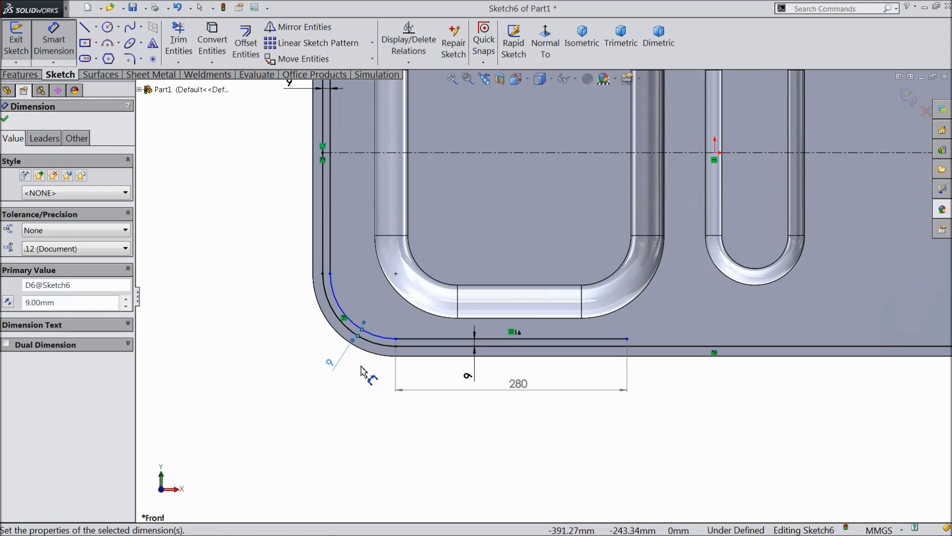
# Step: Add a radius dimension to the inner arc at the sink's lower-left corner and leave the dimension tool
pyautogui.click(356, 338)
pyautogui.click(343, 312)
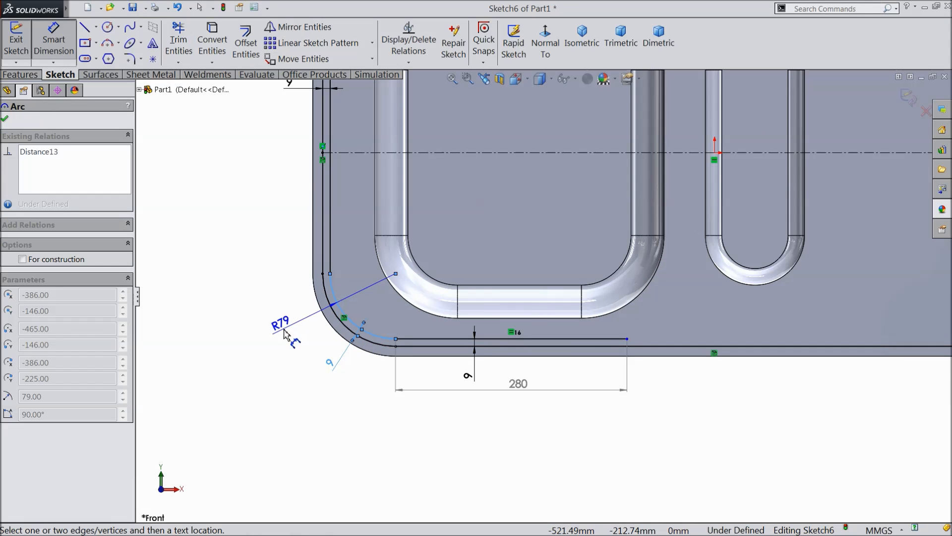
pyautogui.click(281, 330)
pyautogui.click(227, 322)
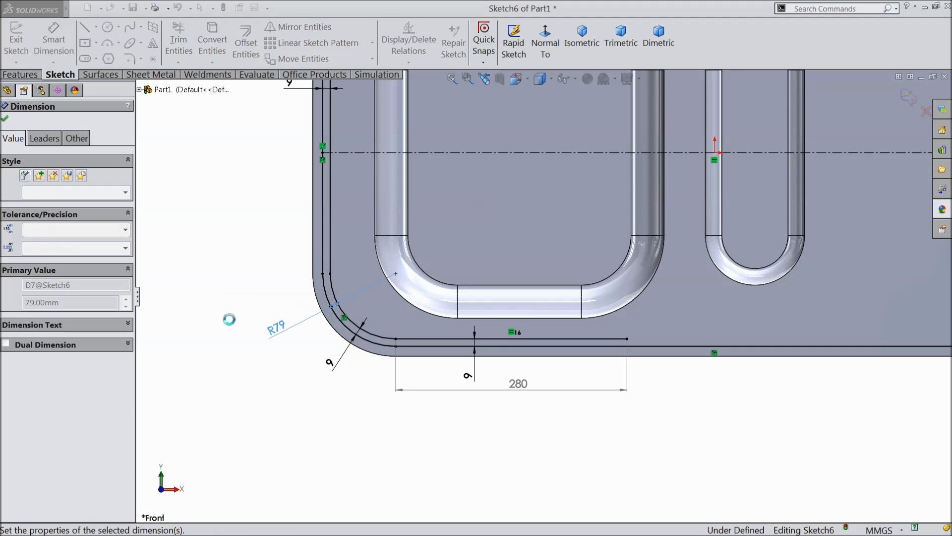
pyautogui.scroll(4, 670, 230)
pyautogui.scroll(-4, 670, 231)
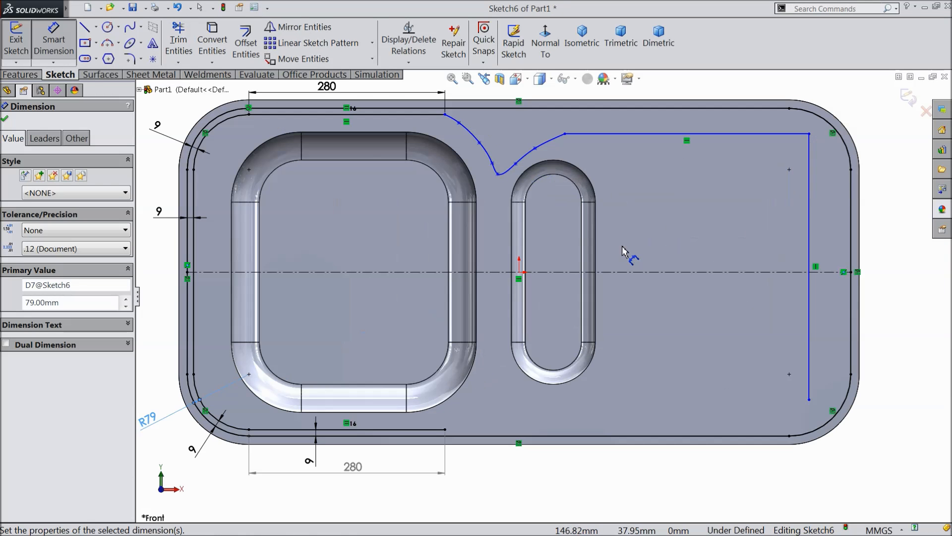
pyautogui.click(60, 54)
# Step: Reshape the upper spline between the bowls by moving its intermediate points outward into smoother curves on both sides of the dip
pyautogui.scroll(-3, 565, 193)
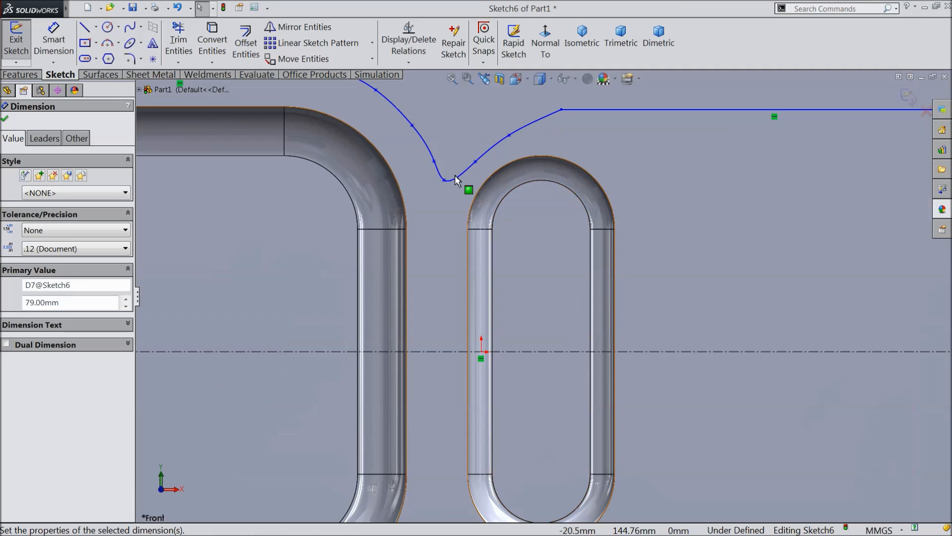
pyautogui.scroll(2, 456, 171)
pyautogui.scroll(-5, 458, 171)
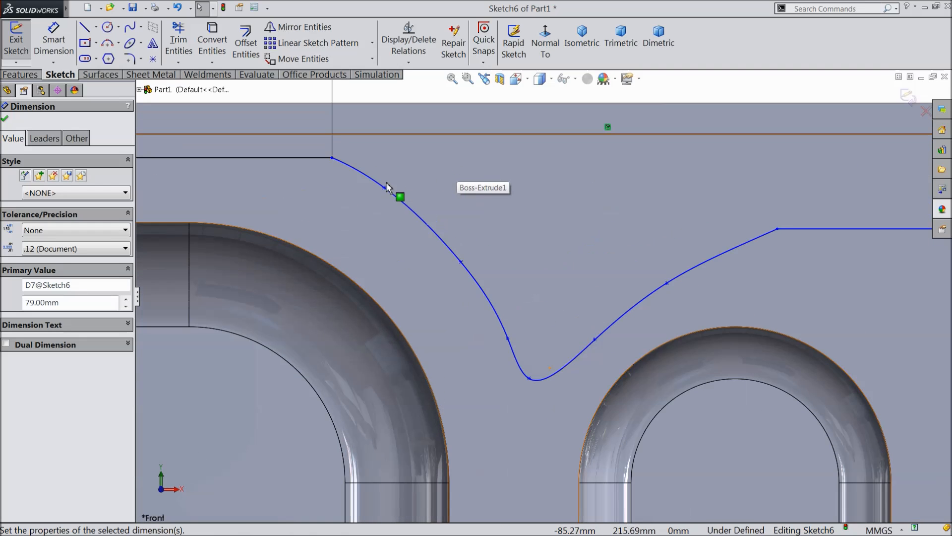
pyautogui.click(385, 189)
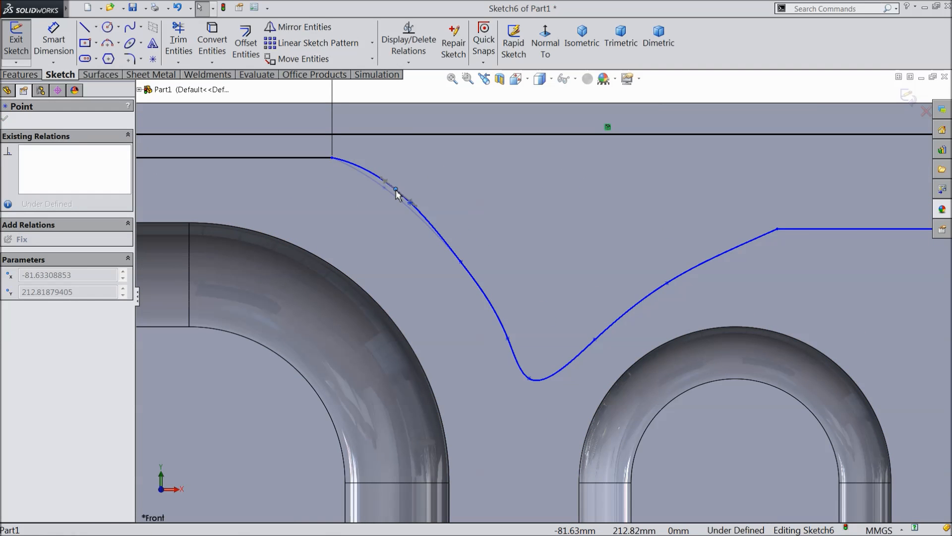
pyautogui.moveTo(470, 254); pyautogui.dragTo(470, 259)
pyautogui.moveTo(507, 338); pyautogui.dragTo(512, 343)
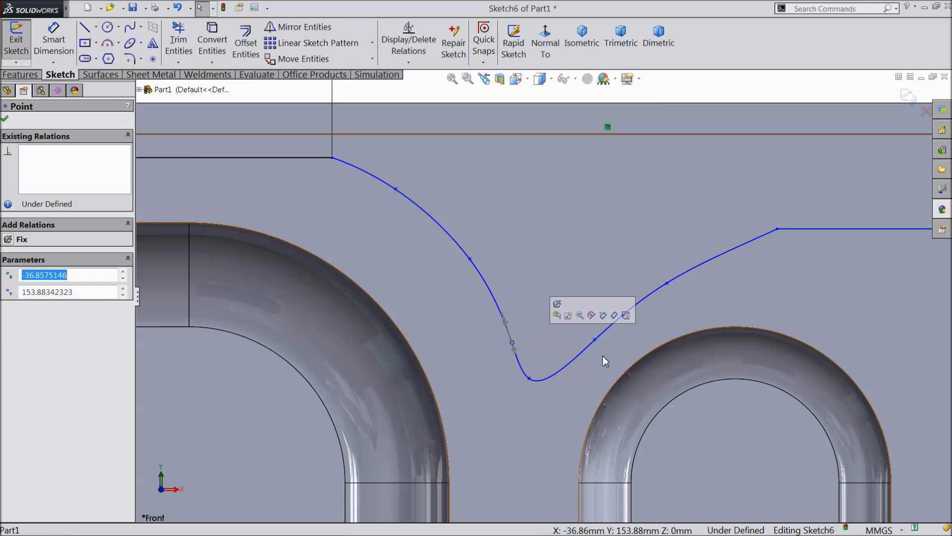
pyautogui.moveTo(589, 336); pyautogui.dragTo(586, 332)
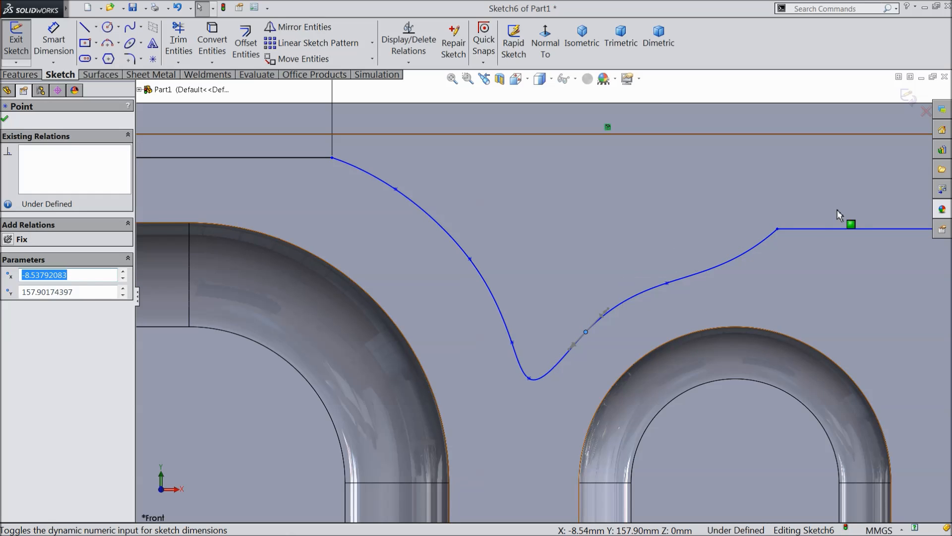
pyautogui.moveTo(666, 280); pyautogui.dragTo(664, 264)
pyautogui.scroll(6, 618, 283)
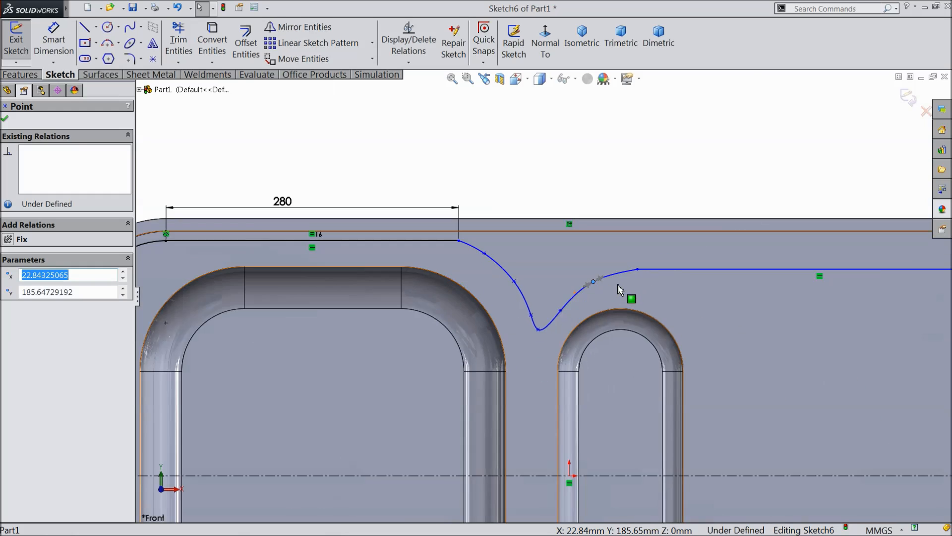
pyautogui.scroll(-3, 612, 365)
pyautogui.scroll(4, 607, 354)
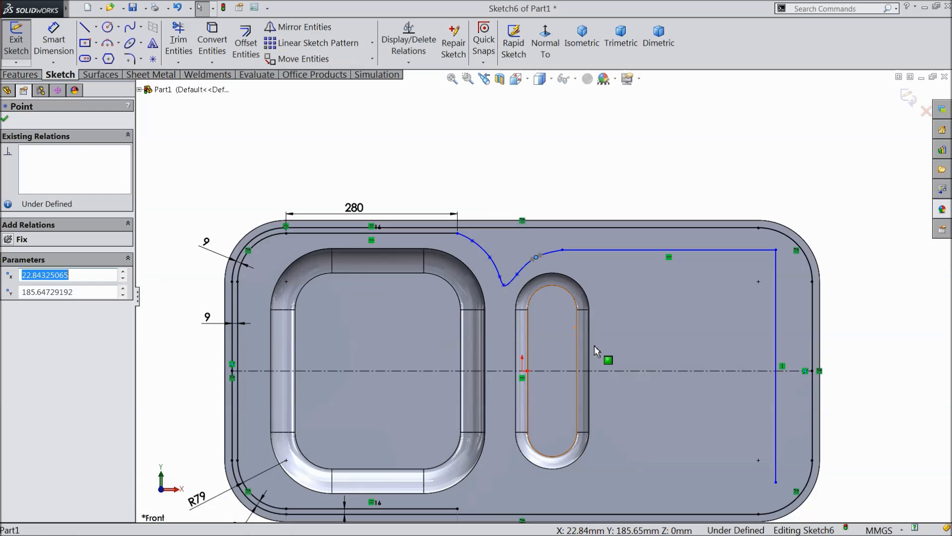
# Step: Delete the upper horizontal line and the right vertical line around the drainboard
pyautogui.scroll(-5, 600, 372)
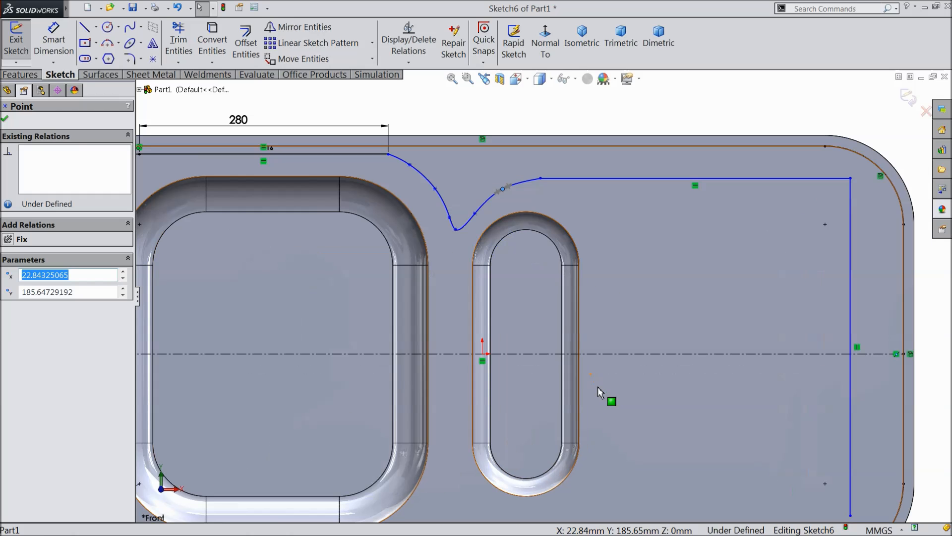
pyautogui.click(517, 114)
pyautogui.click(793, 178)
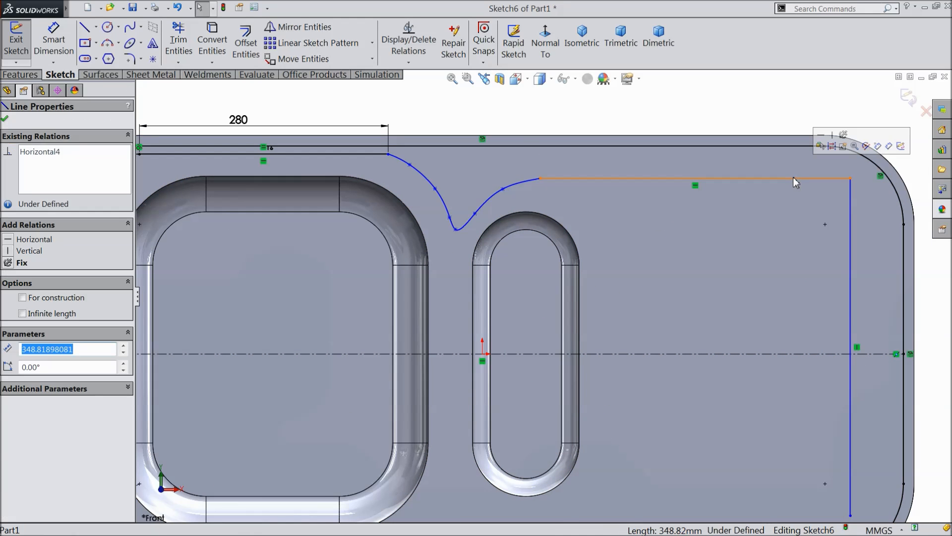
pyautogui.press('Escape')
pyautogui.click(850, 277)
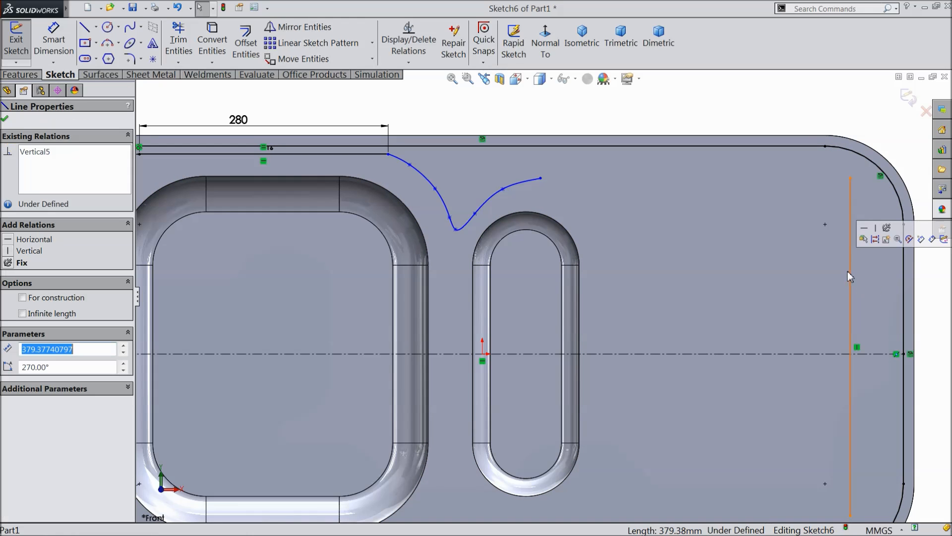
pyautogui.press('Escape')
pyautogui.click(850, 276)
pyautogui.press('Delete')
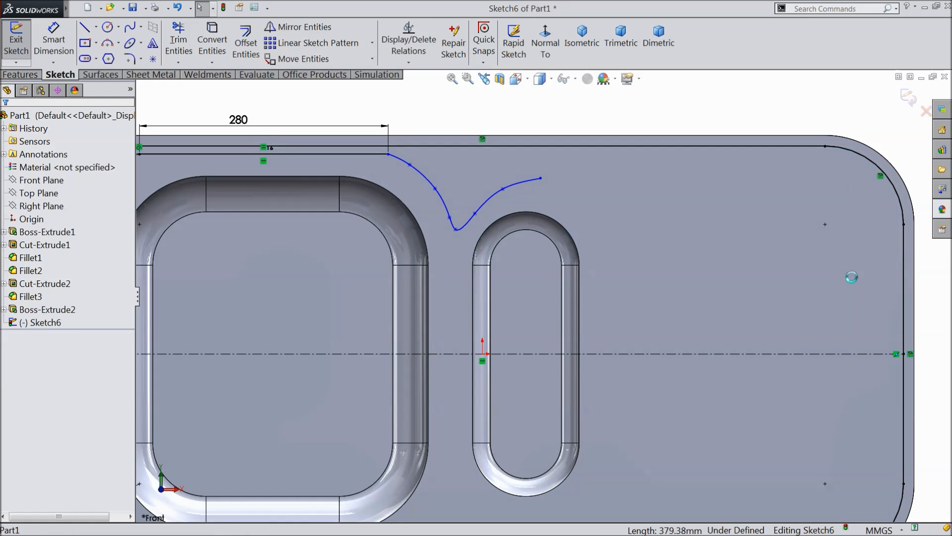
# Step: Mirror the spline about the horizontal centerline, keeping the original
pyautogui.press('f')
pyautogui.click(304, 27)
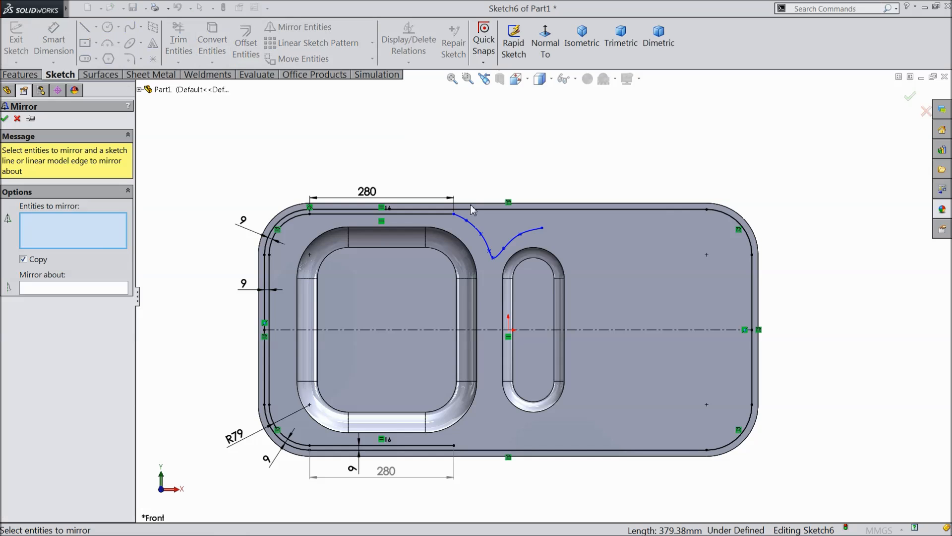
pyautogui.click(511, 240)
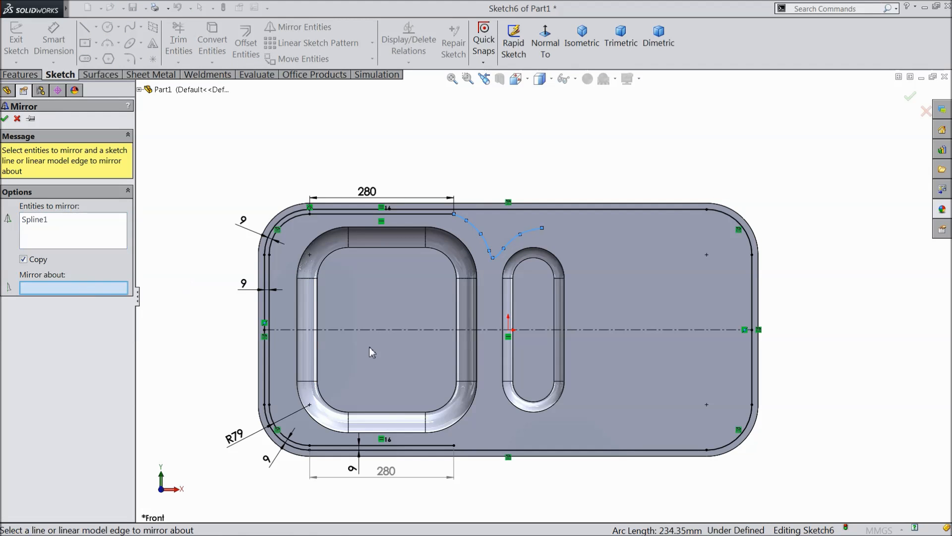
pyautogui.click(375, 330)
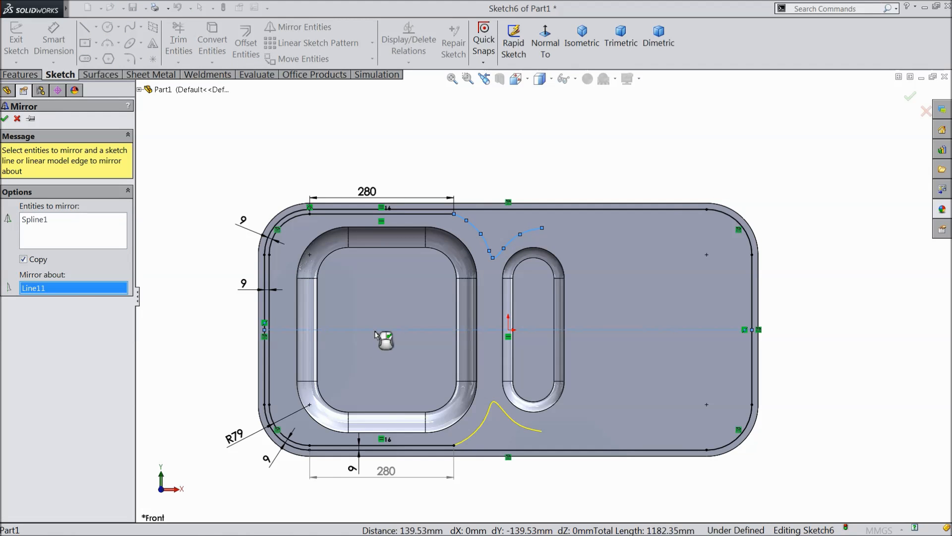
pyautogui.click(5, 119)
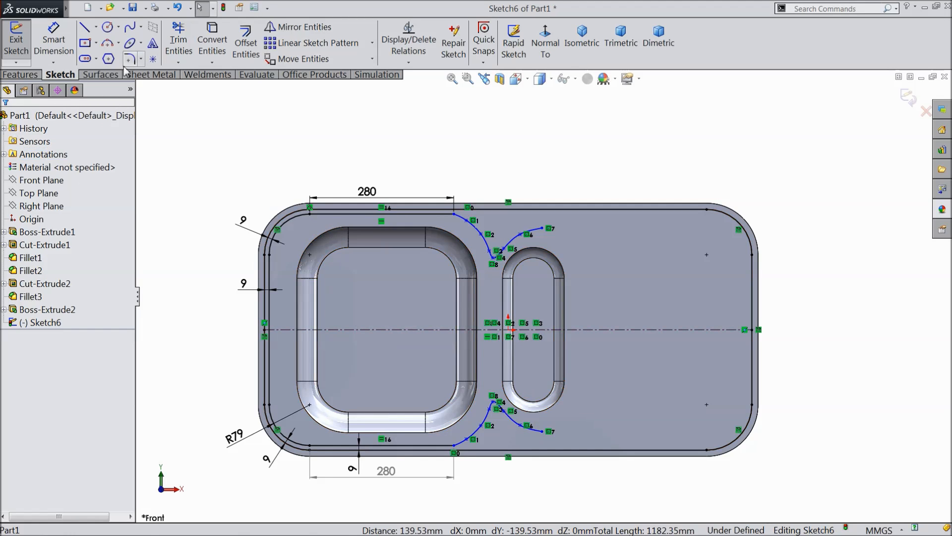
# Step: Join the free ends of both splines around the drainboard with a horizontal line about 344 mm long, a vertical line and a matching lower line
pyautogui.click(87, 33)
pyautogui.scroll(-3, 569, 323)
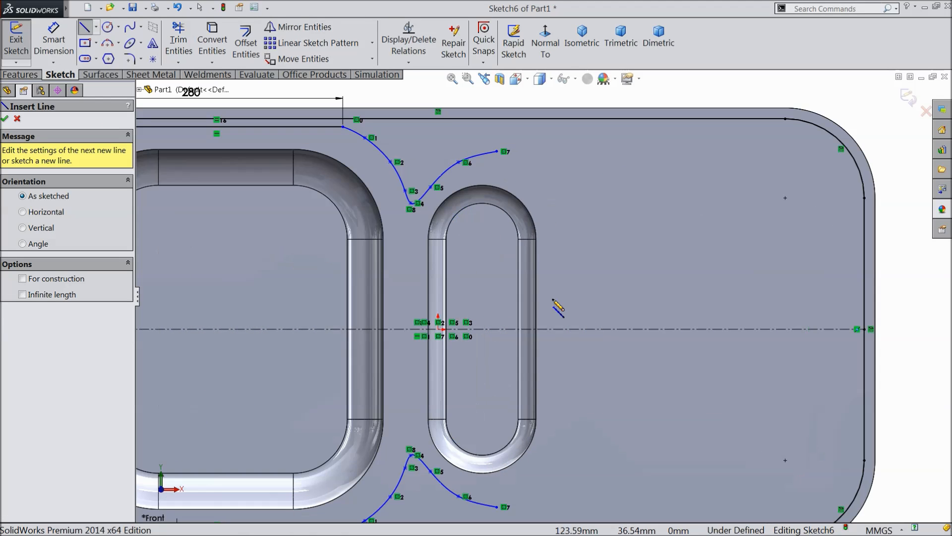
pyautogui.click(498, 151)
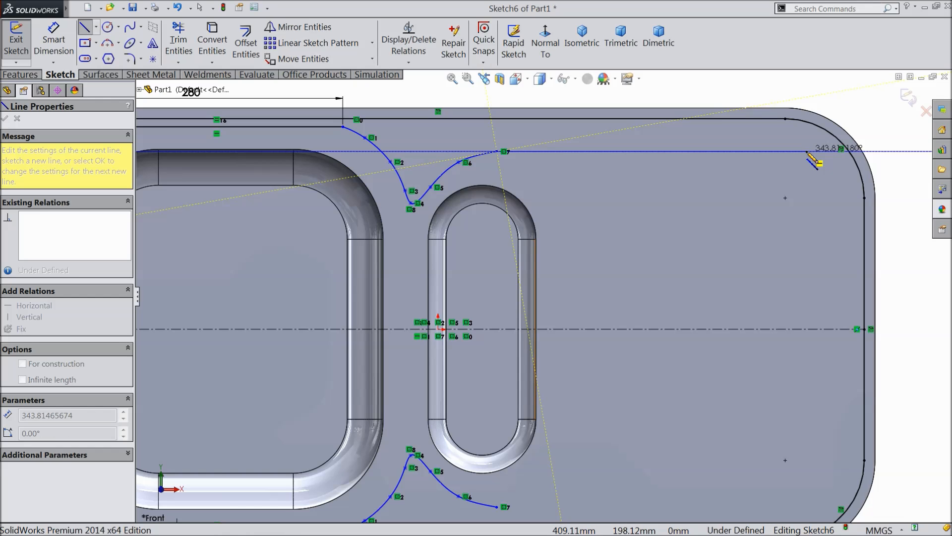
pyautogui.click(807, 152)
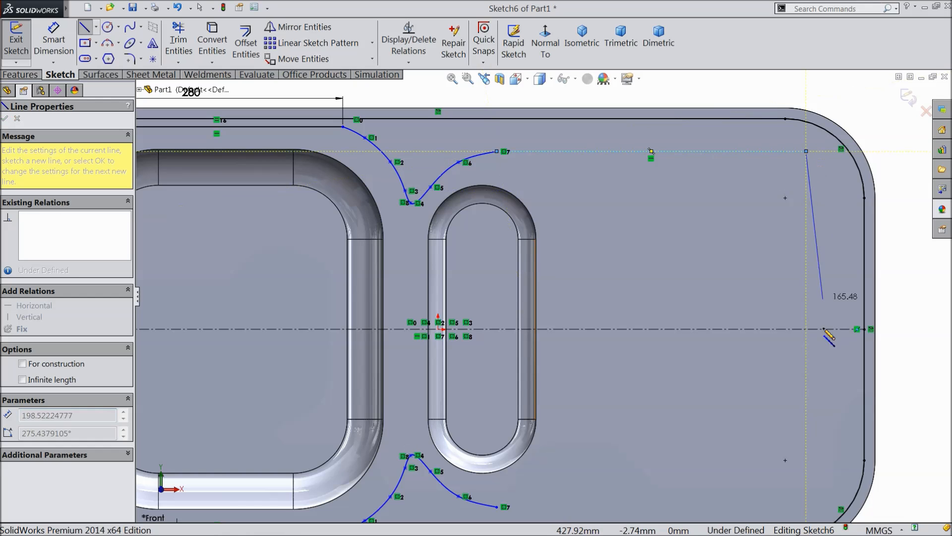
pyautogui.click(806, 507)
pyautogui.click(498, 507)
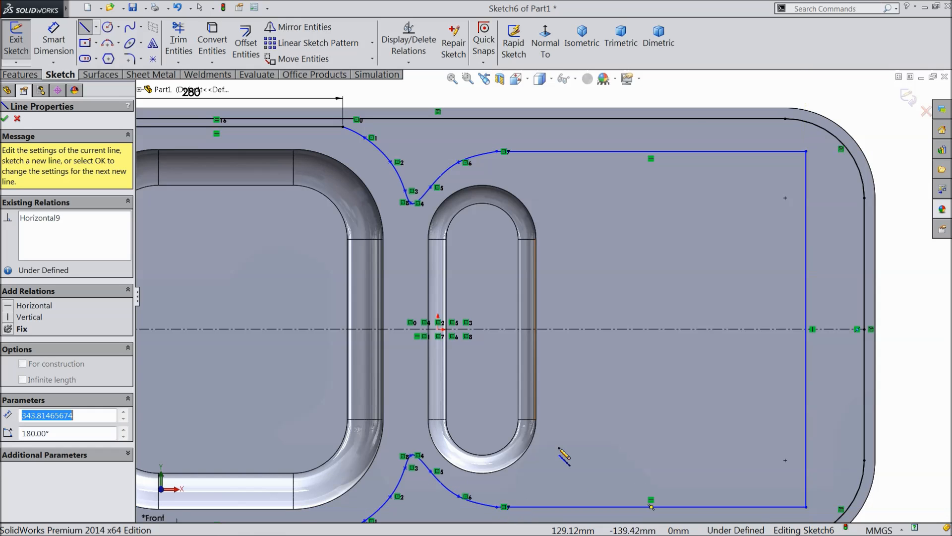
pyautogui.rightClick(590, 132)
pyautogui.click(617, 141)
pyautogui.press('f')
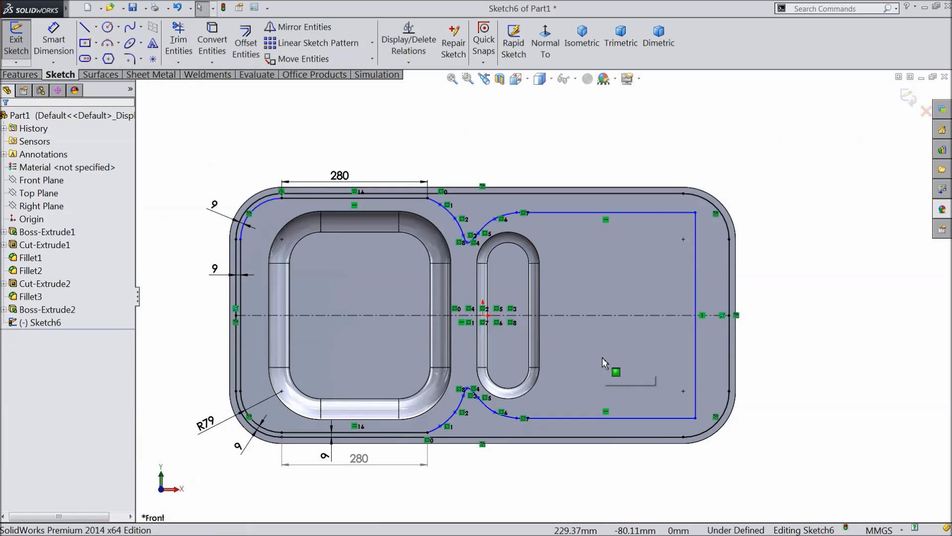
# Step: Round the two outer corners of the drainboard profile with 50 mm sketch fillets
pyautogui.click(129, 59)
pyautogui.write('50')
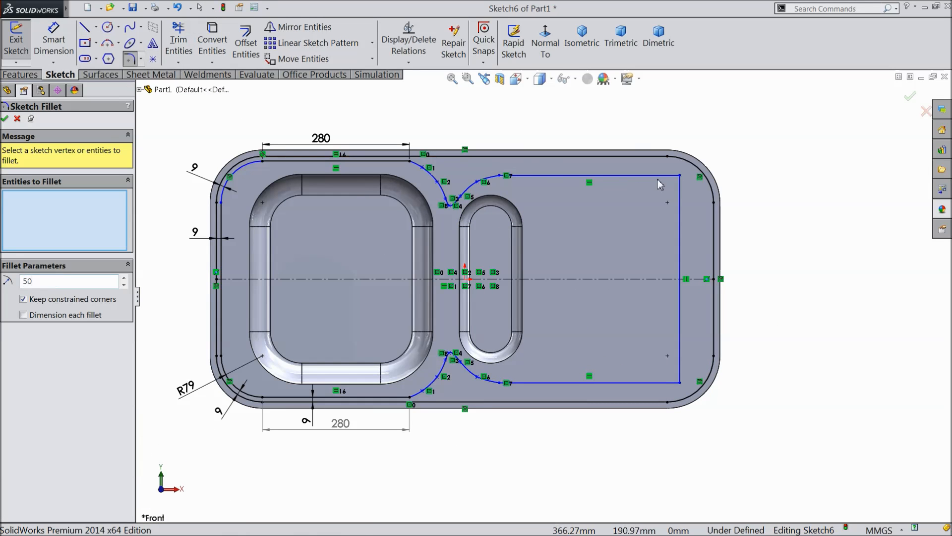
pyautogui.click(680, 176)
pyautogui.click(679, 383)
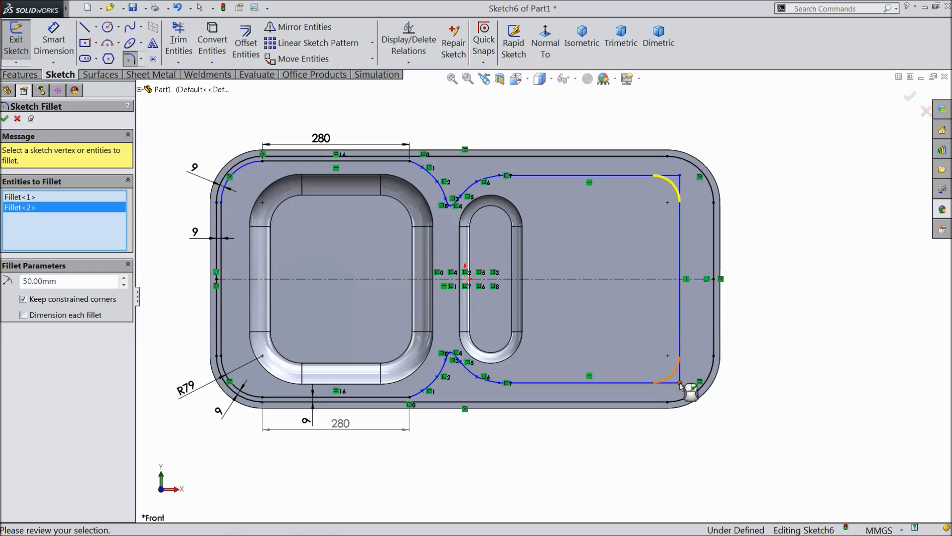
pyautogui.click(5, 118)
pyautogui.click(6, 119)
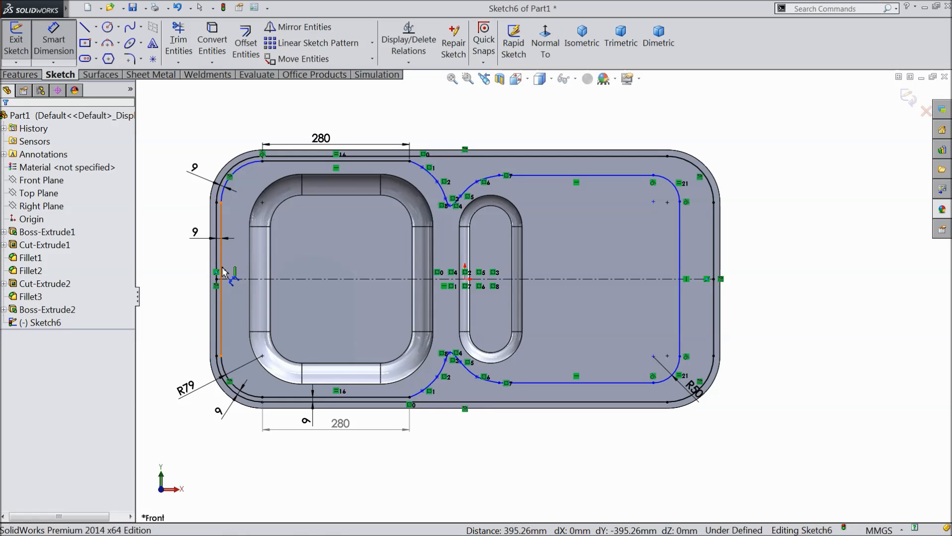
# Step: Dimension the inner profile's overall width between its two outermost vertical lines as 899 mm
pyautogui.click(222, 271)
pyautogui.click(681, 257)
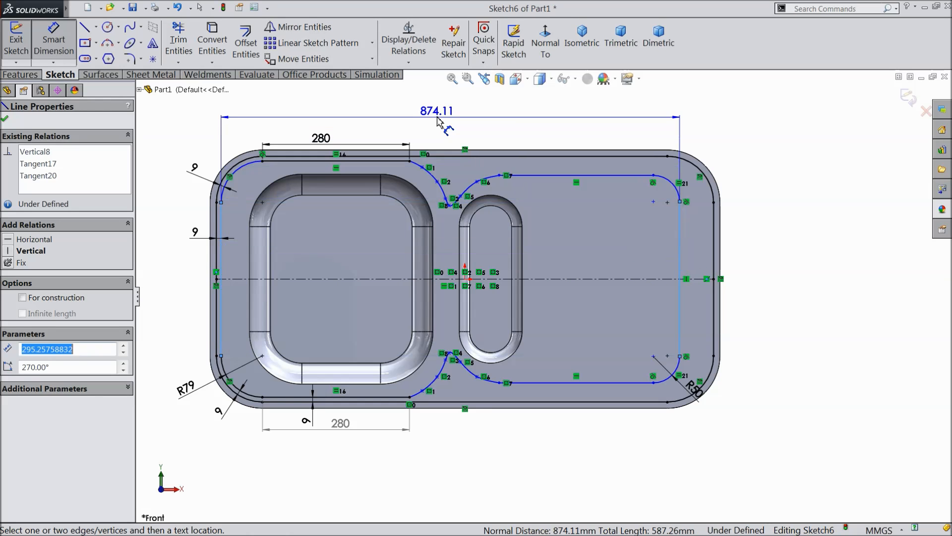
pyautogui.click(438, 118)
pyautogui.write('899')
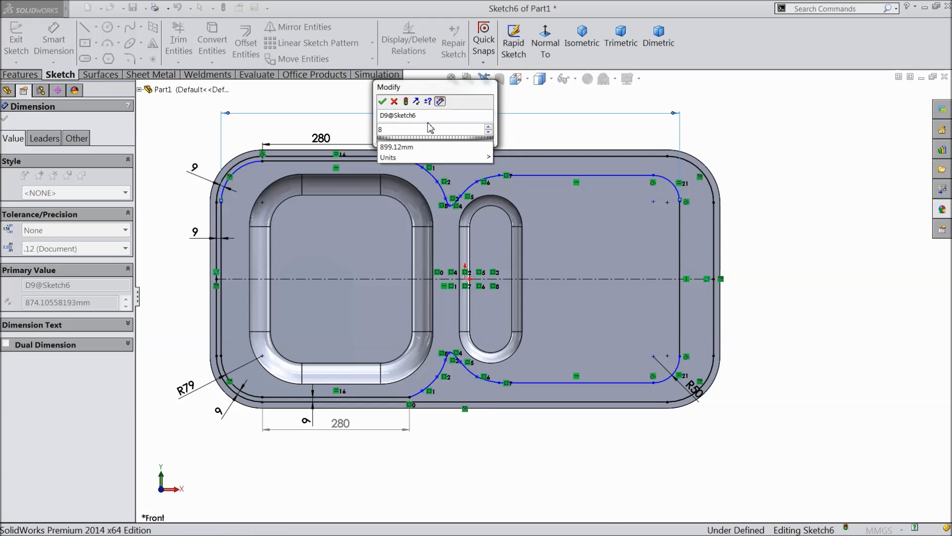
pyautogui.click(382, 101)
# Step: Dimension the height between the drainboard's upper and lower horizontal lines as 394.35 mm
pyautogui.click(626, 176)
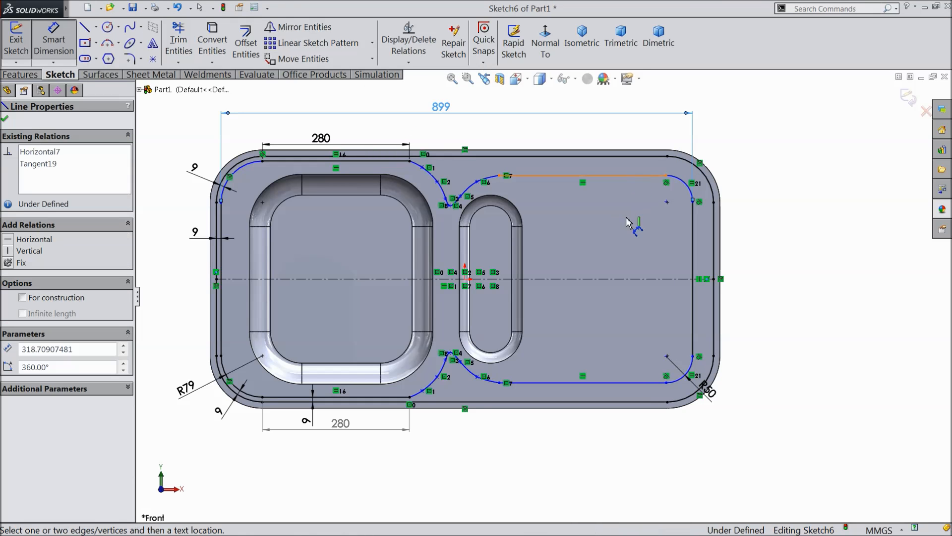
pyautogui.click(640, 383)
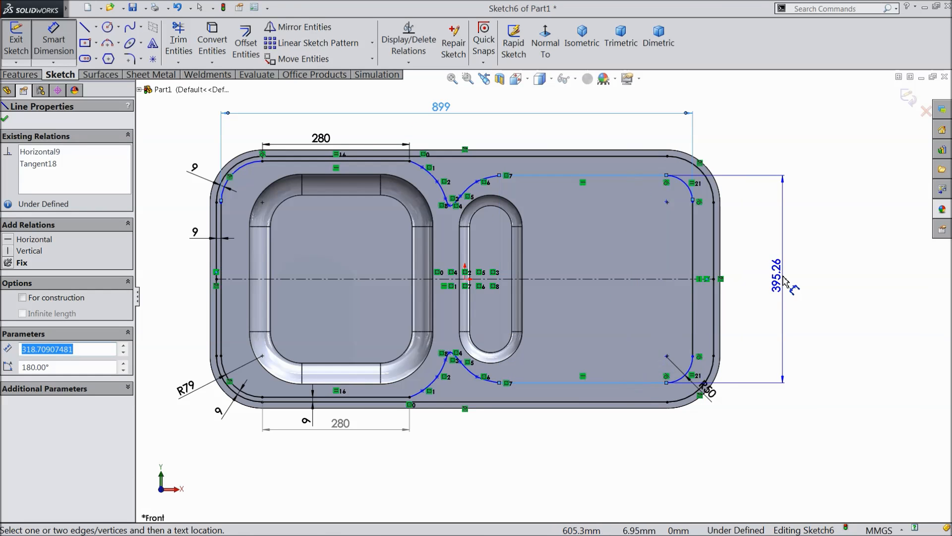
pyautogui.click(783, 281)
pyautogui.write('39')
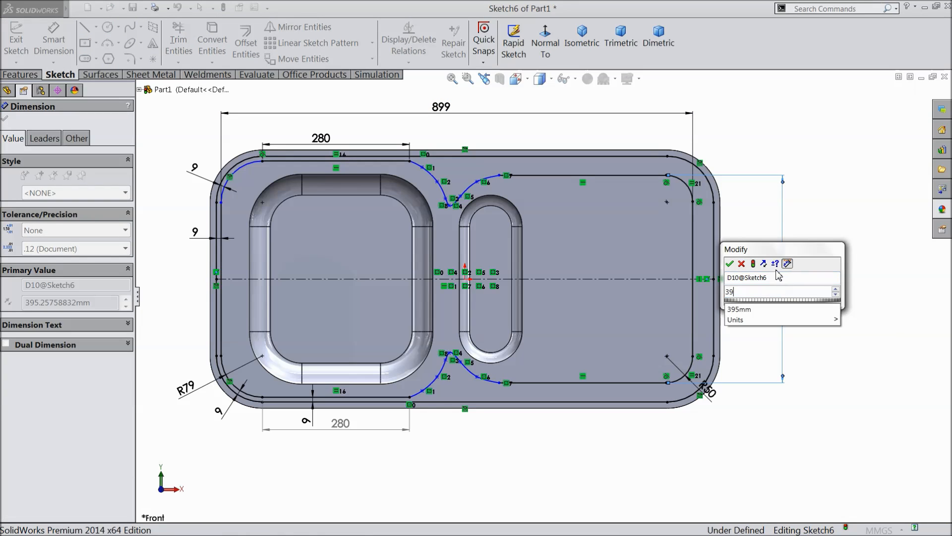
pyautogui.write('4.35')
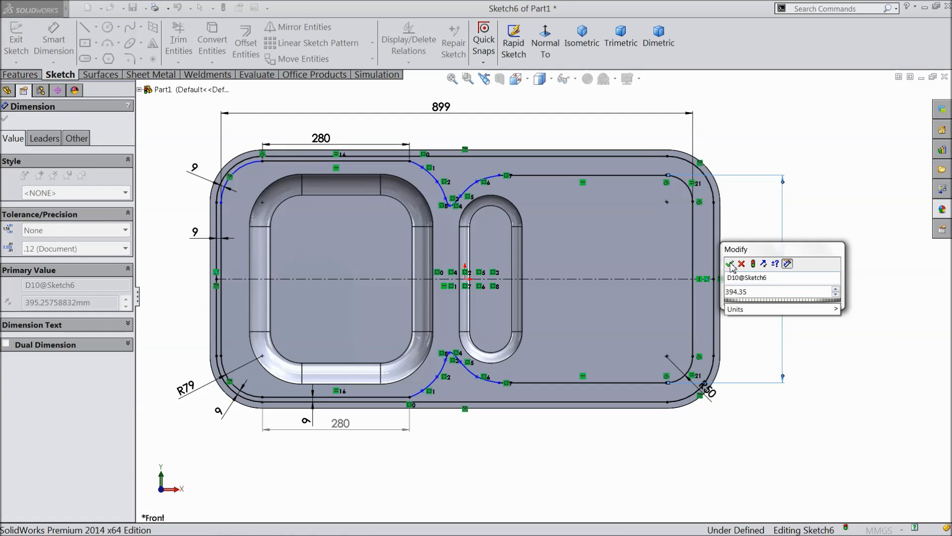
pyautogui.click(730, 264)
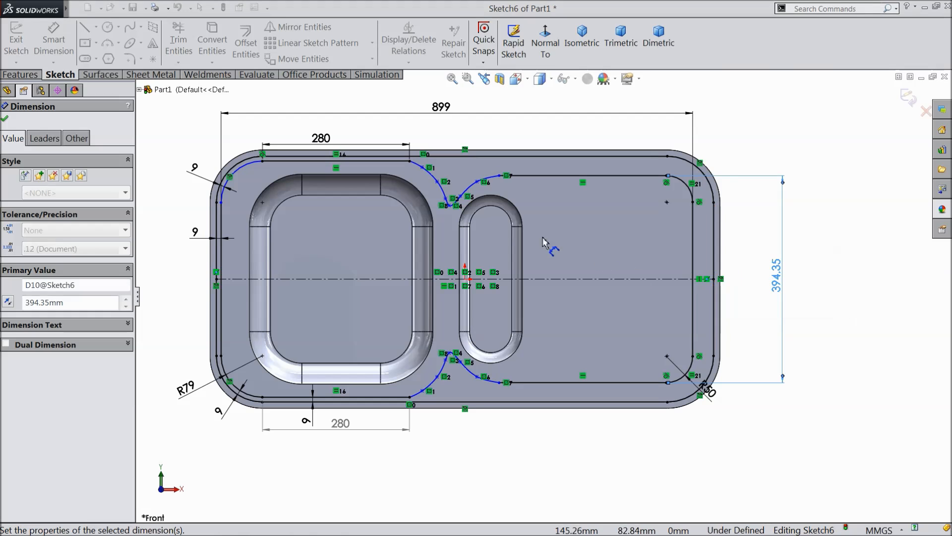
# Step: Dimension the radius of the inner profile's upper corner arc beside the large bowl
pyautogui.scroll(-4, 301, 196)
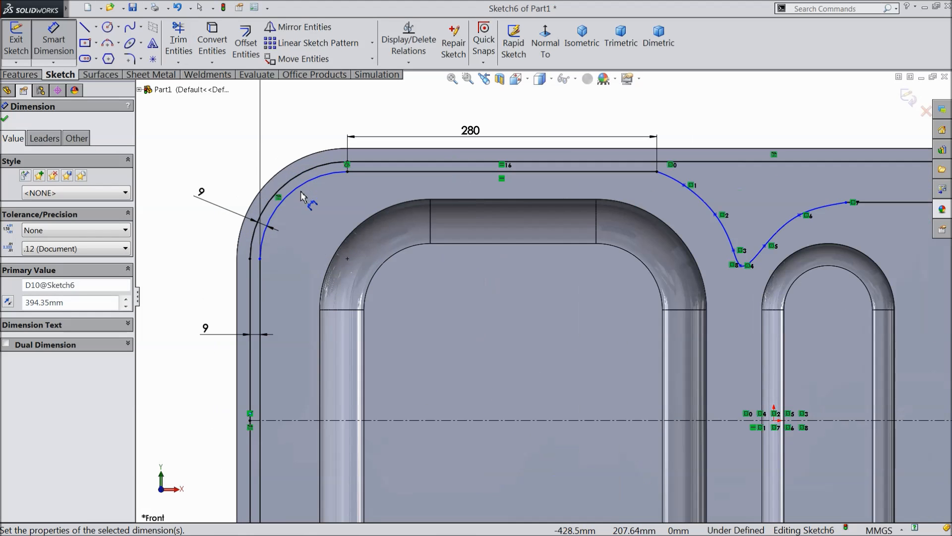
pyautogui.click(294, 190)
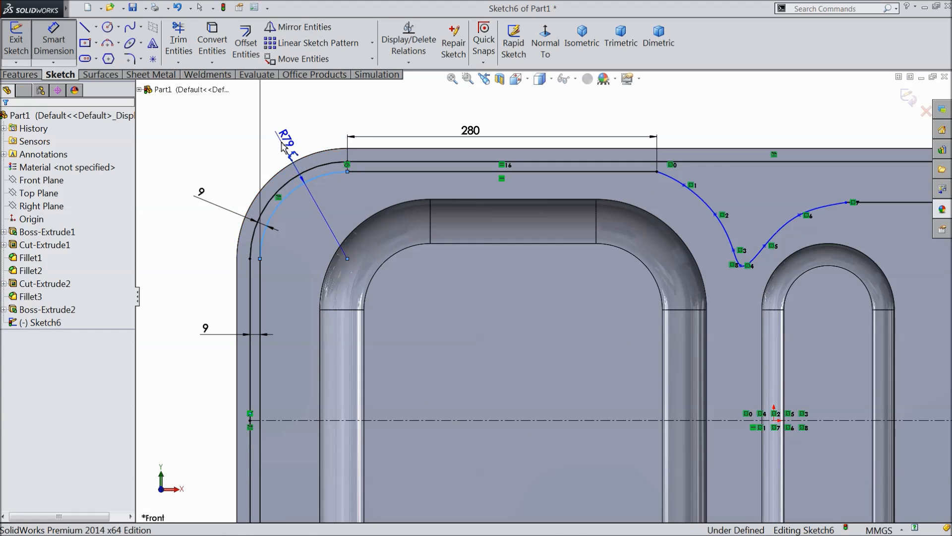
pyautogui.click(290, 157)
pyautogui.click(229, 131)
pyautogui.scroll(5, 527, 287)
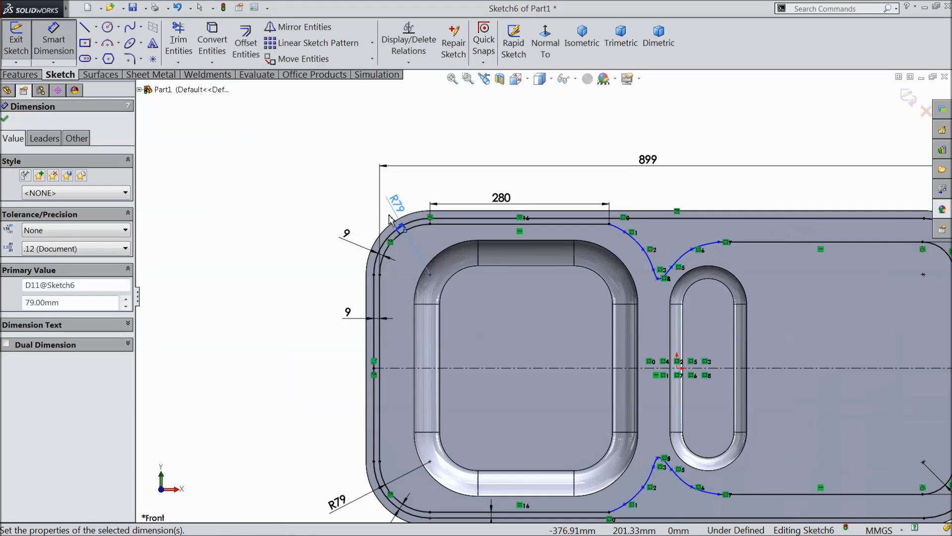
pyautogui.scroll(-2, 646, 425)
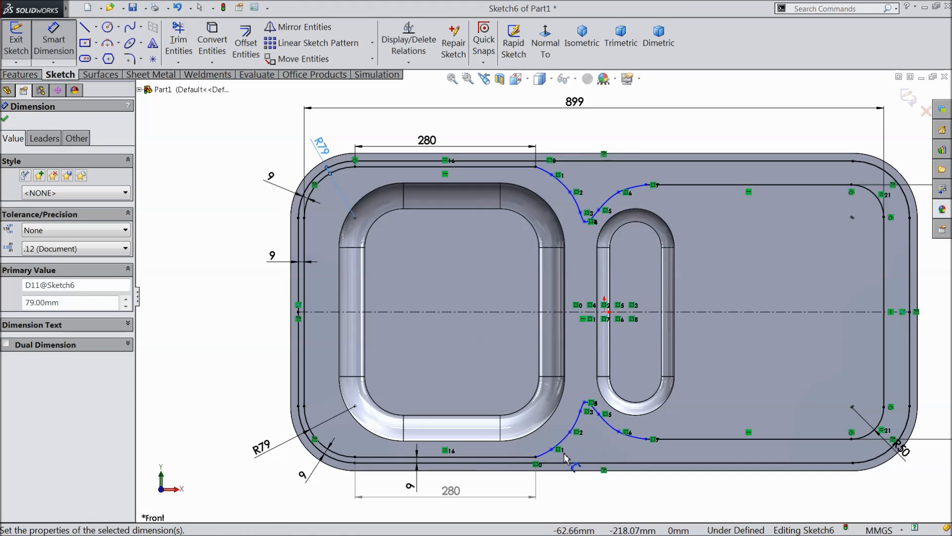
pyautogui.scroll(-3, 566, 454)
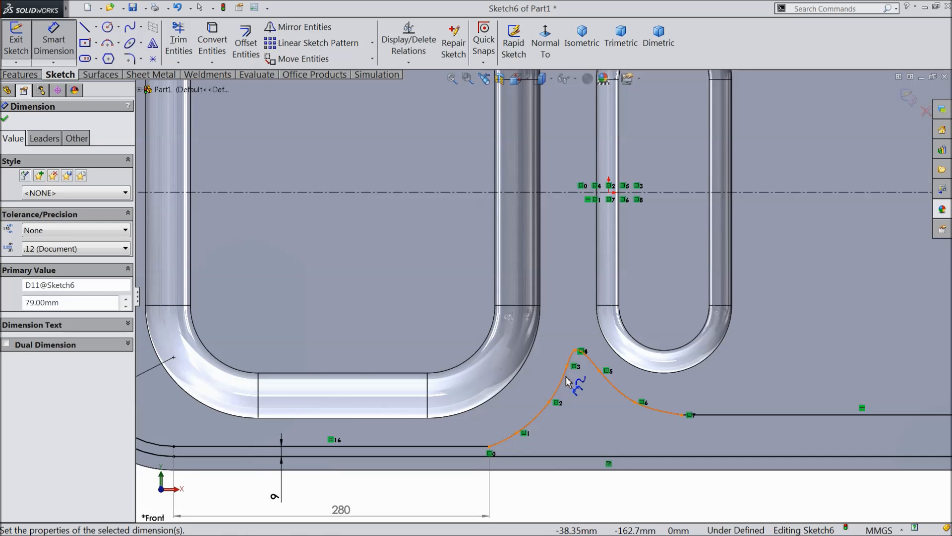
pyautogui.scroll(5, 570, 372)
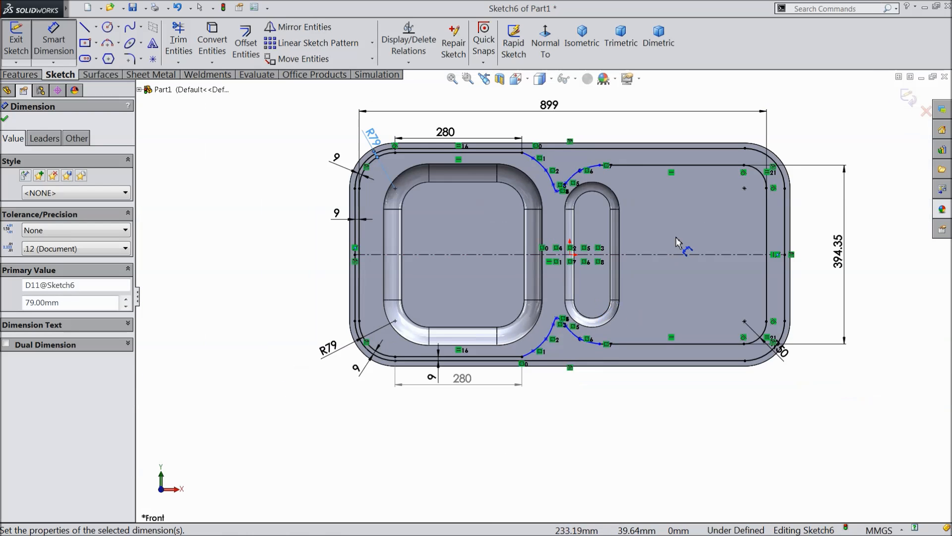
pyautogui.scroll(-2, 678, 242)
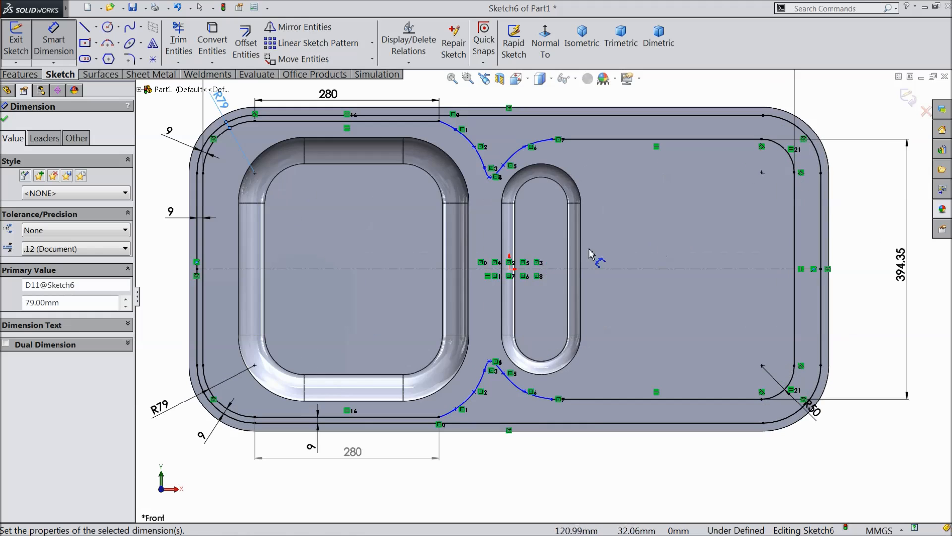
pyautogui.click(5, 120)
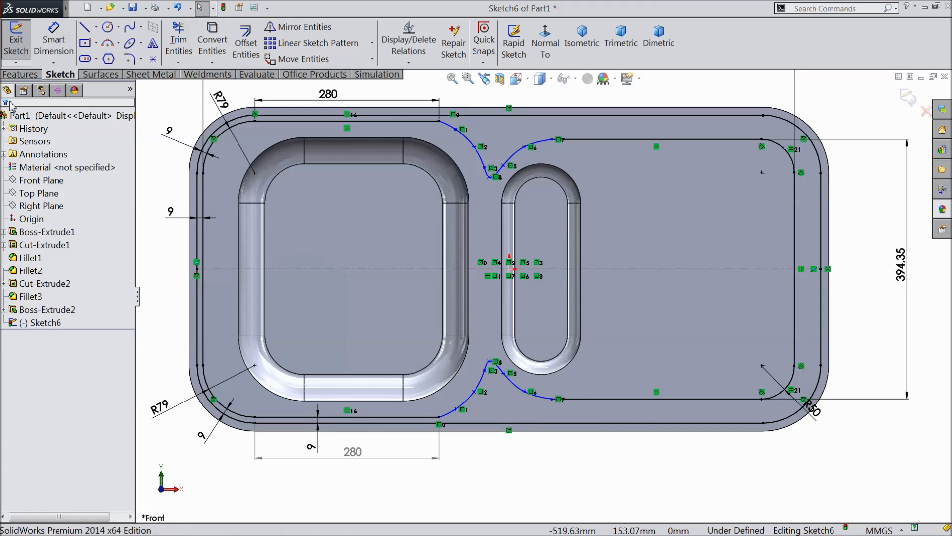
# Step: Extrude the band between the rim and the inset profile as a blind 5 mm boss, merging the result
pyautogui.click(20, 75)
pyautogui.click(22, 36)
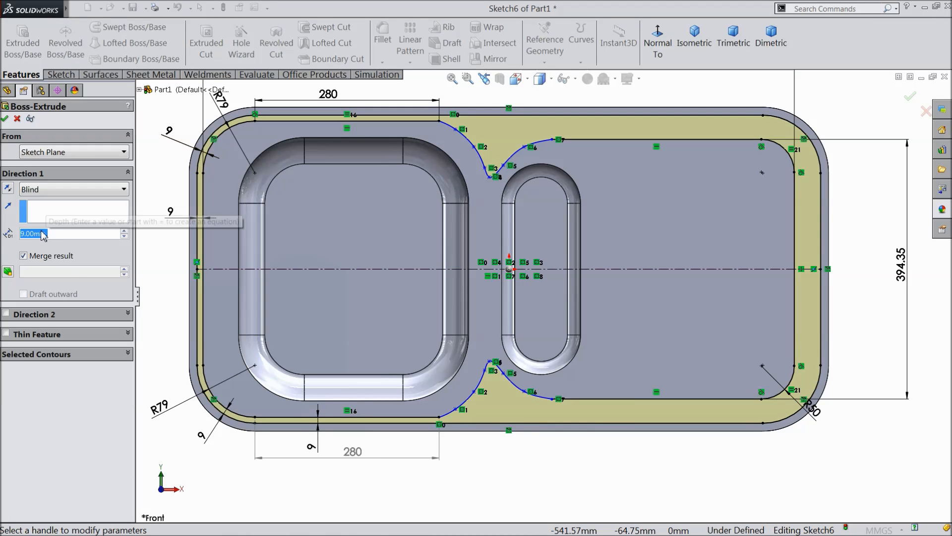
pyautogui.write('5')
pyautogui.press('Return')
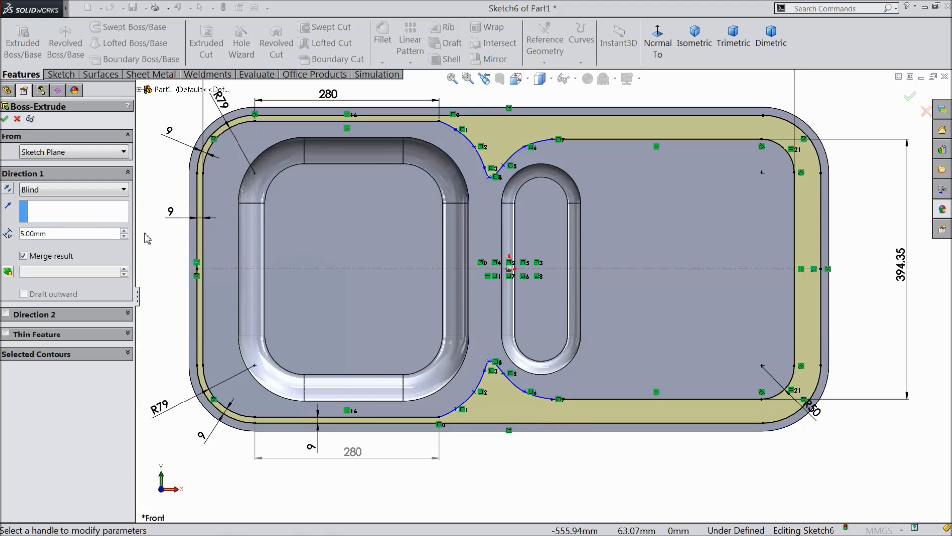
pyautogui.scroll(-8, 147, 192)
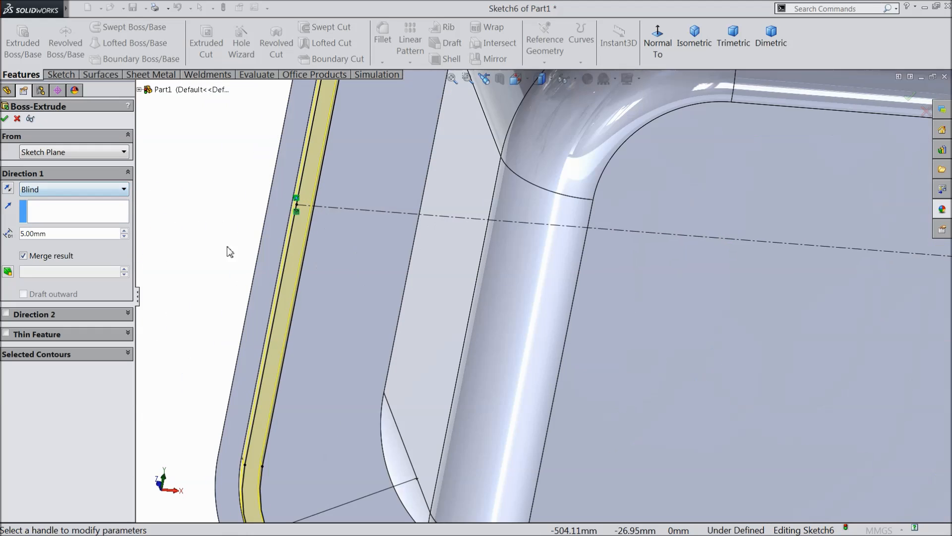
pyautogui.scroll(-3, 344, 310)
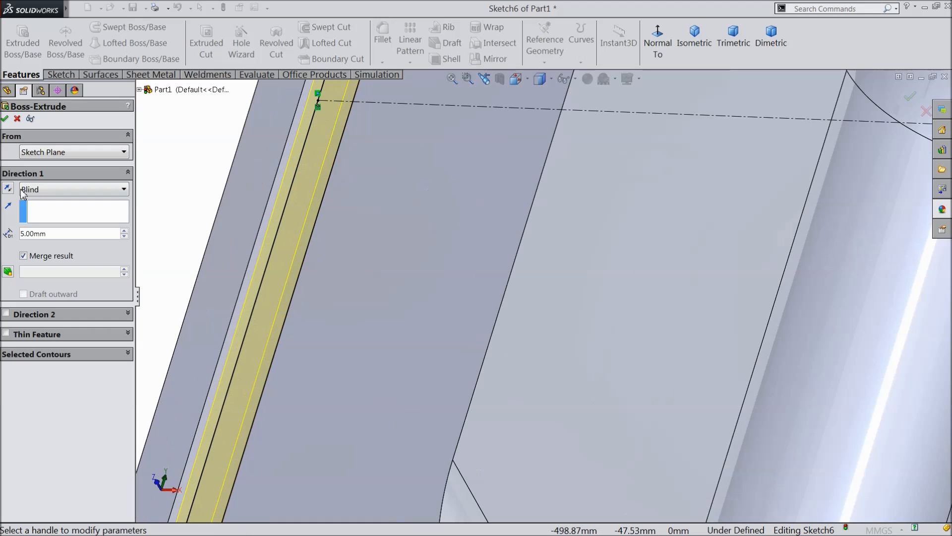
pyautogui.click(5, 120)
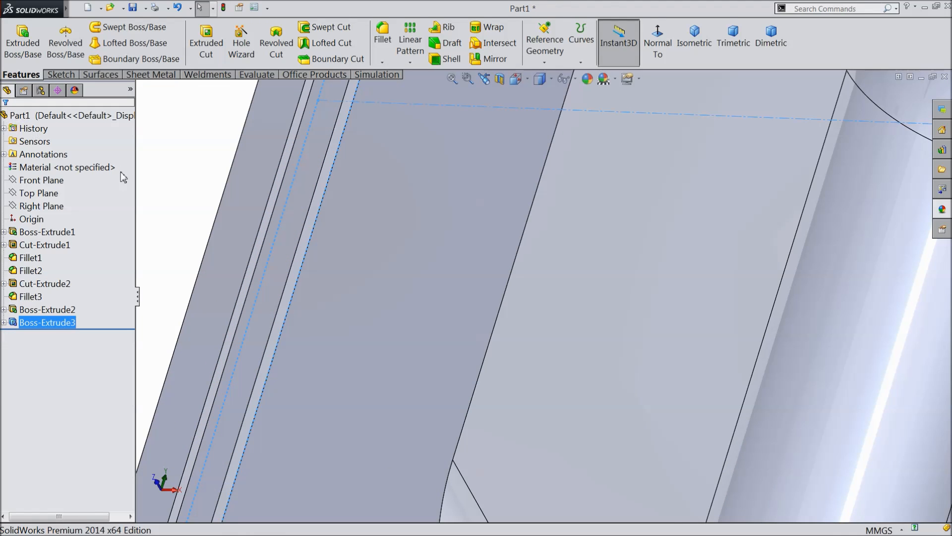
# Step: Set up a 3 mm constant-size fillet on the base edges of the outer and inner rim steps, removing the extra third edge from the selection
pyautogui.scroll(4, 262, 200)
pyautogui.click(264, 199)
pyautogui.scroll(5, 263, 198)
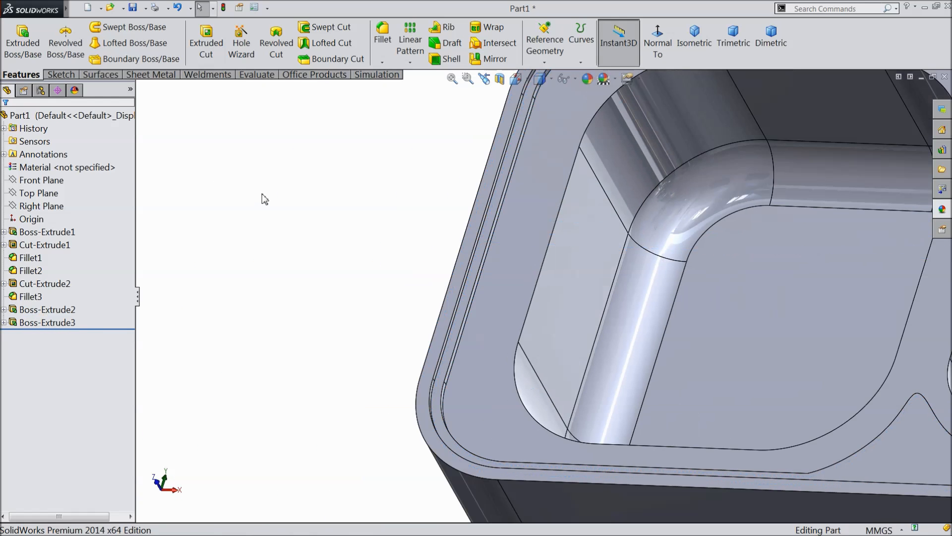
pyautogui.moveTo(281, 226); pyautogui.dragTo(442, 180, button='middle')
pyautogui.scroll(-6, 574, 138)
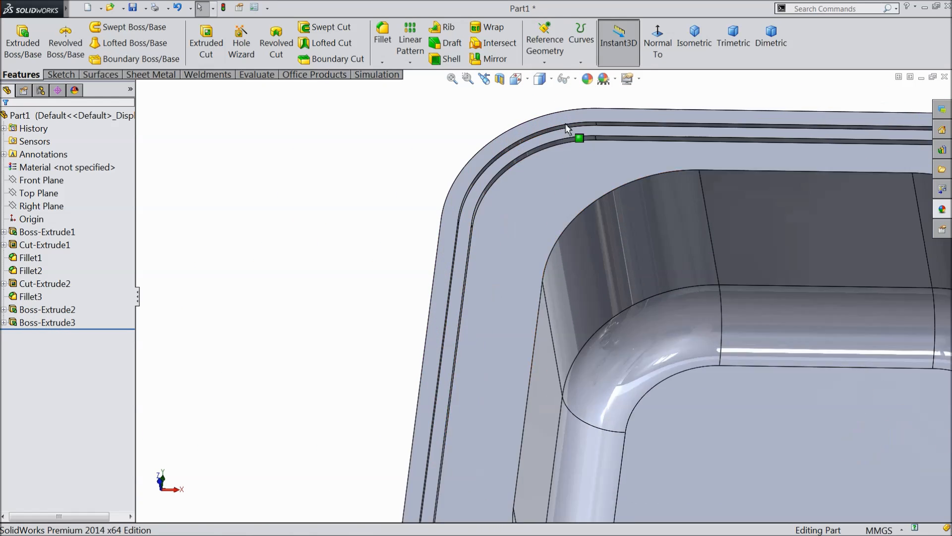
pyautogui.click(384, 45)
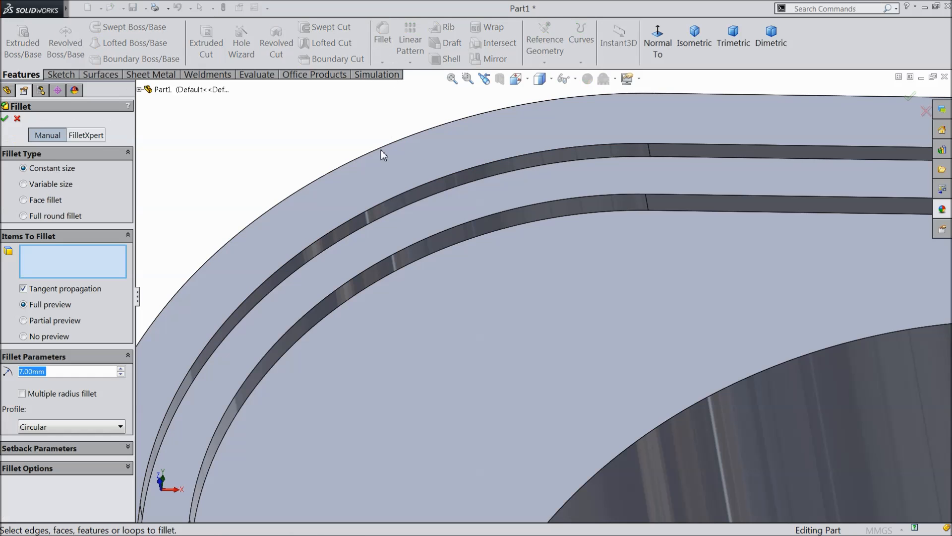
pyautogui.click(340, 242)
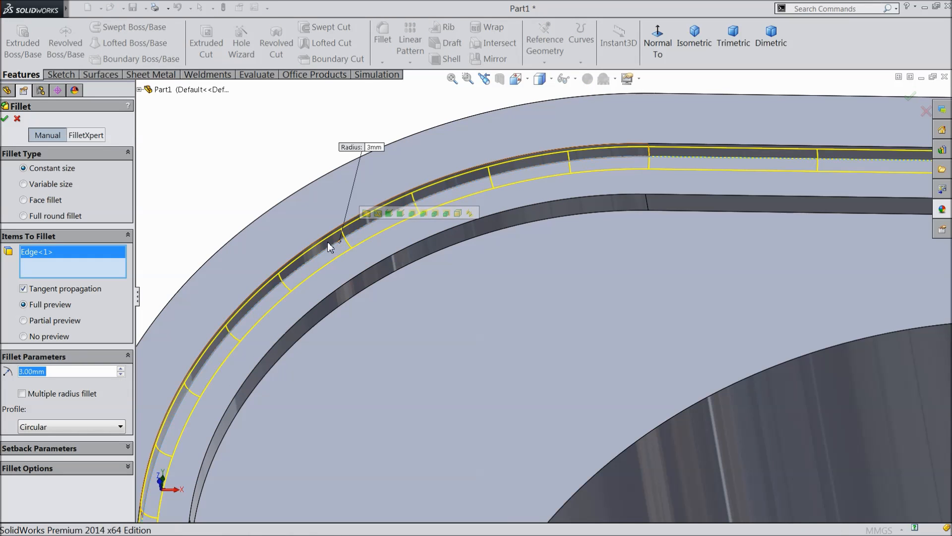
pyautogui.click(357, 296)
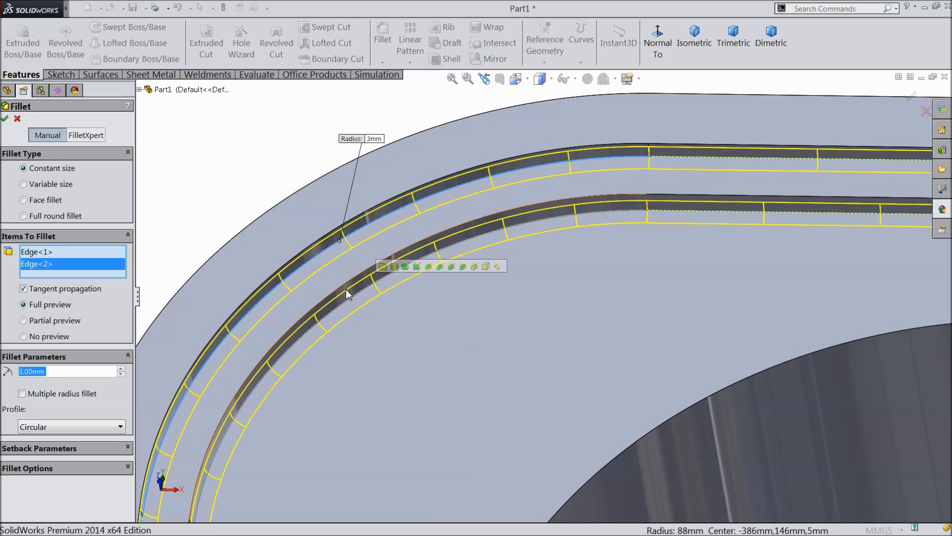
pyautogui.click(341, 286)
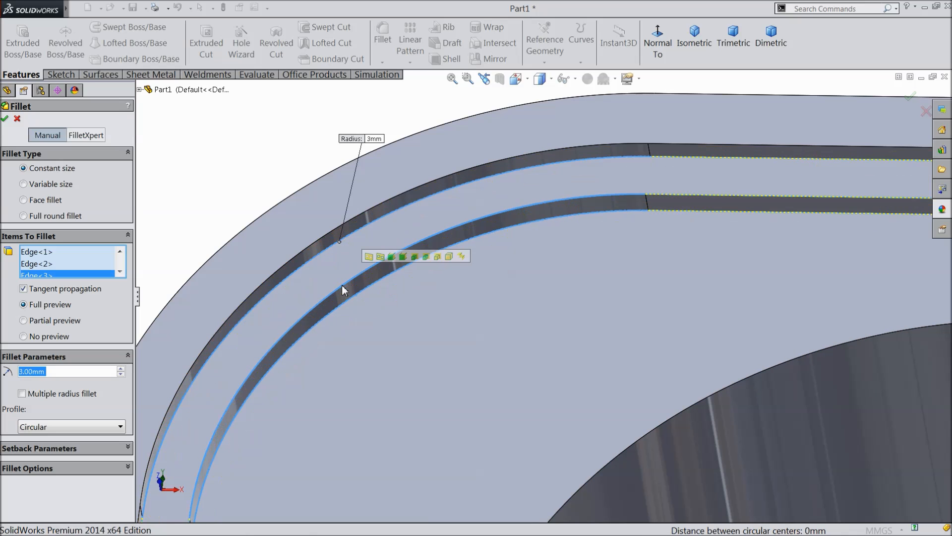
pyautogui.rightClick(76, 276)
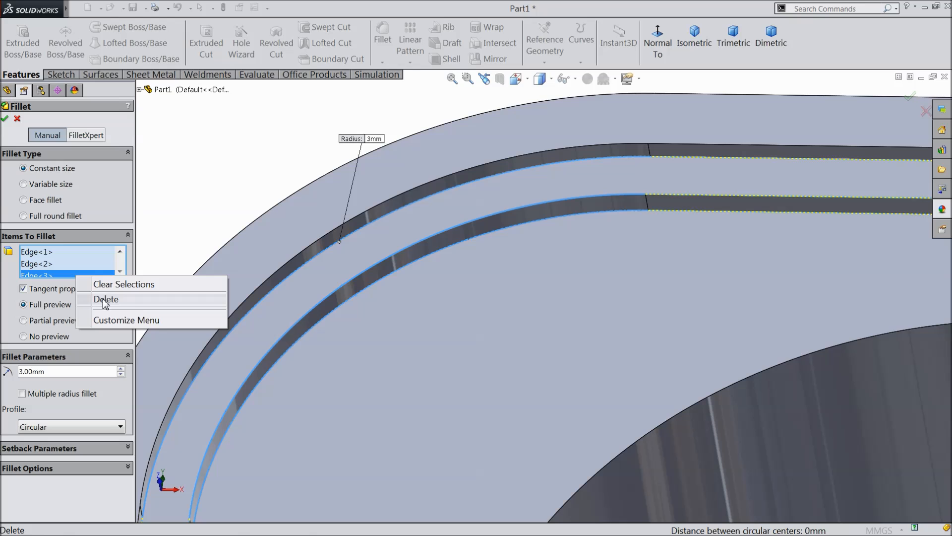
pyautogui.click(106, 300)
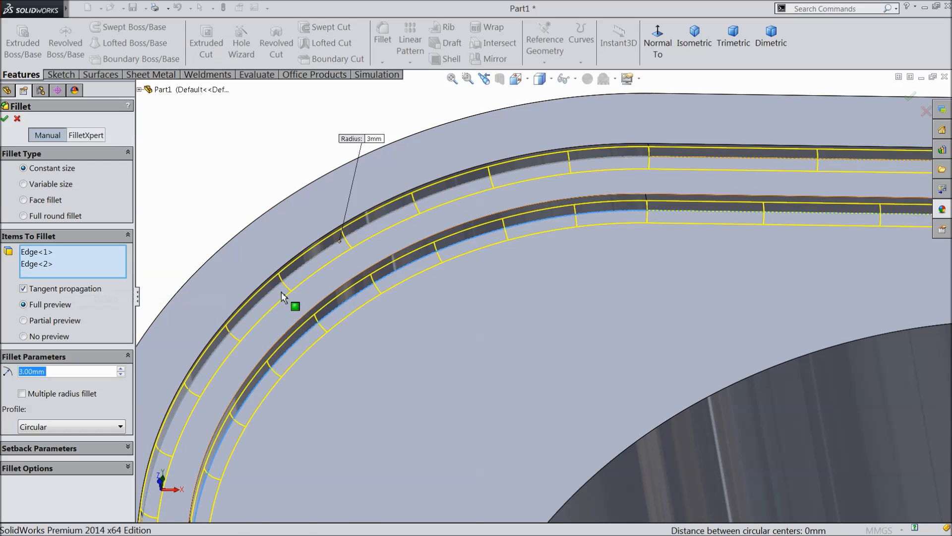
# Step: Add the base edges of the inner step's upper V-shaped curve and the adjoining drainboard border to the 3 mm fillet
pyautogui.press('f')
pyautogui.moveTo(348, 352); pyautogui.dragTo(376, 366, button='middle')
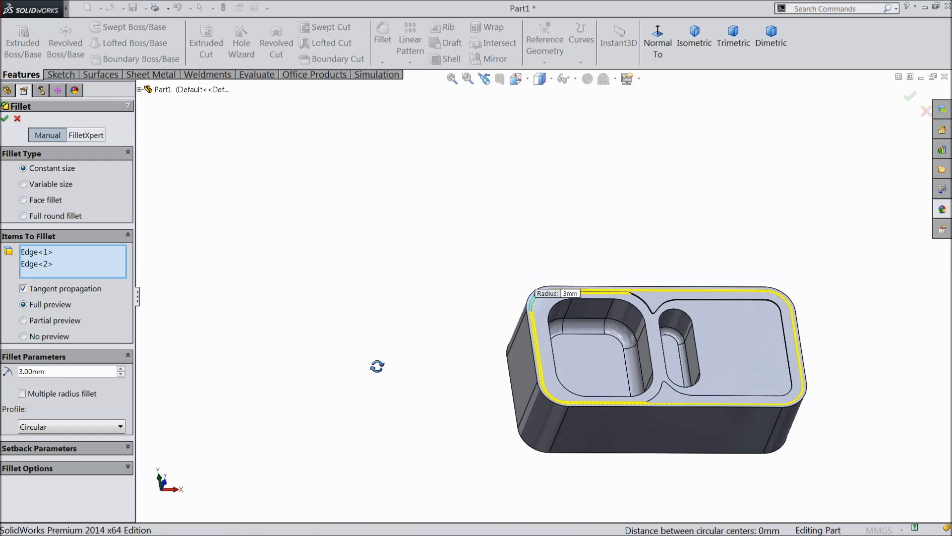
pyautogui.scroll(-8, 569, 221)
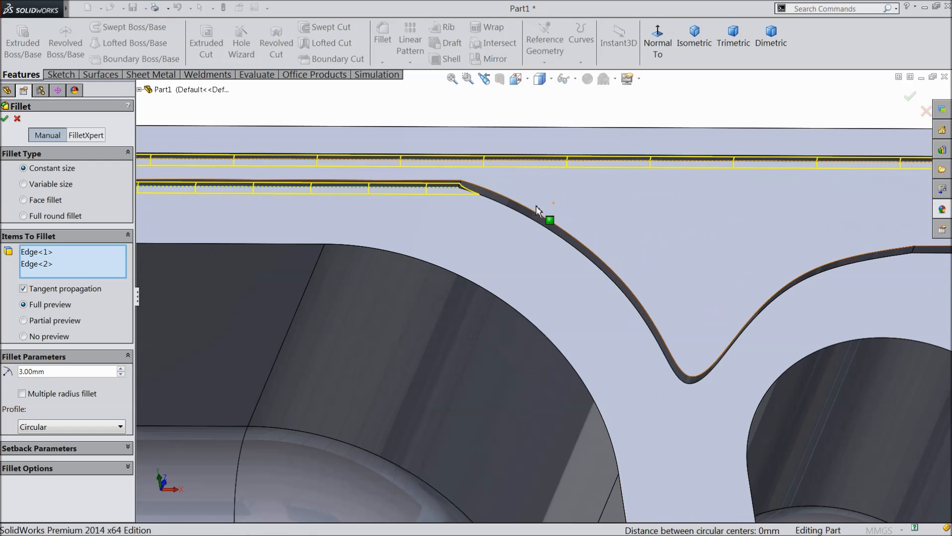
pyautogui.click(526, 220)
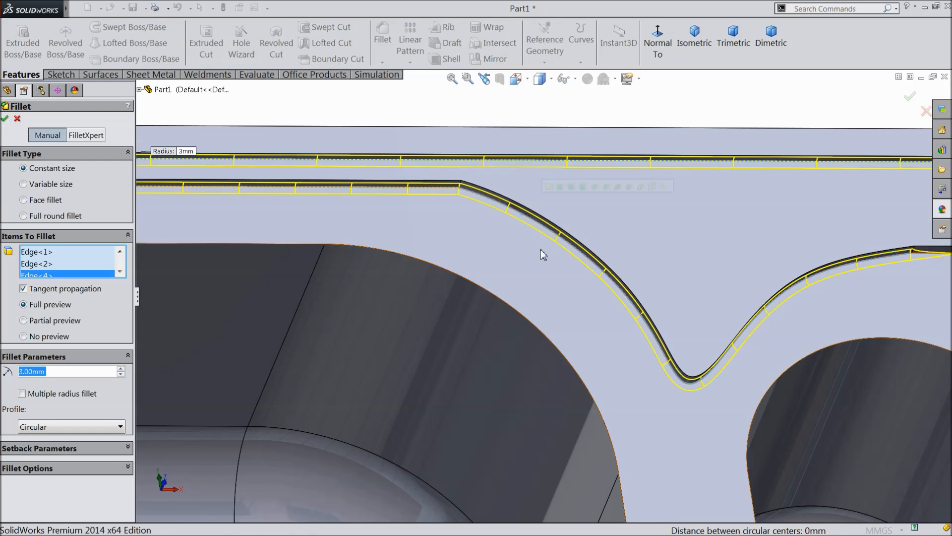
pyautogui.scroll(8, 540, 249)
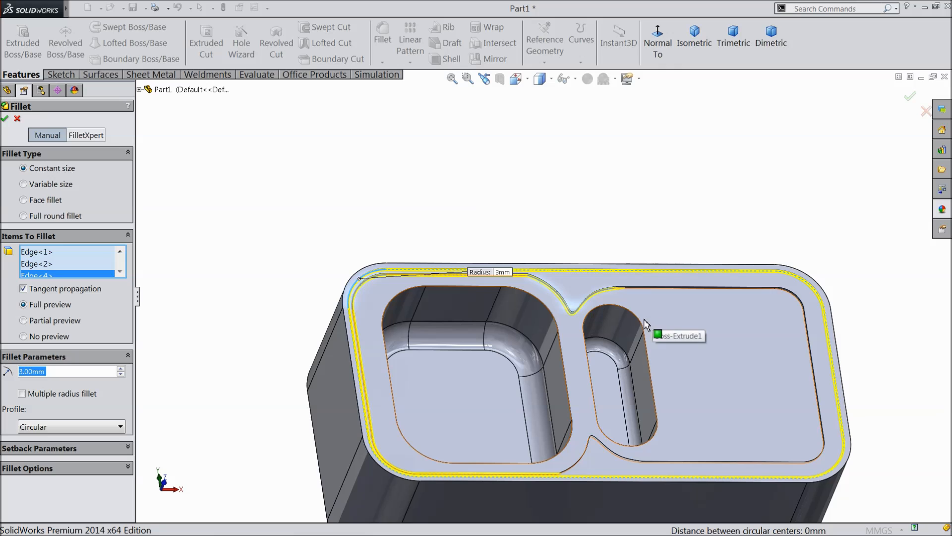
pyautogui.scroll(-6, 646, 309)
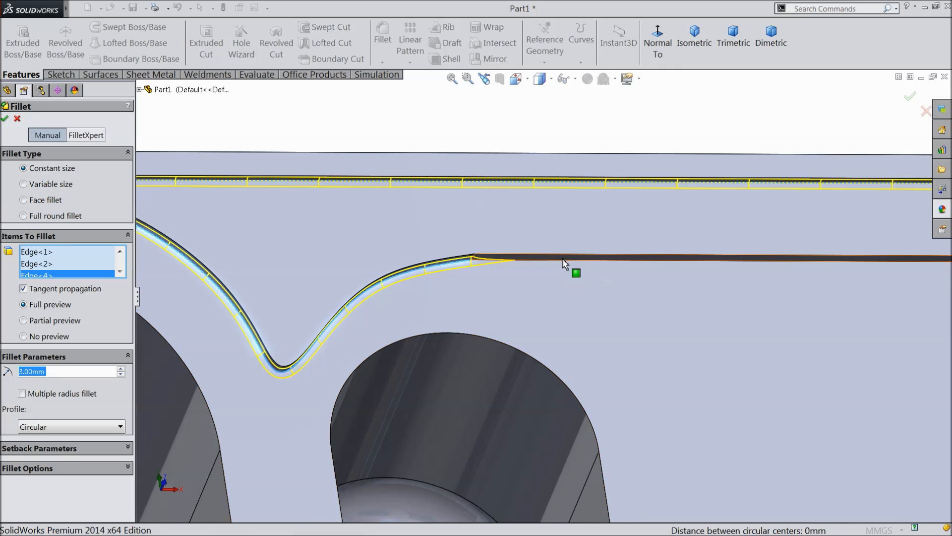
pyautogui.click(565, 260)
# Step: Add the base edge of the lower V-shaped curve between the bowls and drainboard, and apply the 3 mm fillet
pyautogui.scroll(8, 579, 284)
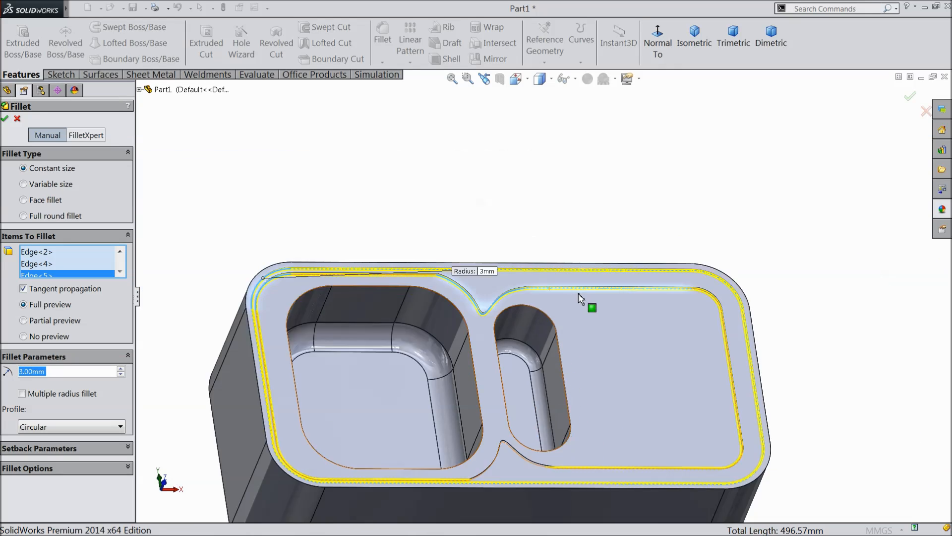
pyautogui.moveTo(593, 355); pyautogui.dragTo(595, 472, button='middle')
pyautogui.scroll(-8, 548, 469)
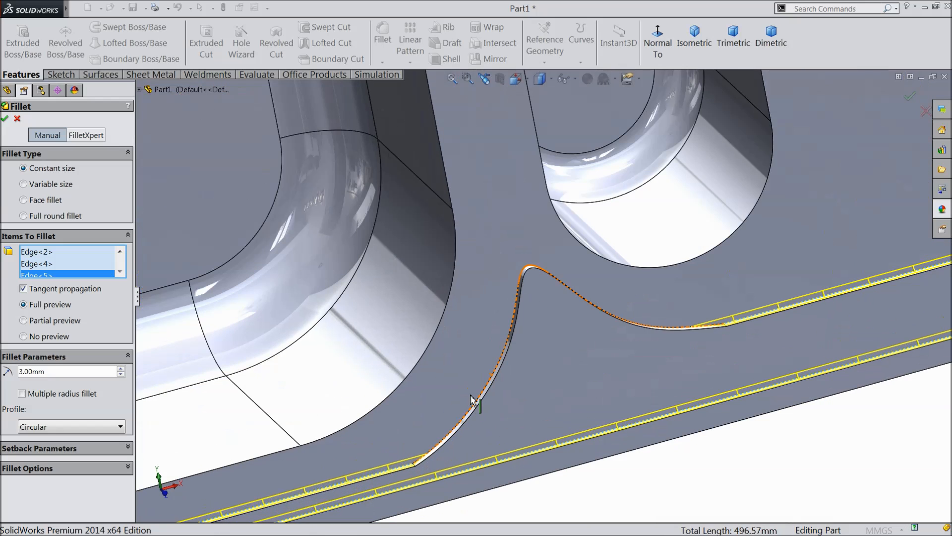
pyautogui.click(483, 385)
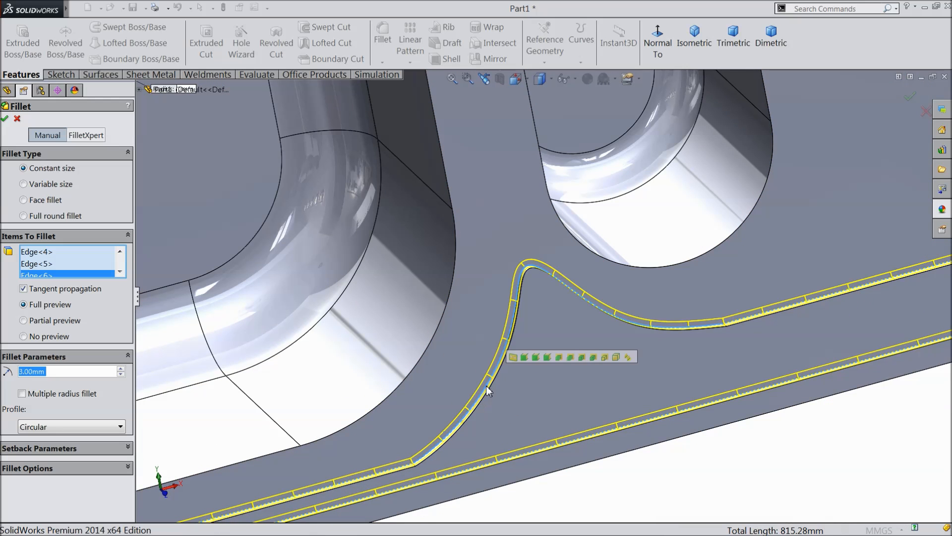
pyautogui.click(6, 119)
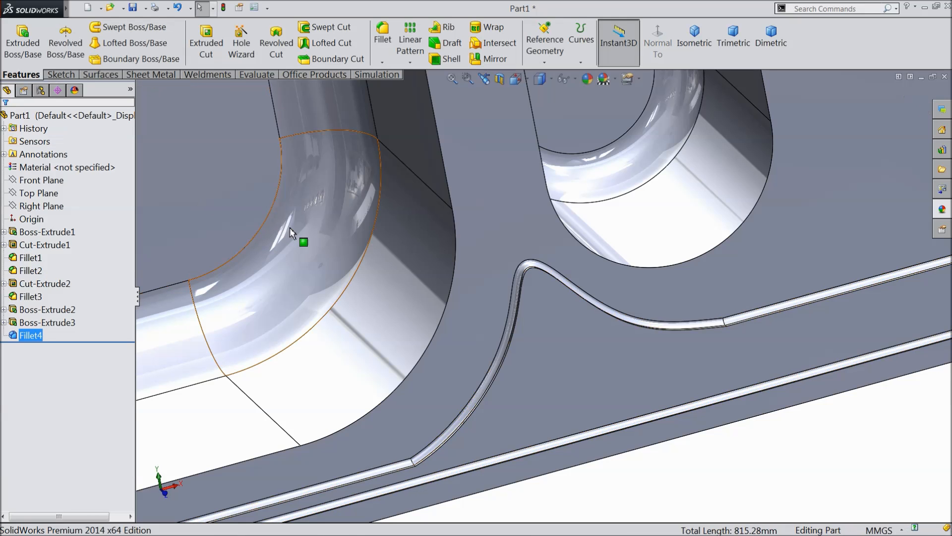
# Step: Start a new 3 mm constant-size fillet on the upper edge of the outer rim step at the large bowl's corner
pyautogui.click(383, 53)
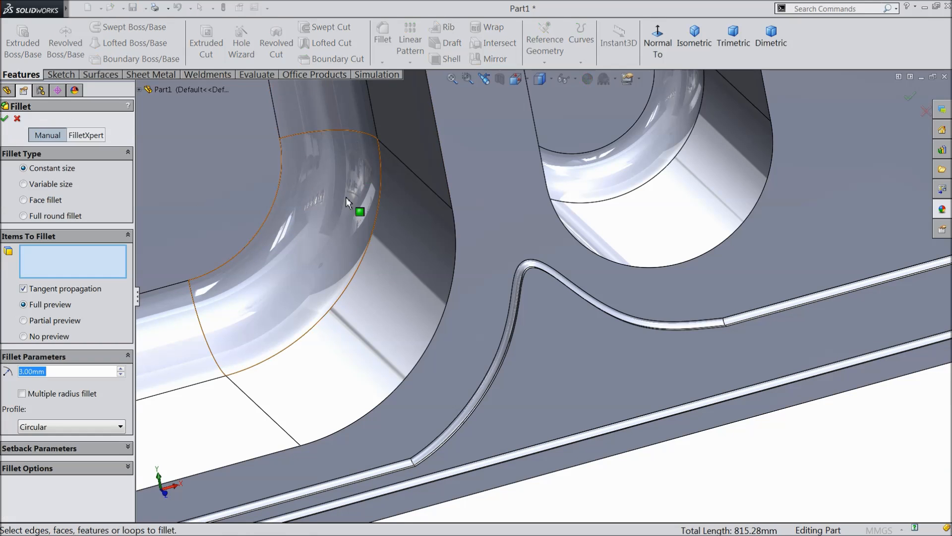
pyautogui.scroll(6, 348, 216)
pyautogui.moveTo(353, 237); pyautogui.dragTo(248, 134, button='middle')
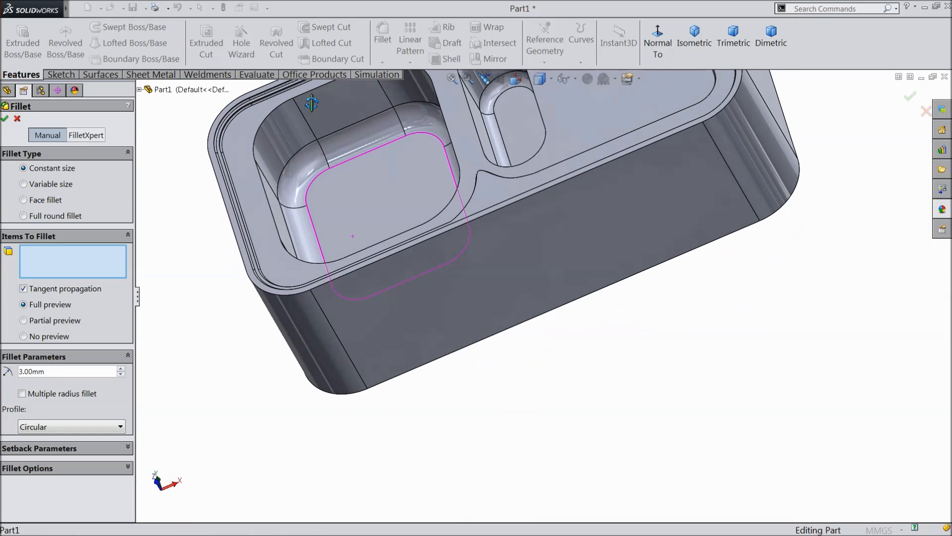
pyautogui.scroll(-6, 245, 134)
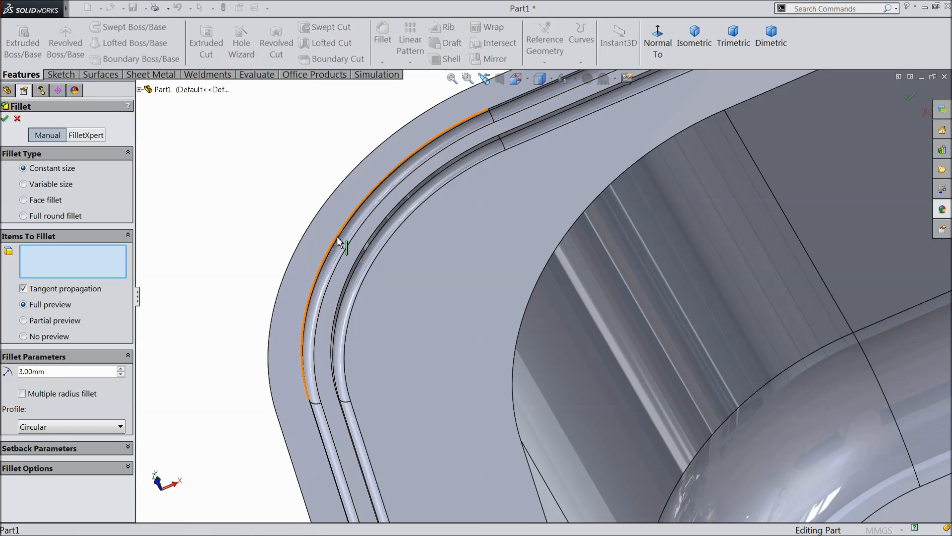
pyautogui.click(337, 241)
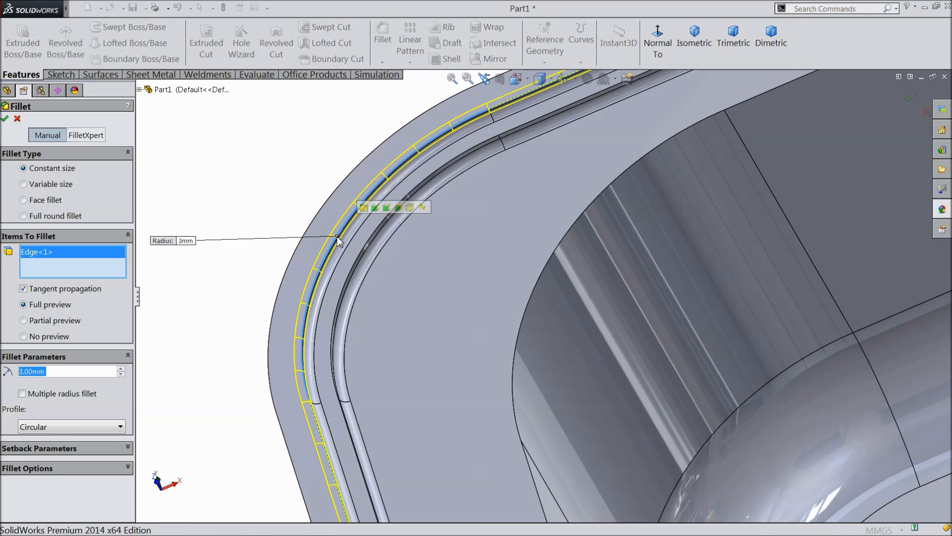
# Step: Add the second edge loop around the sink's rim to the 3 mm constant-size fillet and apply it
pyautogui.click(353, 268)
pyautogui.scroll(5, 365, 281)
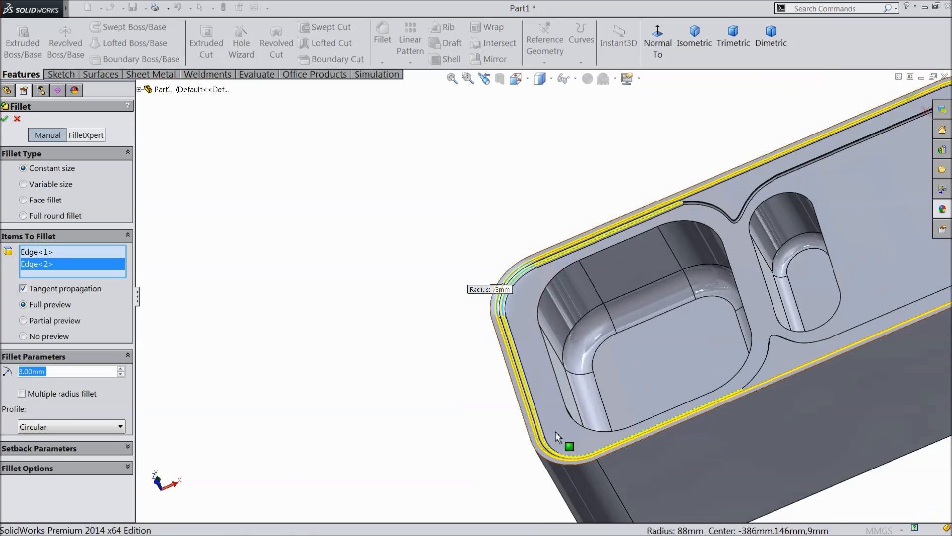
pyautogui.scroll(-5, 789, 413)
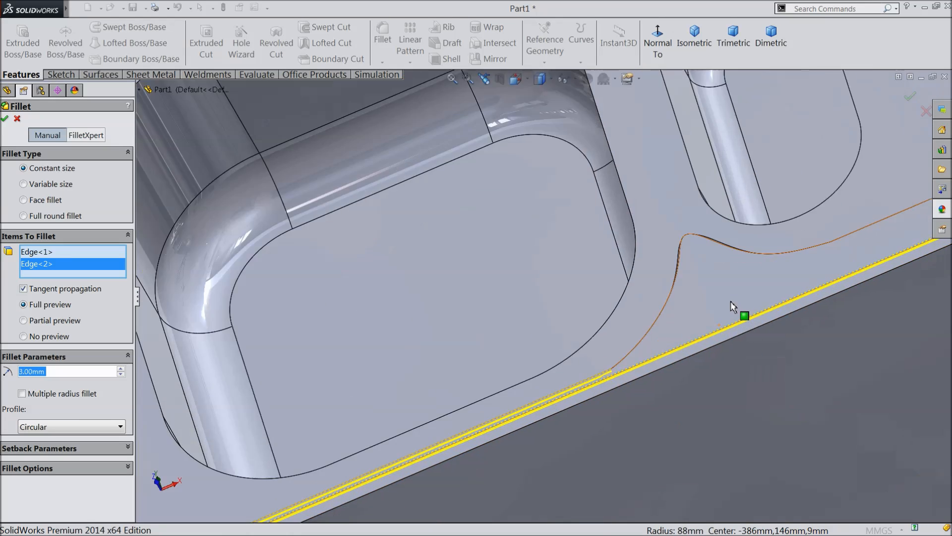
pyautogui.scroll(-2, 730, 302)
pyautogui.click(6, 119)
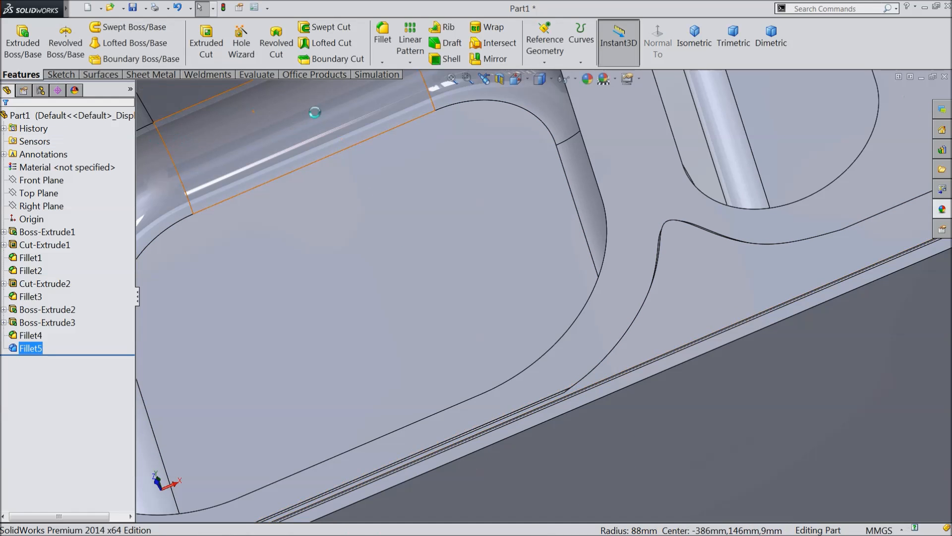
# Step: Start a 2 mm constant-size fillet and add the curved raised edge between the two bowls on the front side
pyautogui.click(383, 35)
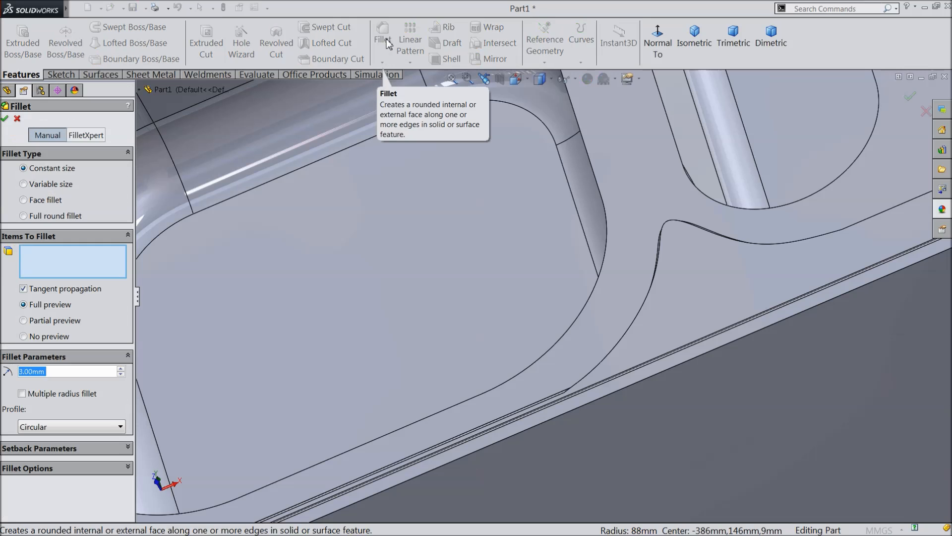
pyautogui.write('2')
pyautogui.moveTo(567, 332); pyautogui.dragTo(647, 352, button='middle')
pyautogui.scroll(-2, 640, 356)
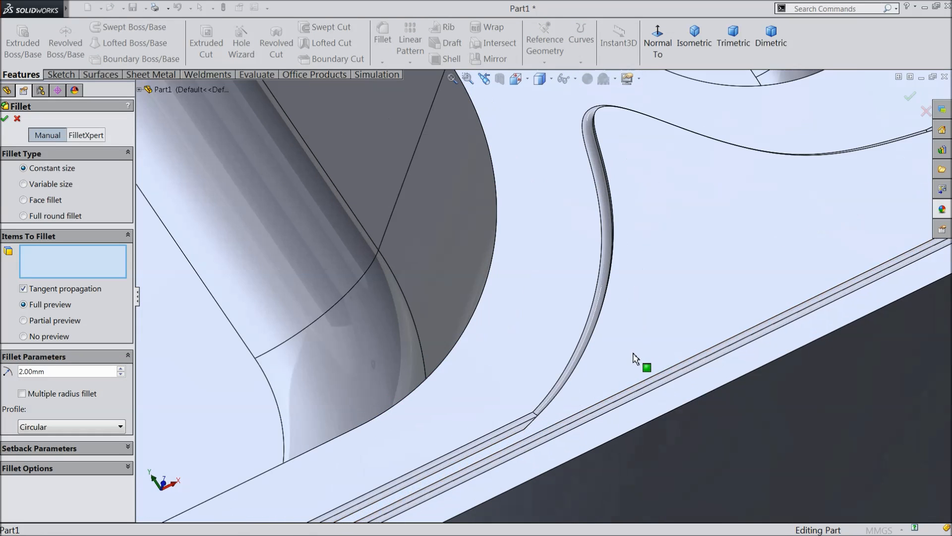
pyautogui.click(595, 342)
pyautogui.scroll(3, 620, 302)
pyautogui.scroll(3, 645, 273)
pyautogui.scroll(-6, 639, 262)
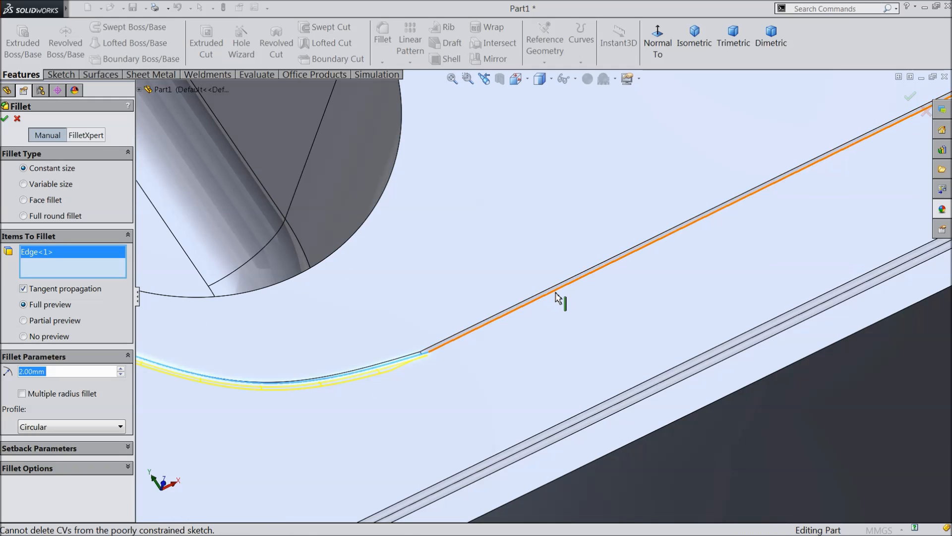
# Step: Add the drainboard's straight edge and the curved edge on the opposite side to the 2 mm fillet and apply it
pyautogui.moveTo(553, 304); pyautogui.dragTo(570, 345, button='middle')
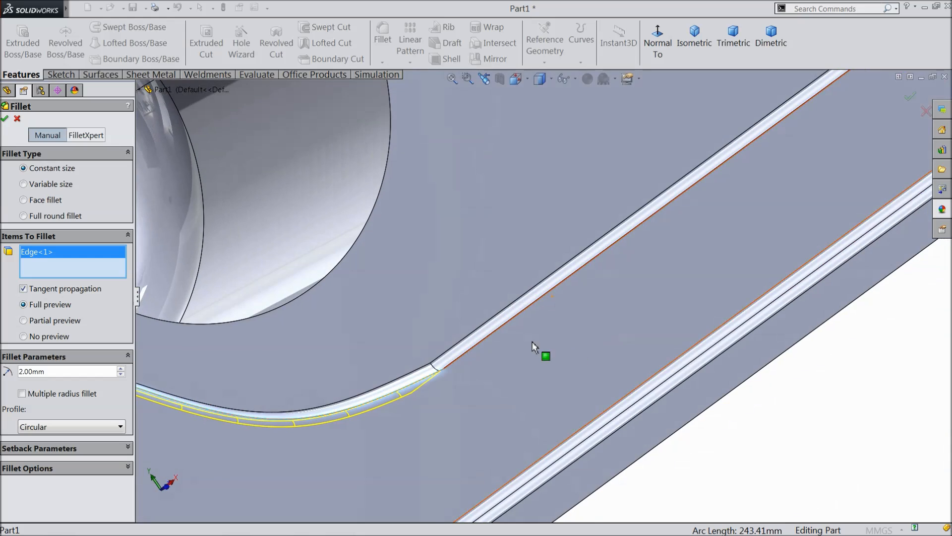
pyautogui.click(509, 327)
pyautogui.scroll(6, 509, 266)
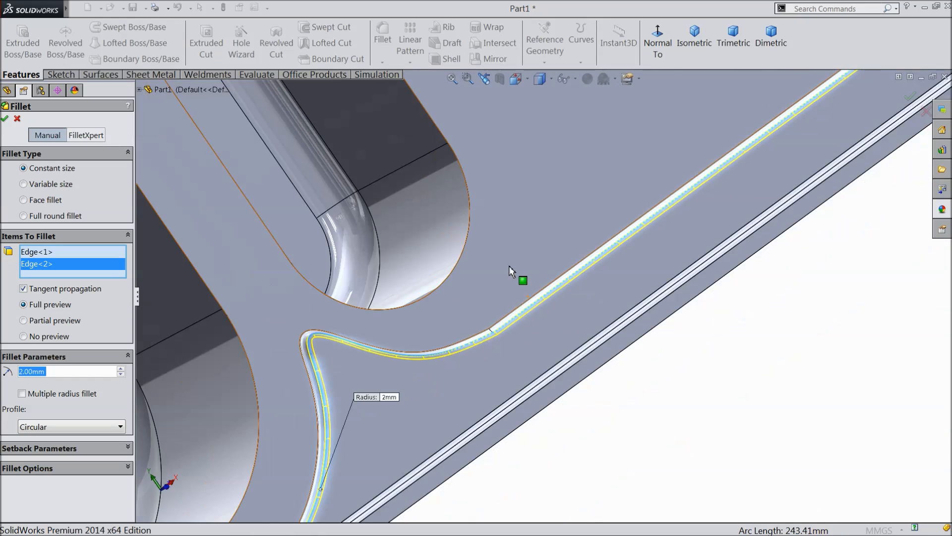
pyautogui.scroll(-6, 489, 200)
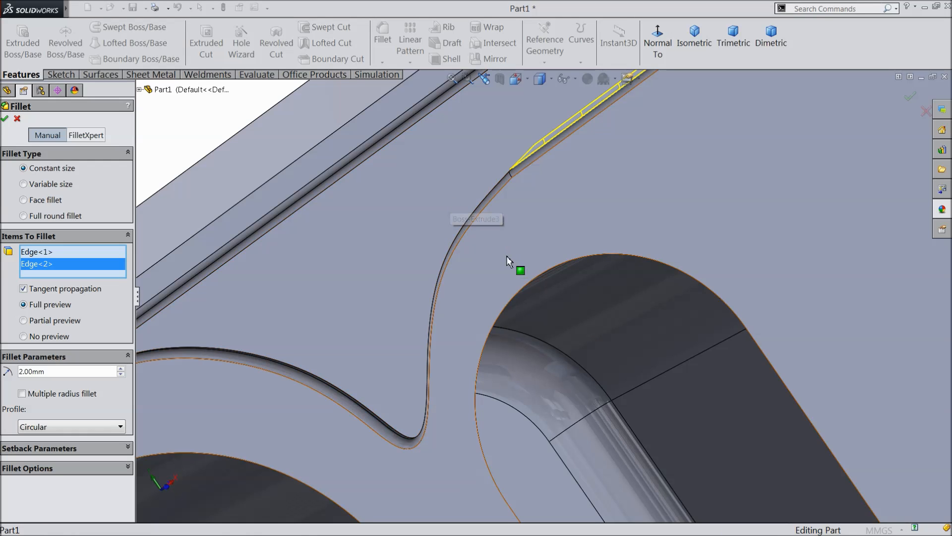
pyautogui.moveTo(507, 255); pyautogui.dragTo(485, 239, button='middle')
pyautogui.click(457, 229)
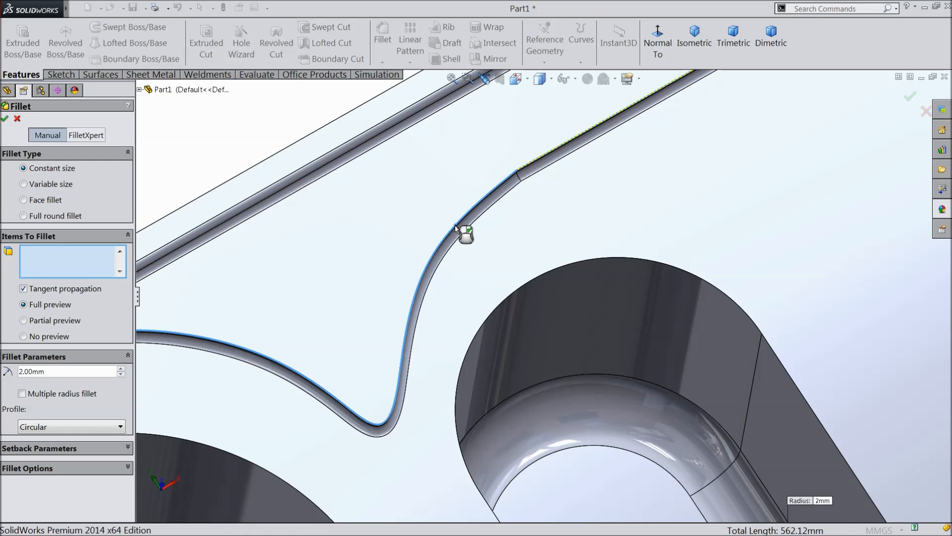
pyautogui.scroll(4, 441, 260)
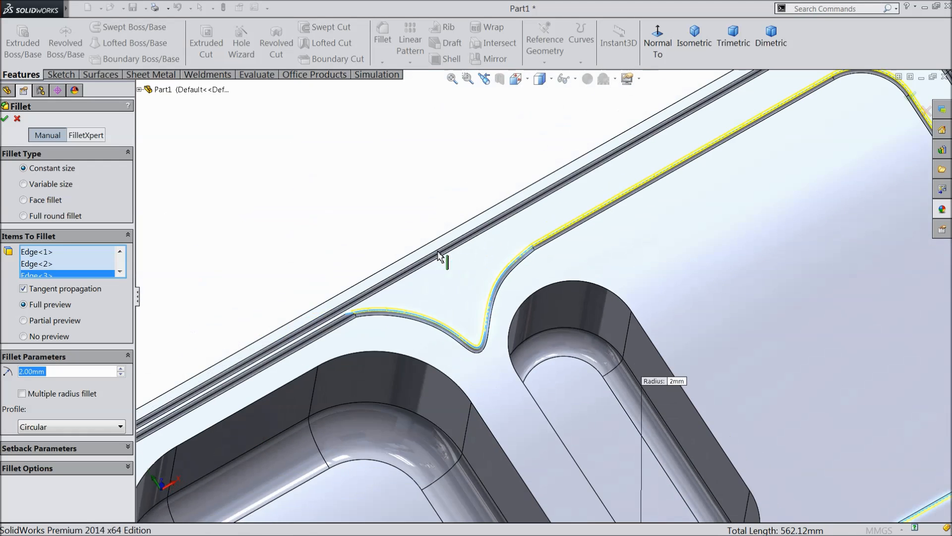
pyautogui.click(6, 119)
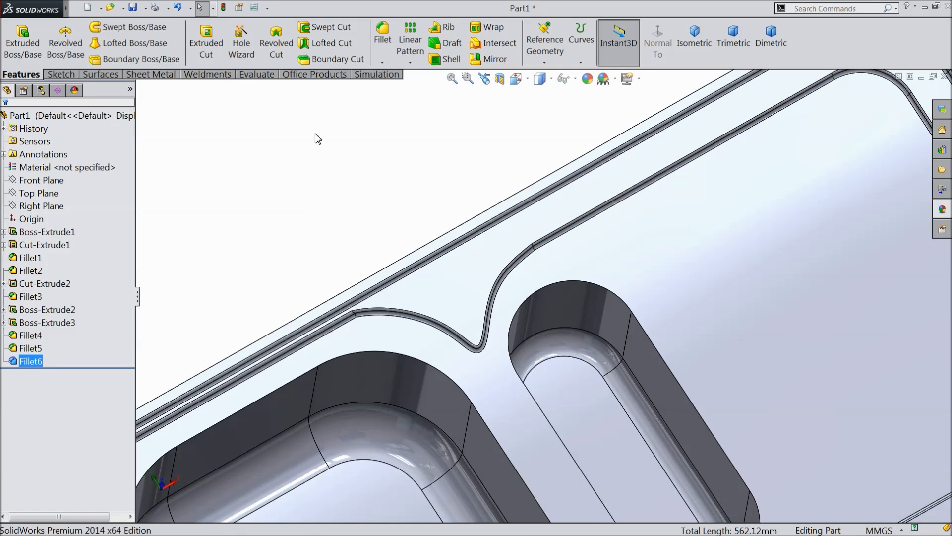
# Step: Fillet the top edge of the large bowl with an 8 mm radius
pyautogui.click(382, 50)
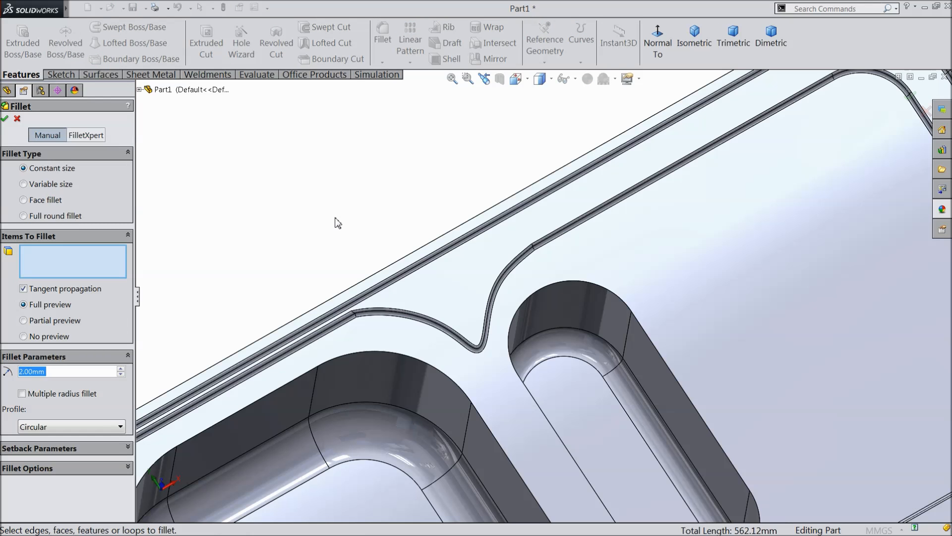
pyautogui.write('8')
pyautogui.scroll(6, 318, 233)
pyautogui.scroll(-6, 546, 367)
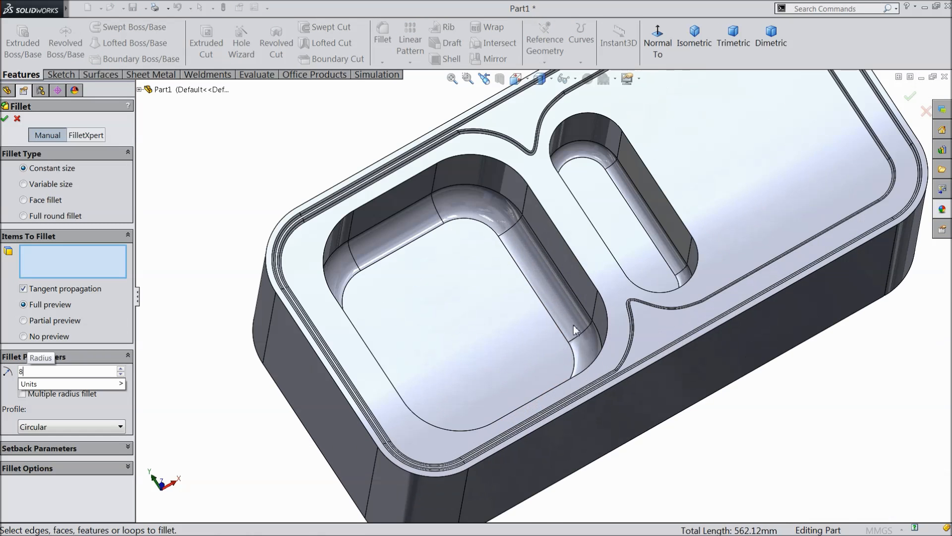
pyautogui.scroll(-2, 564, 350)
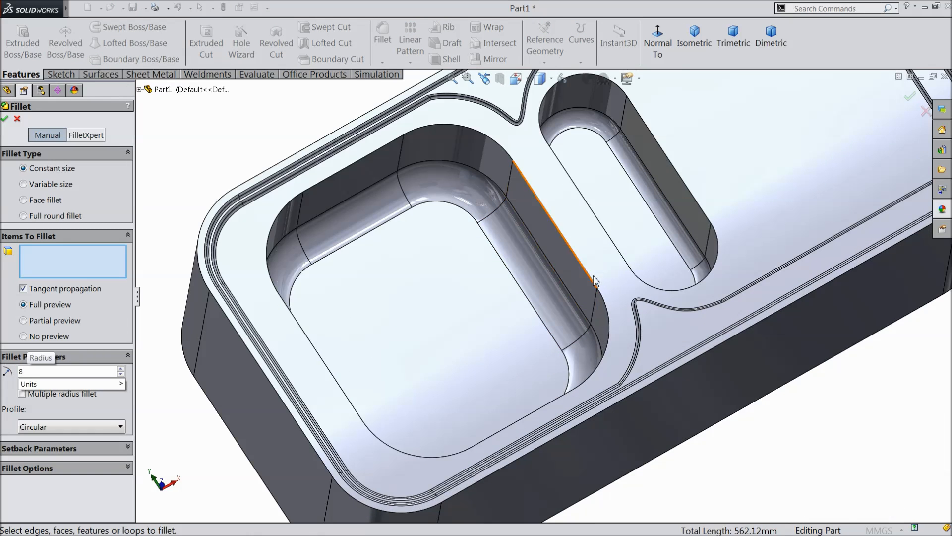
pyautogui.click(570, 247)
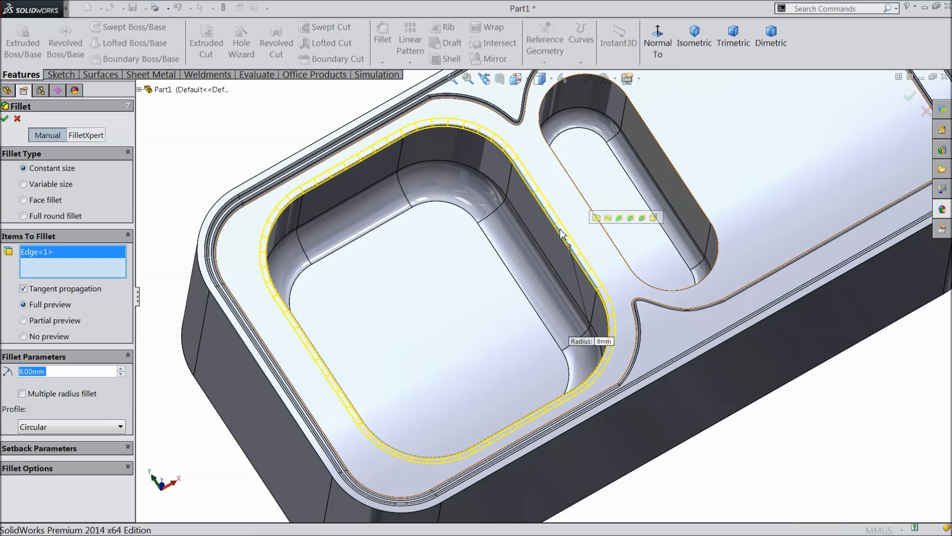
pyautogui.click(6, 119)
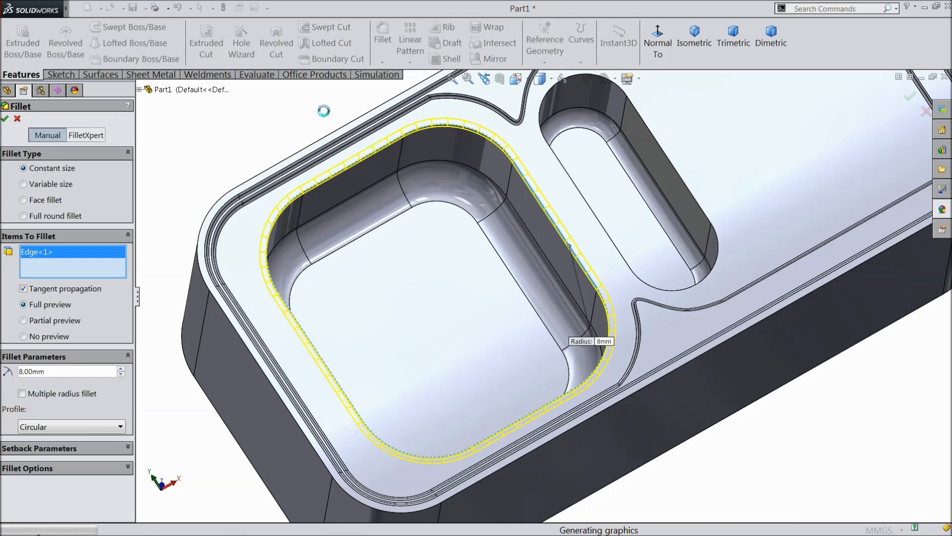
# Step: Fillet the top edge of the small oval bowl with a 7 mm radius
pyautogui.click(381, 49)
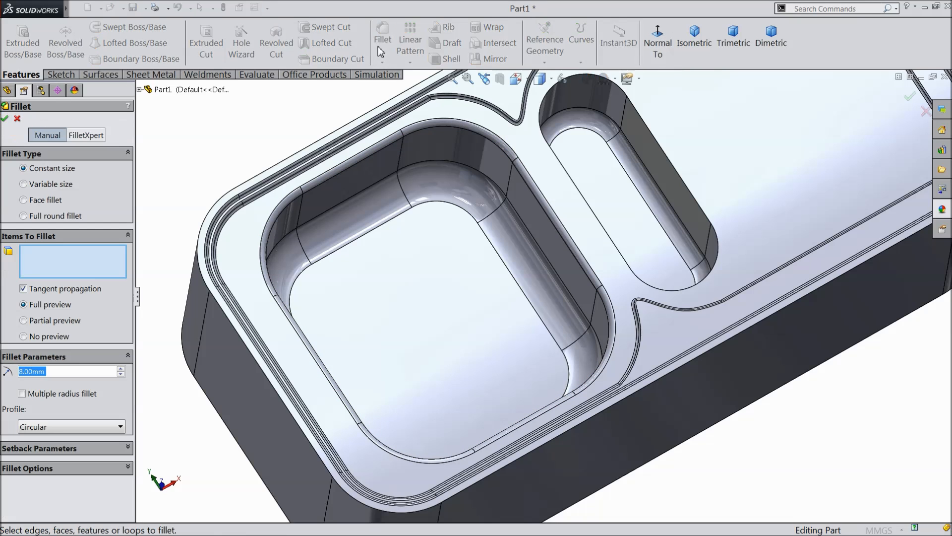
pyautogui.write('7')
pyautogui.press('Return')
pyautogui.moveTo(665, 323); pyautogui.dragTo(631, 295, button='middle')
pyautogui.scroll(-5, 743, 234)
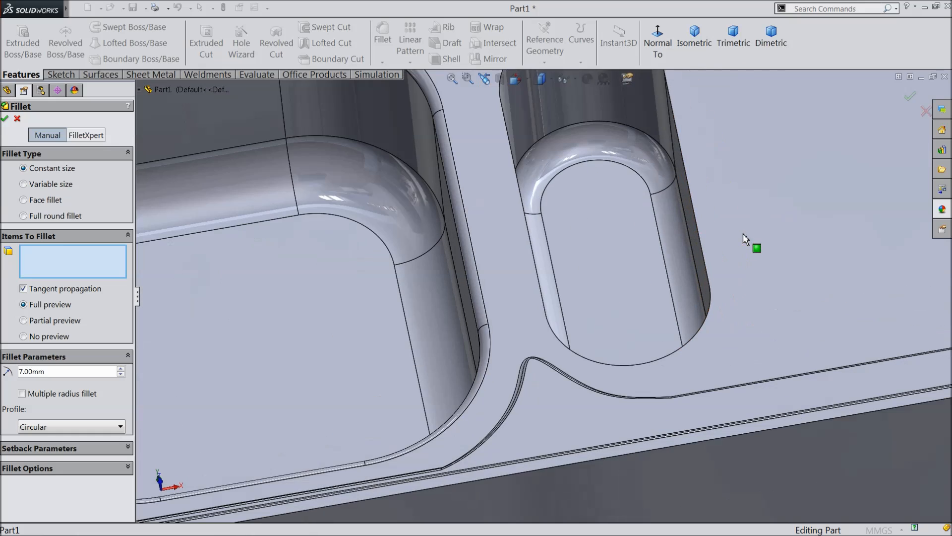
pyautogui.click(696, 231)
pyautogui.scroll(5, 665, 213)
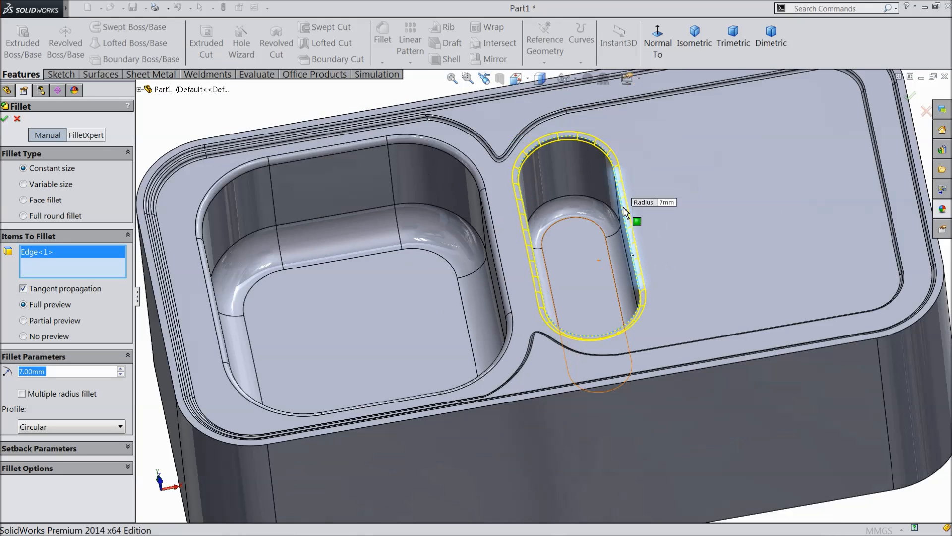
pyautogui.scroll(-4, 615, 201)
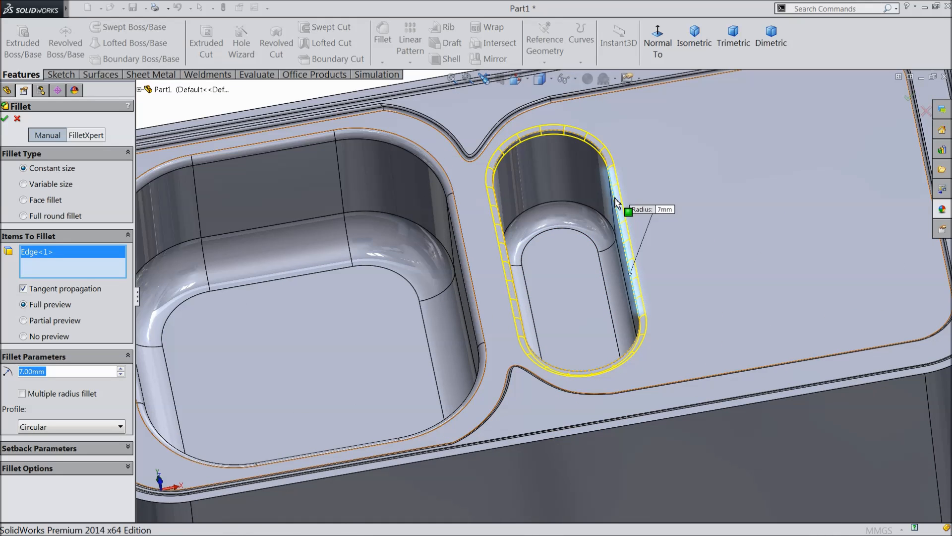
pyautogui.click(6, 119)
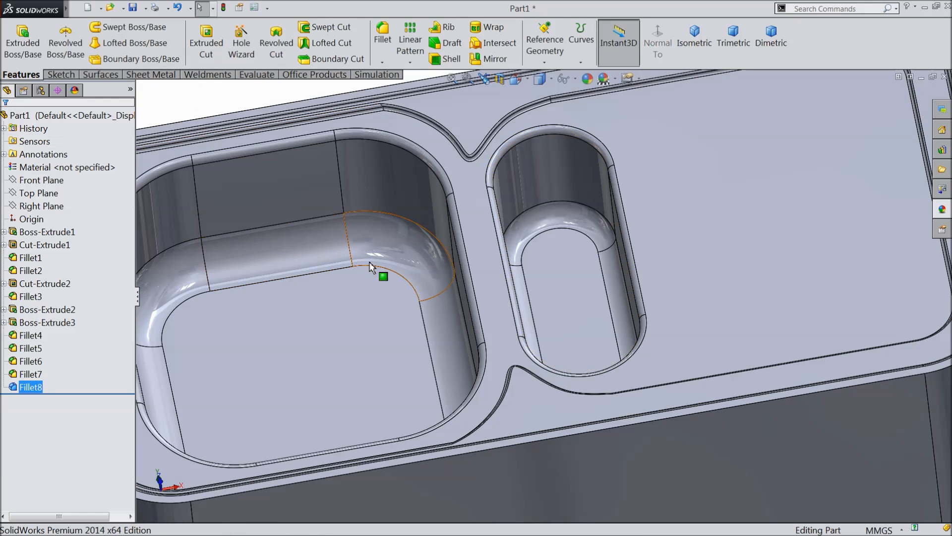
# Step: Start a 2.5 mm Shell and choose the block's front face, both front corner faces and an adjoining end face for removal
pyautogui.scroll(3, 392, 293)
pyautogui.moveTo(397, 299)
pyautogui.mouseDown(button='middle')
pyautogui.moveTo(418, 287)
pyautogui.moveTo(399, 278)
pyautogui.moveTo(410, 290)
pyautogui.mouseUp(button='middle')
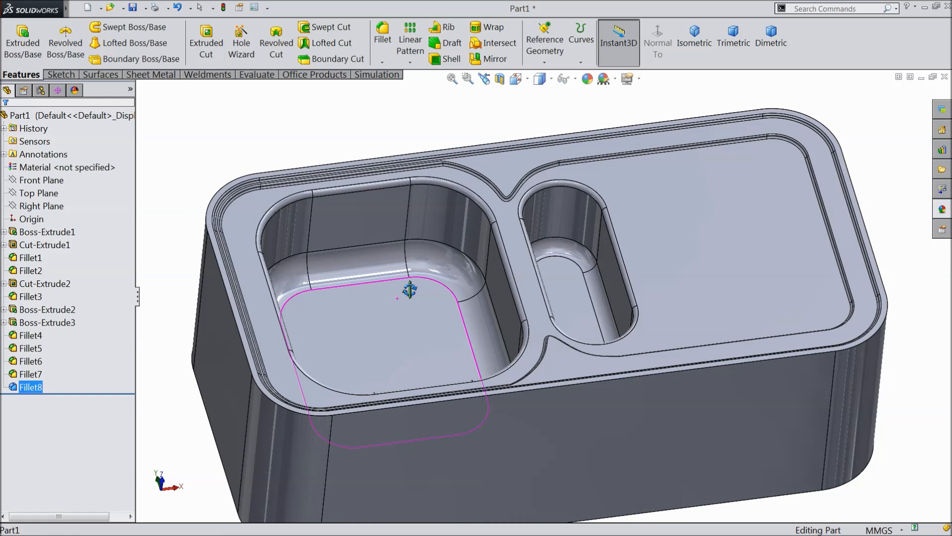
pyautogui.moveTo(410, 289); pyautogui.dragTo(545, 366, button='middle')
pyautogui.scroll(4, 431, 310)
pyautogui.scroll(-3, 448, 287)
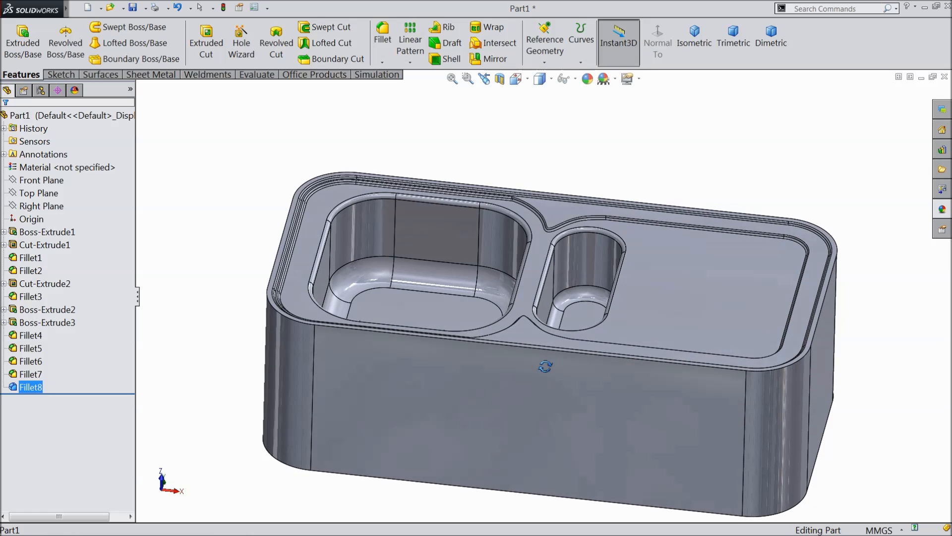
pyautogui.click(449, 61)
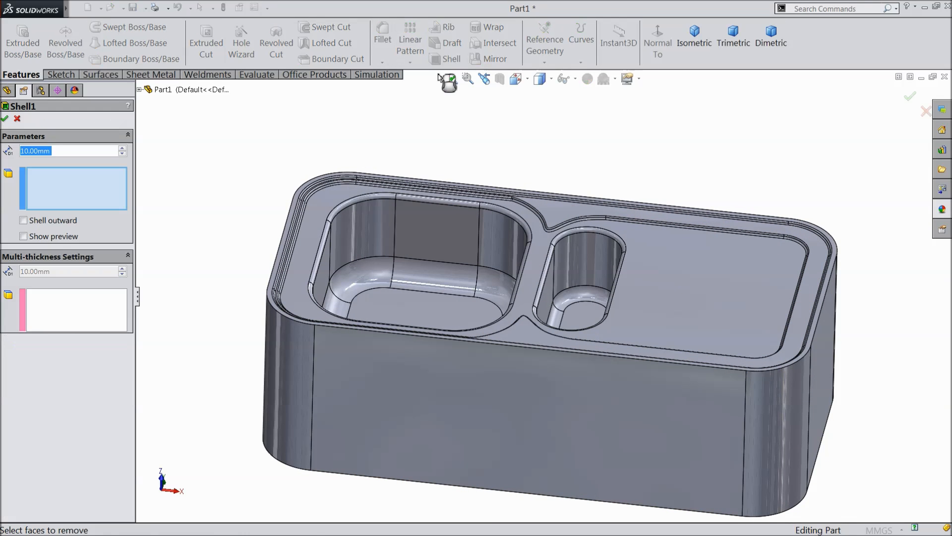
pyautogui.write('2.5')
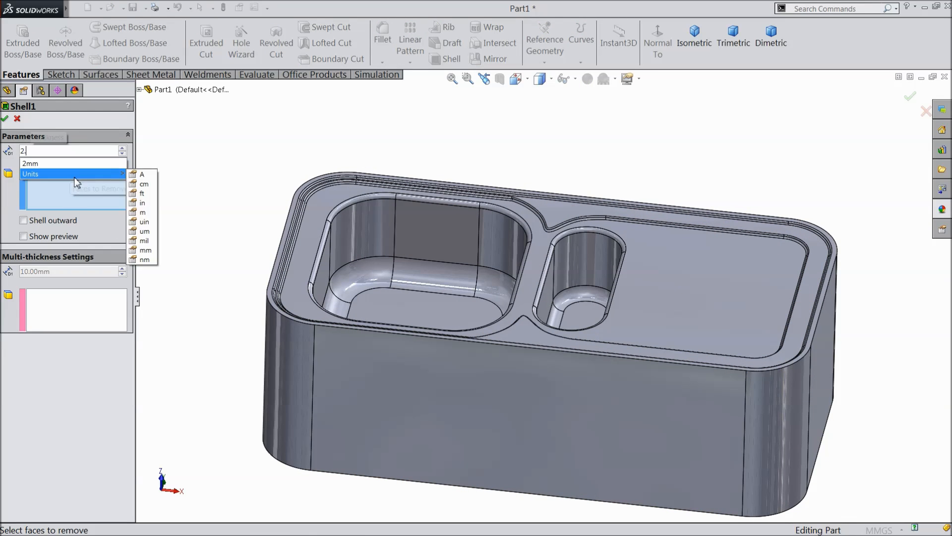
pyautogui.click(427, 377)
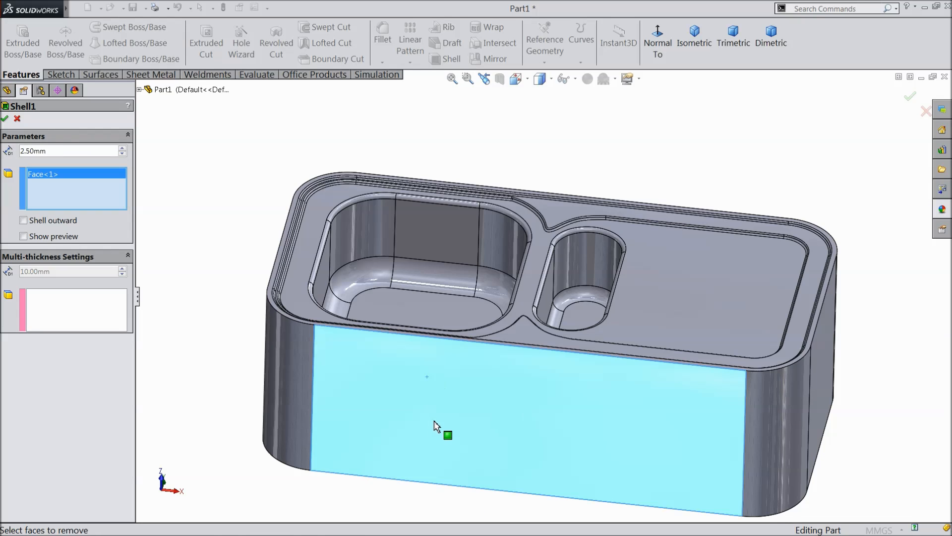
pyautogui.scroll(5, 431, 416)
pyautogui.click(400, 372)
pyautogui.click(673, 375)
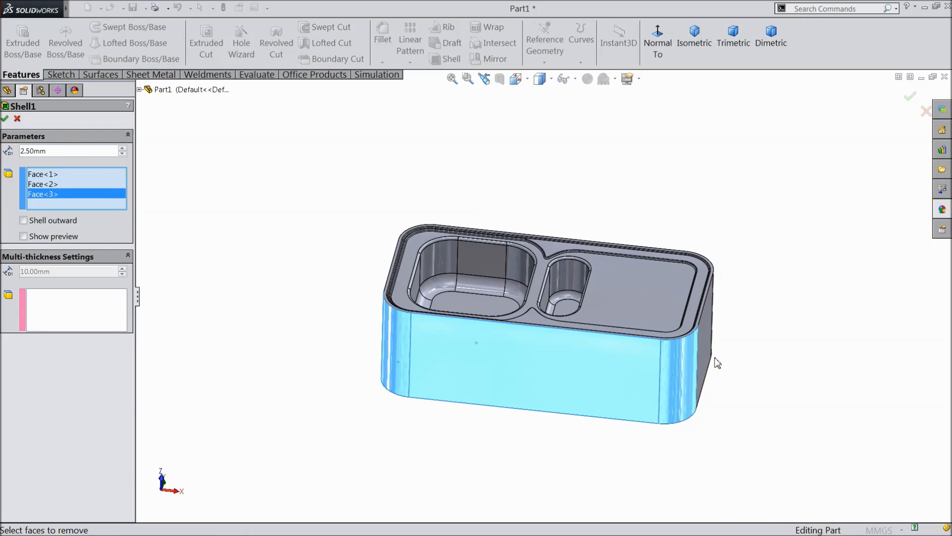
pyautogui.click(706, 348)
# Step: Add the block's bottom and all remaining outer side and corner faces to the faces to remove, and apply the 2.5 mm shell
pyautogui.moveTo(561, 448); pyautogui.dragTo(569, 344, button='middle')
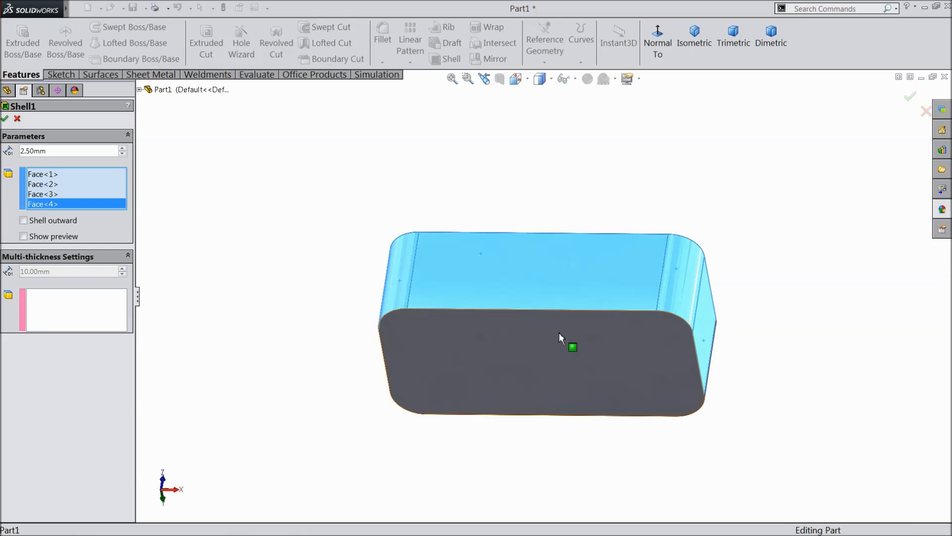
pyautogui.click(569, 344)
pyautogui.moveTo(588, 414); pyautogui.dragTo(557, 221, button='middle')
pyautogui.click(680, 349)
pyautogui.click(641, 373)
pyautogui.moveTo(640, 373); pyautogui.dragTo(568, 344, button='middle')
pyautogui.click(511, 353)
pyautogui.moveTo(521, 272); pyautogui.dragTo(511, 326, button='middle')
pyautogui.scroll(-5, 556, 341)
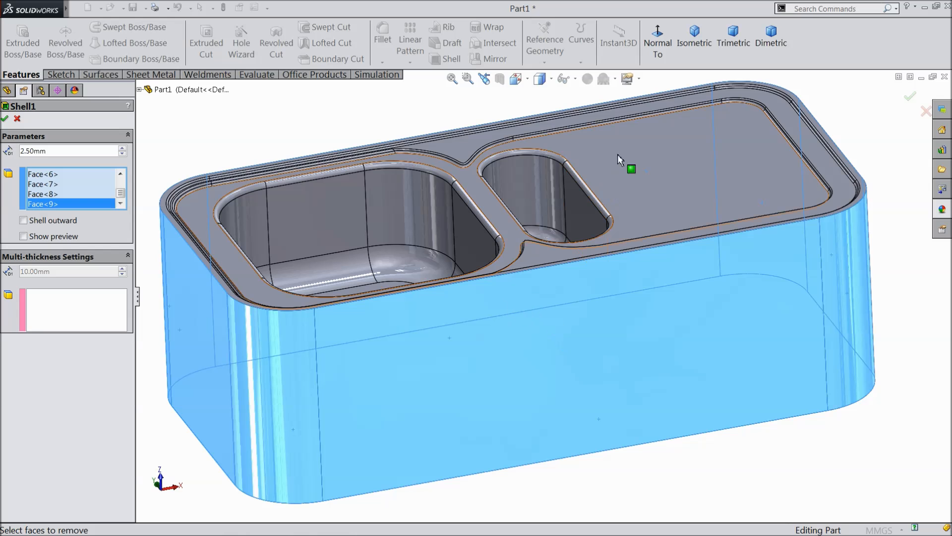
pyautogui.click(638, 79)
pyautogui.click(645, 97)
pyautogui.moveTo(578, 233); pyautogui.dragTo(569, 238, button='middle')
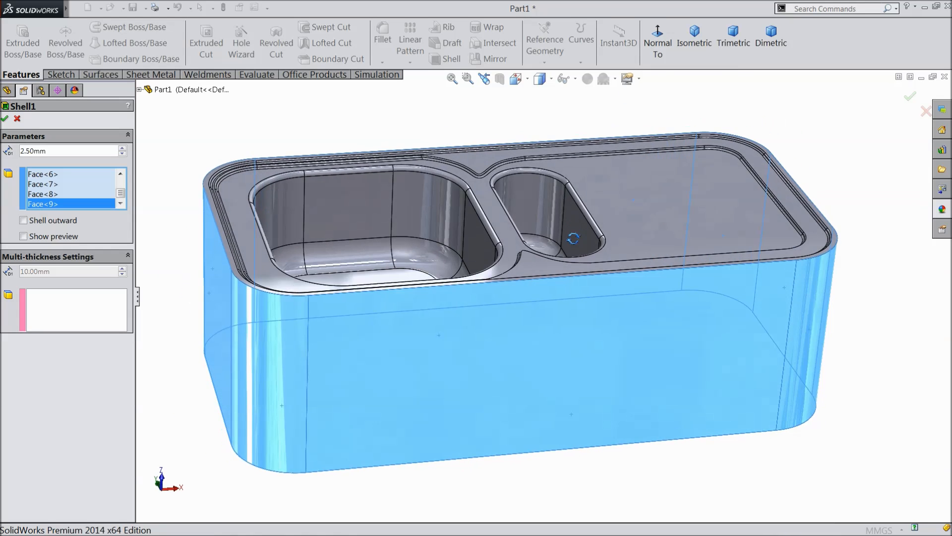
pyautogui.scroll(-1, 538, 243)
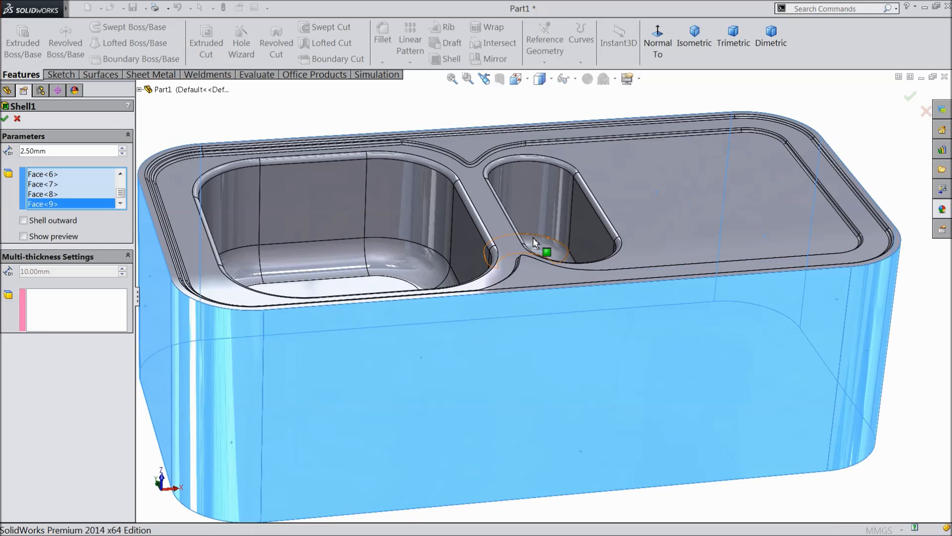
pyautogui.click(5, 119)
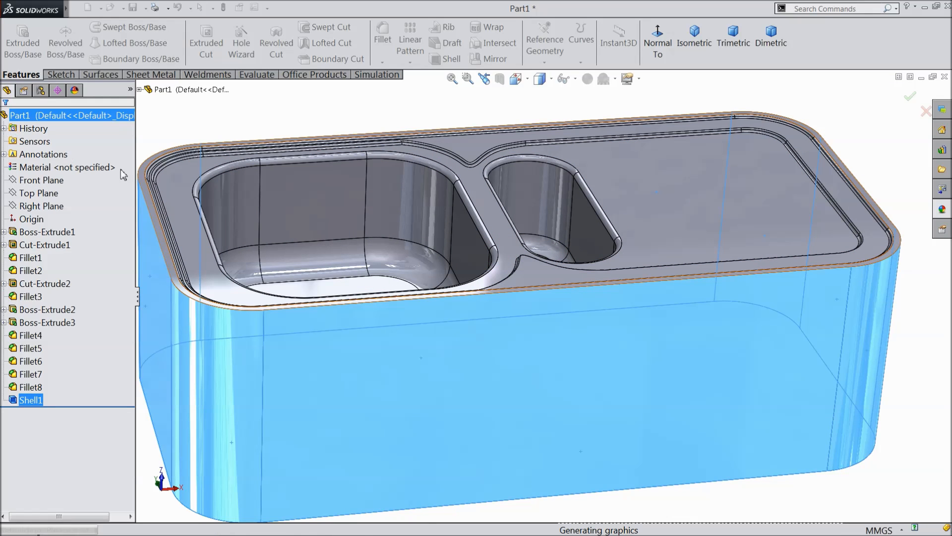
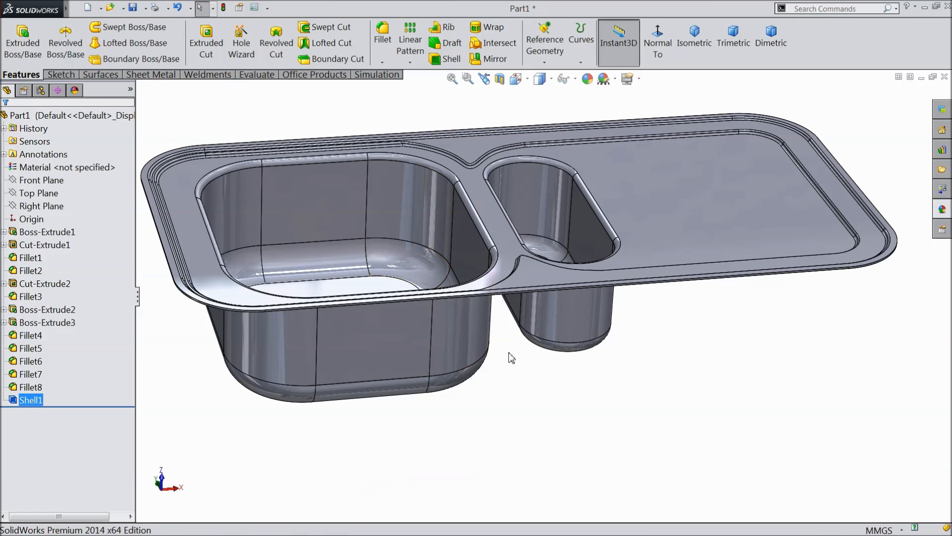
pyautogui.click(513, 361)
pyautogui.moveTo(514, 360); pyautogui.dragTo(514, 239, button='middle')
pyautogui.moveTo(515, 192); pyautogui.dragTo(575, 222, button='middle')
pyautogui.scroll(-2, 530, 192)
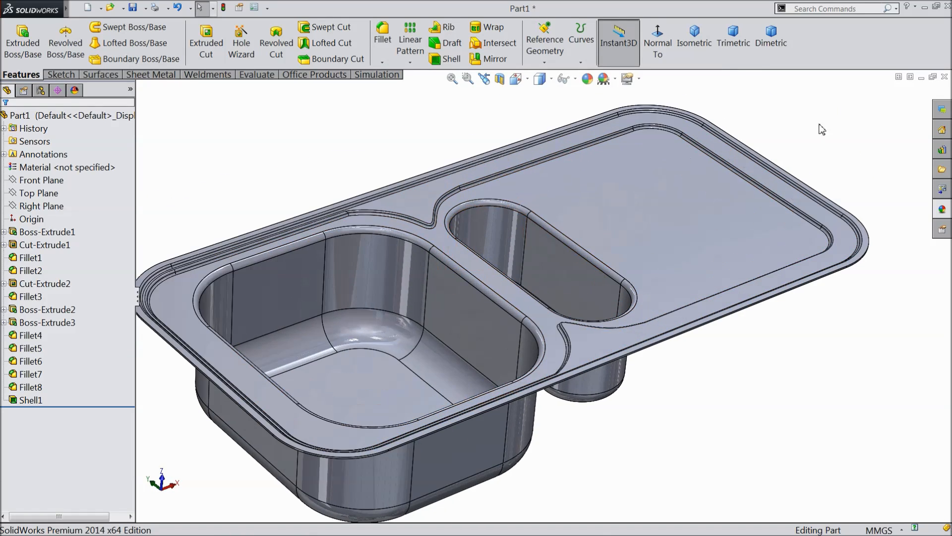
# Step: Start a sketch on the drainboard's flat top face and view it face-on
pyautogui.moveTo(634, 273)
pyautogui.mouseDown(button='middle')
pyautogui.moveTo(621, 262)
pyautogui.moveTo(631, 268)
pyautogui.mouseUp(button='middle')
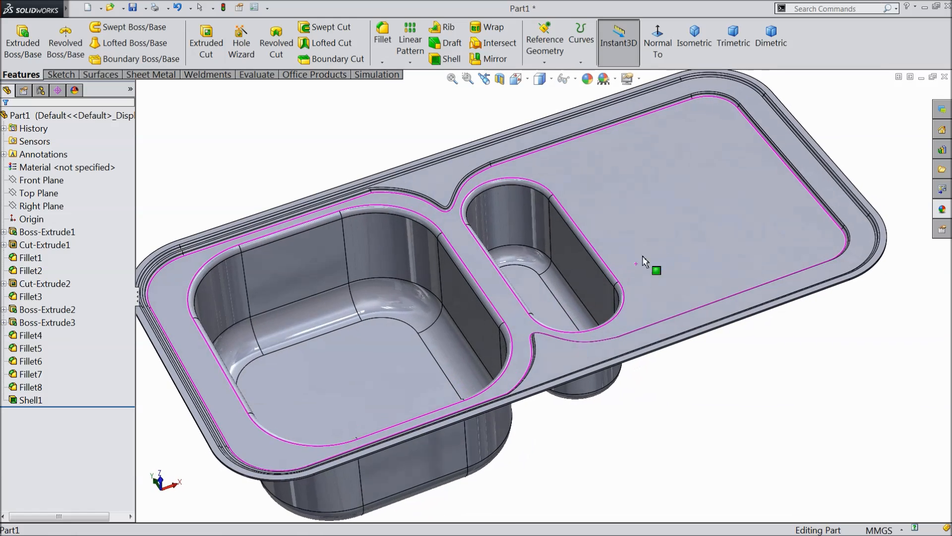
pyautogui.click(679, 208)
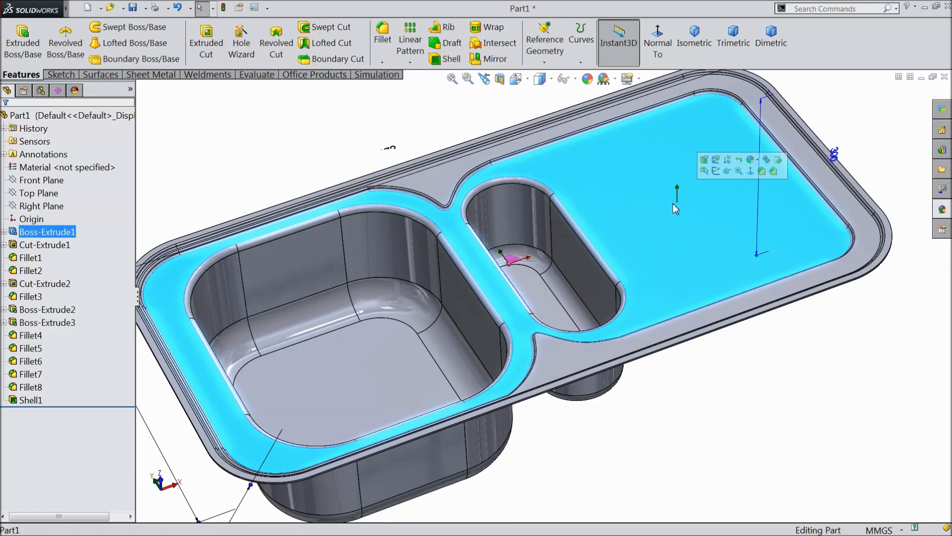
pyautogui.click(733, 170)
pyautogui.click(656, 45)
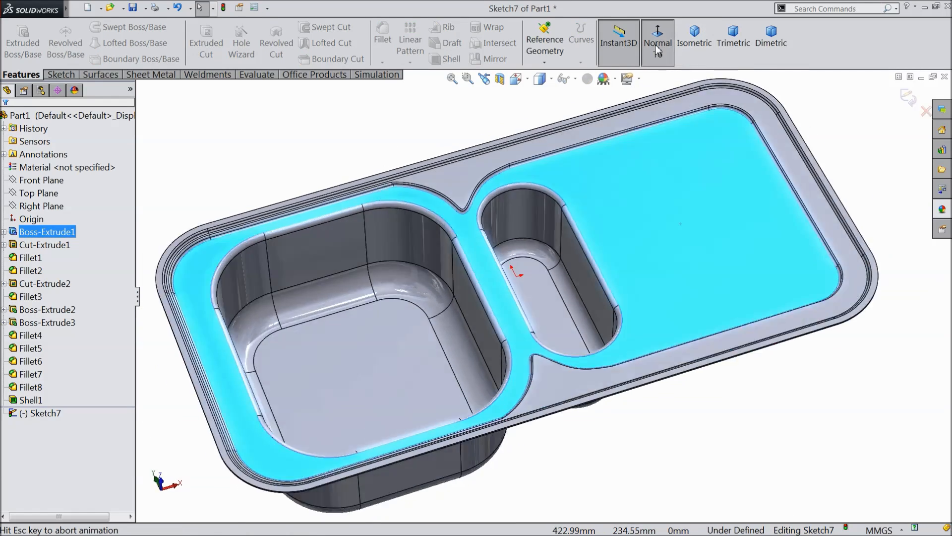
# Step: Draw a horizontal construction centerline from the origin to the sink's outer edge at the drainboard end
pyautogui.click(68, 75)
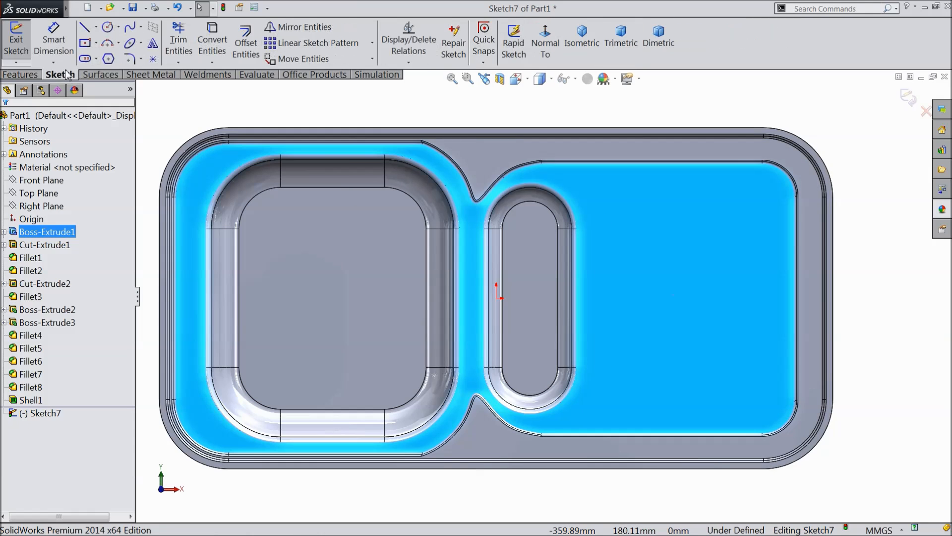
pyautogui.click(97, 29)
pyautogui.click(99, 58)
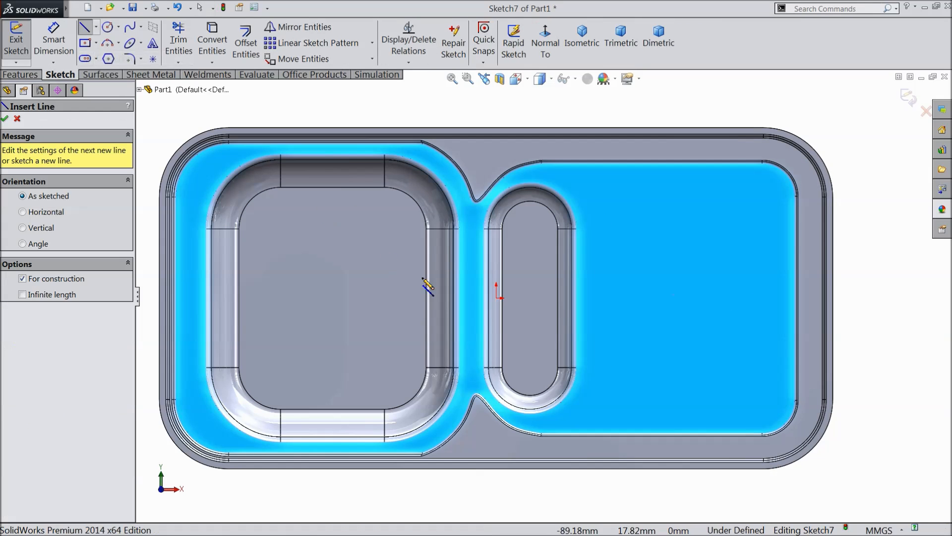
pyautogui.click(501, 298)
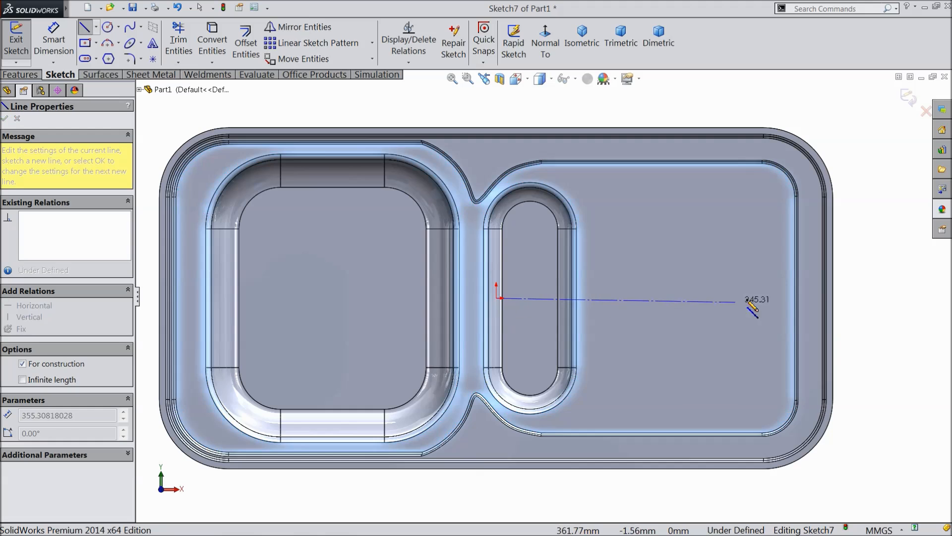
pyautogui.click(833, 298)
pyautogui.rightClick(865, 261)
pyautogui.click(849, 99)
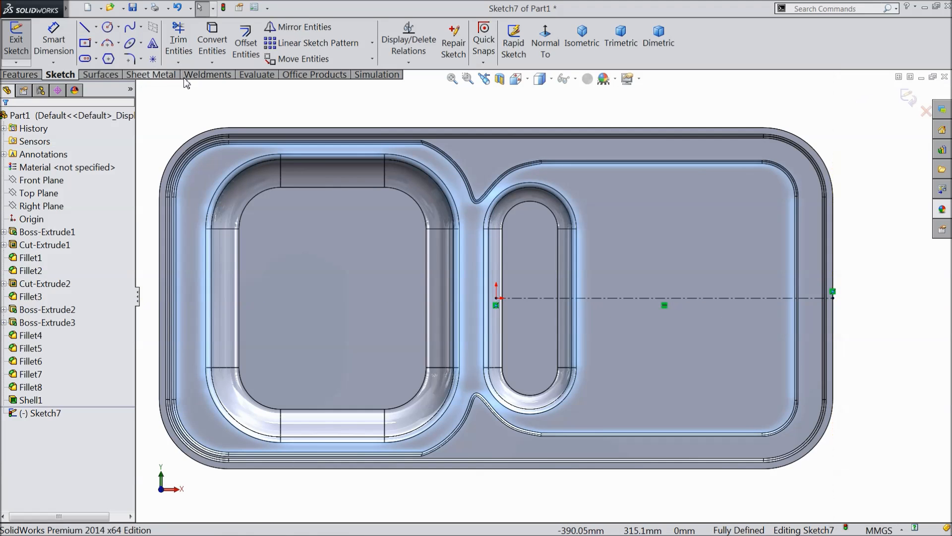
# Step: Sketch a horizontal centerpoint straight slot at the centerline's midpoint, about 201 mm between arc centres and 46 mm wide
pyautogui.click(96, 60)
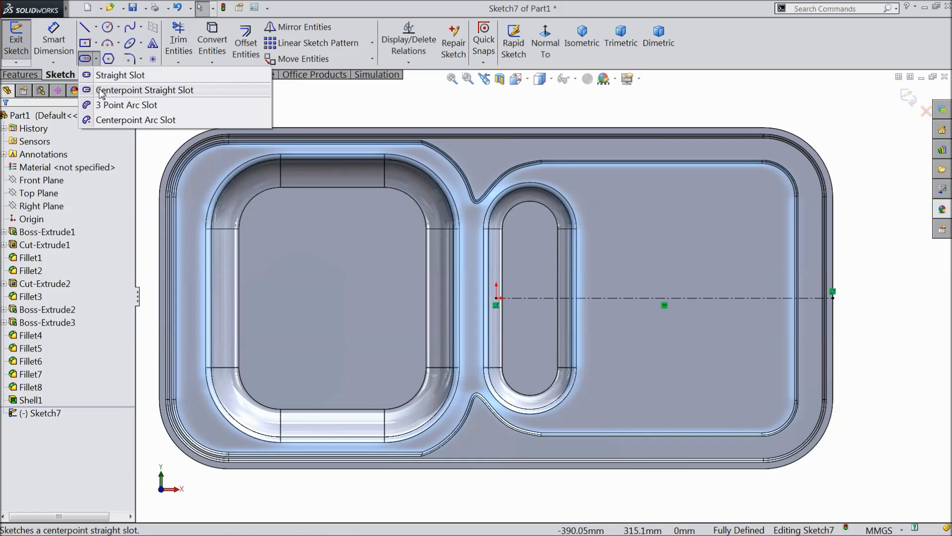
pyautogui.click(102, 91)
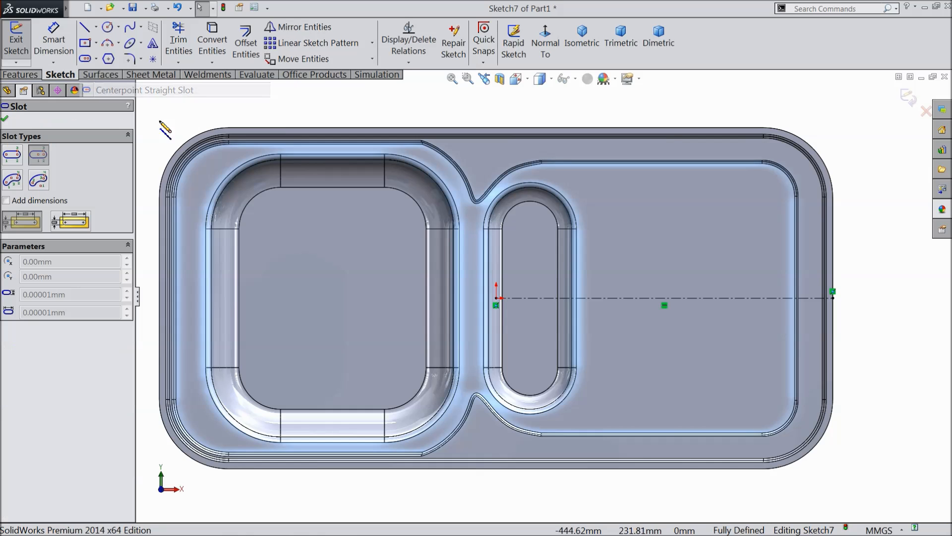
pyautogui.click(664, 297)
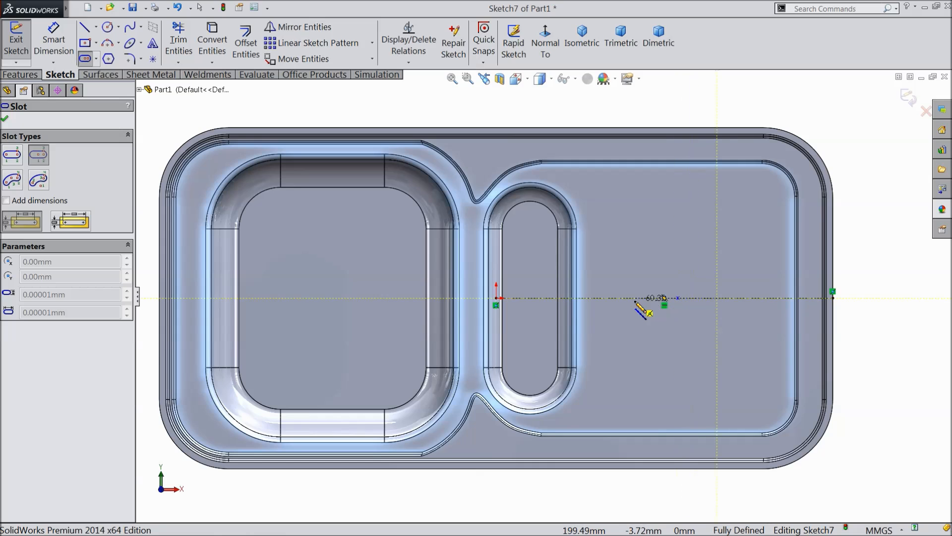
pyautogui.click(609, 299)
pyautogui.click(747, 315)
pyautogui.scroll(-2, 746, 319)
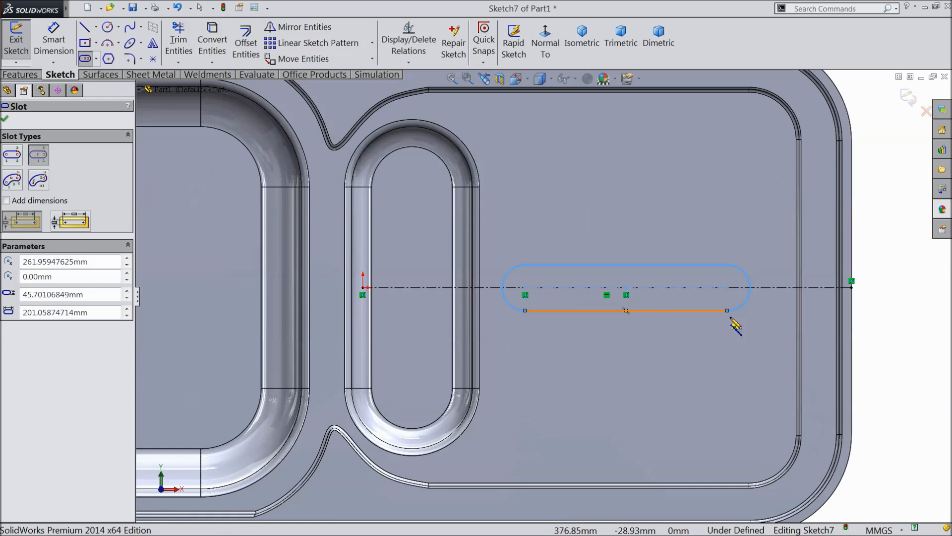
# Step: Dimension the width between the slot's two straight sides and set it to 25 mm
pyautogui.press('d')
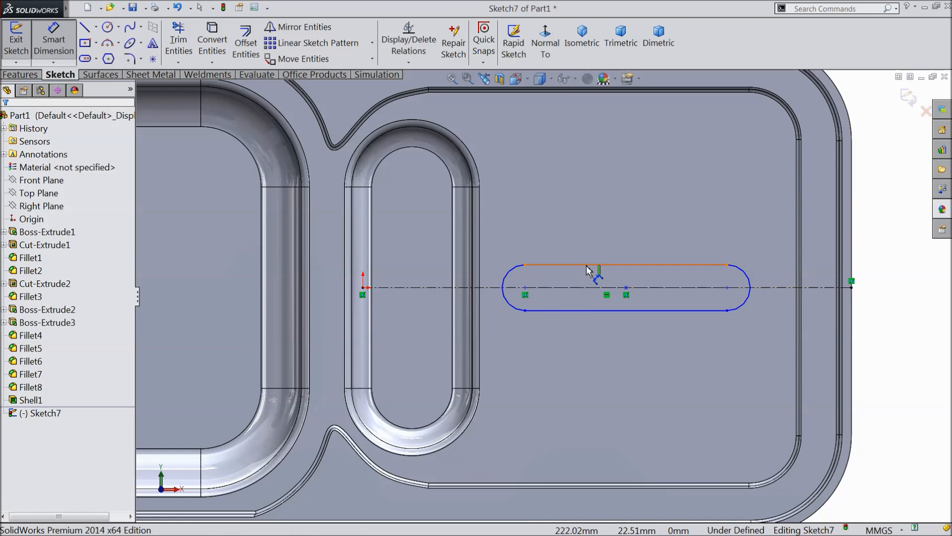
pyautogui.click(588, 271)
pyautogui.click(594, 311)
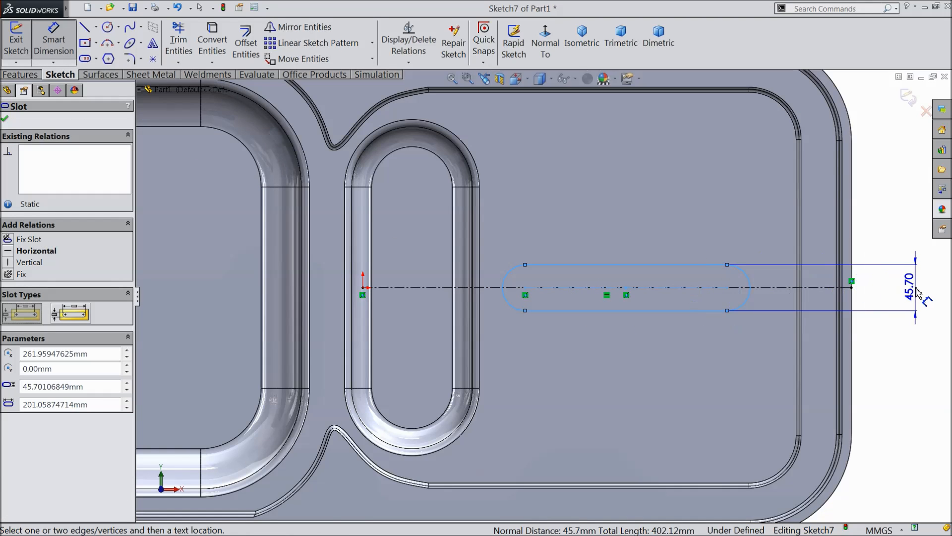
pyautogui.click(916, 292)
pyautogui.write('25')
pyautogui.click(863, 275)
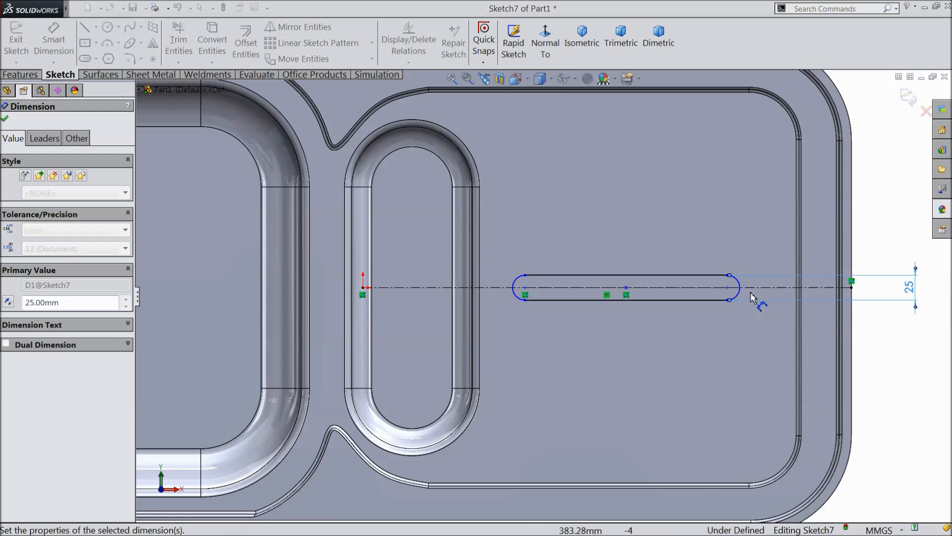
# Step: Dimension the distance between the slot's two arc centres and set it to 235.5 mm
pyautogui.click(728, 288)
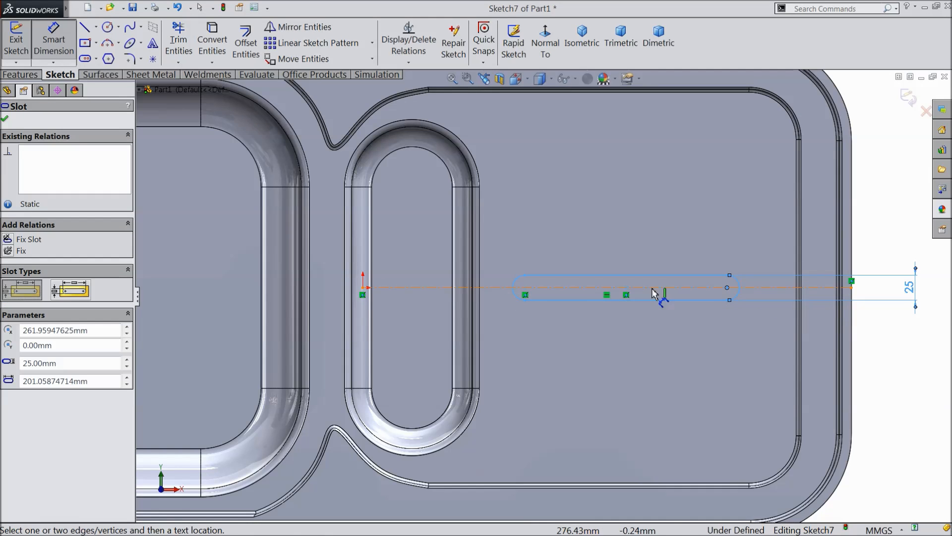
pyautogui.click(525, 288)
pyautogui.click(603, 253)
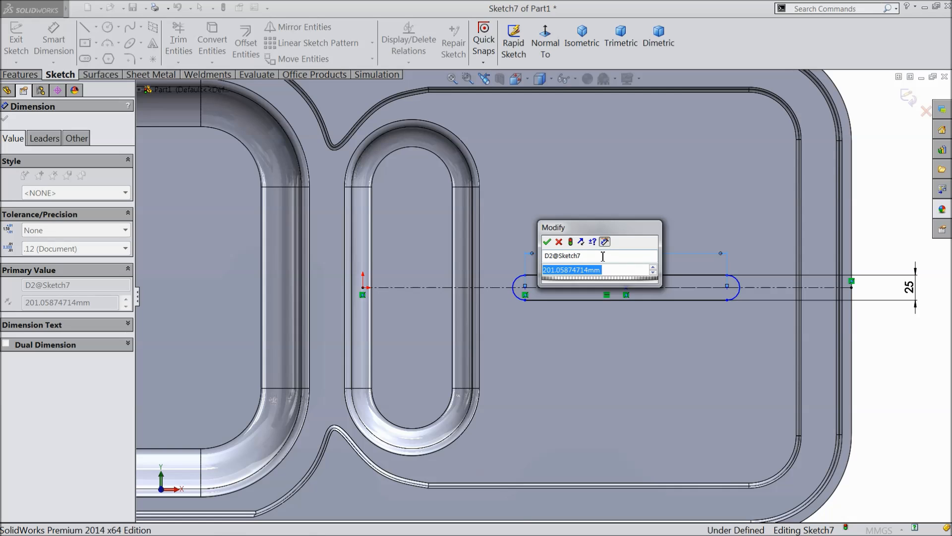
pyautogui.write('235.5')
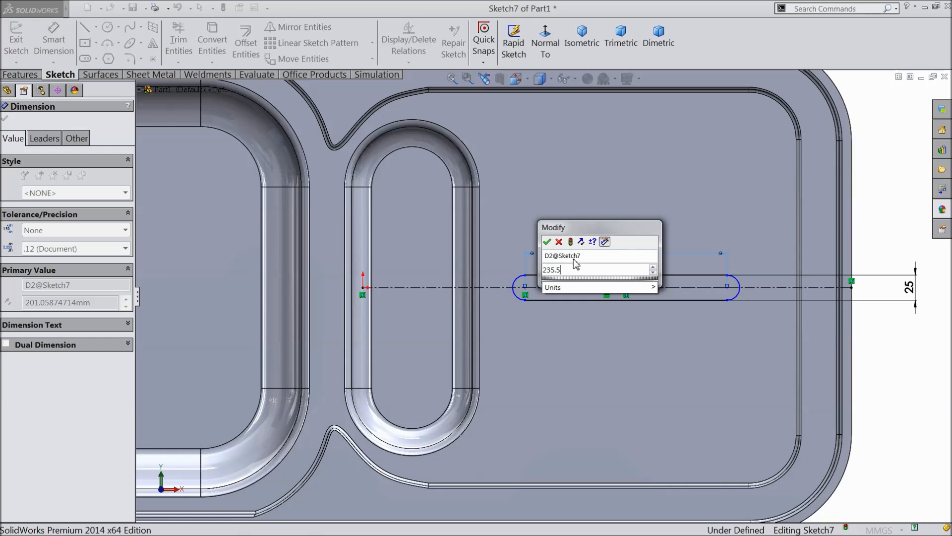
pyautogui.click(547, 243)
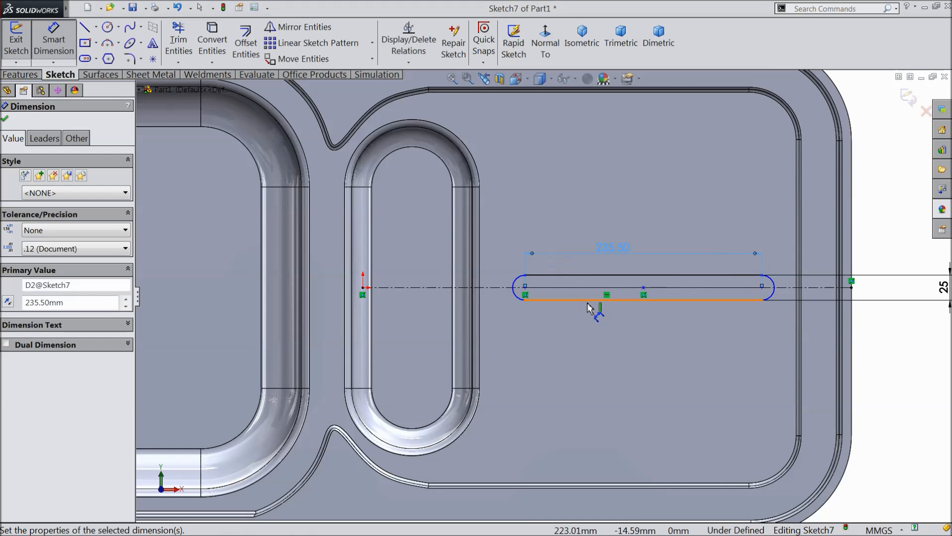
# Step: Dimension the slot's outer arc centre from the sink's outer edge at the drainboard end and set it to 95.6 mm
pyautogui.click(769, 293)
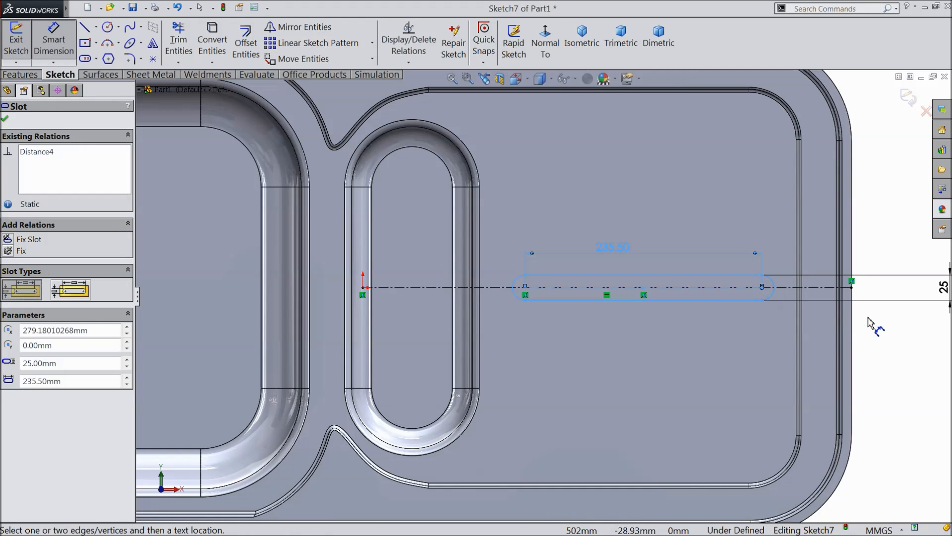
pyautogui.click(852, 320)
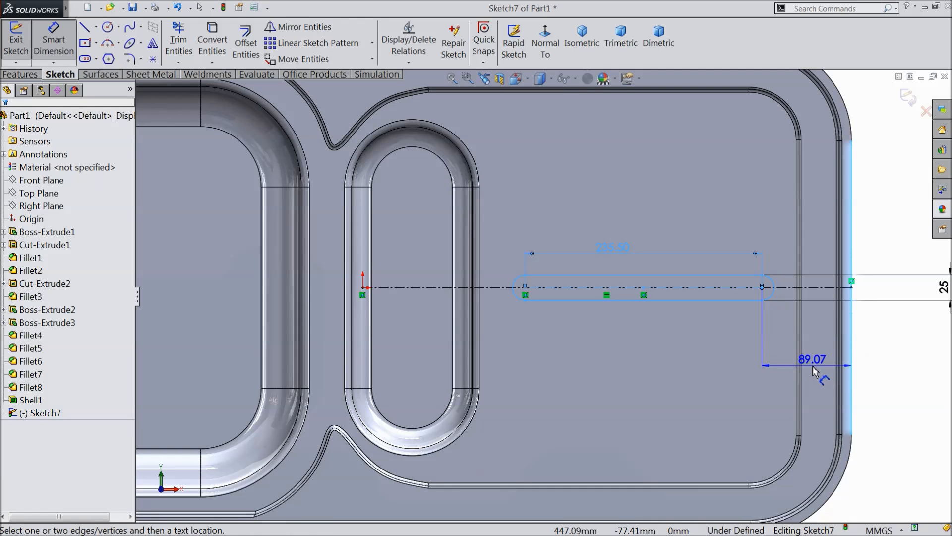
pyautogui.click(814, 371)
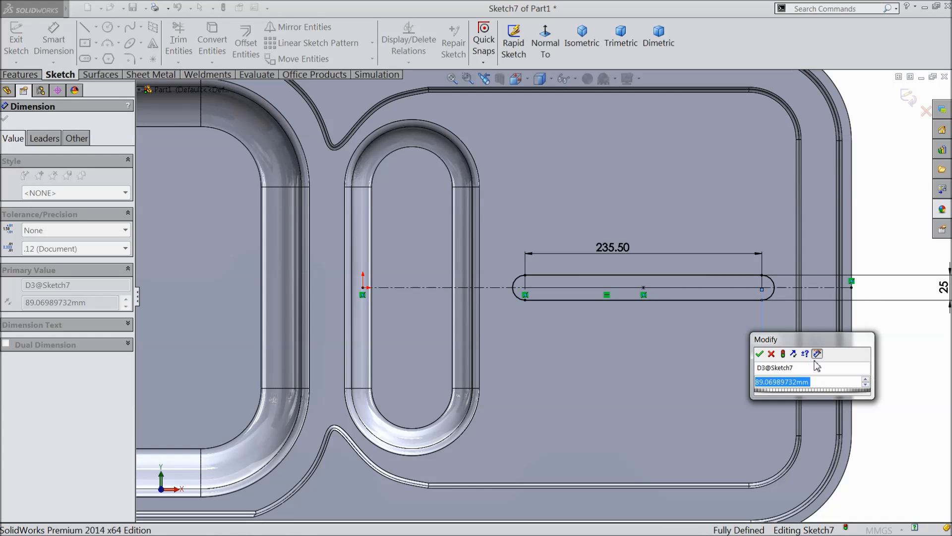
pyautogui.write('95.')
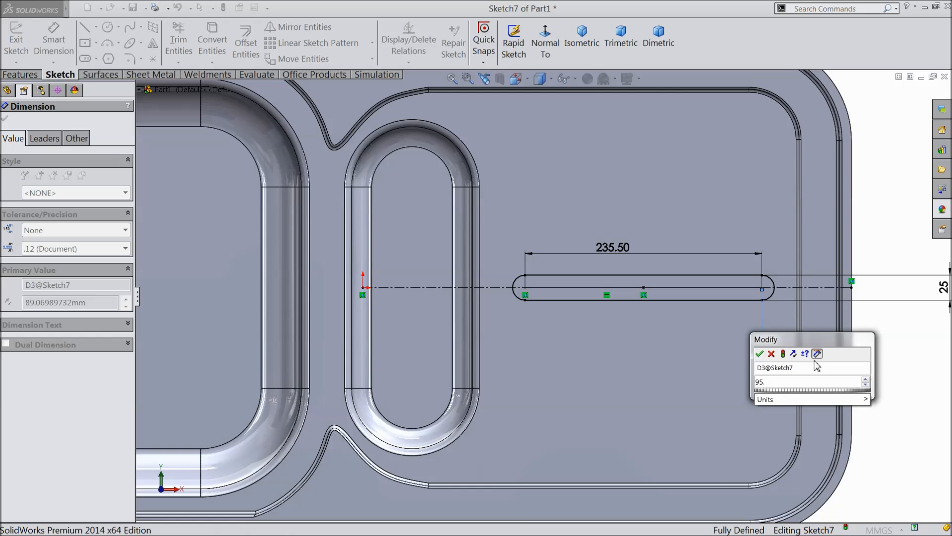
pyautogui.write('6')
pyautogui.click(759, 354)
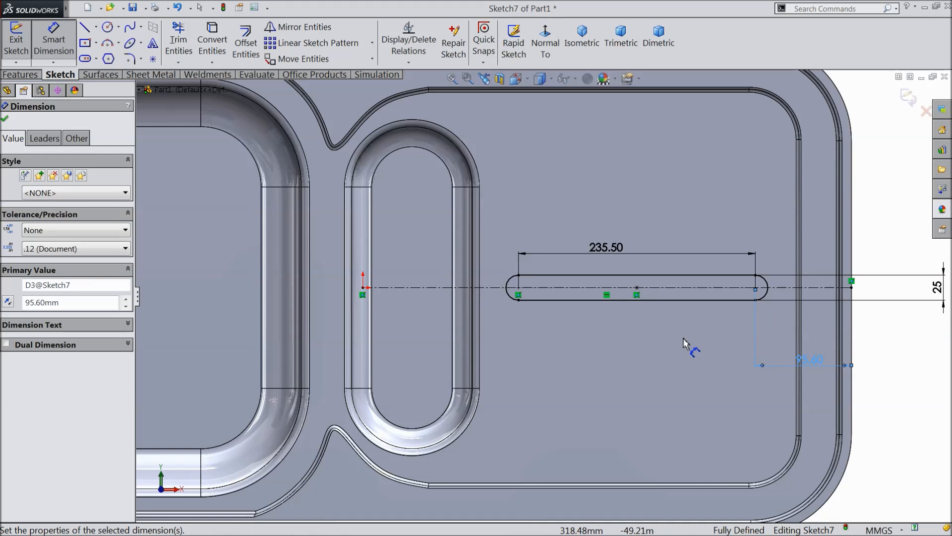
pyautogui.scroll(-1, 677, 296)
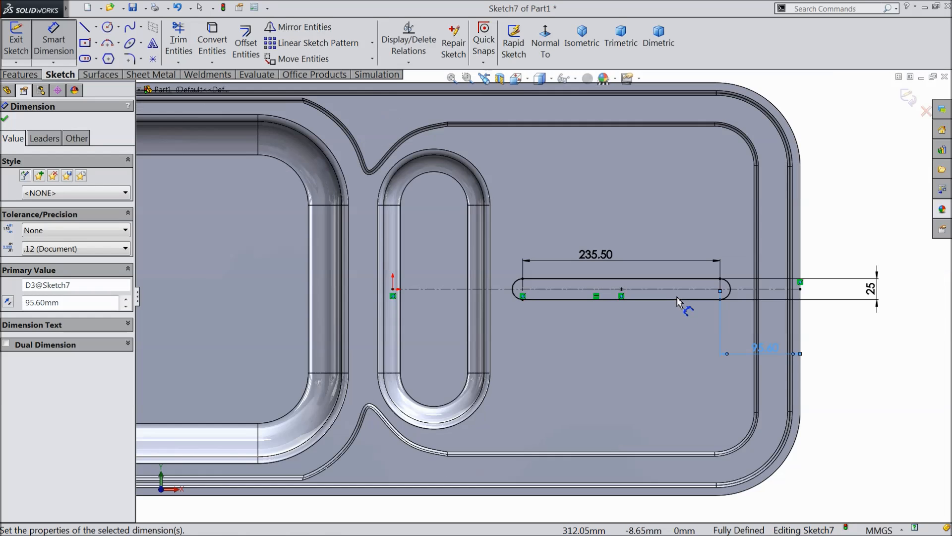
pyautogui.scroll(1, 667, 299)
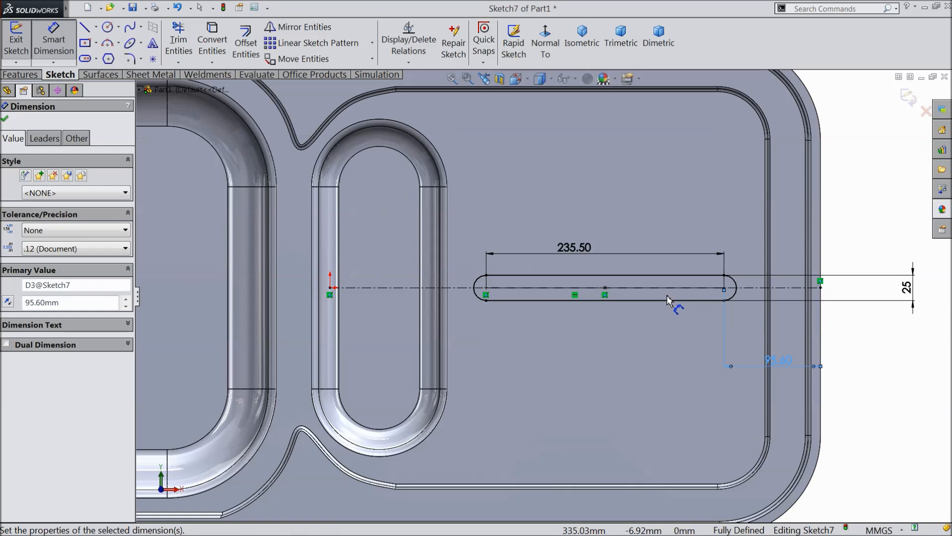
pyautogui.click(5, 119)
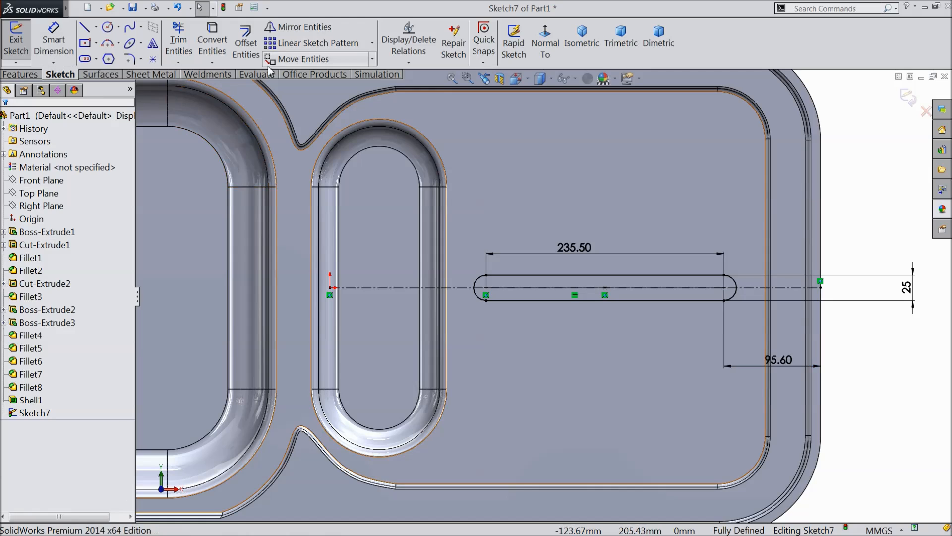
# Step: Set up a linear sketch pattern of the slot along the drainboard's straight end edge with 3 instances and dimensioned 45 mm spacing
pyautogui.click(292, 45)
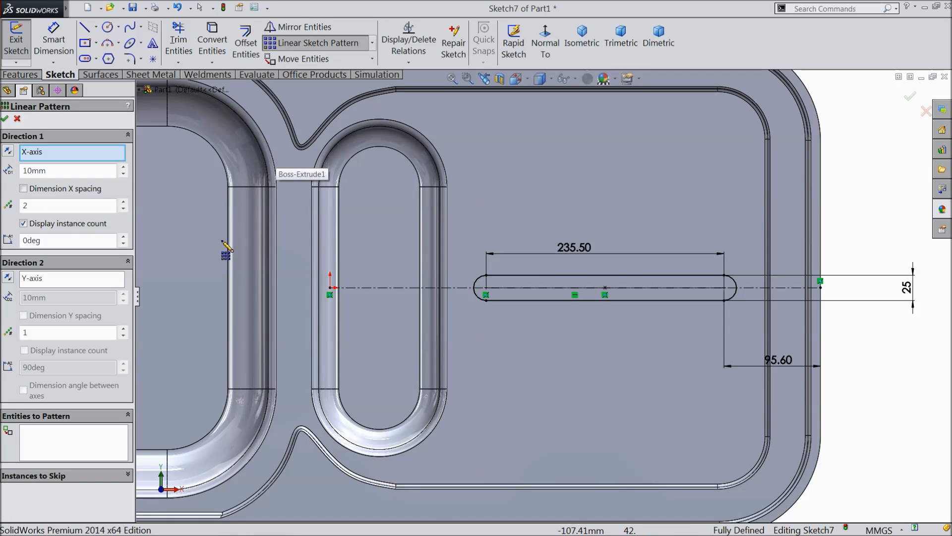
pyautogui.click(765, 238)
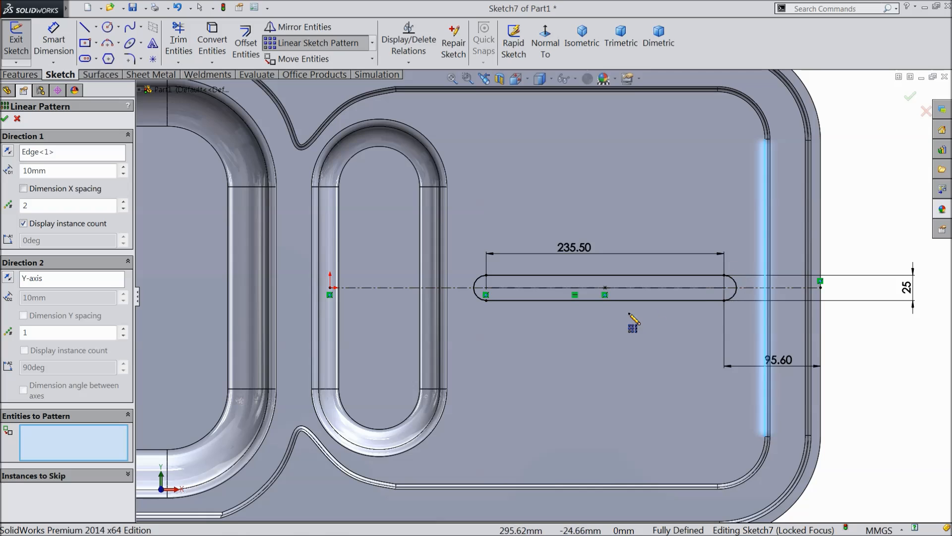
pyautogui.click(732, 295)
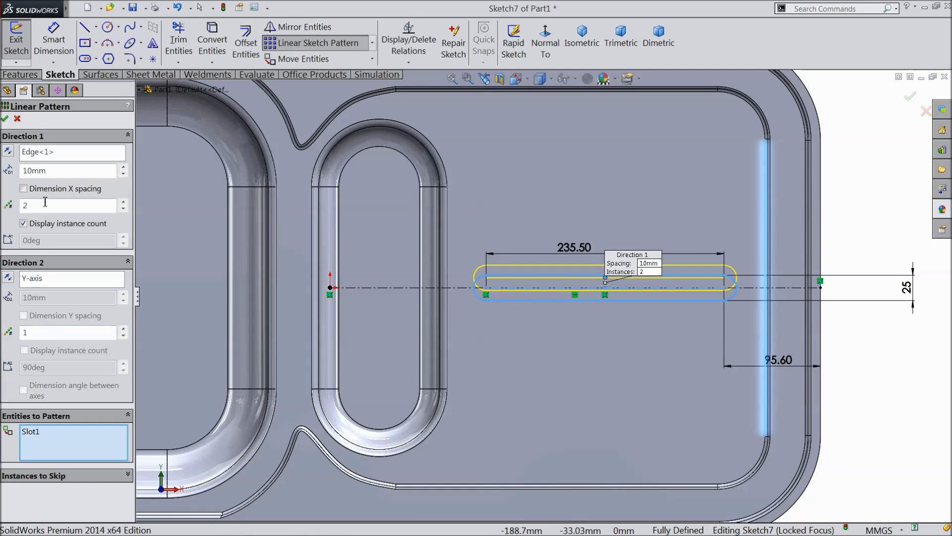
pyautogui.write('45')
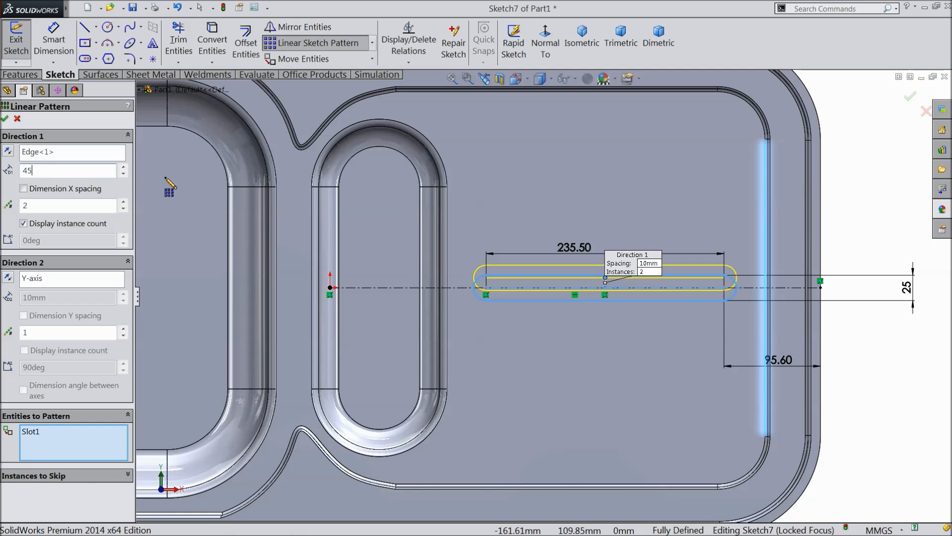
pyautogui.click(115, 193)
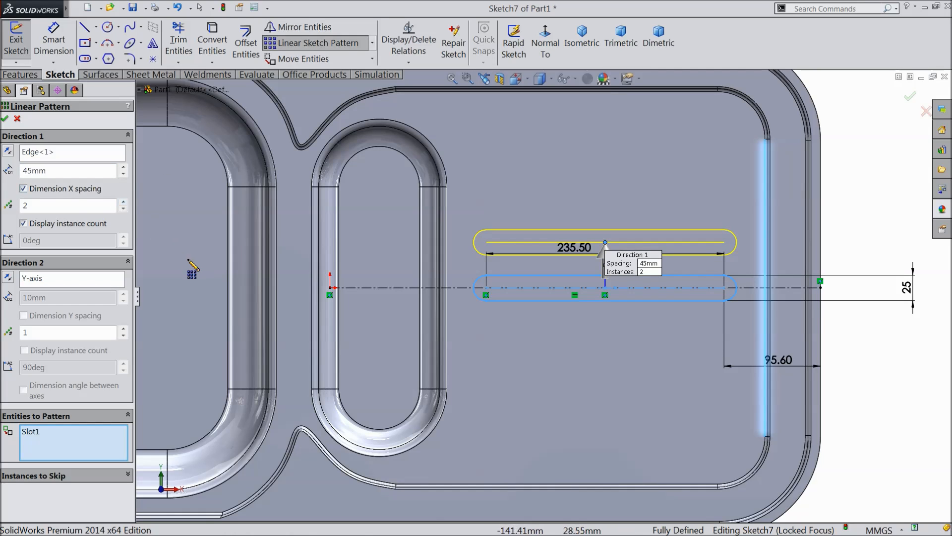
pyautogui.click(123, 203)
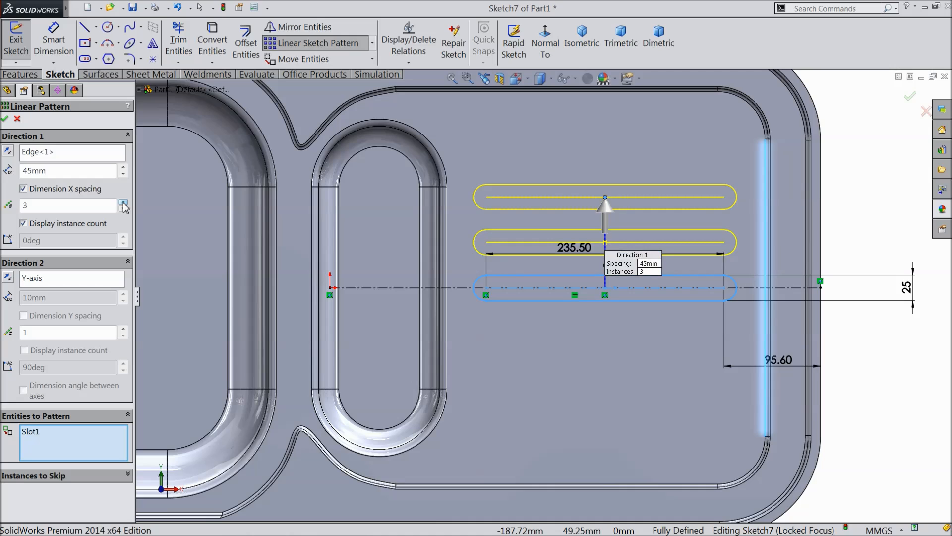
pyautogui.click(72, 278)
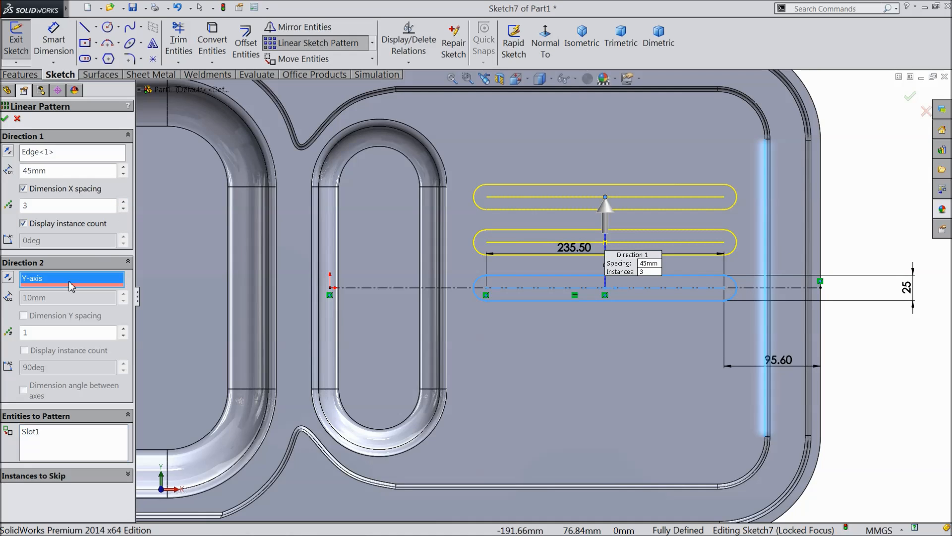
pyautogui.click(446, 353)
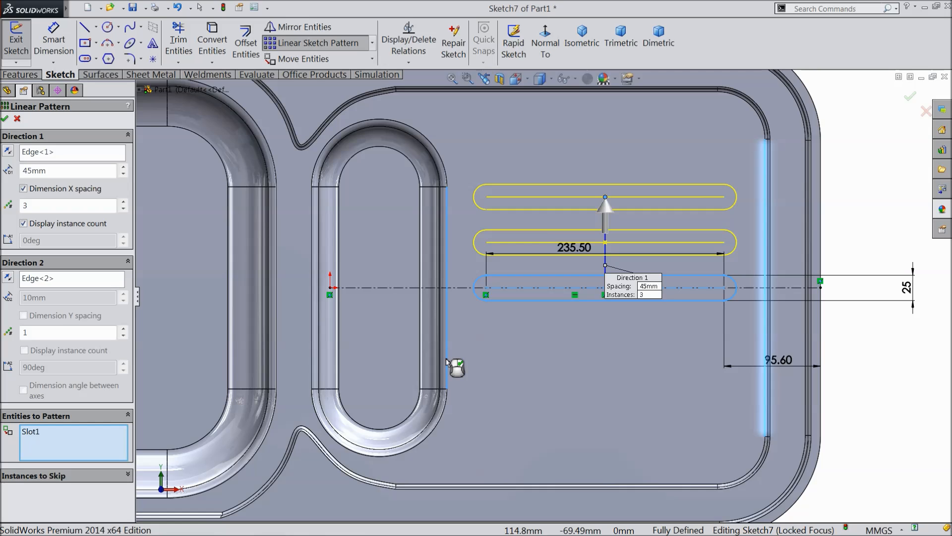
pyautogui.click(8, 280)
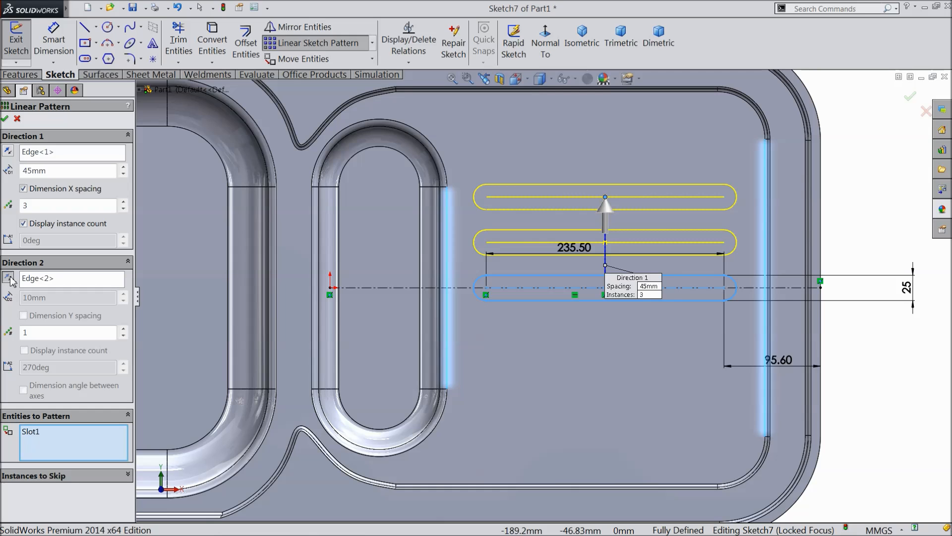
pyautogui.click(123, 330)
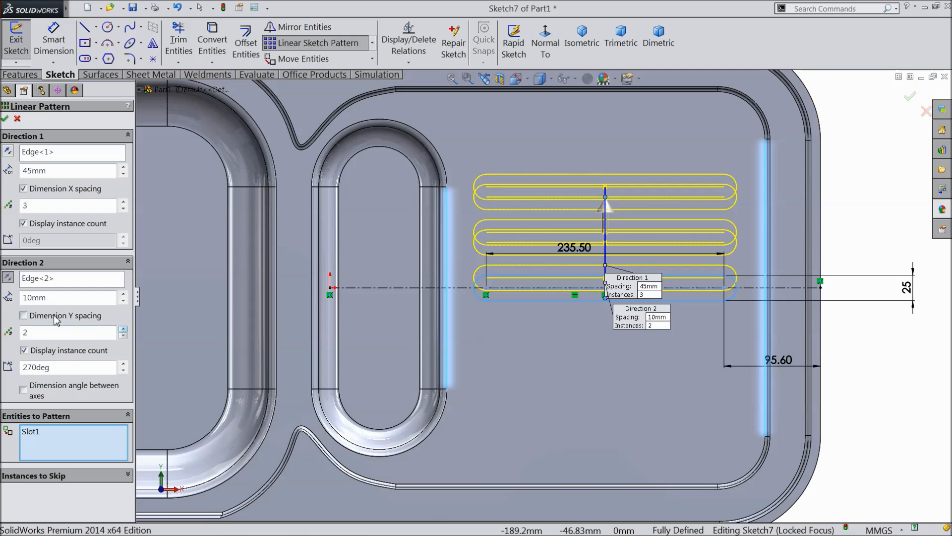
pyautogui.click(8, 279)
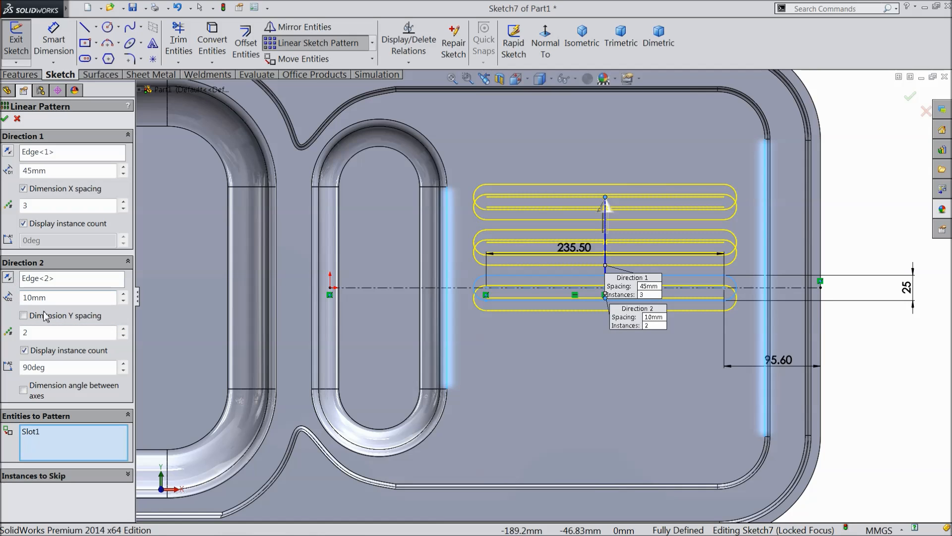
pyautogui.click(123, 335)
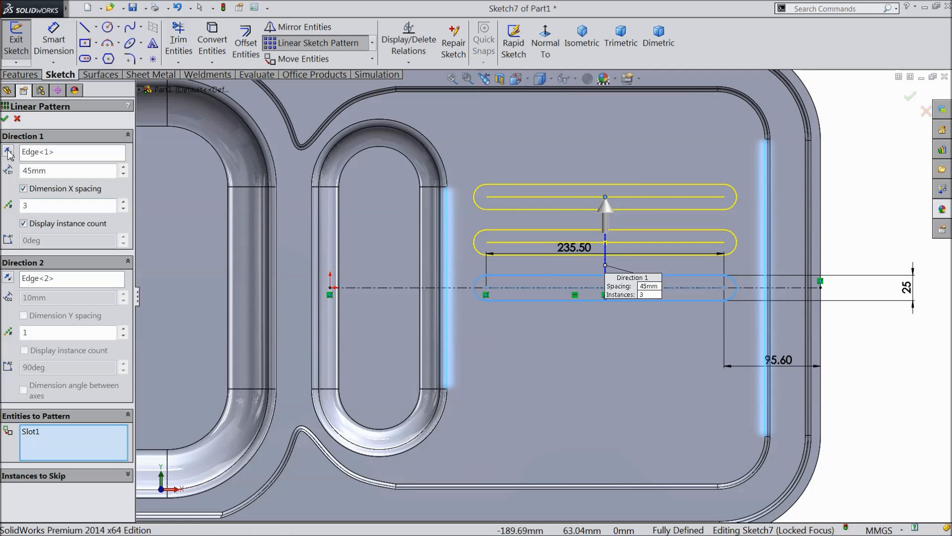
# Step: Finish the one-direction linear pattern of the slot and reposition the 235.5 mm dimension just above the original slot
pyautogui.click(5, 119)
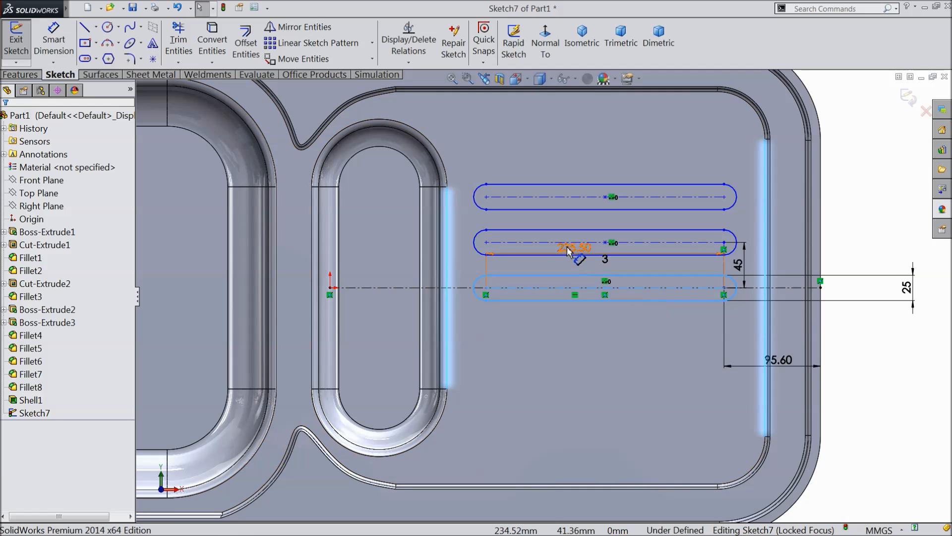
pyautogui.click(571, 265)
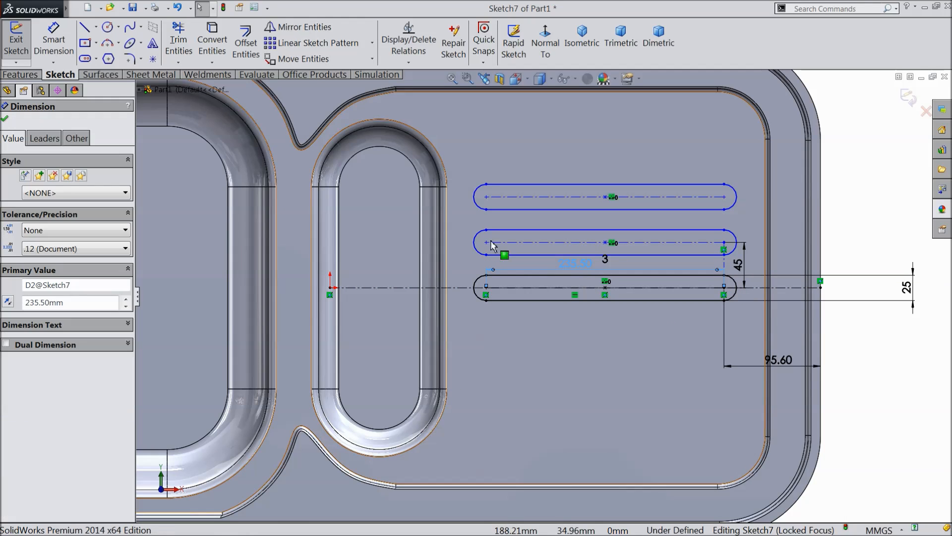
# Step: Pattern the original slot linearly in the opposite direction along the drainboard's end edge with 3 instances at 45 mm spacing, without a spacing dimension
pyautogui.click(311, 43)
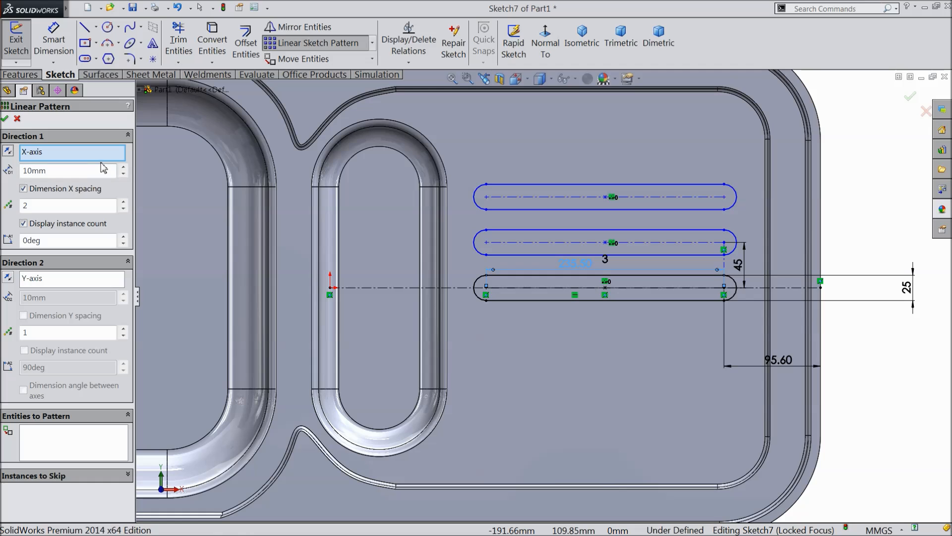
pyautogui.click(766, 268)
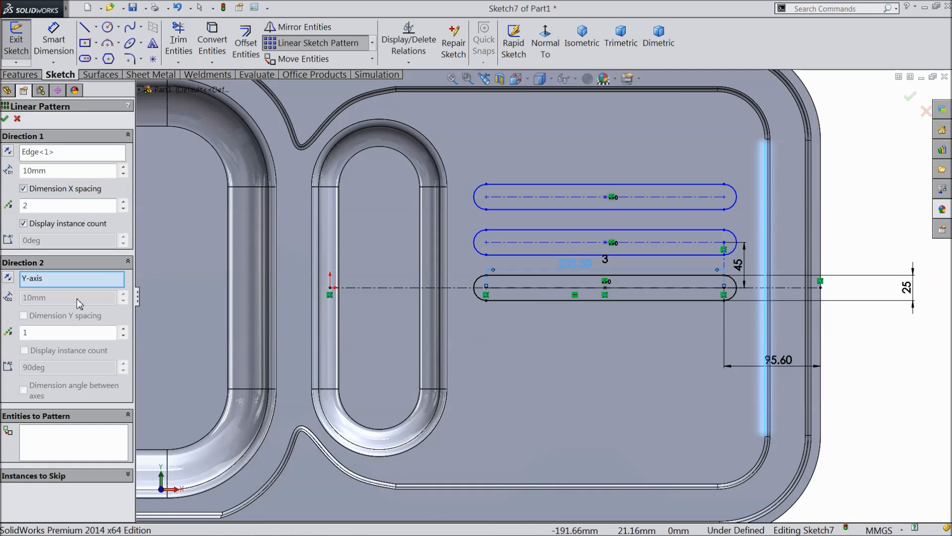
pyautogui.click(56, 451)
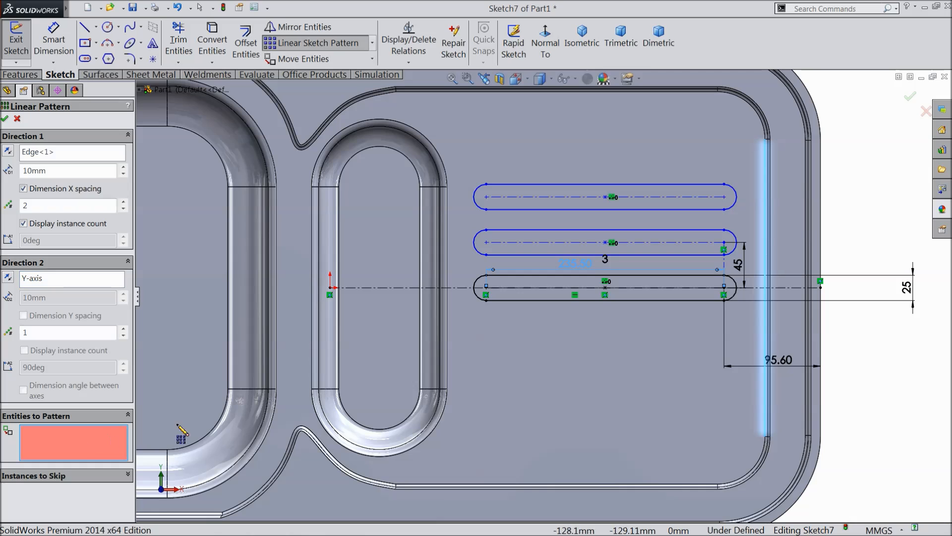
pyautogui.click(735, 285)
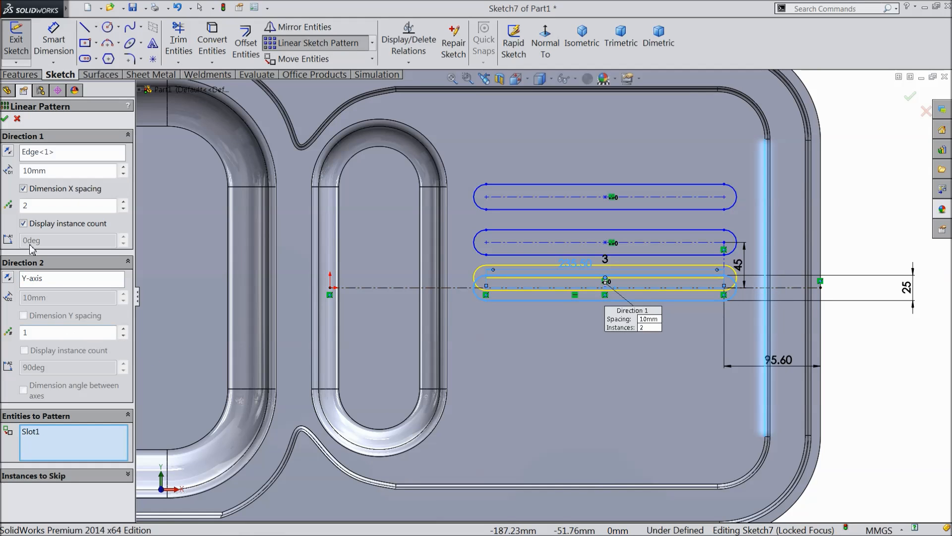
pyautogui.click(8, 152)
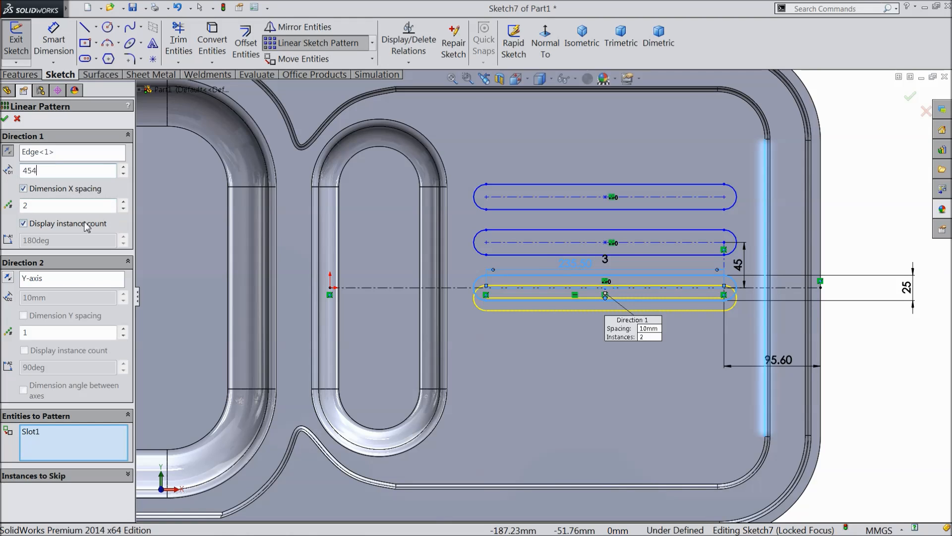
pyautogui.click(23, 223)
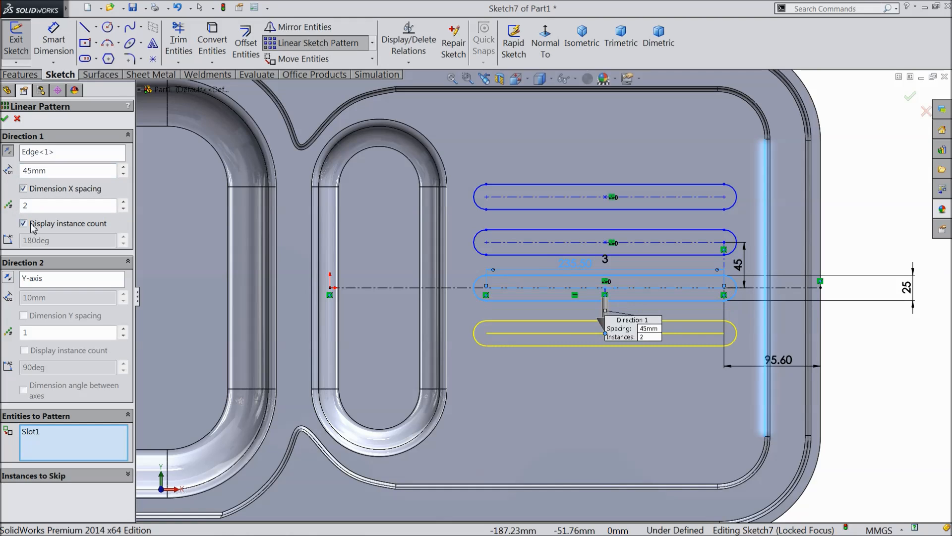
pyautogui.click(124, 202)
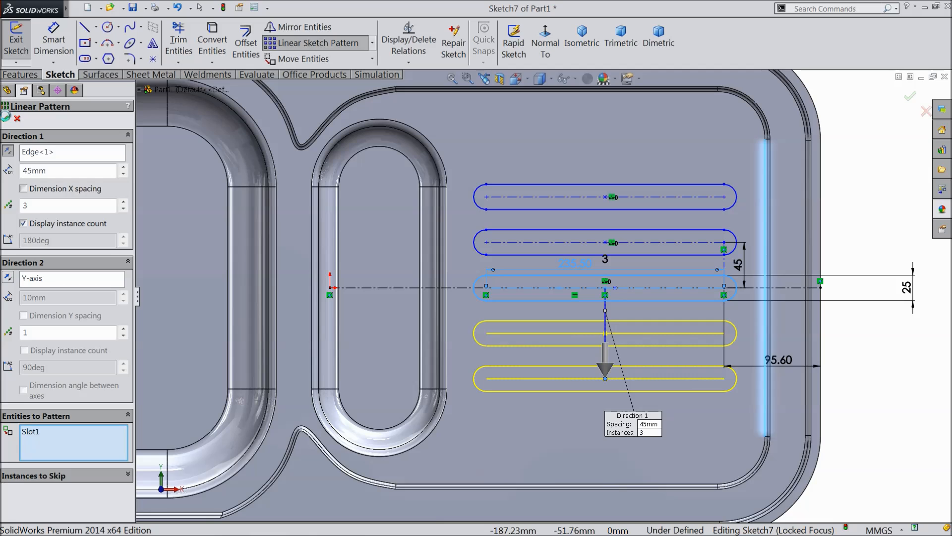
pyautogui.click(5, 117)
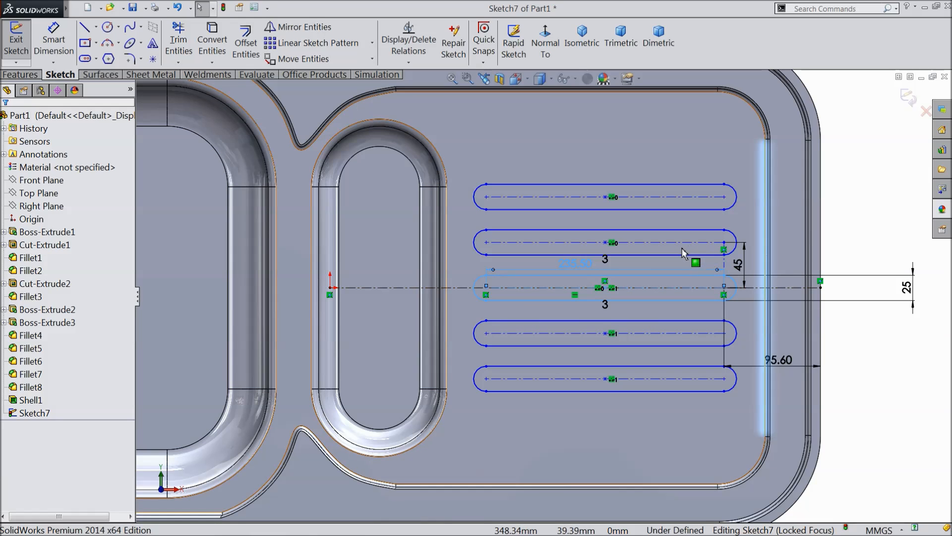
# Step: Dimension the gap between the facing straight sides of the two uppermost slots, placing it beyond the sink's outer edge
pyautogui.click(54, 41)
pyautogui.click(710, 209)
pyautogui.click(721, 229)
pyautogui.click(849, 226)
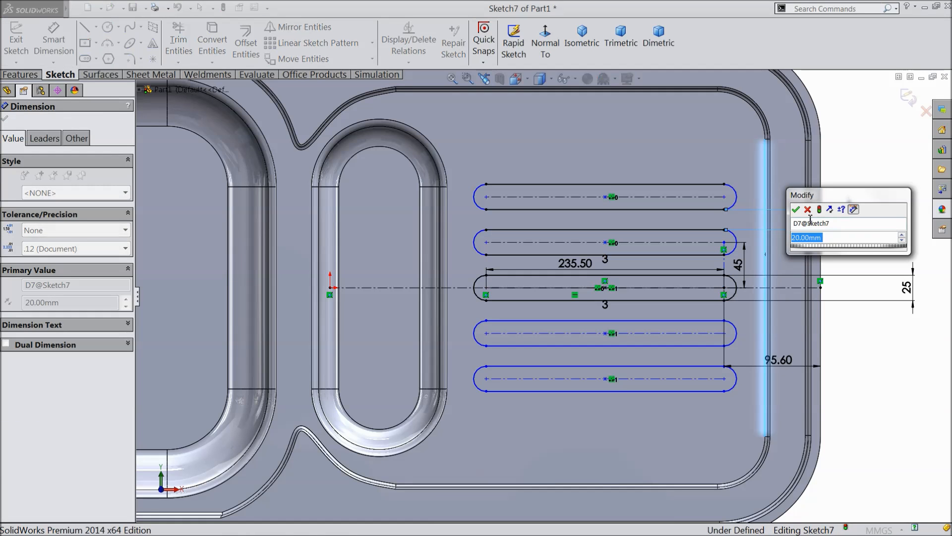
pyautogui.click(795, 209)
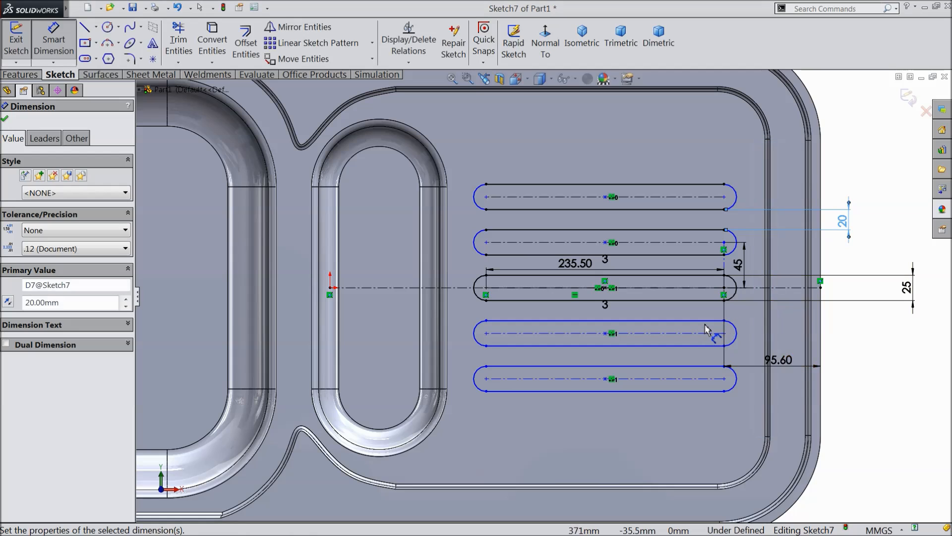
# Step: Dimension the gap between the facing straight sides of the two lowest slots
pyautogui.click(698, 345)
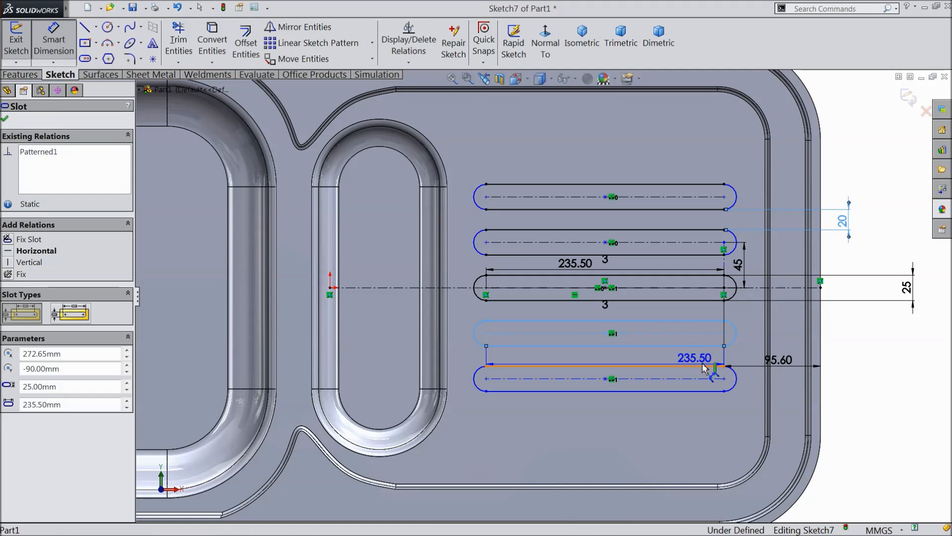
pyautogui.click(709, 367)
pyautogui.click(886, 348)
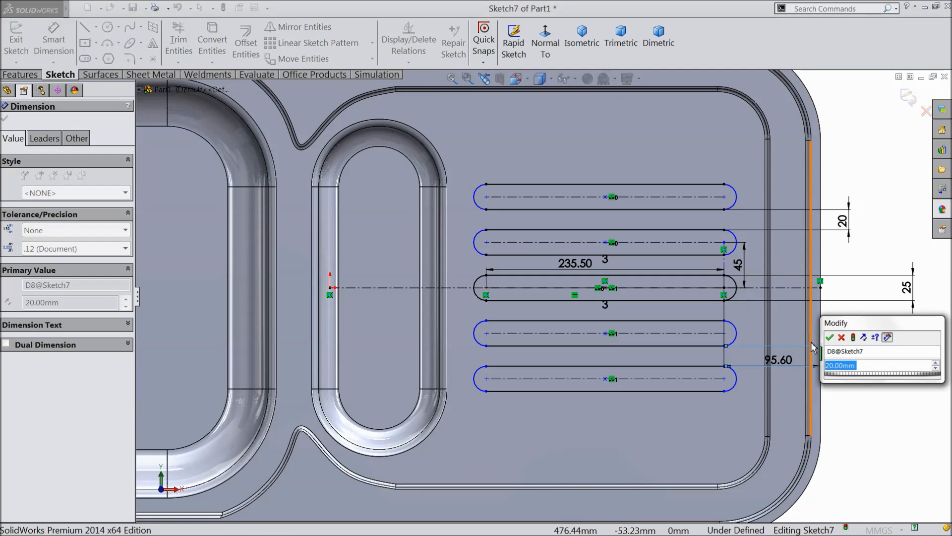
pyautogui.click(842, 338)
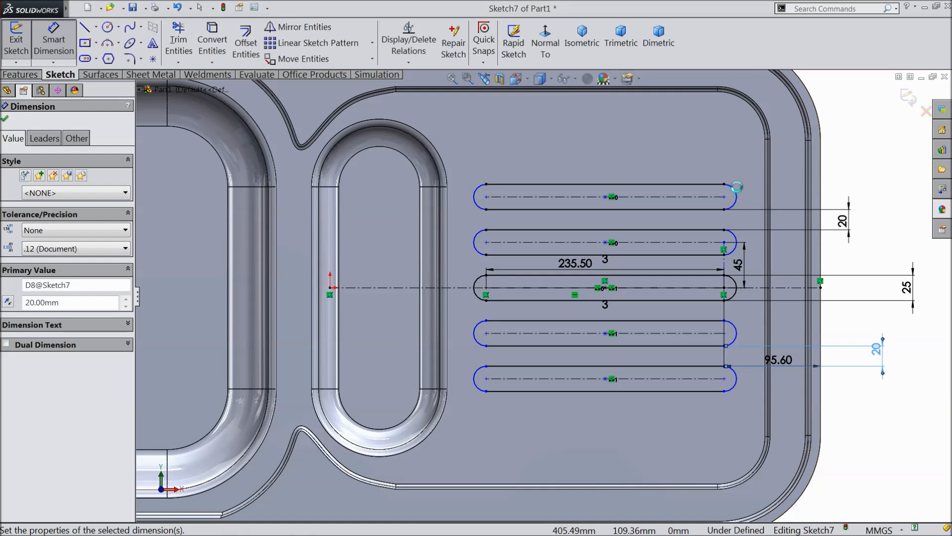
# Step: Add a driven radius dimension to the outer end arc of the uppermost slot
pyautogui.click(734, 194)
pyautogui.click(732, 167)
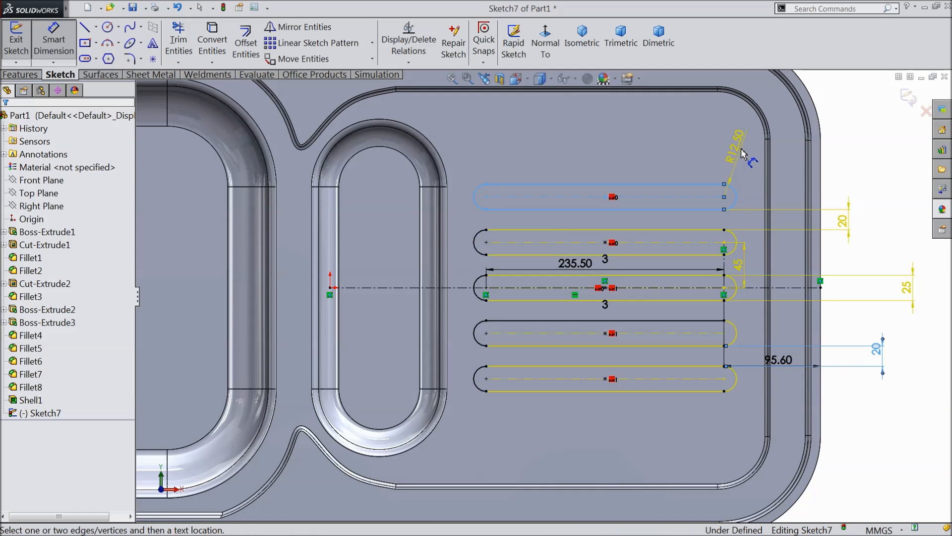
pyautogui.click(525, 164)
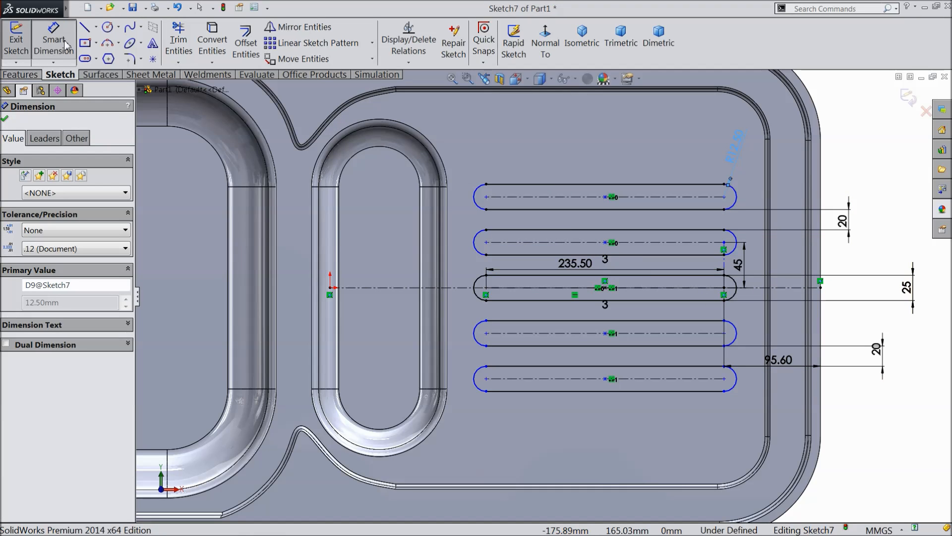
# Step: Extrude the five slot profiles as a blind boss 3 mm upward from the drainboard, merged with the sink body
pyautogui.click(21, 74)
pyautogui.click(23, 50)
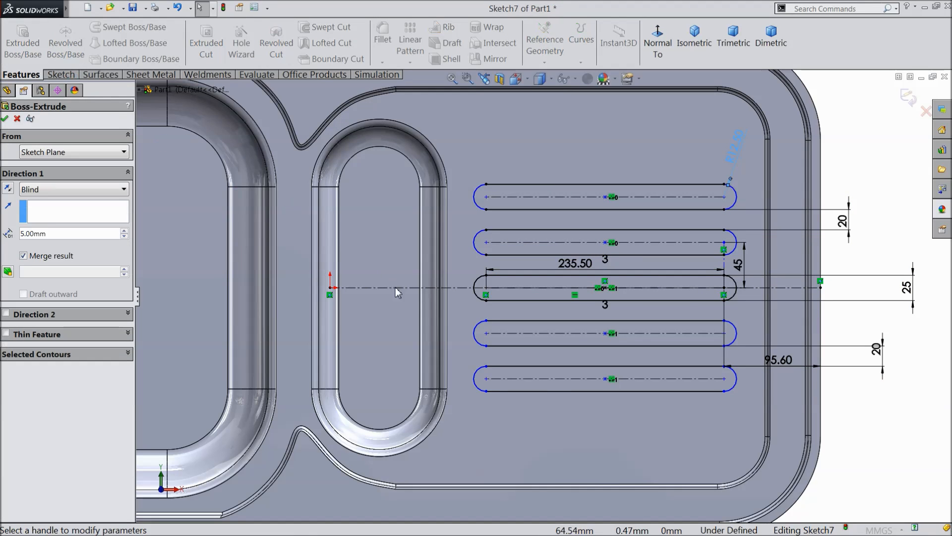
pyautogui.scroll(-5, 571, 364)
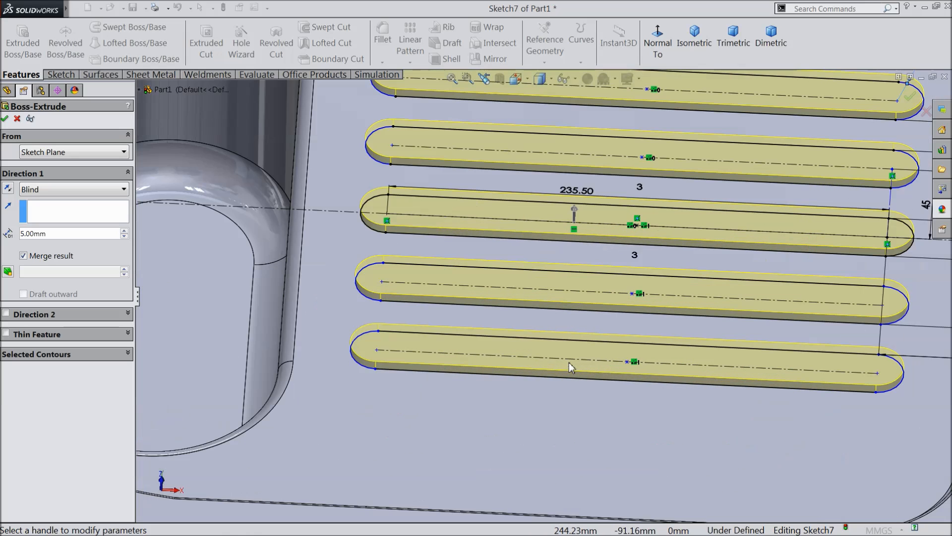
pyautogui.write('3')
pyautogui.press('Return')
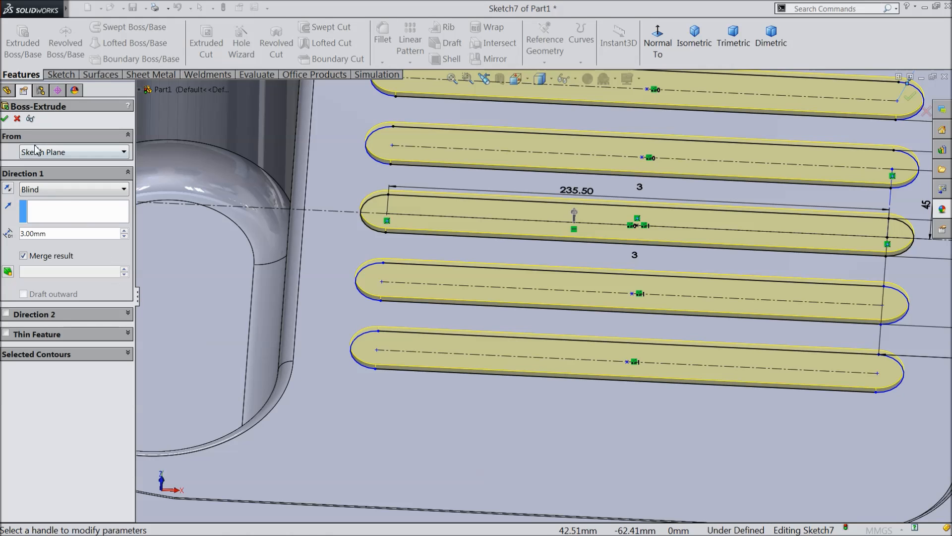
pyautogui.click(5, 119)
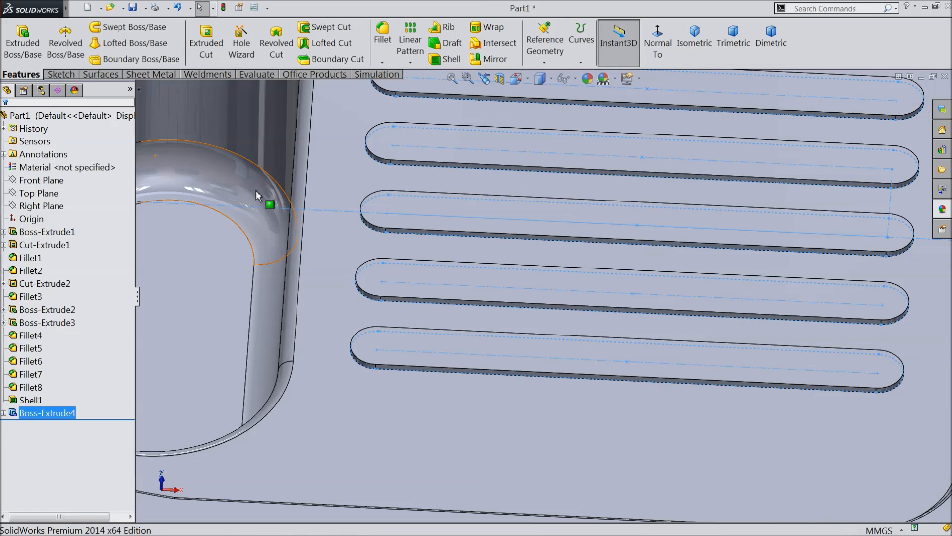
# Step: Fillet the base edges where all five raised slots meet the drainboard with a 3 mm constant radius
pyautogui.click(383, 36)
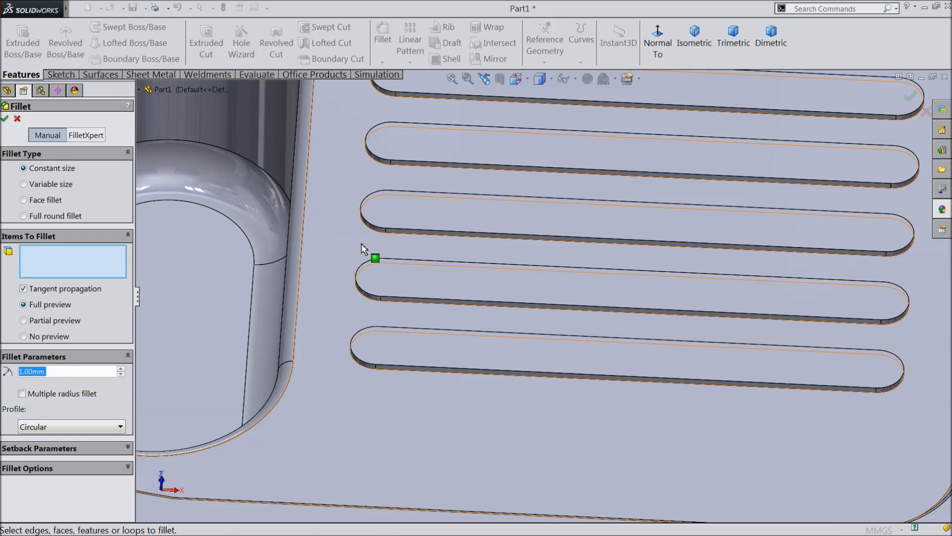
pyautogui.write('3')
pyautogui.scroll(-2, 498, 339)
pyautogui.click(328, 278)
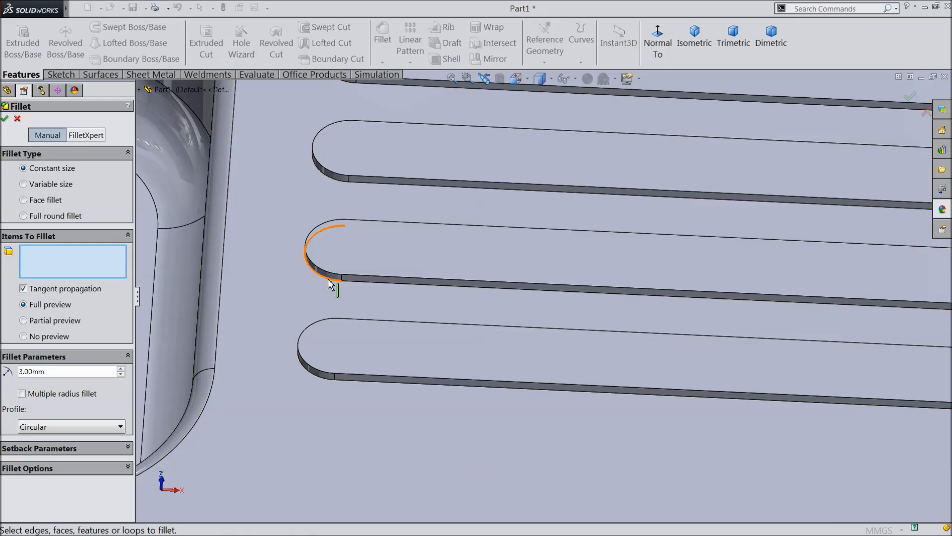
pyautogui.click(320, 168)
pyautogui.click(312, 380)
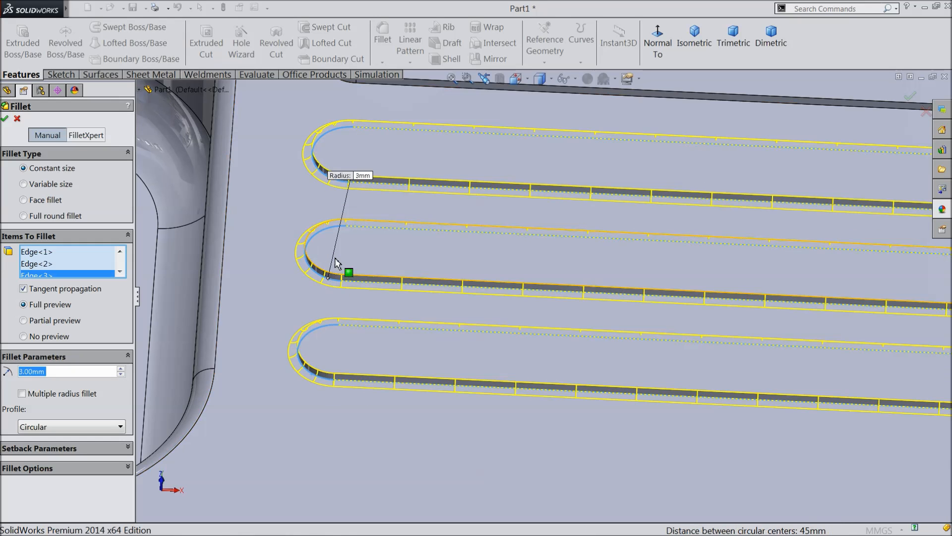
pyautogui.scroll(5, 335, 257)
pyautogui.scroll(-3, 508, 169)
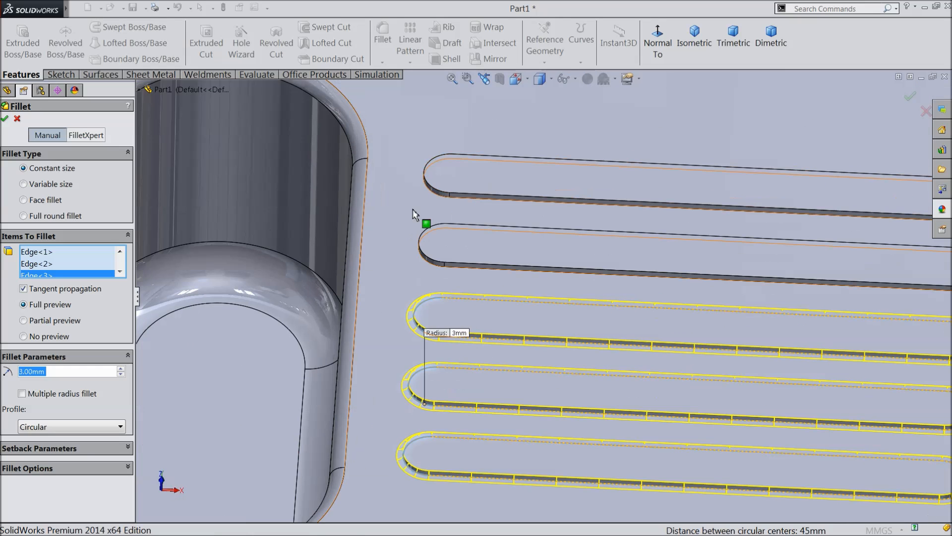
pyautogui.click(438, 200)
pyautogui.click(431, 265)
pyautogui.click(5, 119)
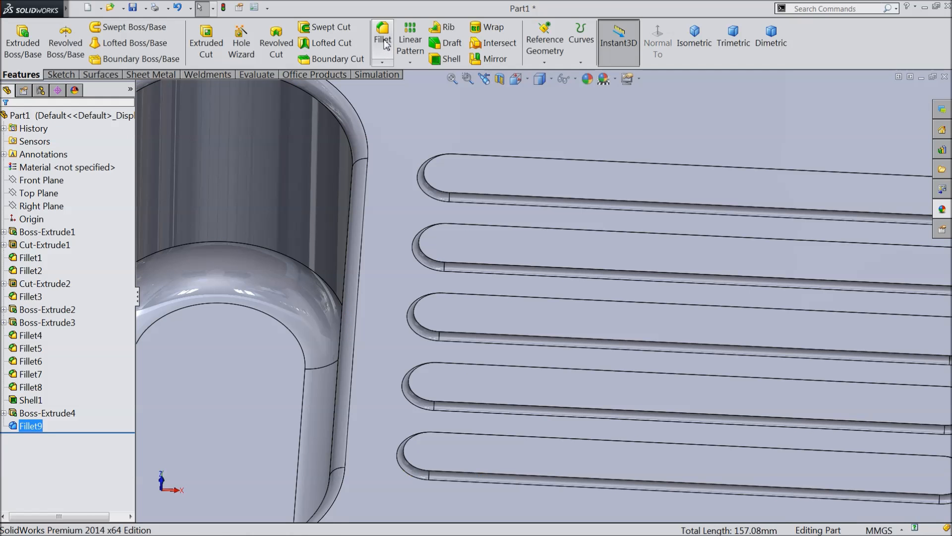
# Step: Fillet the top faces of all five raised slots with a 3 mm constant radius
pyautogui.click(382, 47)
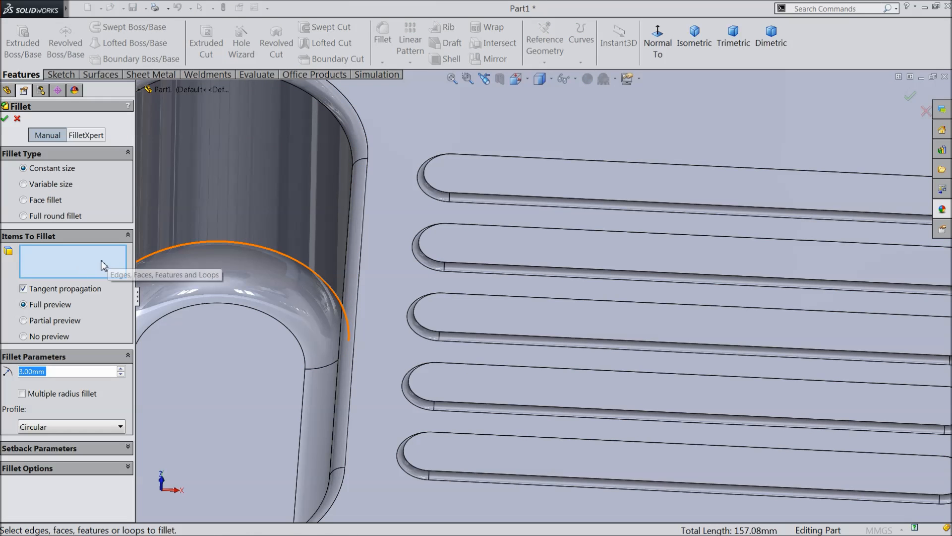
pyautogui.click(452, 177)
pyautogui.click(461, 248)
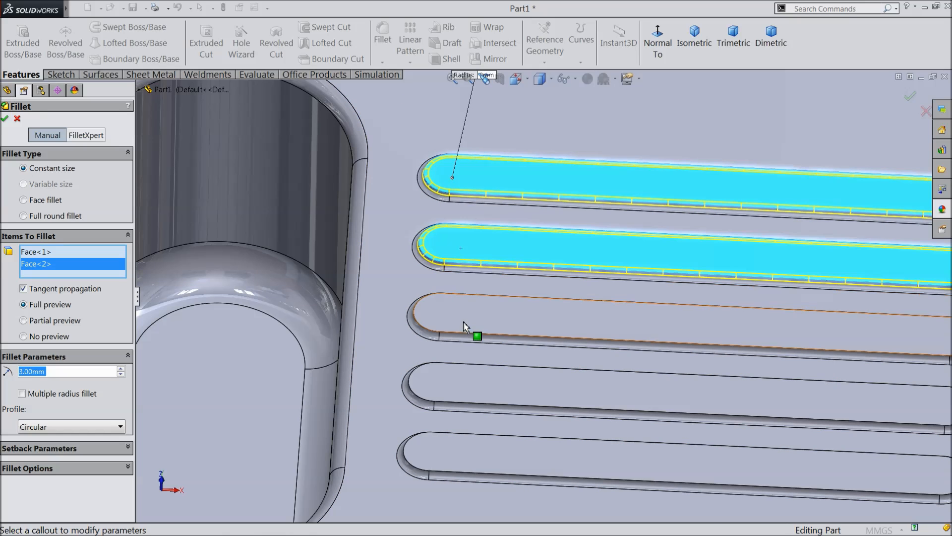
pyautogui.click(461, 317)
pyautogui.click(463, 386)
pyautogui.click(469, 443)
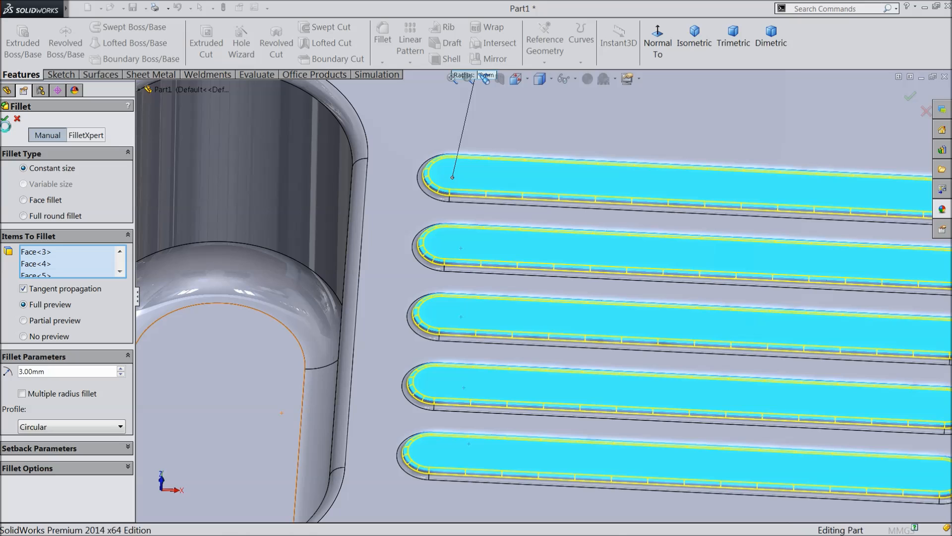
pyautogui.press('Return')
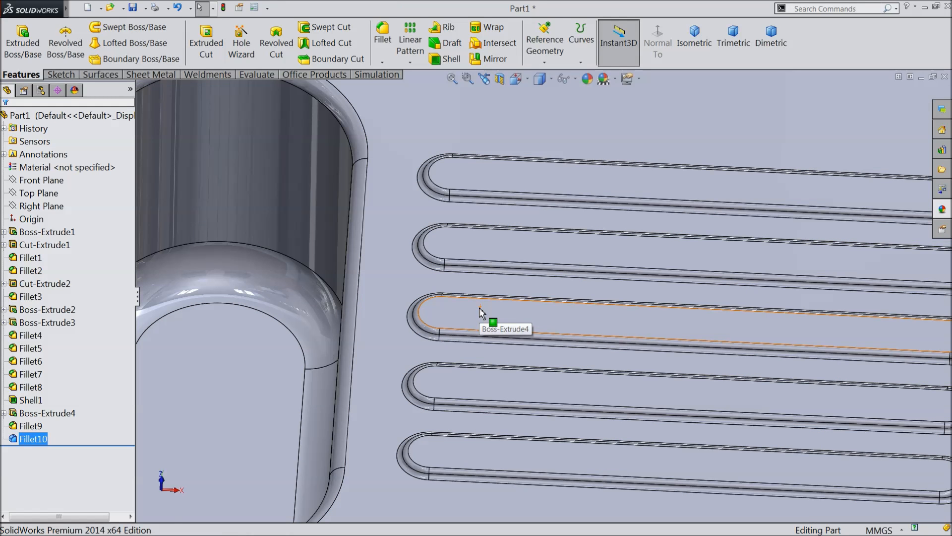
# Step: Start a new sketch on the flat floor of the small bowl, viewed normal to the face
pyautogui.press('f')
pyautogui.scroll(-5, 496, 305)
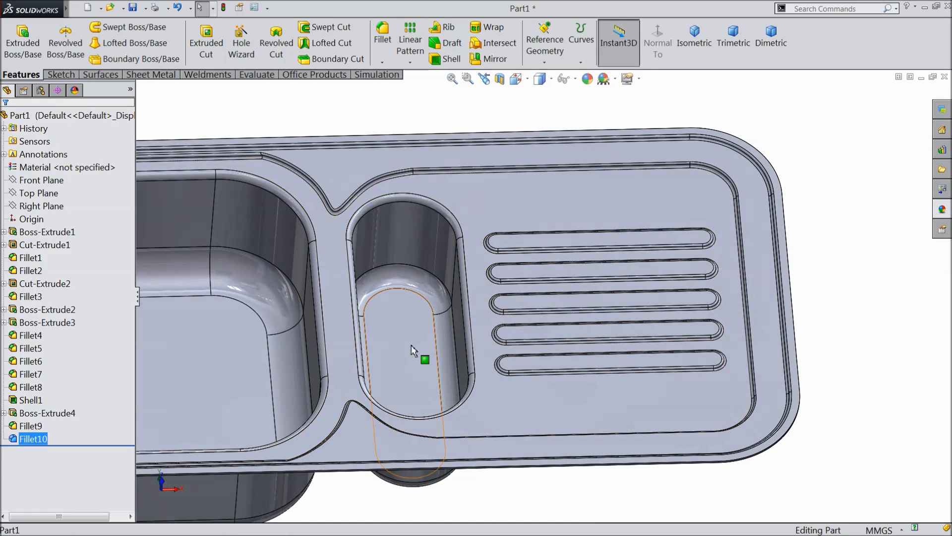
pyautogui.click(404, 349)
pyautogui.click(430, 311)
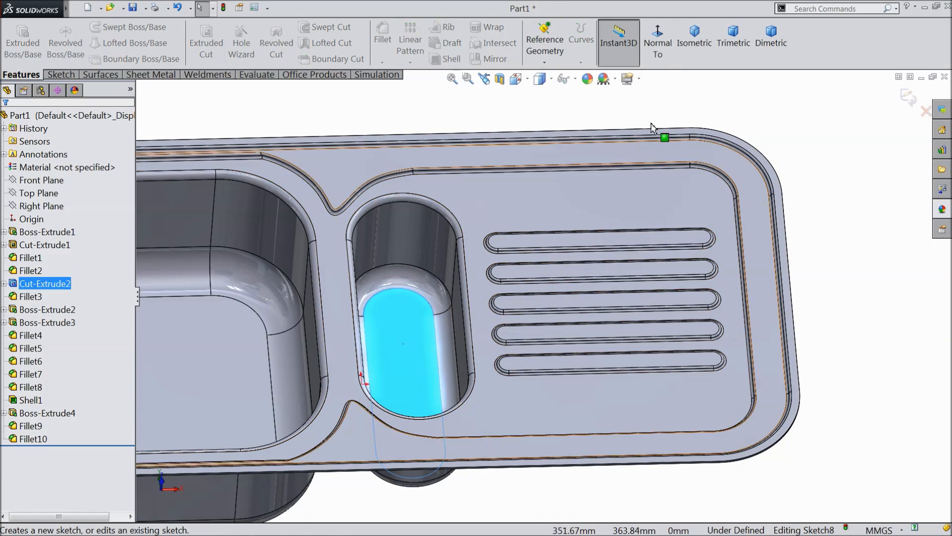
pyautogui.click(667, 48)
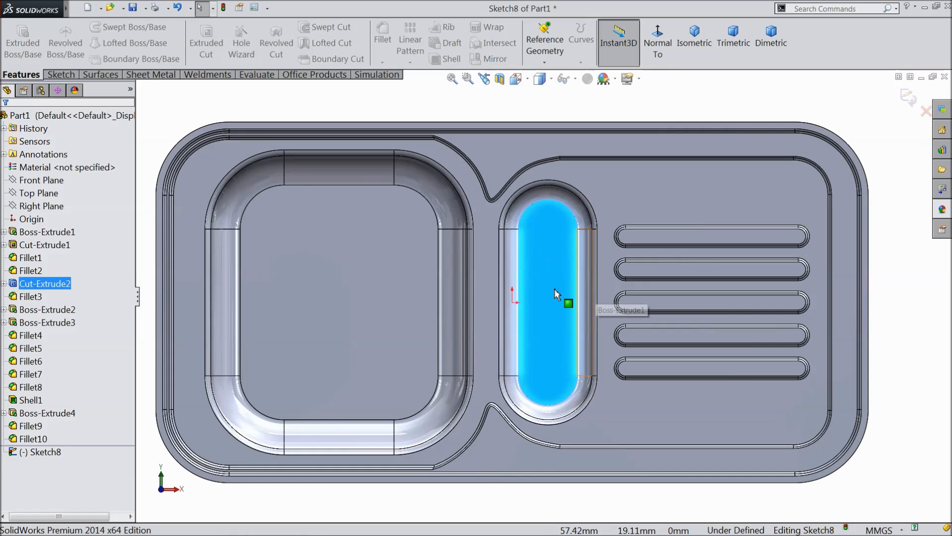
# Step: Draw a horizontal centerline from the midpoint of the large bowl floor's outer edge across both bowls to the drainboard's far rim
pyautogui.click(60, 75)
pyautogui.click(96, 27)
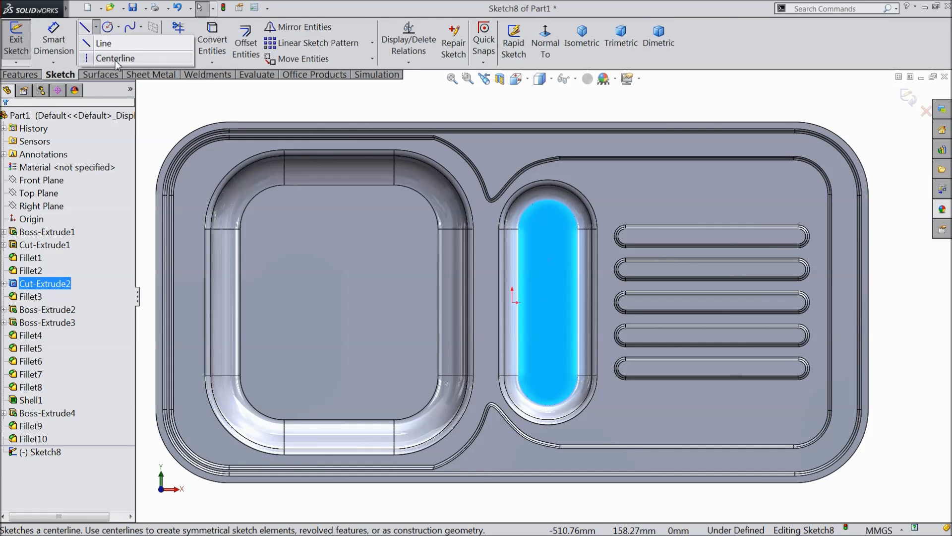
pyautogui.click(115, 58)
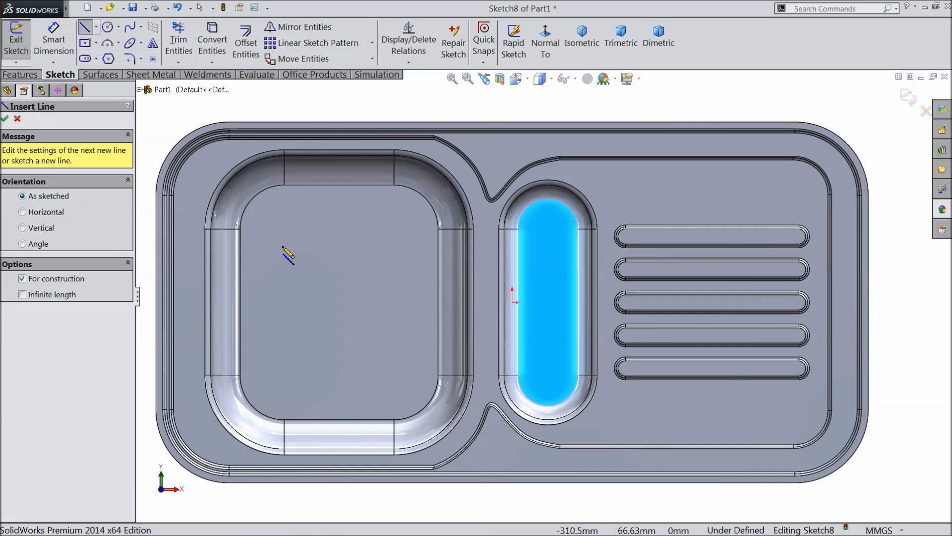
pyautogui.click(240, 301)
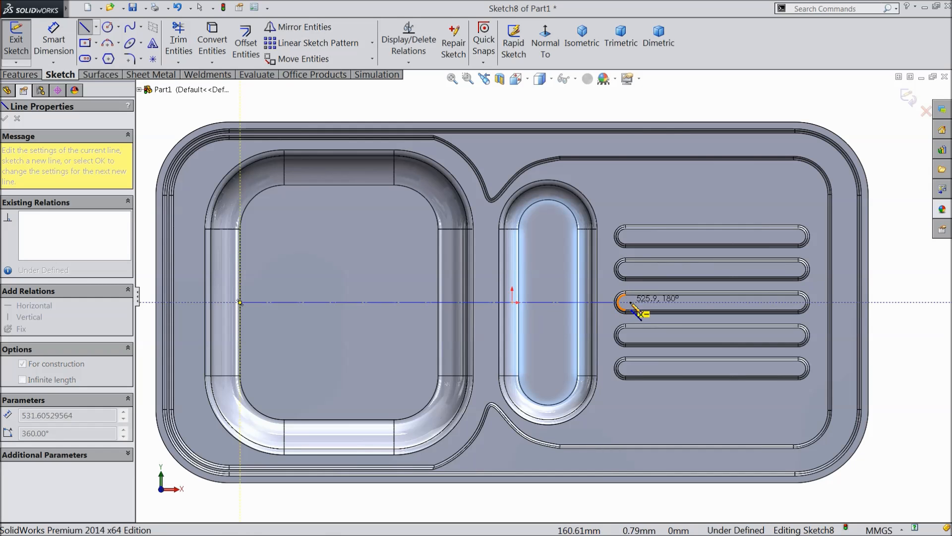
pyautogui.click(802, 302)
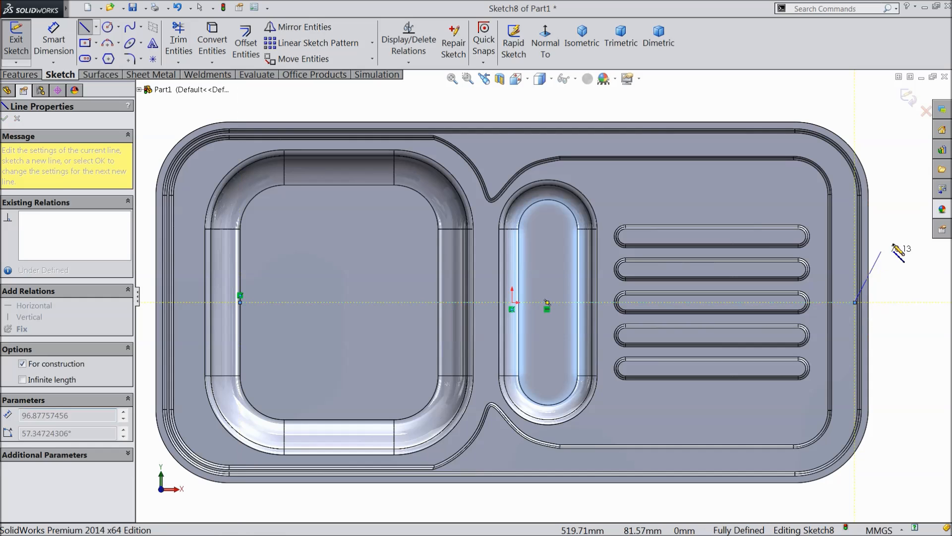
pyautogui.rightClick(892, 246)
pyautogui.click(853, 98)
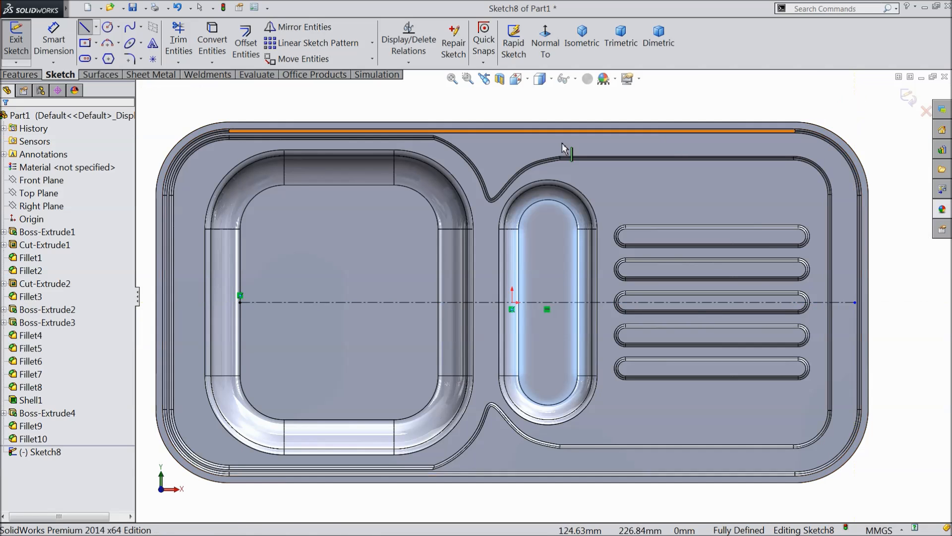
# Step: Draw a vertical centerline across the large bowl's floor between the inner ends of its two opposite straight edges
pyautogui.click(96, 27)
pyautogui.click(107, 58)
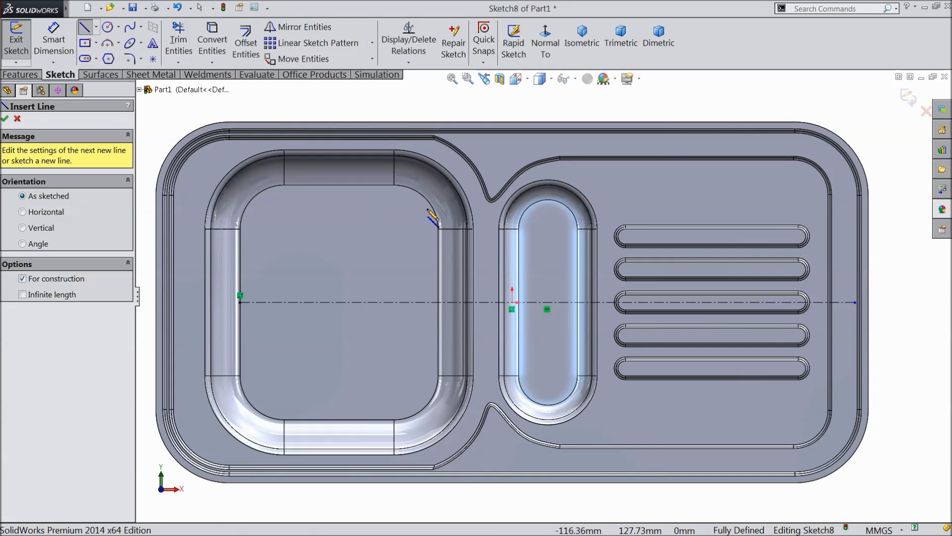
pyautogui.click(394, 185)
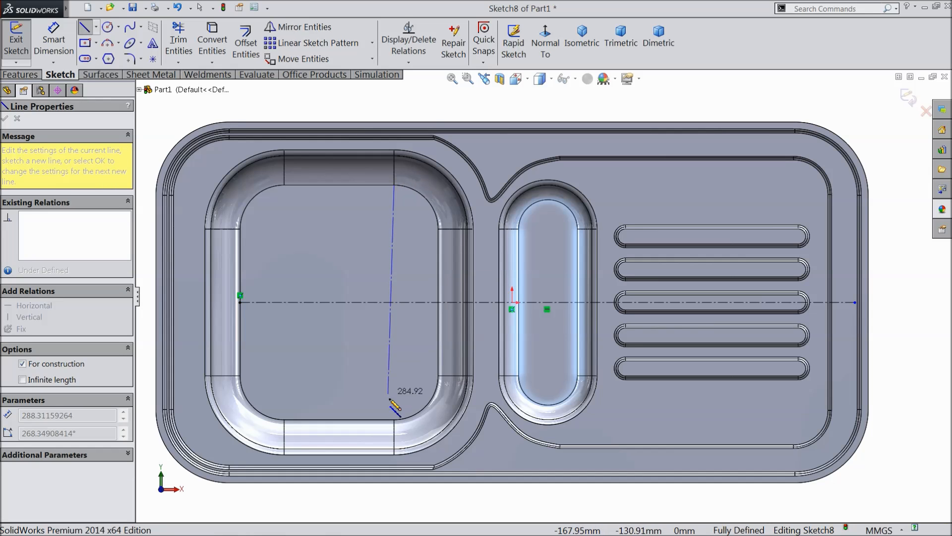
pyautogui.click(395, 421)
pyautogui.rightClick(416, 384)
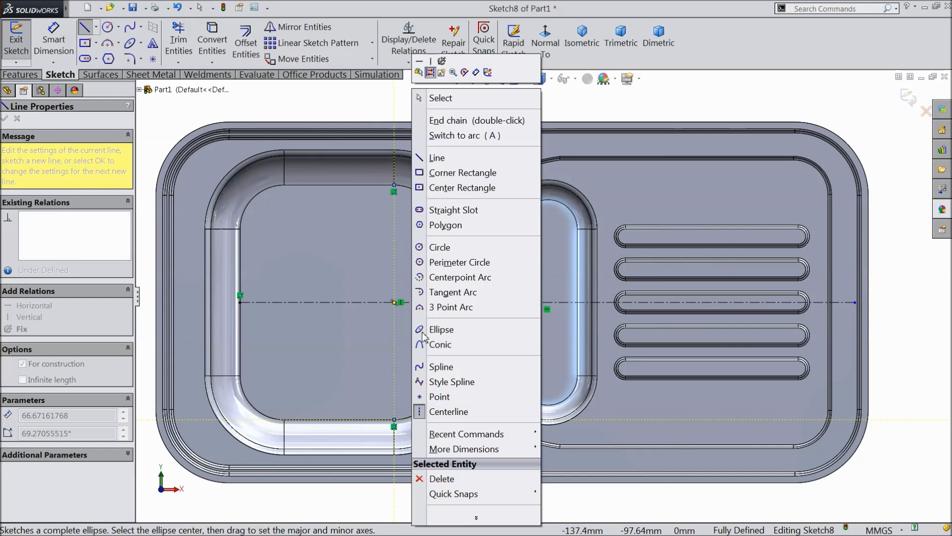
pyautogui.click(448, 101)
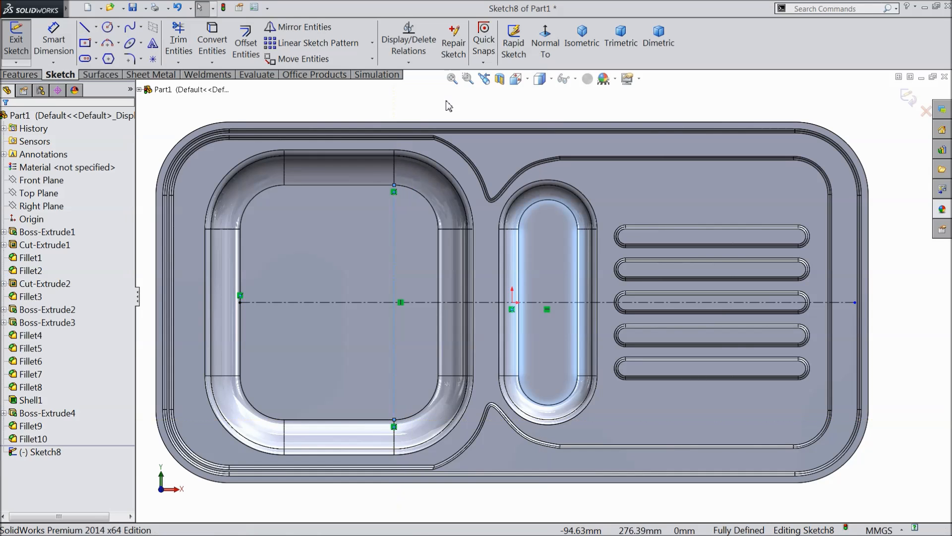
# Step: Draw a vertical centerline through the small bowl's floor connecting the midpoints of its two end arcs
pyautogui.click(97, 27)
pyautogui.click(106, 59)
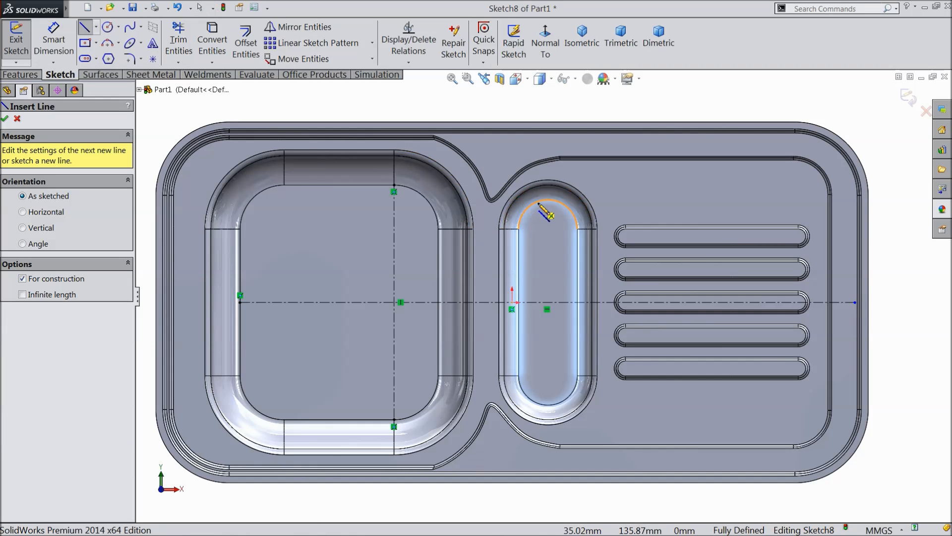
pyautogui.click(547, 199)
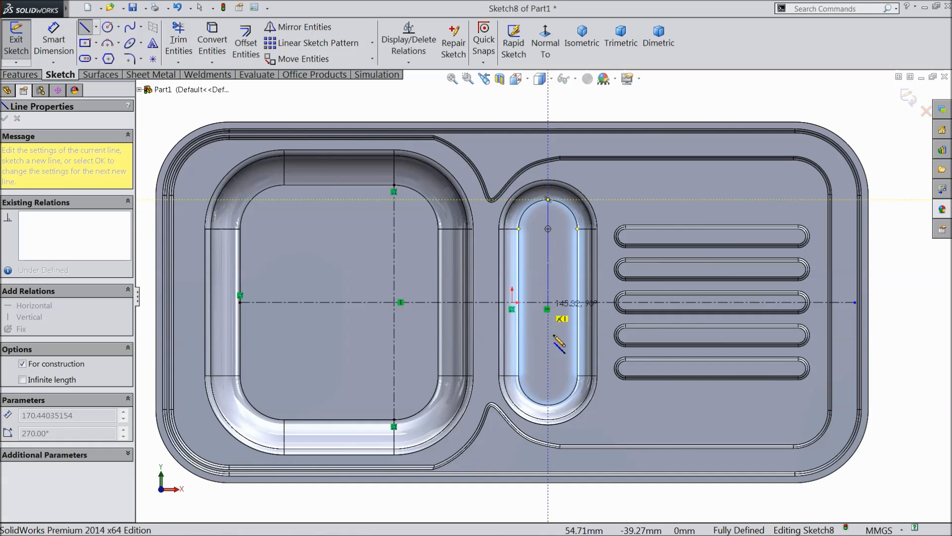
pyautogui.click(547, 404)
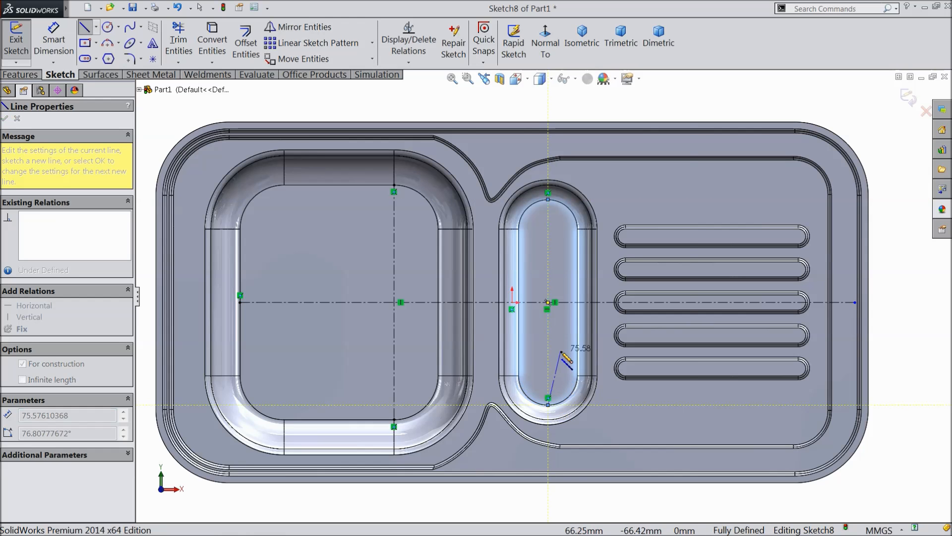
pyautogui.rightClick(552, 399)
pyautogui.click(578, 100)
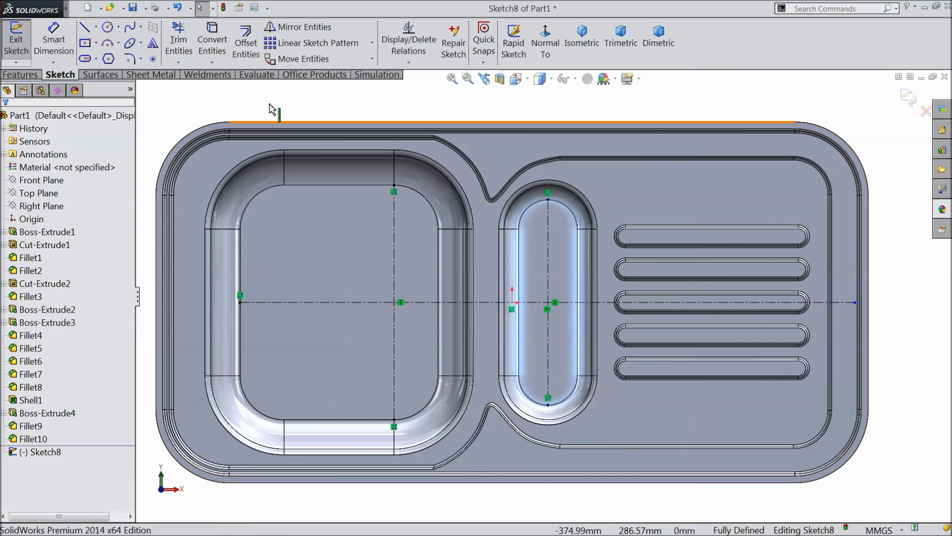
# Step: Sketch drain circles at both centerline intersections, about 93 mm in diameter in the large bowl and 67 mm in the small bowl
pyautogui.click(107, 27)
pyautogui.click(394, 302)
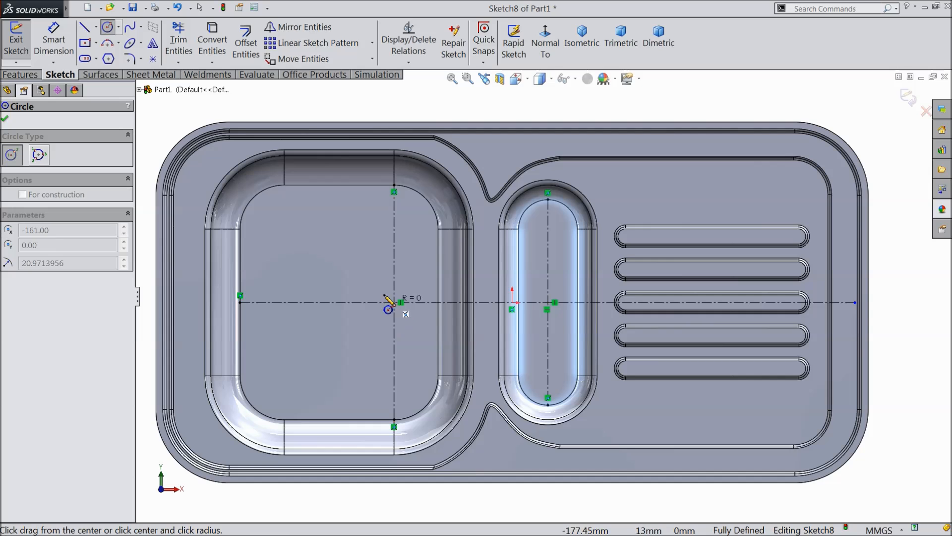
pyautogui.click(371, 278)
pyautogui.click(547, 302)
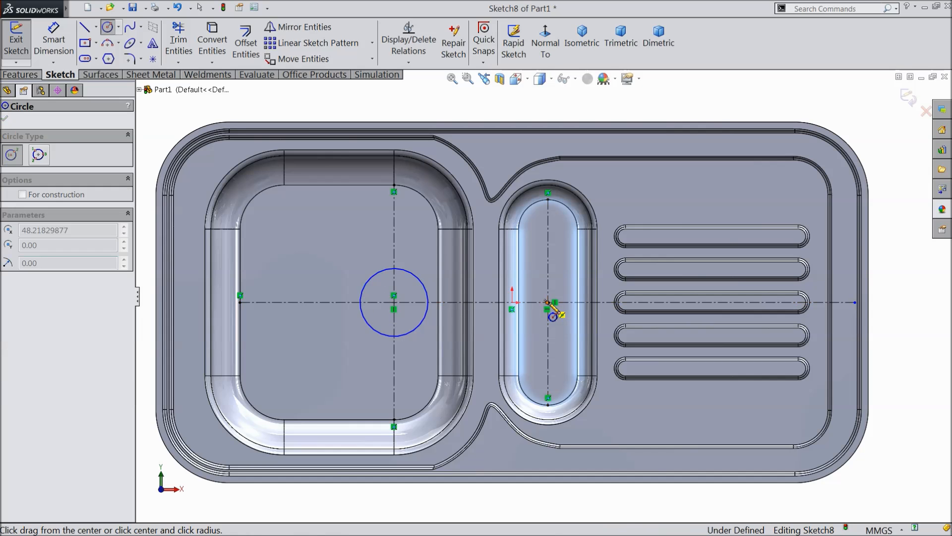
pyautogui.click(560, 280)
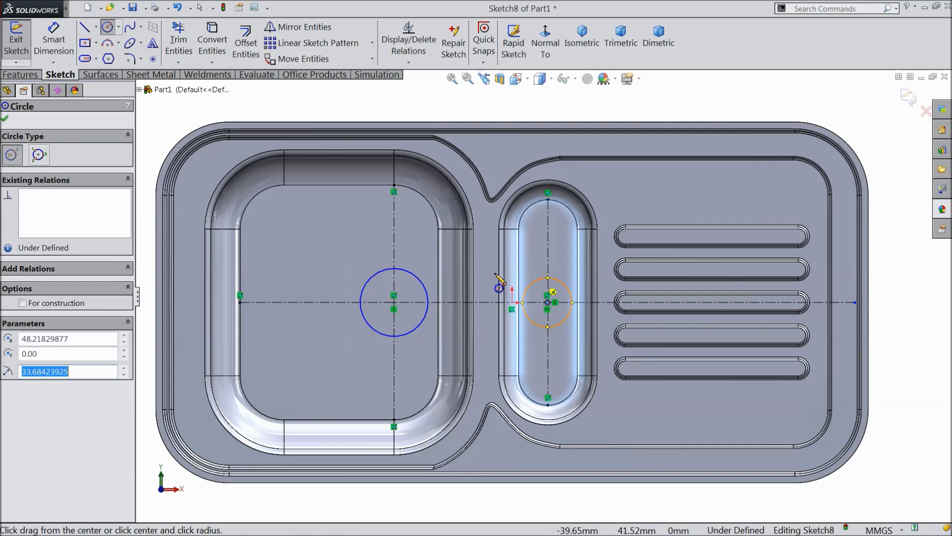
# Step: Dimension the large bowl's drain circle to a diameter of 70 mm
pyautogui.click(52, 38)
pyautogui.click(366, 290)
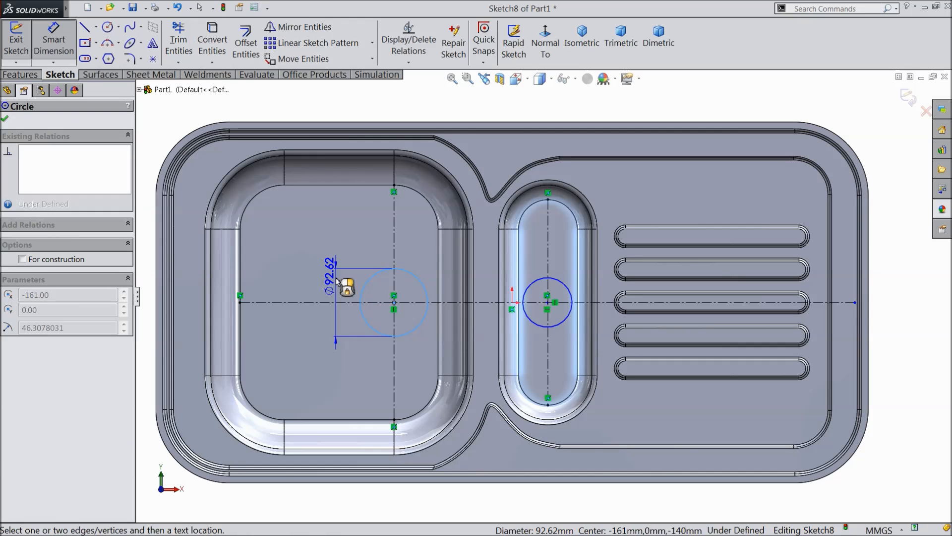
pyautogui.click(337, 282)
pyautogui.write('7')
pyautogui.click(283, 266)
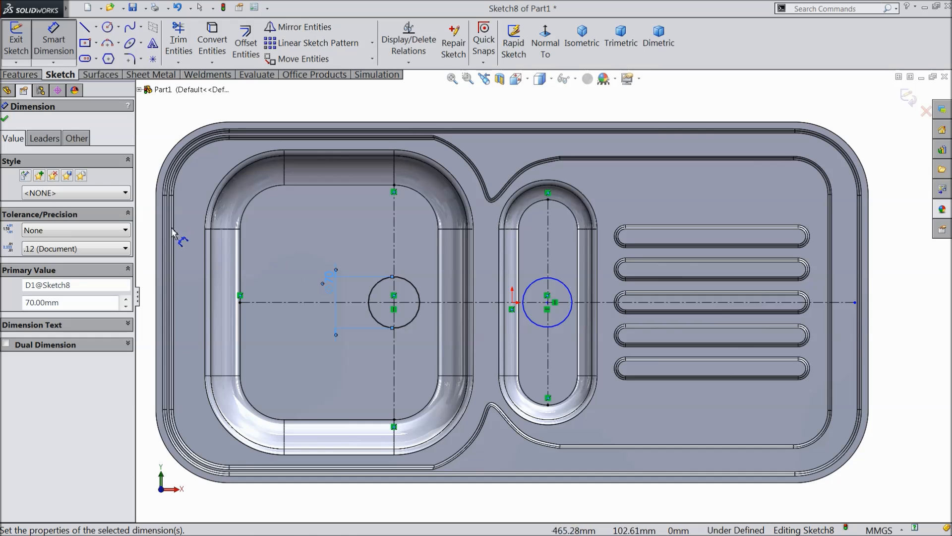
# Step: Add an equal relation between the small bowl's drain circle and the large bowl's drain circle
pyautogui.click(54, 40)
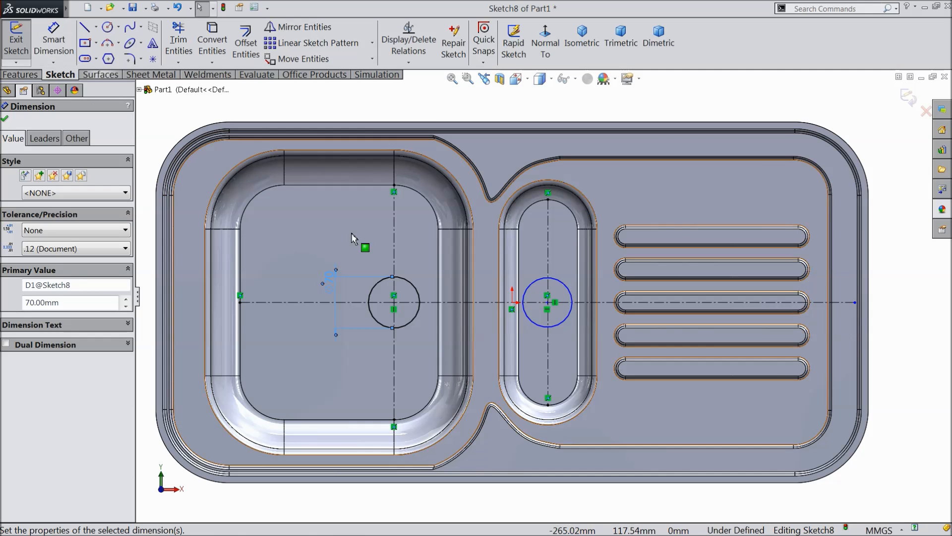
pyautogui.click(569, 322)
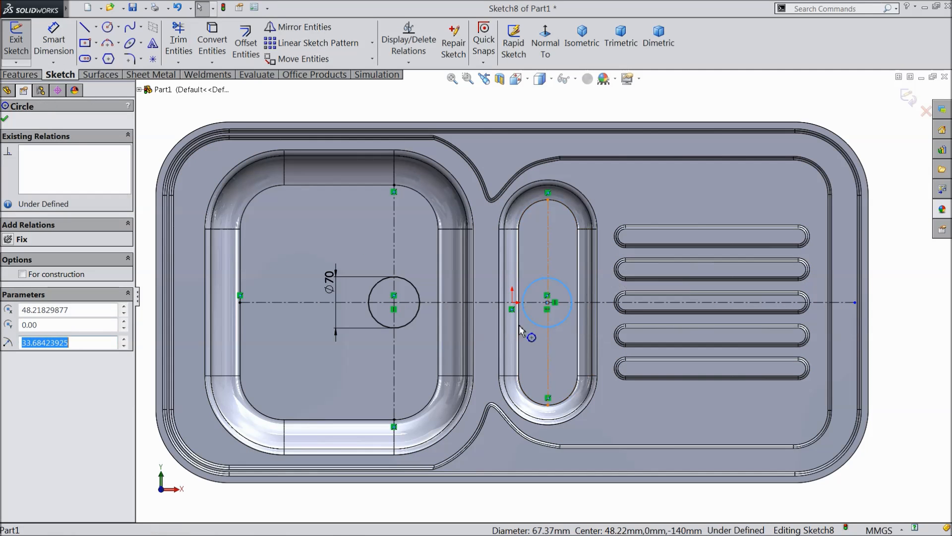
pyautogui.keyDown('ctrl'); pyautogui.click(404, 323); pyautogui.keyUp('ctrl')
pyautogui.click(476, 284)
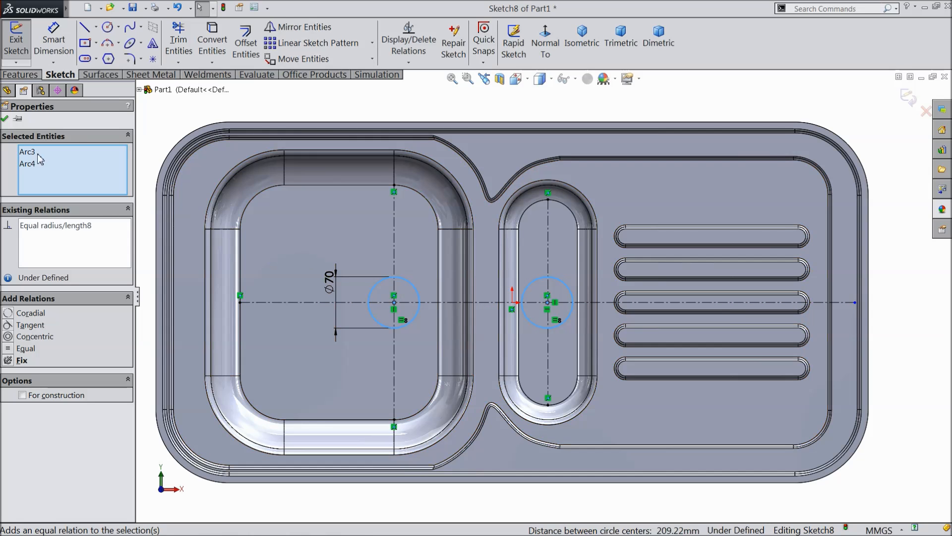
pyautogui.click(5, 119)
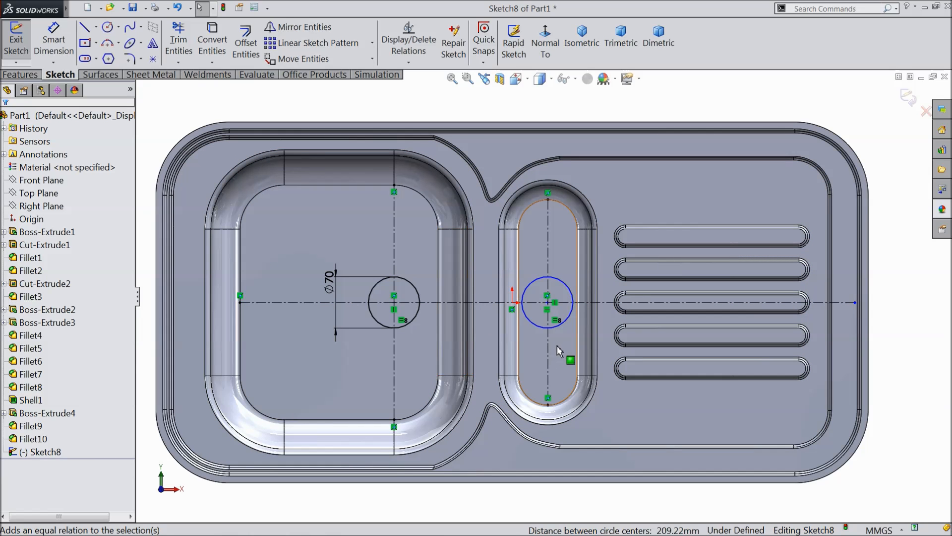
# Step: Add a driven diameter dimension to the small bowl's drain circle
pyautogui.click(55, 49)
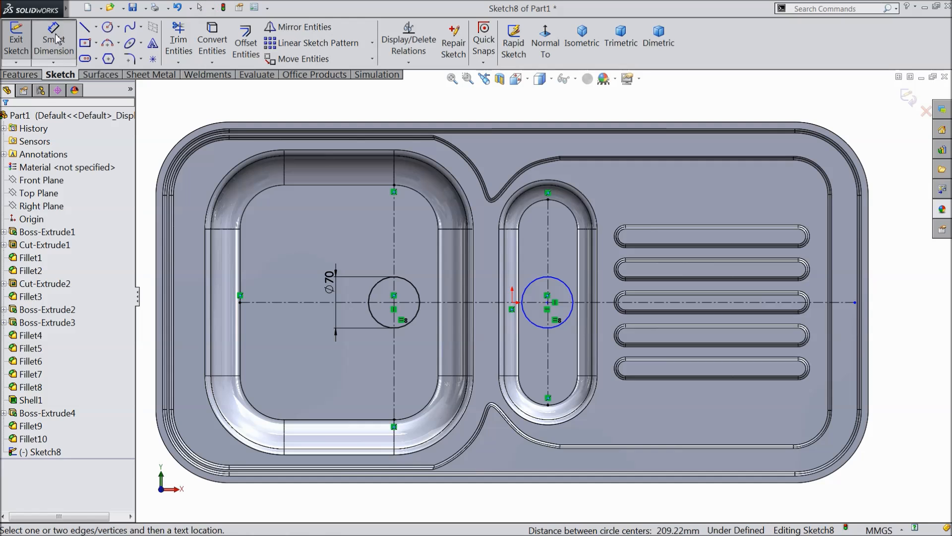
pyautogui.click(538, 278)
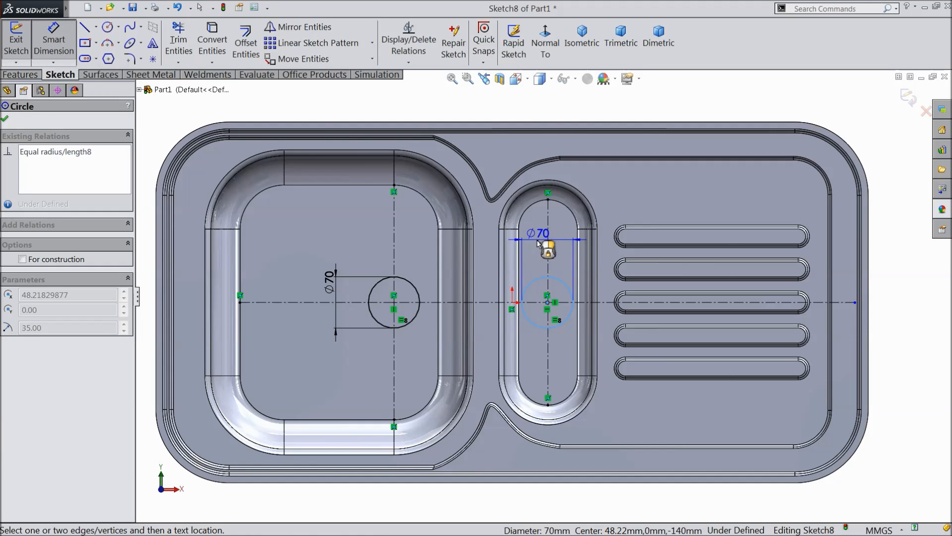
pyautogui.click(538, 240)
pyautogui.click(527, 186)
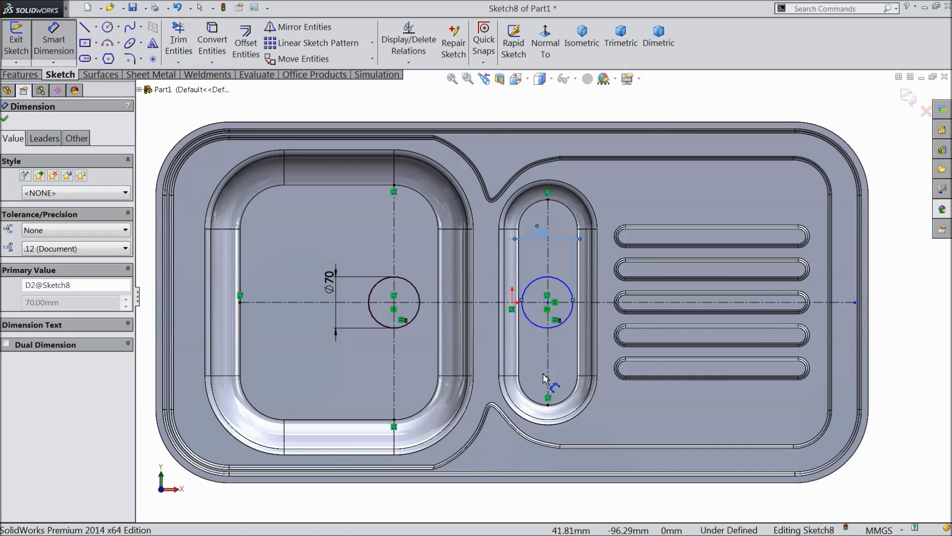
pyautogui.click(5, 119)
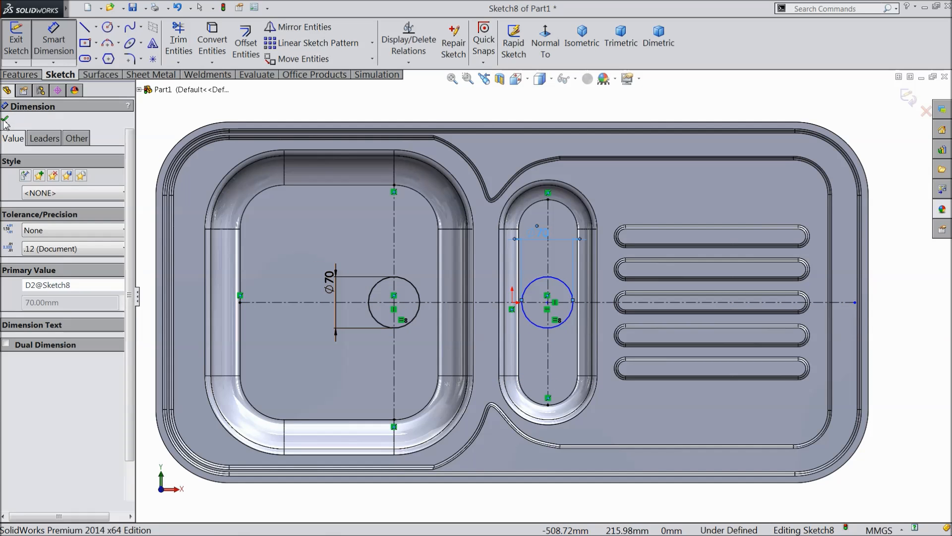
# Step: Cut both drain circles through the bowl floors with a blind Extruded Cut 138 mm deep
pyautogui.click(28, 77)
pyautogui.click(206, 42)
pyautogui.moveTo(329, 222)
pyautogui.mouseDown(button='middle')
pyautogui.moveTo(315, 133)
pyautogui.moveTo(317, 164)
pyautogui.moveTo(318, 52)
pyautogui.moveTo(317, 87)
pyautogui.moveTo(316, 53)
pyautogui.moveTo(316, 78)
pyautogui.mouseUp(button='middle')
pyautogui.moveTo(545, 361); pyautogui.dragTo(529, 442)
pyautogui.moveTo(529, 441); pyautogui.dragTo(497, 481, button='middle')
pyautogui.moveTo(516, 431); pyautogui.dragTo(509, 456, button='middle')
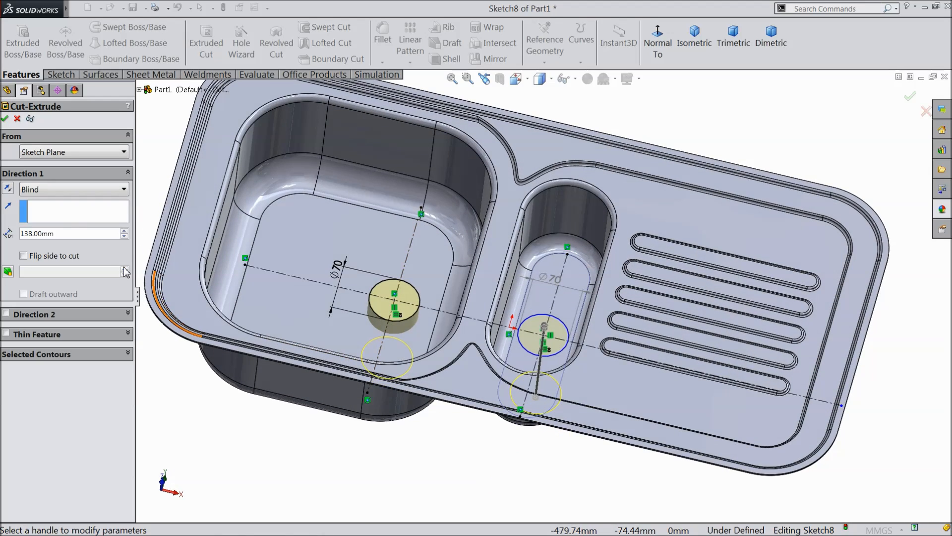
pyautogui.click(5, 119)
pyautogui.click(406, 437)
pyautogui.moveTo(406, 437); pyautogui.dragTo(444, 487, button='middle')
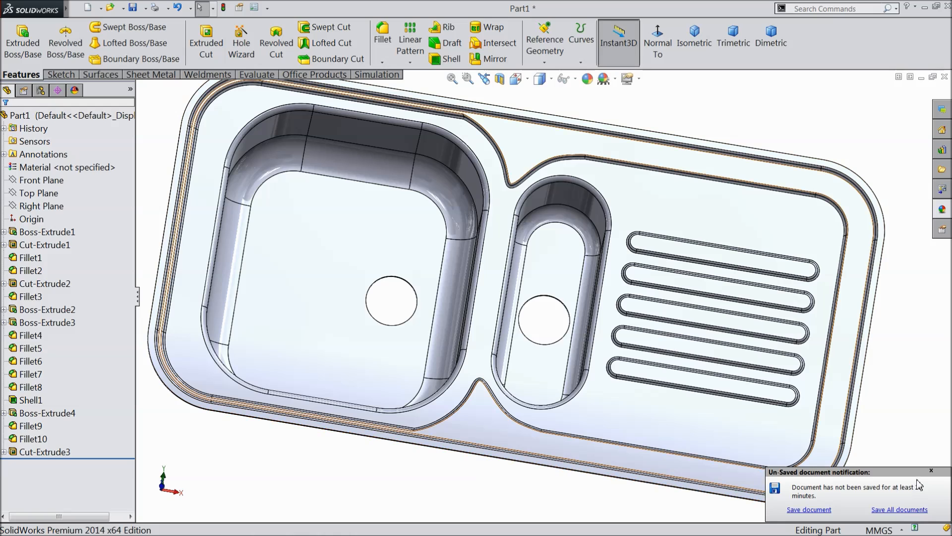
# Step: Fillet the upper edges of both bowl drain holes with a 3 mm radius
pyautogui.click(931, 470)
pyautogui.scroll(-6, 580, 404)
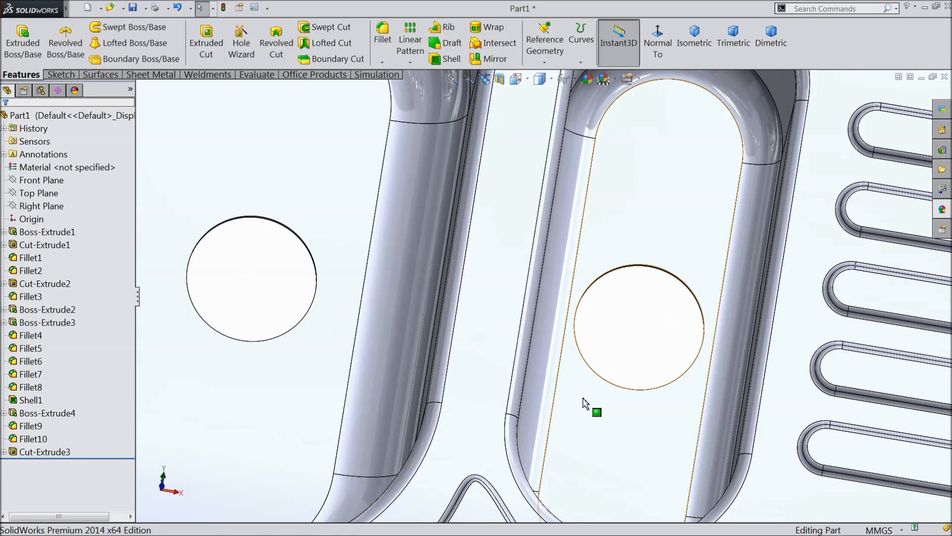
pyautogui.moveTo(570, 390); pyautogui.dragTo(555, 367, button='middle')
pyautogui.click(383, 40)
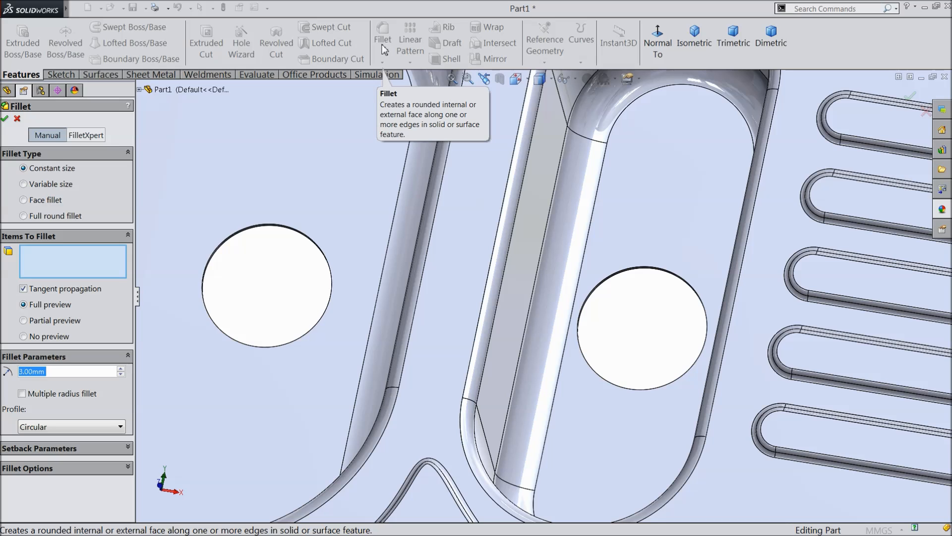
pyautogui.scroll(-2, 374, 306)
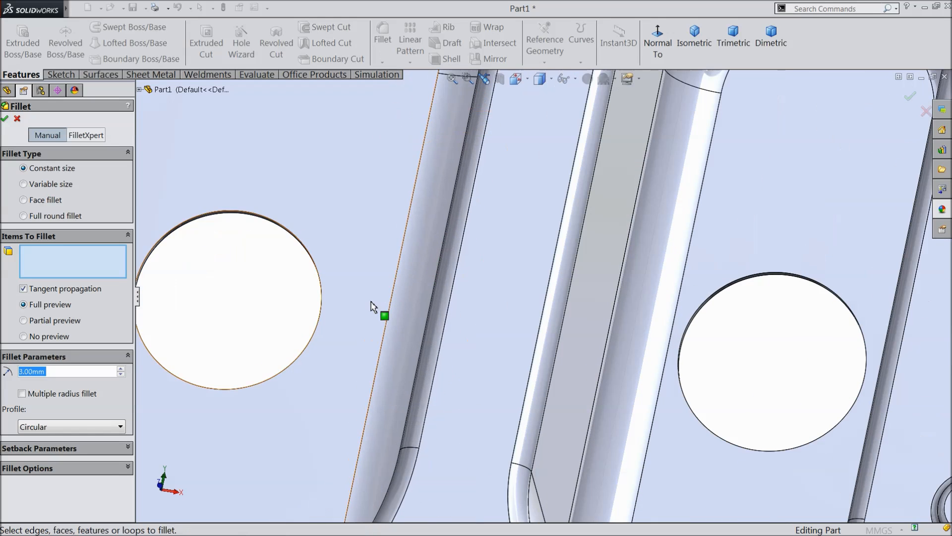
pyautogui.click(323, 292)
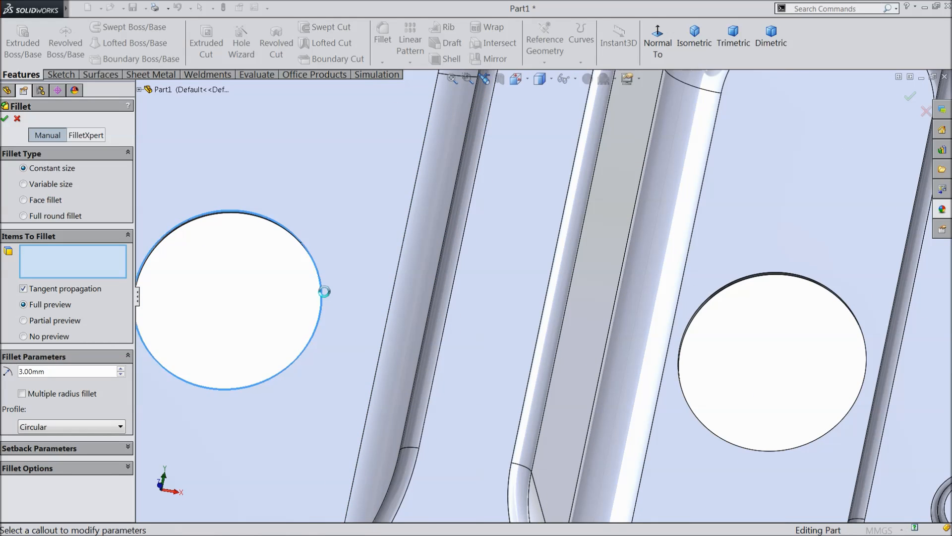
pyautogui.click(702, 308)
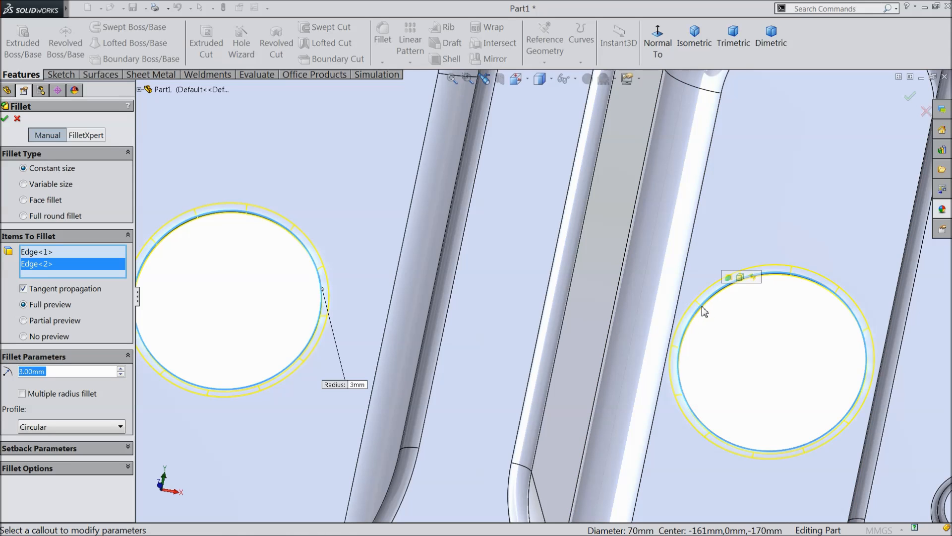
pyautogui.click(6, 119)
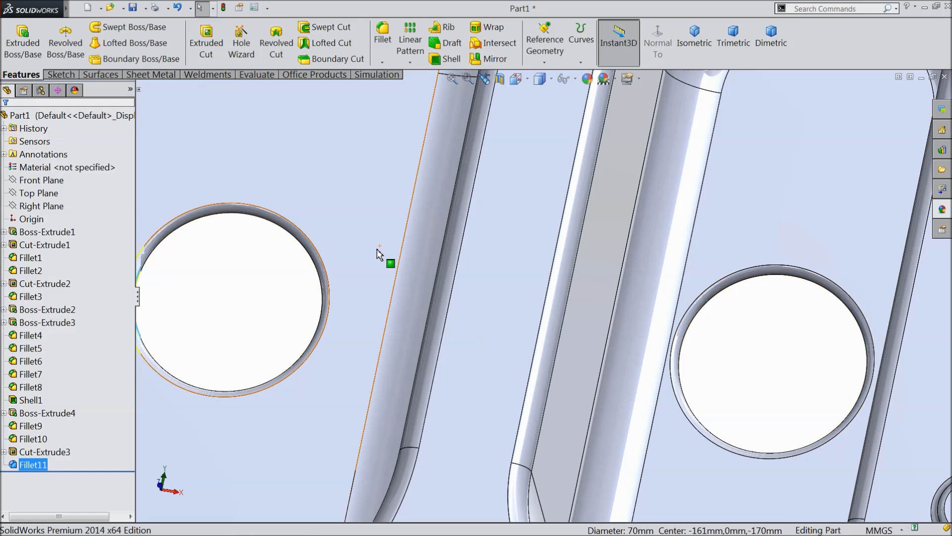
# Step: Sketch a circle about 27 mm in diameter on the flat rear ledge, above the pointed dip between the two bowls
pyautogui.scroll(4, 378, 254)
pyautogui.scroll(4, 377, 249)
pyautogui.moveTo(400, 245); pyautogui.dragTo(408, 292, button='middle')
pyautogui.scroll(-4, 566, 195)
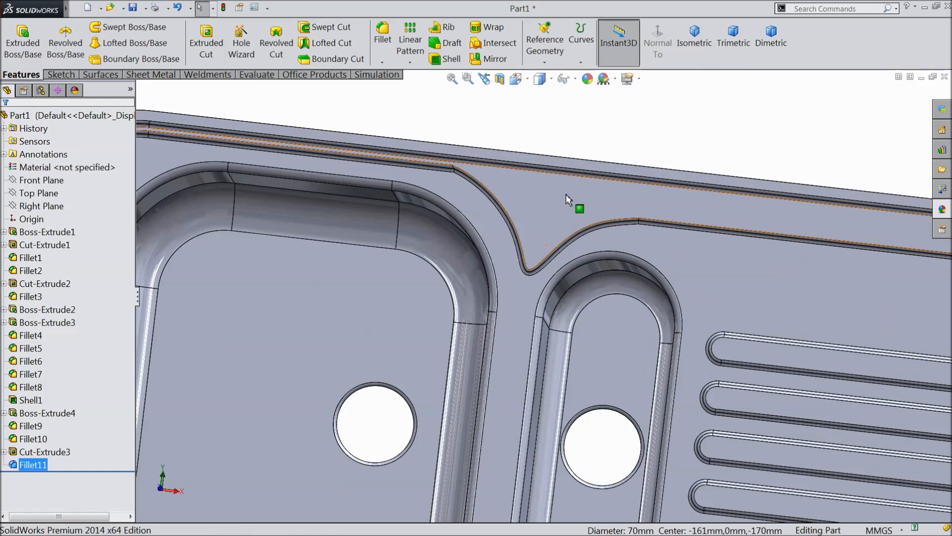
pyautogui.click(551, 204)
pyautogui.click(587, 170)
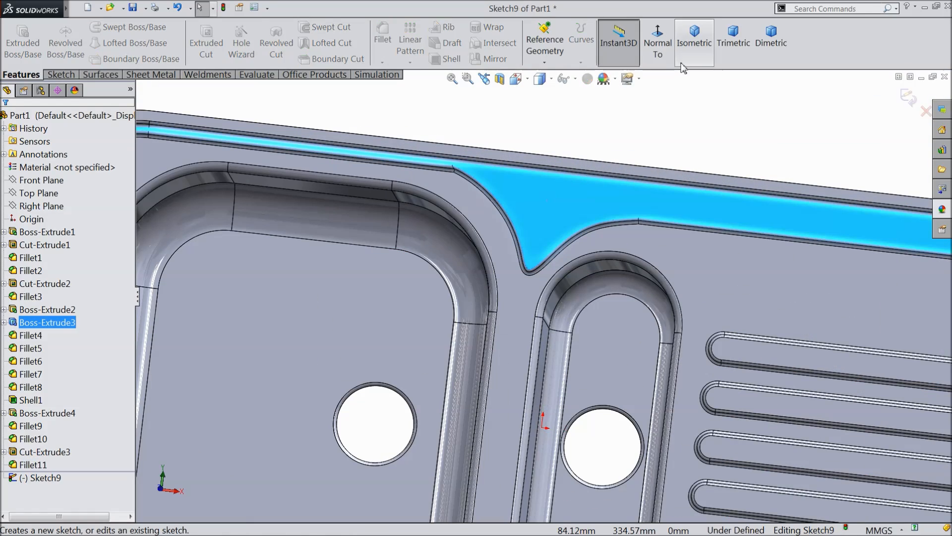
pyautogui.click(659, 47)
pyautogui.scroll(-5, 564, 198)
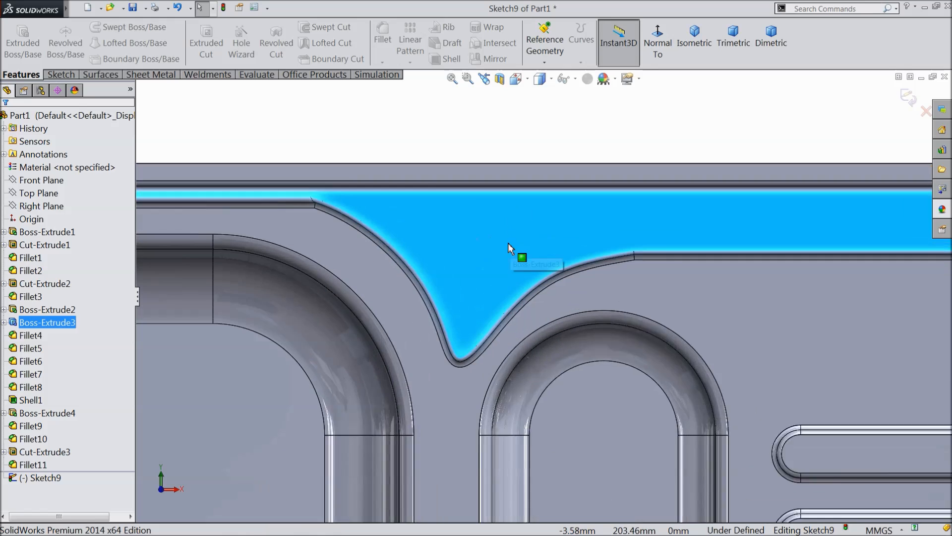
pyautogui.click(61, 74)
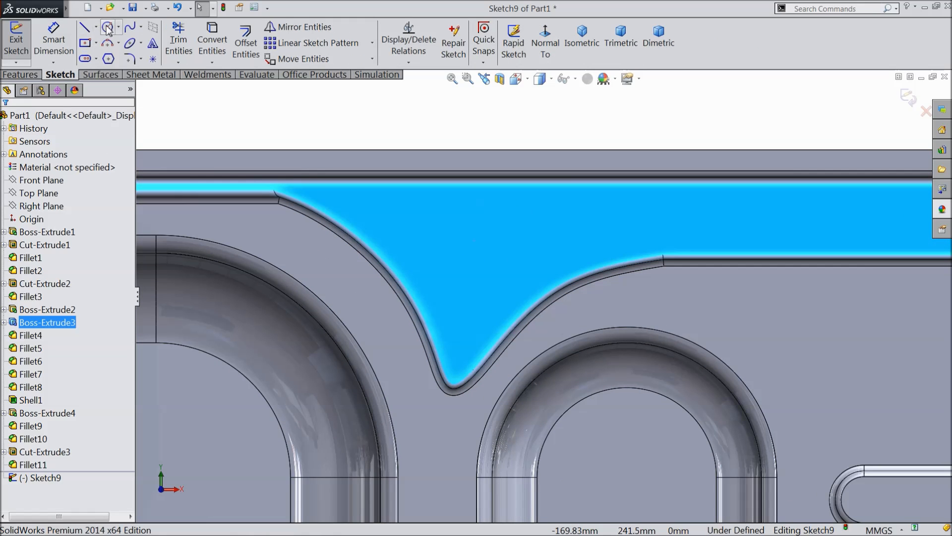
pyautogui.click(107, 27)
pyautogui.click(469, 244)
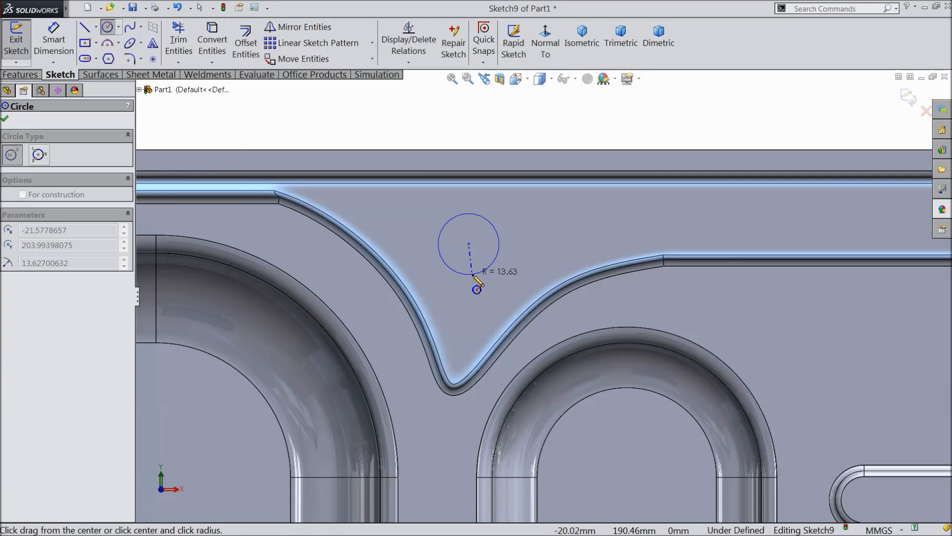
pyautogui.click(490, 265)
# Step: Dimension the rear ledge circle to a diameter of 20 mm
pyautogui.click(54, 40)
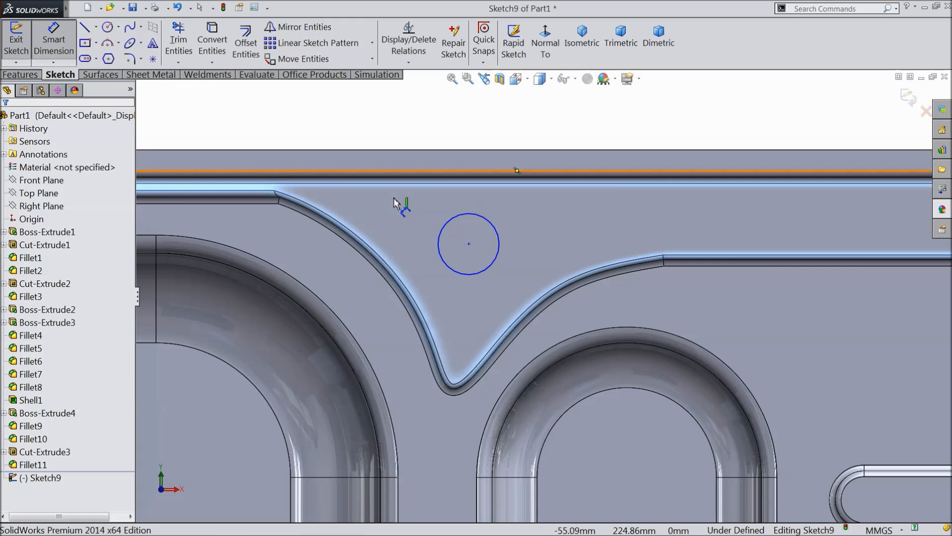
pyautogui.click(500, 258)
pyautogui.click(546, 256)
pyautogui.write('20')
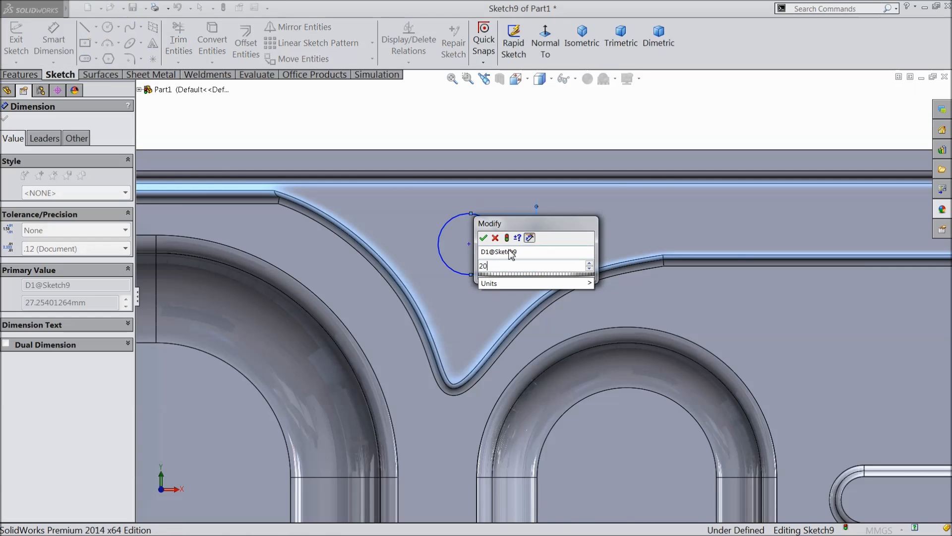
pyautogui.click(483, 238)
# Step: Place the circle's center 30 mm from the ledge's straight rear edge with a dimension
pyautogui.click(469, 243)
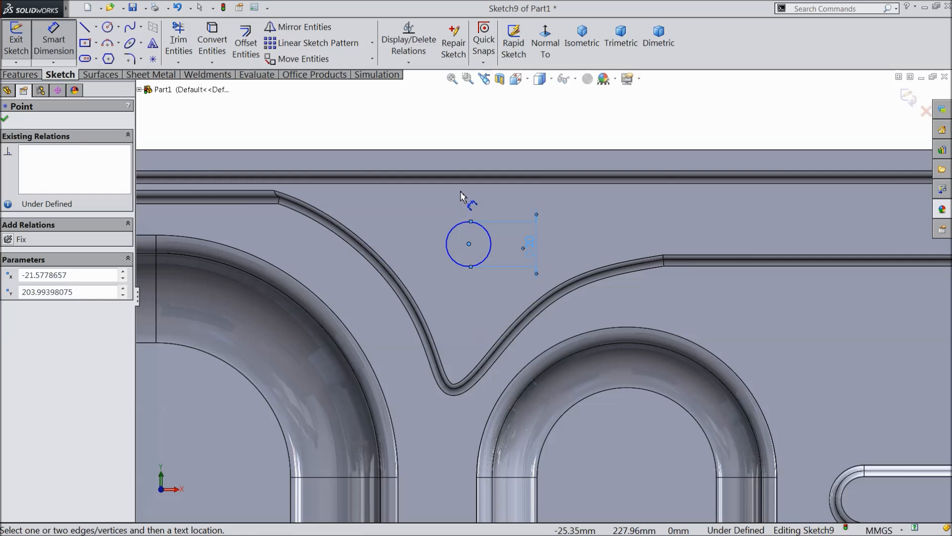
pyautogui.click(461, 185)
pyautogui.click(424, 221)
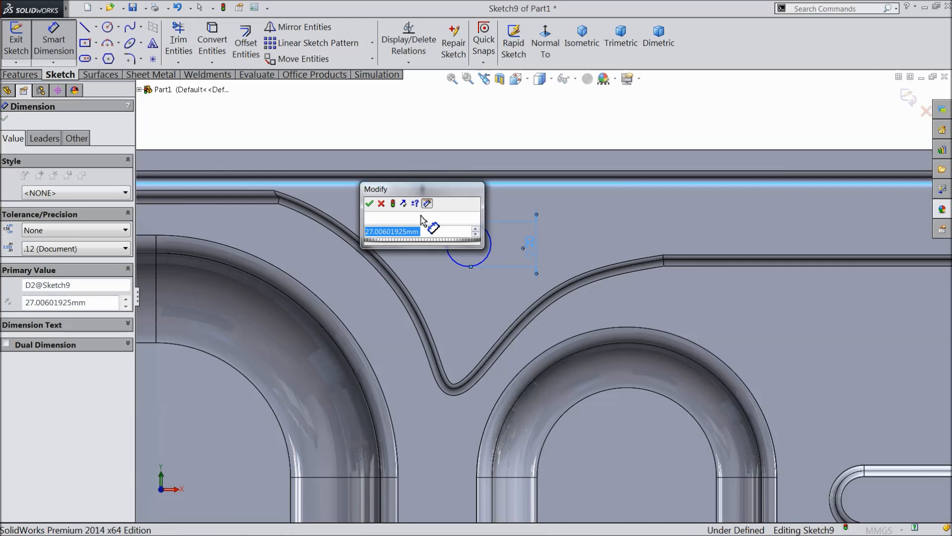
pyautogui.write('30')
pyautogui.click(369, 204)
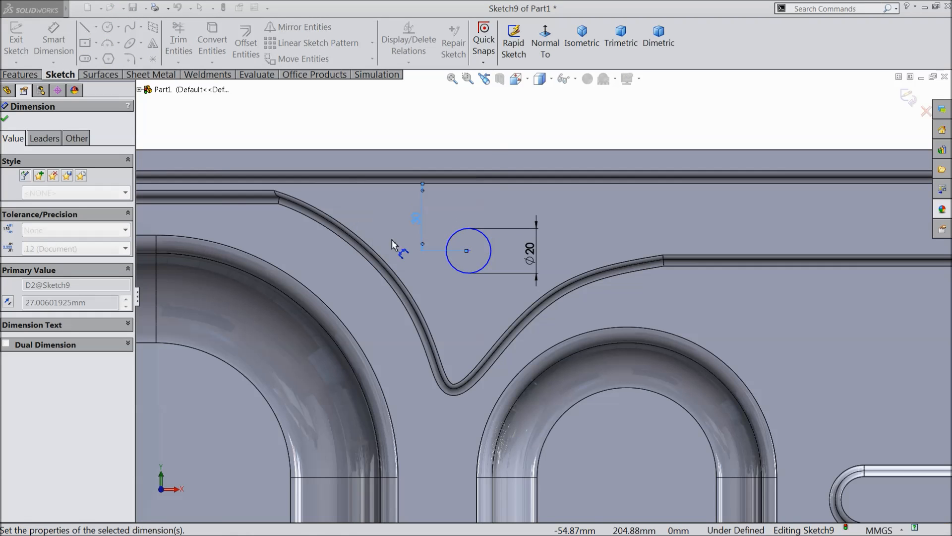
# Step: Dimension the vertical distance from the circle's center to the point at the tip of the ledge's curved edge
pyautogui.click(468, 251)
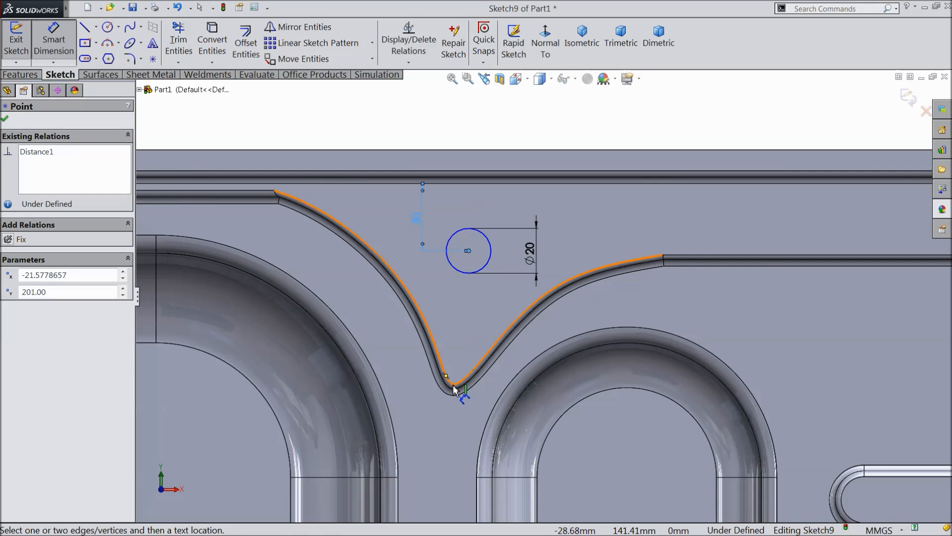
pyautogui.click(449, 382)
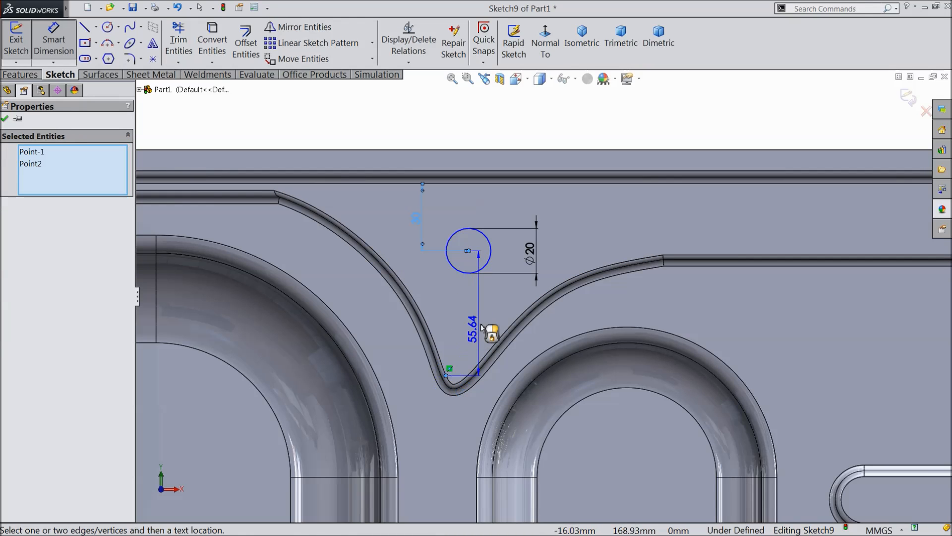
pyautogui.click(486, 317)
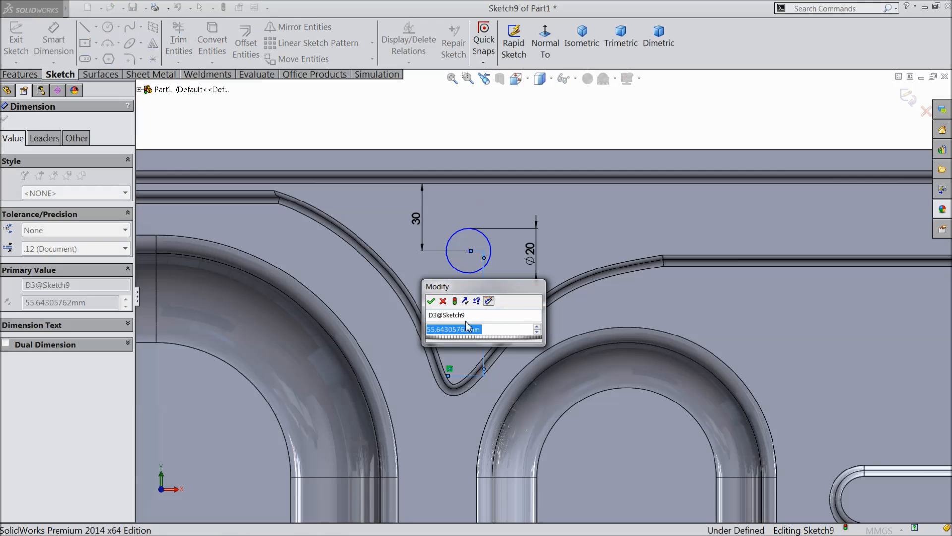
pyautogui.click(431, 300)
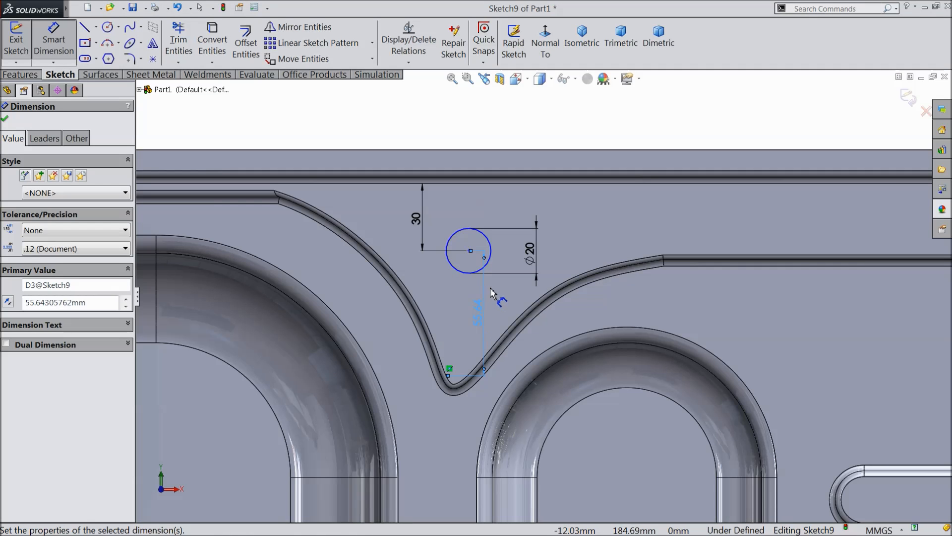
# Step: Dimension the horizontal distance between the circle's center and the center of the small bowl's rounded rear floor edge
pyautogui.scroll(1, 486, 316)
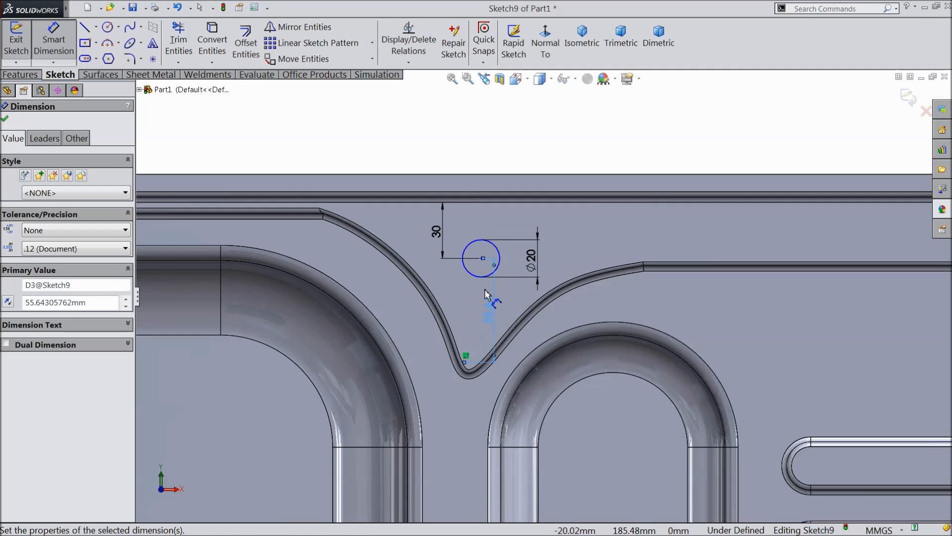
pyautogui.click(483, 258)
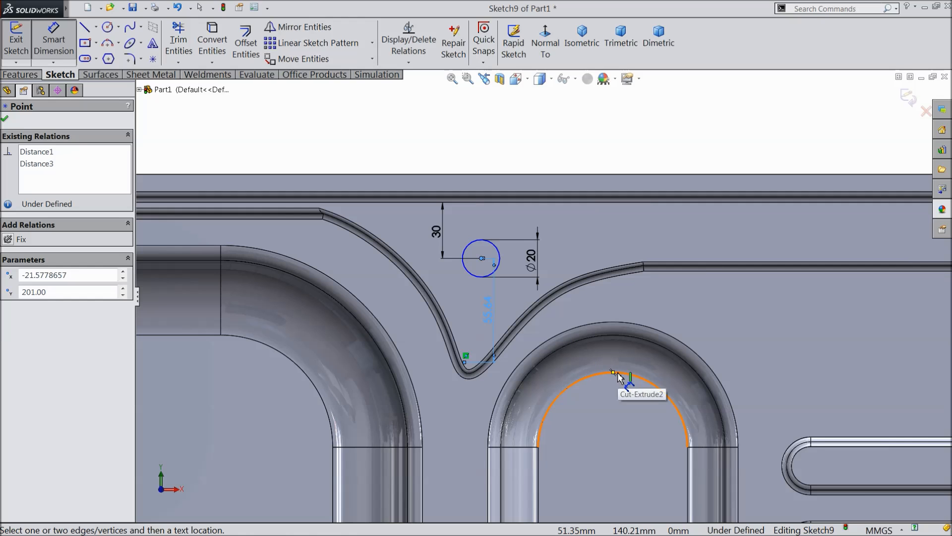
pyautogui.click(618, 377)
pyautogui.click(548, 166)
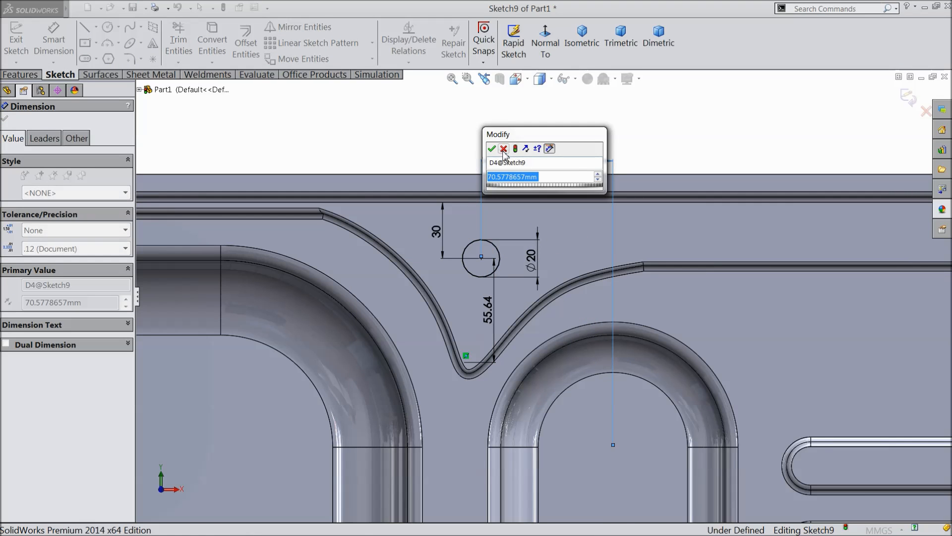
pyautogui.click(492, 149)
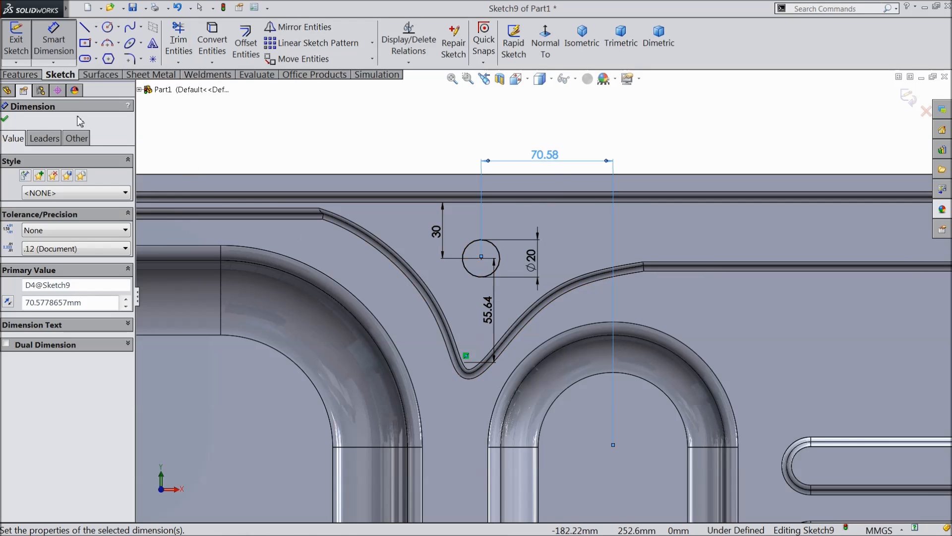
# Step: Cut the 20 mm circle through the sink ledge with a Through All Extruded Cut
pyautogui.click(21, 74)
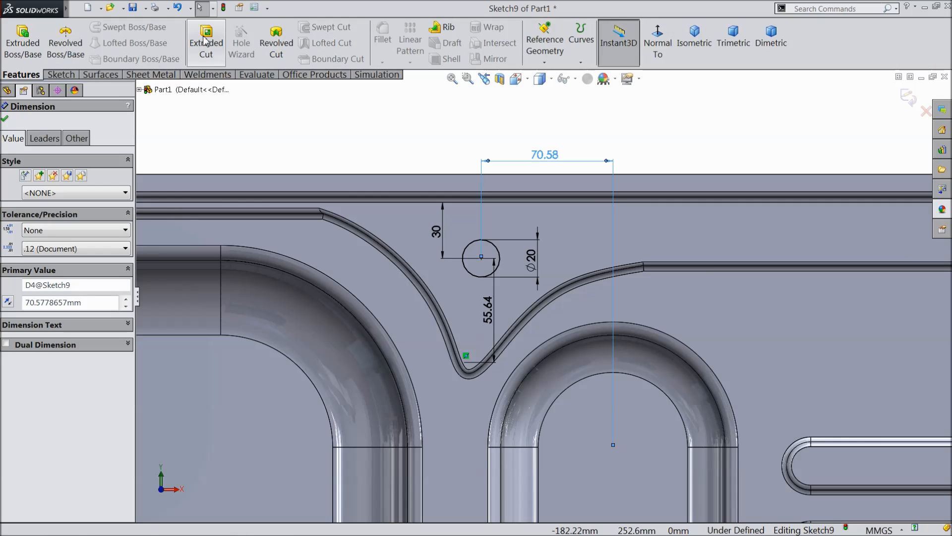
pyautogui.click(205, 41)
pyautogui.click(51, 192)
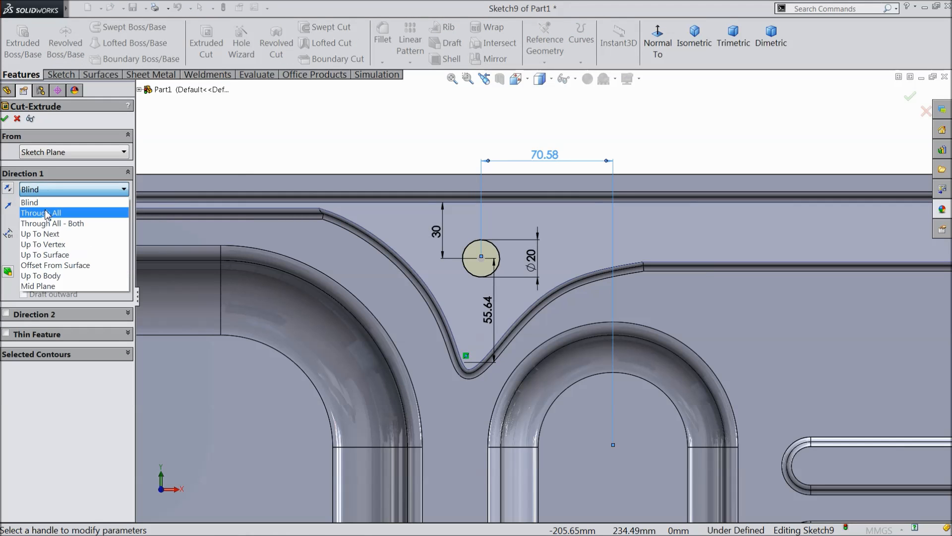
pyautogui.click(46, 213)
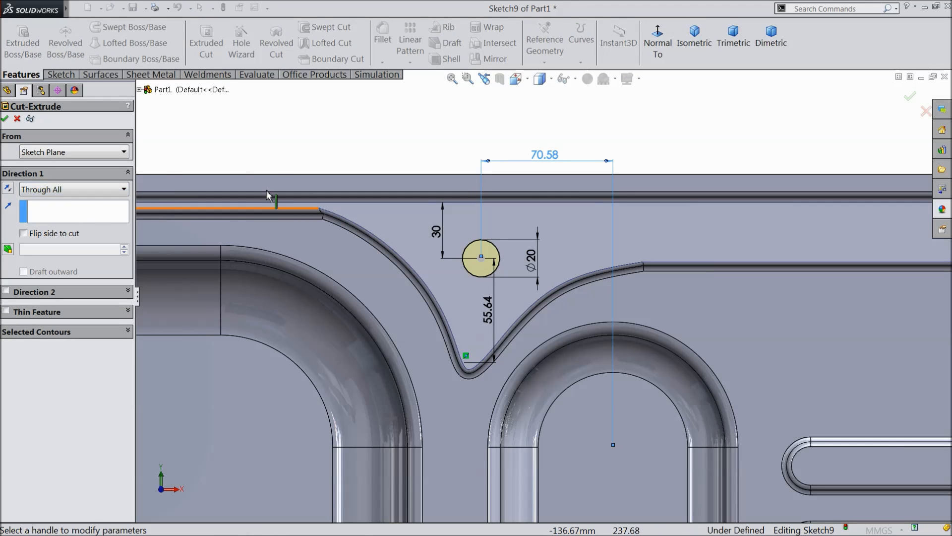
pyautogui.click(6, 118)
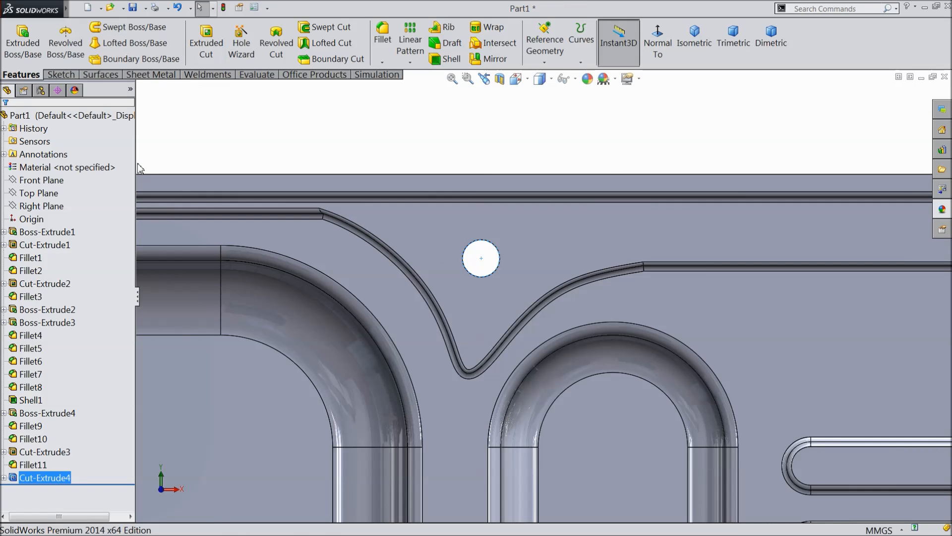
# Step: Fillet the upper edge of the 20 mm ledge hole with a 1 mm radius
pyautogui.click(383, 35)
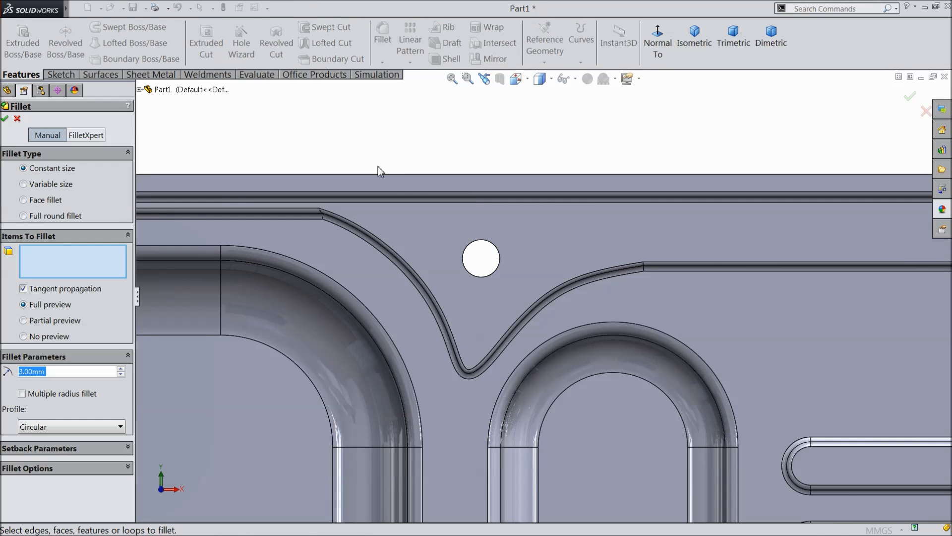
pyautogui.write('1')
pyautogui.press('Return')
pyautogui.scroll(-3, 485, 259)
pyautogui.moveTo(570, 270); pyautogui.dragTo(594, 256, button='middle')
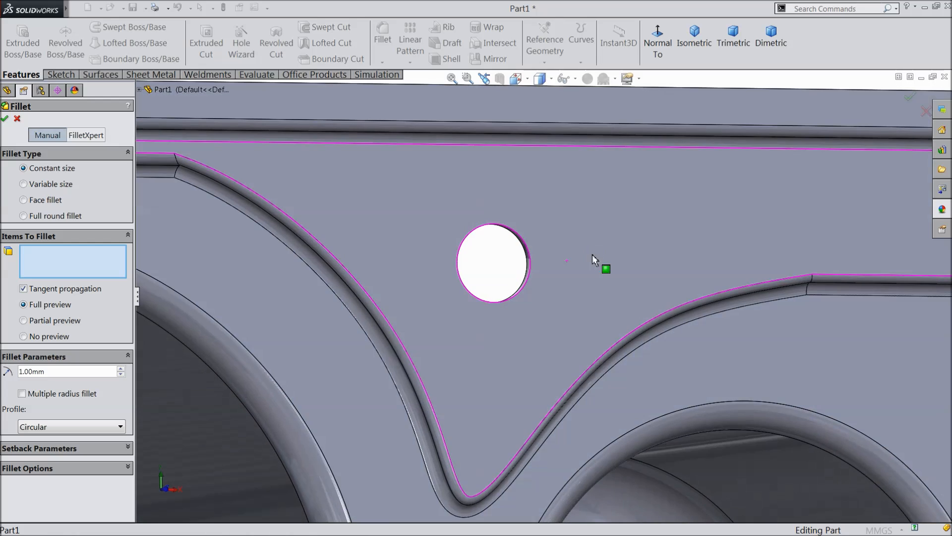
pyautogui.scroll(-3, 542, 260)
pyautogui.click(519, 270)
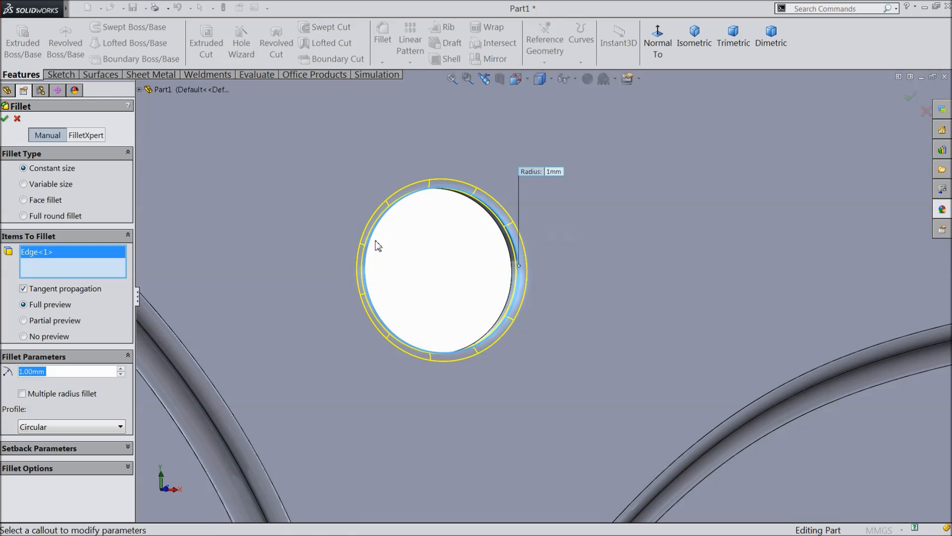
pyautogui.click(5, 119)
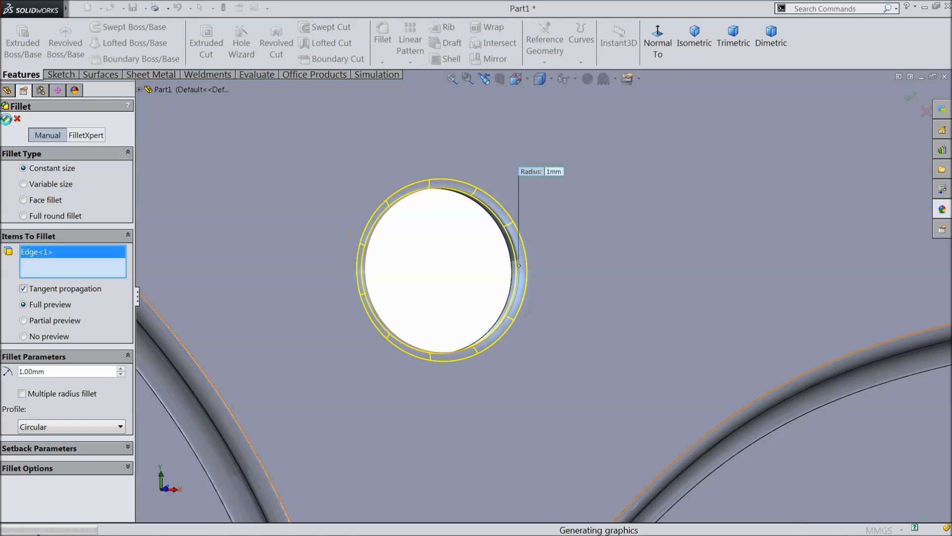
# Step: Examine the filleted ledge hole, both bowls and the drainboard from several angles
pyautogui.scroll(2, 515, 303)
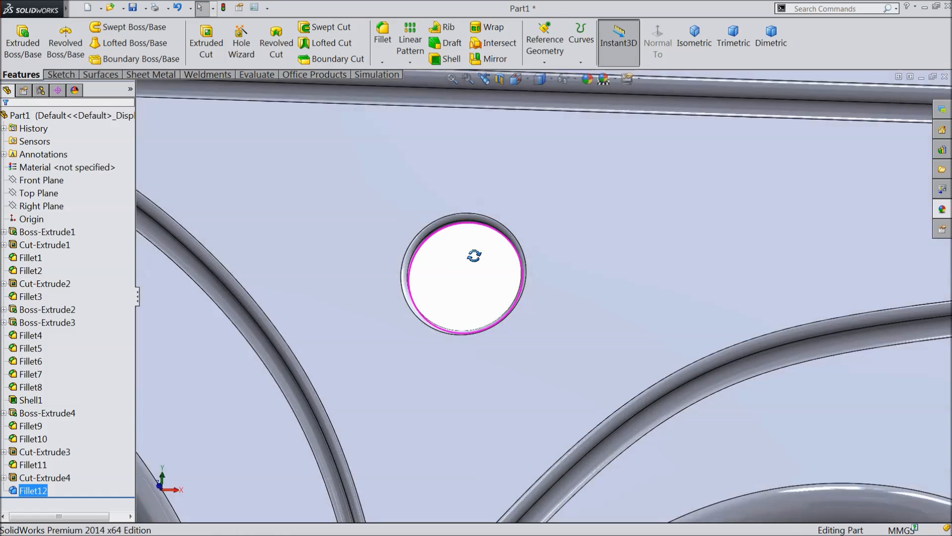
pyautogui.scroll(5, 463, 271)
pyautogui.scroll(-2, 563, 298)
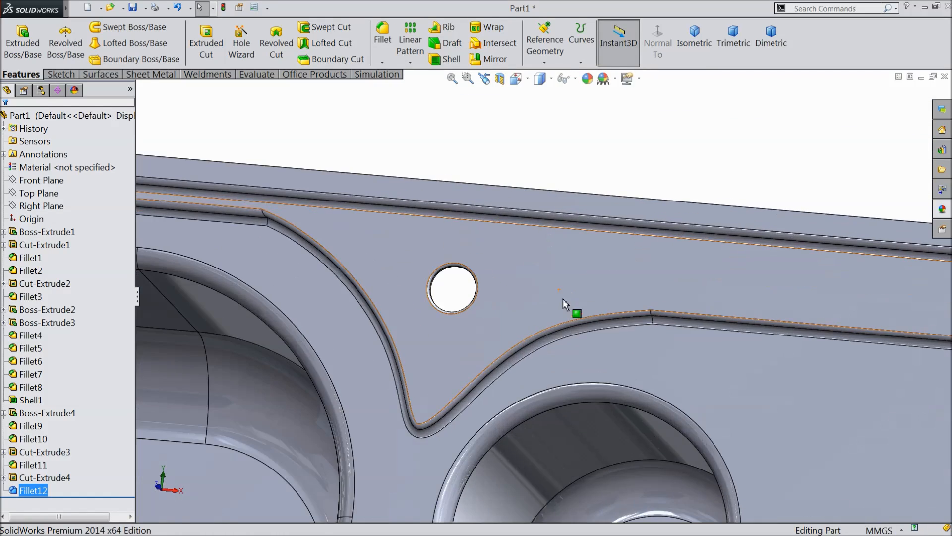
pyautogui.scroll(5, 486, 325)
pyautogui.moveTo(504, 349); pyautogui.dragTo(510, 293, button='middle')
pyautogui.scroll(-3, 526, 397)
pyautogui.moveTo(521, 386); pyautogui.dragTo(532, 361, button='middle')
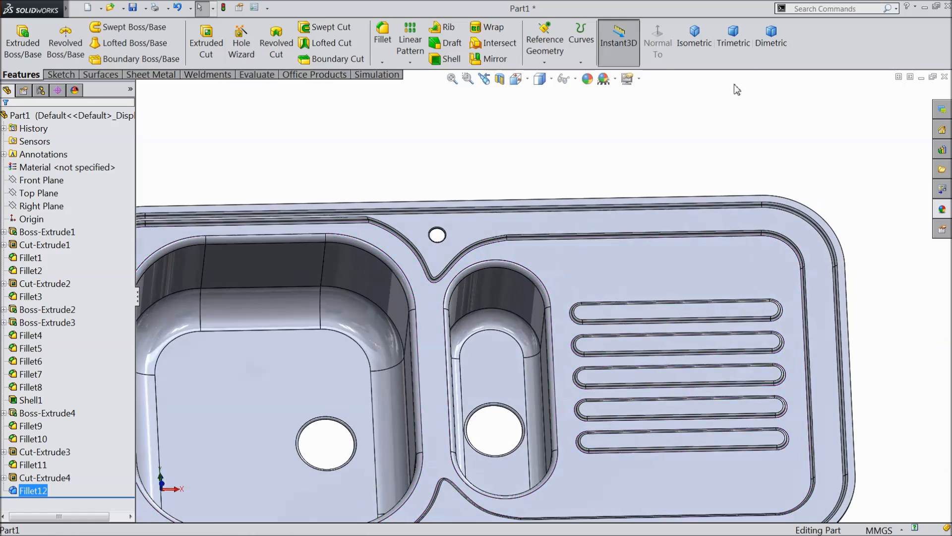
# Step: Start a sketch on the flat recessed face around the bowls and drainboard ribs, and view it face-on
pyautogui.click(694, 45)
pyautogui.moveTo(540, 348); pyautogui.dragTo(605, 268, button='middle')
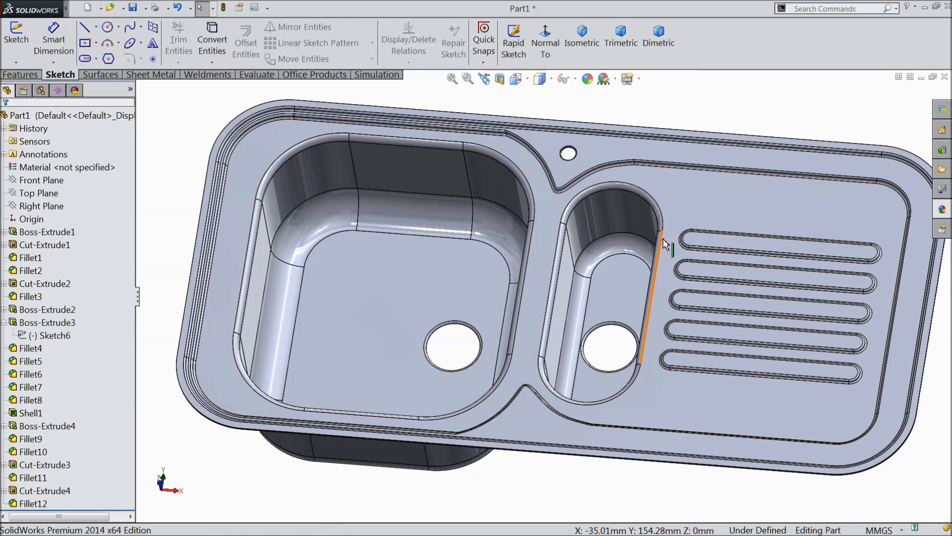
pyautogui.click(694, 201)
pyautogui.click(730, 168)
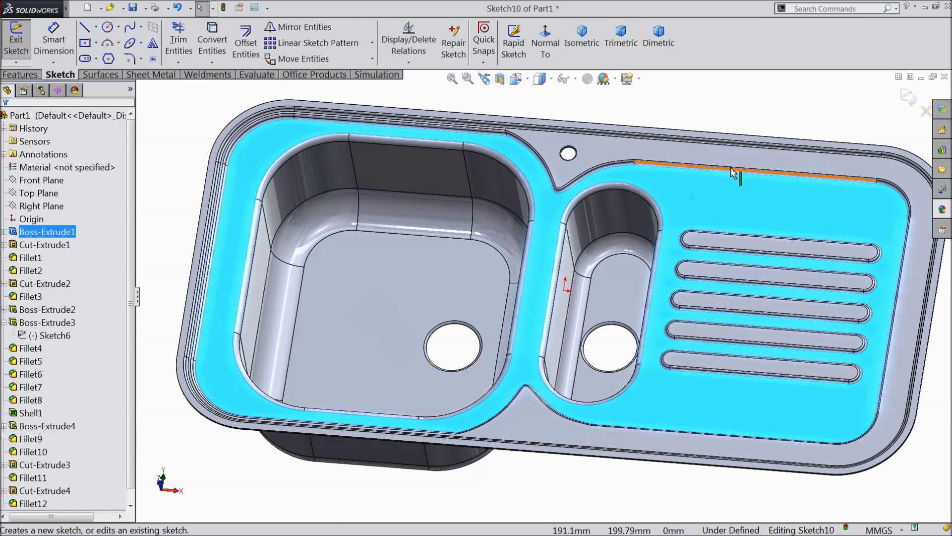
pyautogui.click(545, 43)
pyautogui.scroll(-2, 813, 297)
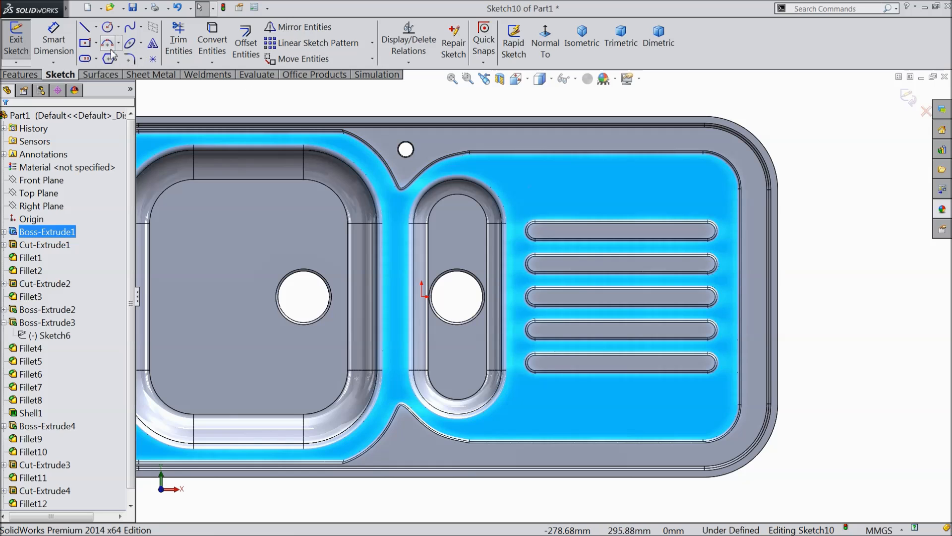
# Step: Sketch a horizontal centerline from the origin to beyond the drainboard's outer edge
pyautogui.click(97, 28)
pyautogui.click(110, 55)
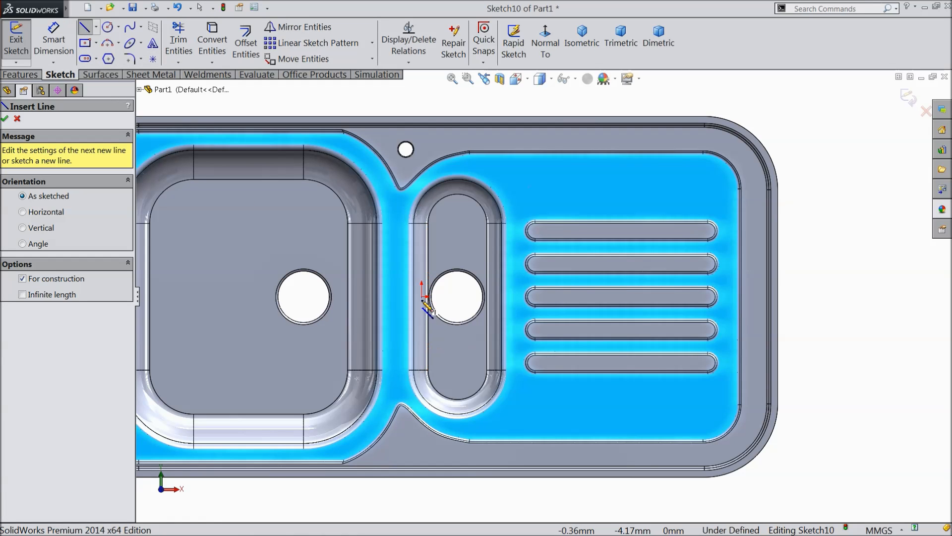
pyautogui.click(422, 296)
pyautogui.click(811, 296)
pyautogui.rightClick(831, 274)
pyautogui.click(849, 96)
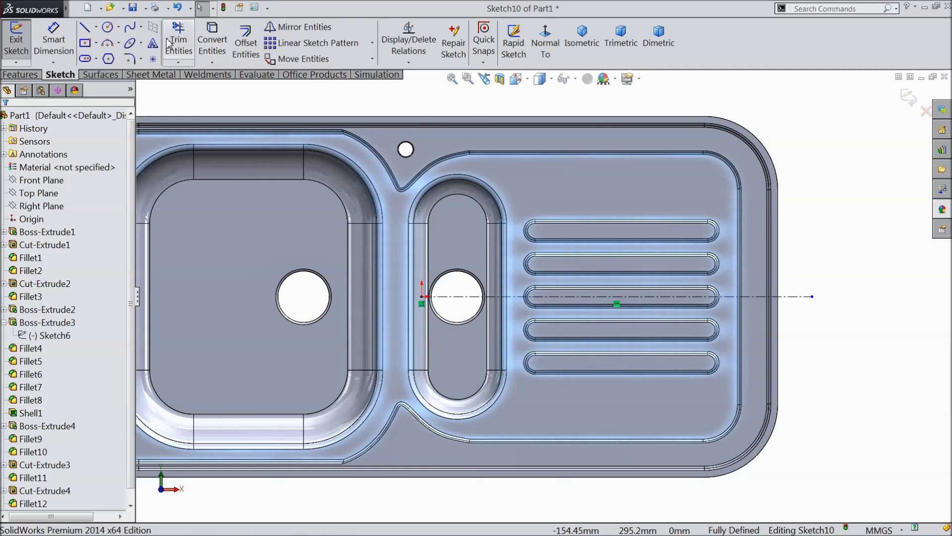
# Step: Above the ribs, sketch a horizontal line about 257 mm long, a tangent end arc about 23 mm in radius, and a lower line about 215 mm long
pyautogui.click(84, 26)
pyautogui.scroll(-3, 660, 233)
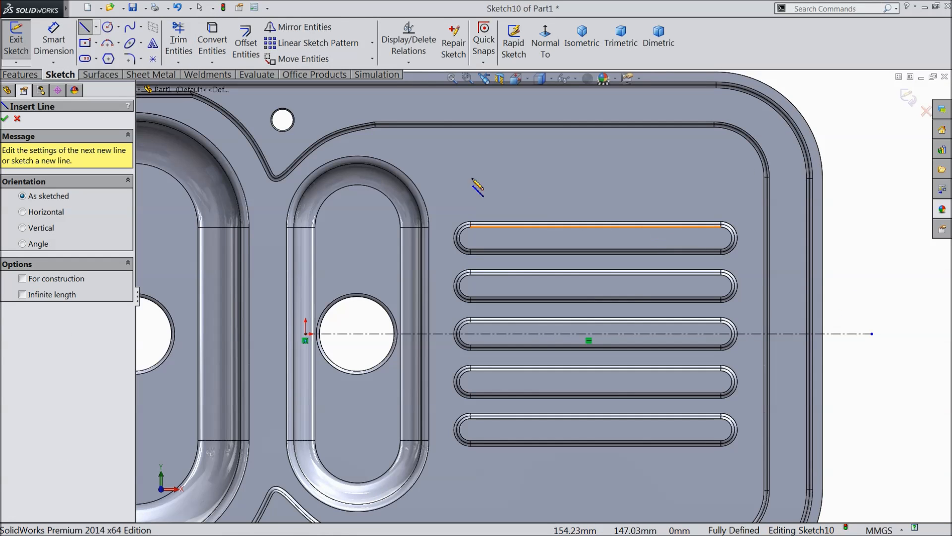
pyautogui.click(440, 150)
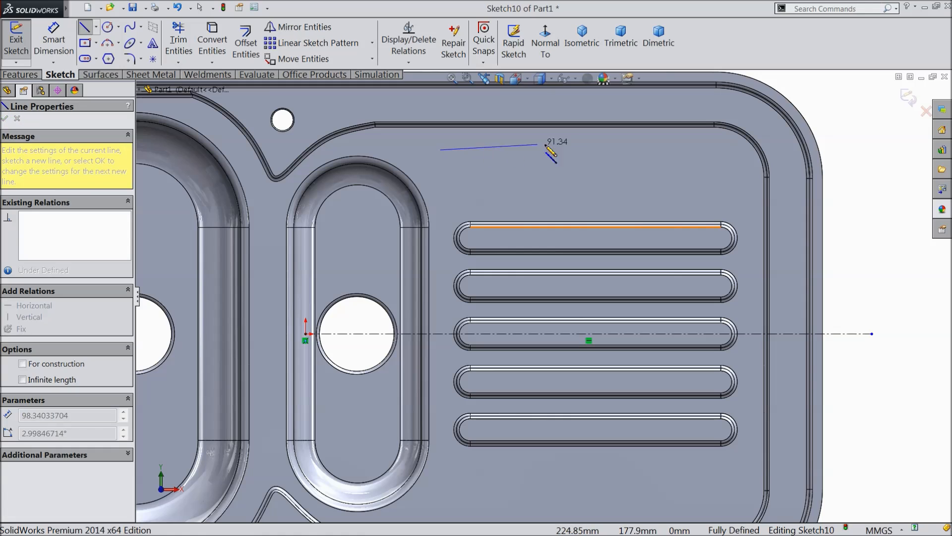
pyautogui.click(713, 150)
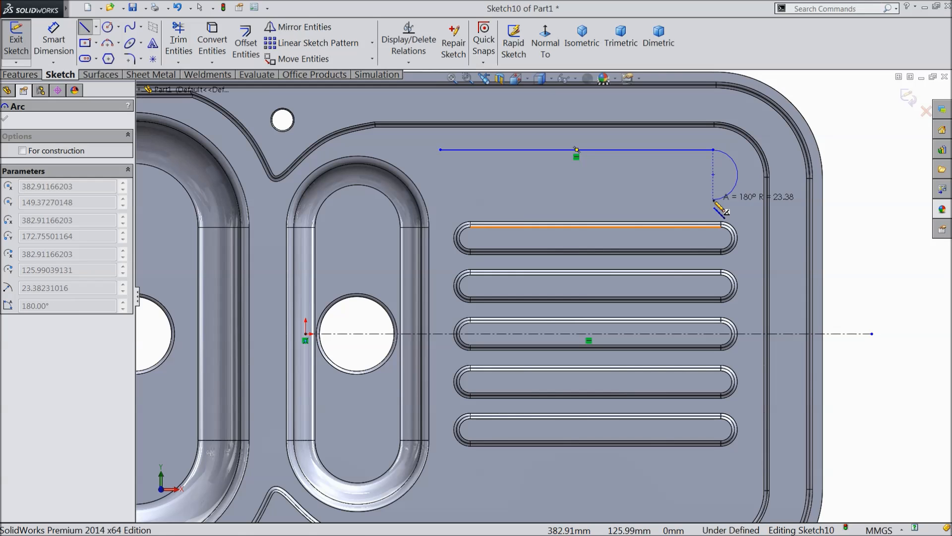
pyautogui.click(713, 199)
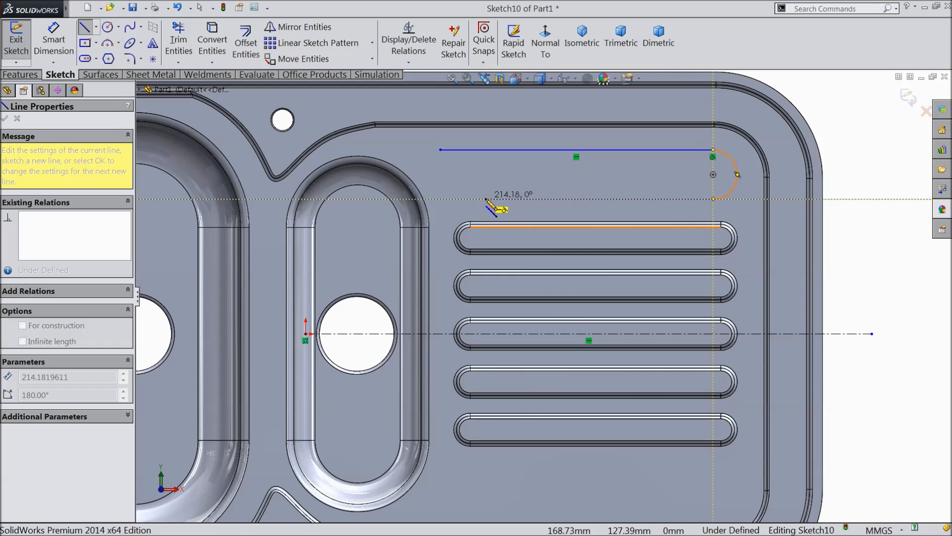
pyautogui.click(485, 198)
pyautogui.scroll(-3, 487, 198)
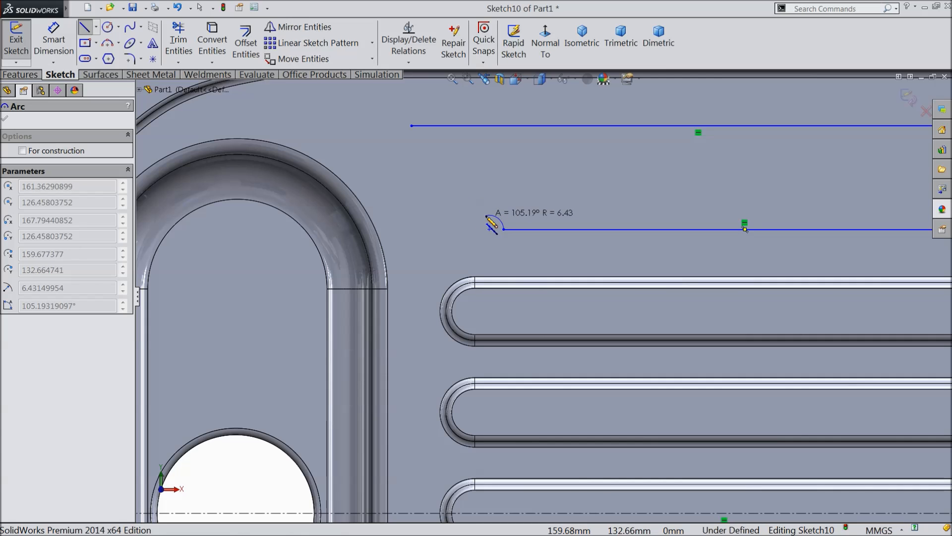
pyautogui.press('Escape')
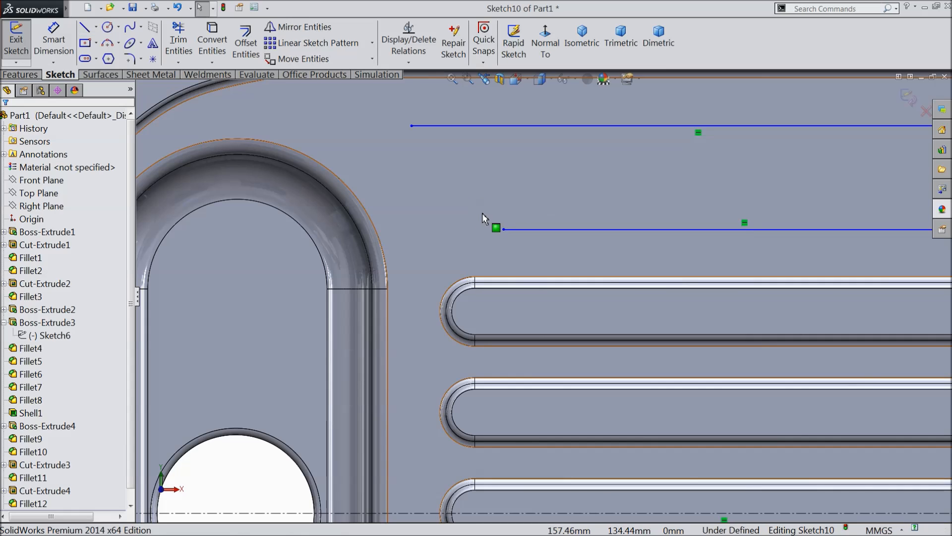
# Step: Sketch a three-point arc about 30 mm in radius between the open line ends and join it to the upper line with an arc about 10 mm in radius
pyautogui.click(107, 43)
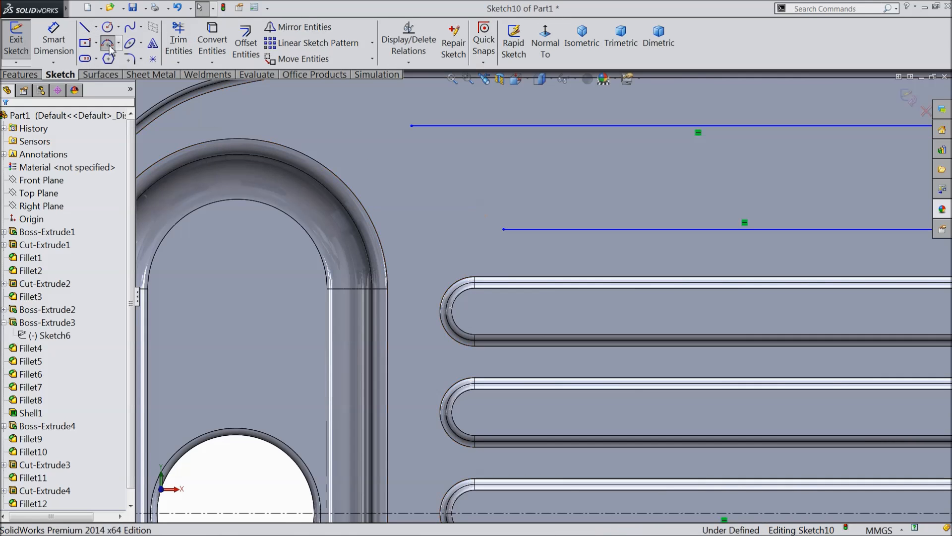
pyautogui.click(416, 171)
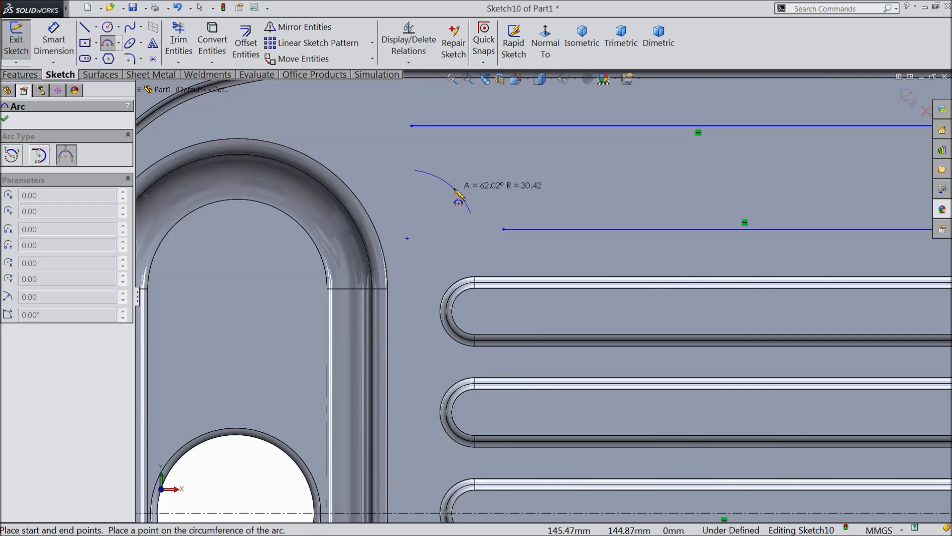
pyautogui.click(455, 190)
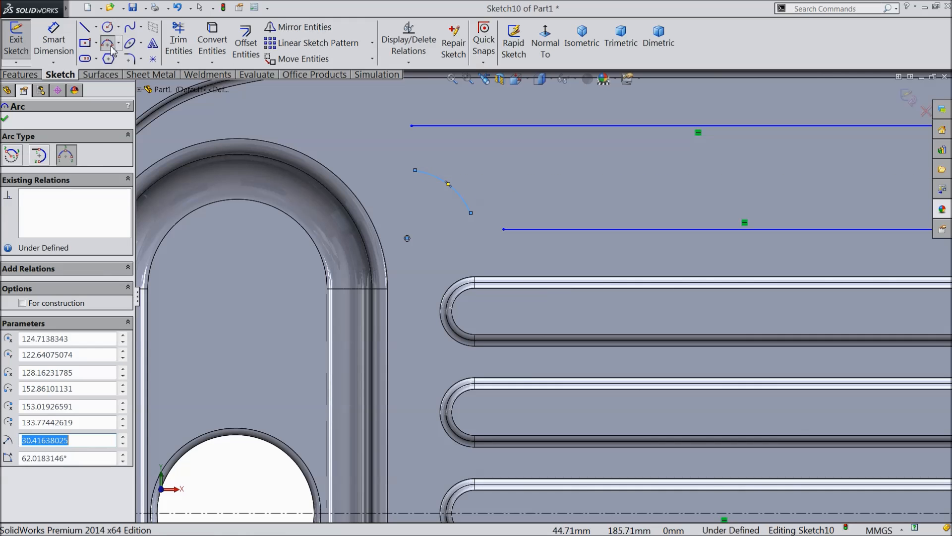
pyautogui.click(412, 126)
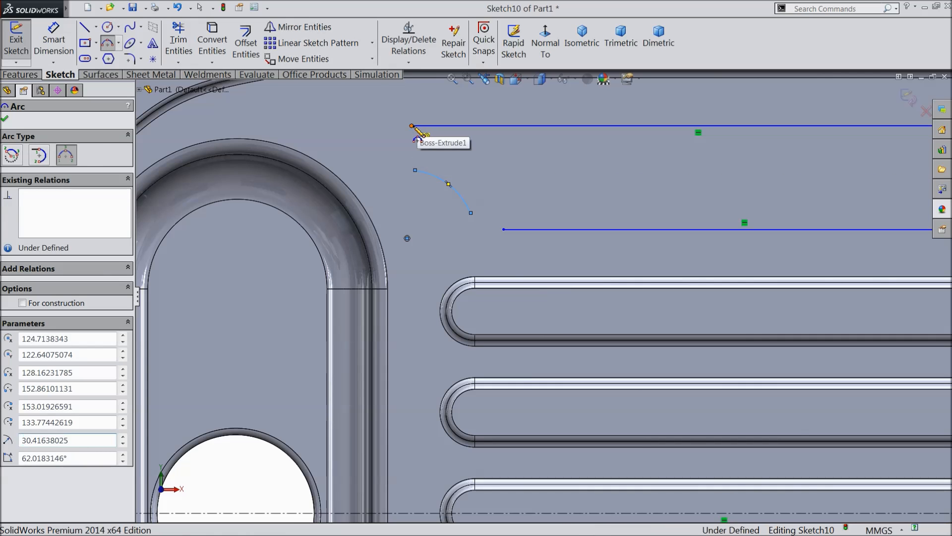
pyautogui.click(416, 171)
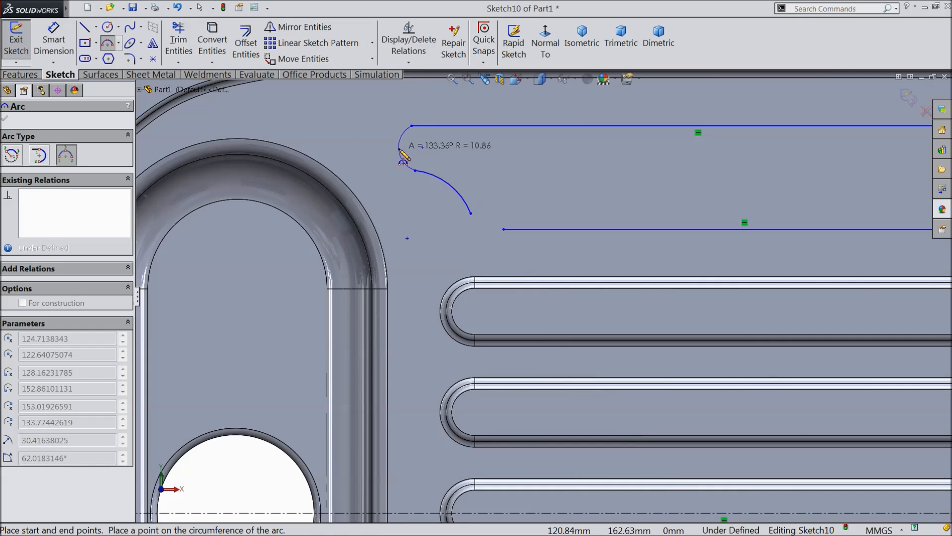
pyautogui.click(393, 150)
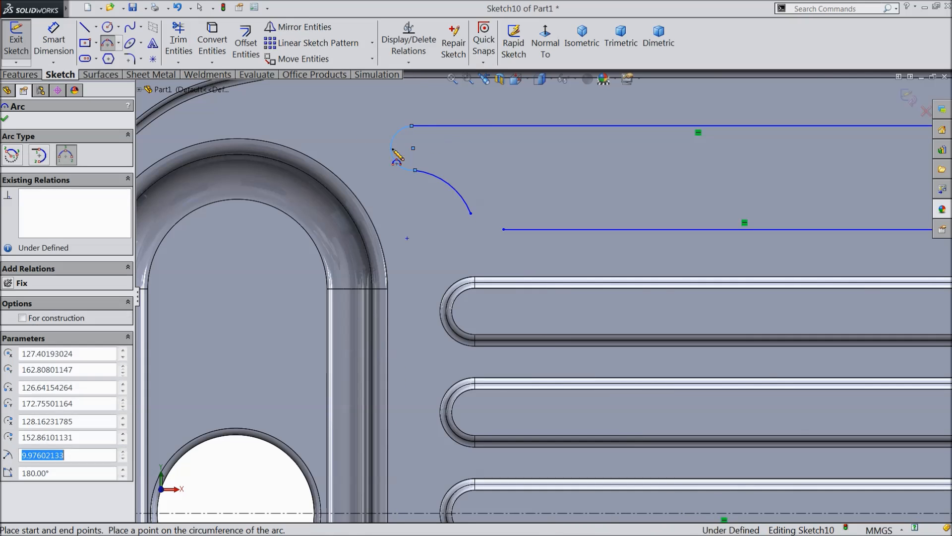
# Step: Close the profile with a three-point arc about 27 mm in radius between the lower line's open end and the middle arc
pyautogui.click(504, 229)
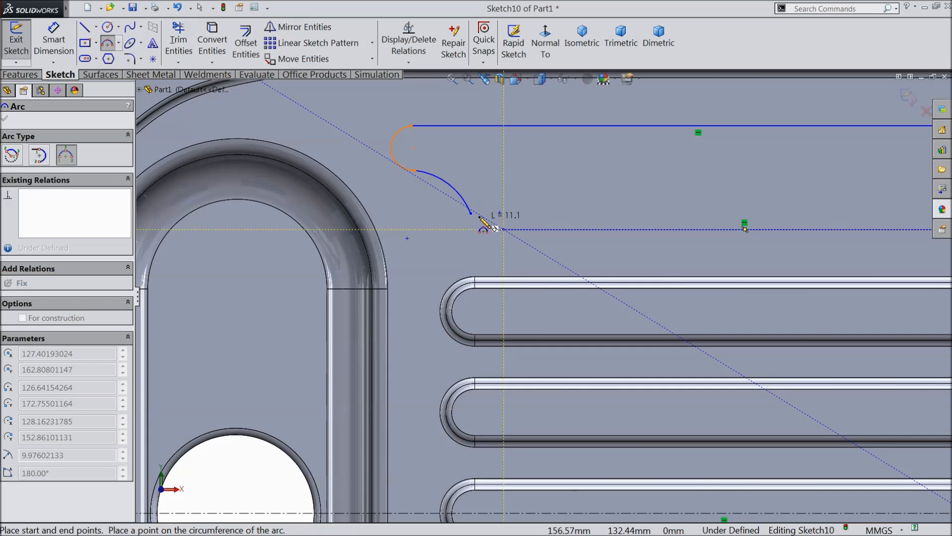
pyautogui.click(471, 214)
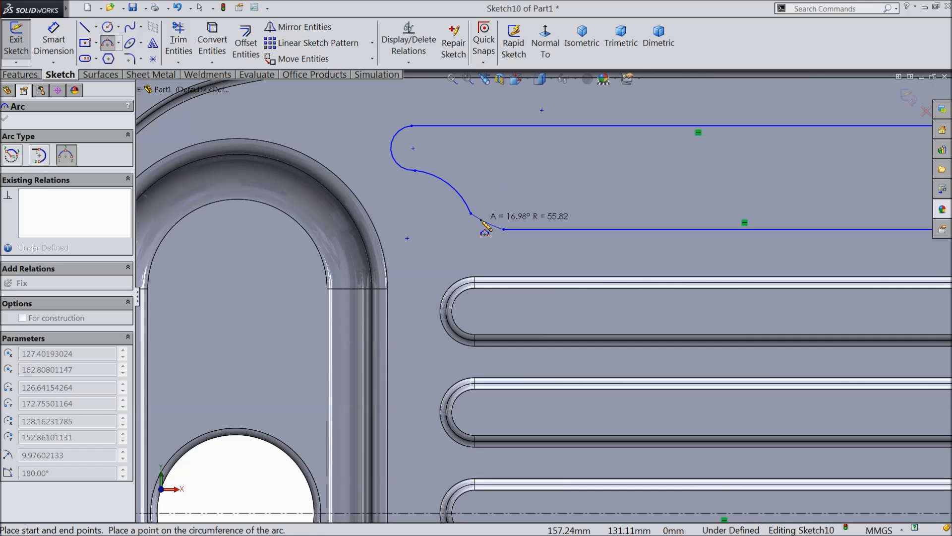
pyautogui.click(480, 222)
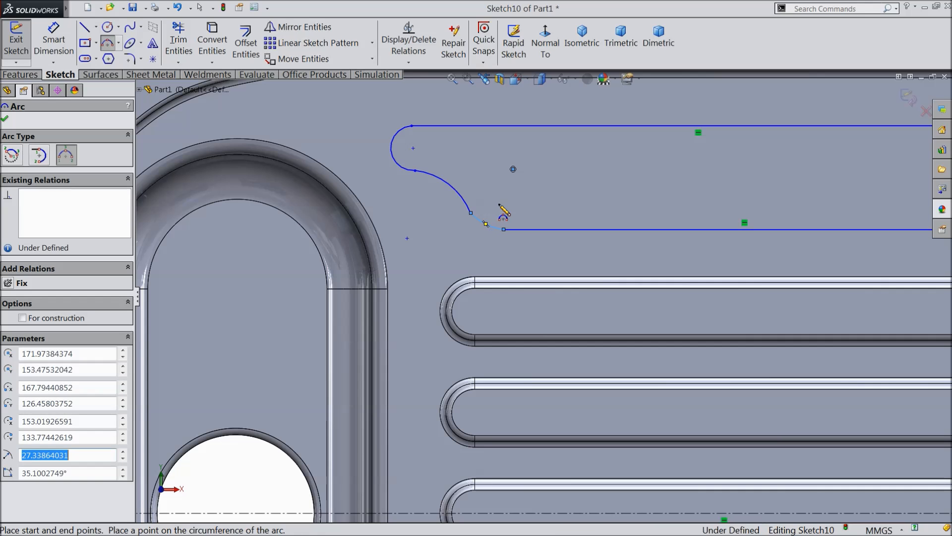
pyautogui.rightClick(362, 146)
pyautogui.click(381, 124)
# Step: Make the lower connecting arc tangent to both the lower line and the middle arc
pyautogui.scroll(-4, 560, 249)
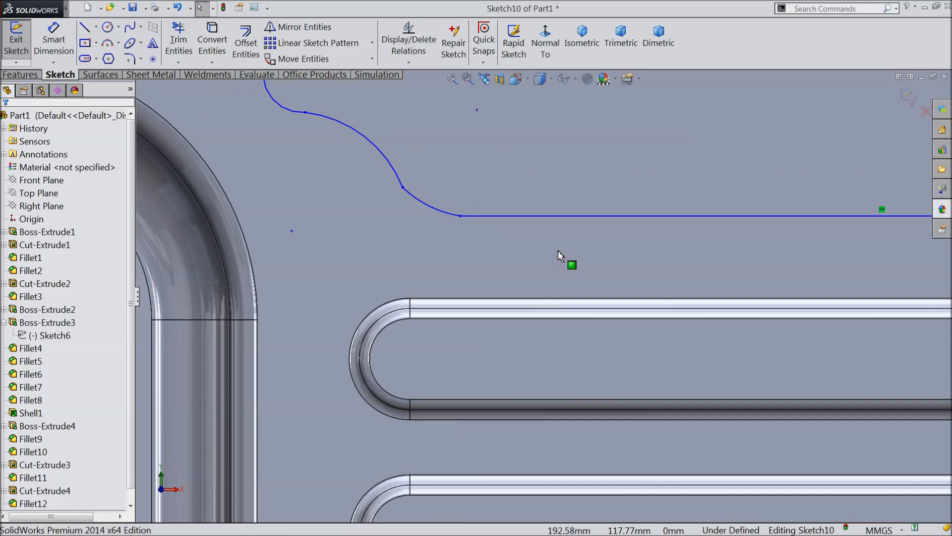
pyautogui.click(442, 213)
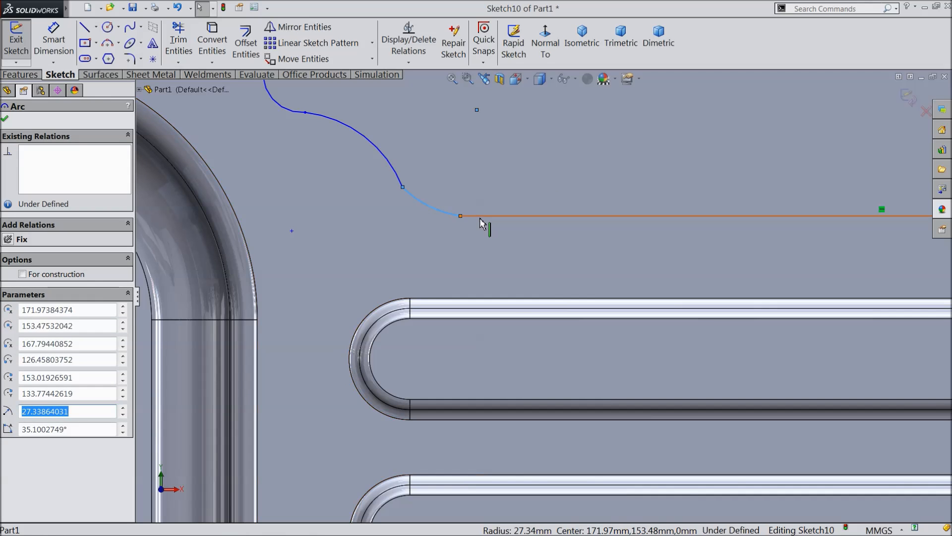
pyautogui.keyDown('ctrl'); pyautogui.click(480, 216); pyautogui.keyUp('ctrl')
pyautogui.click(506, 175)
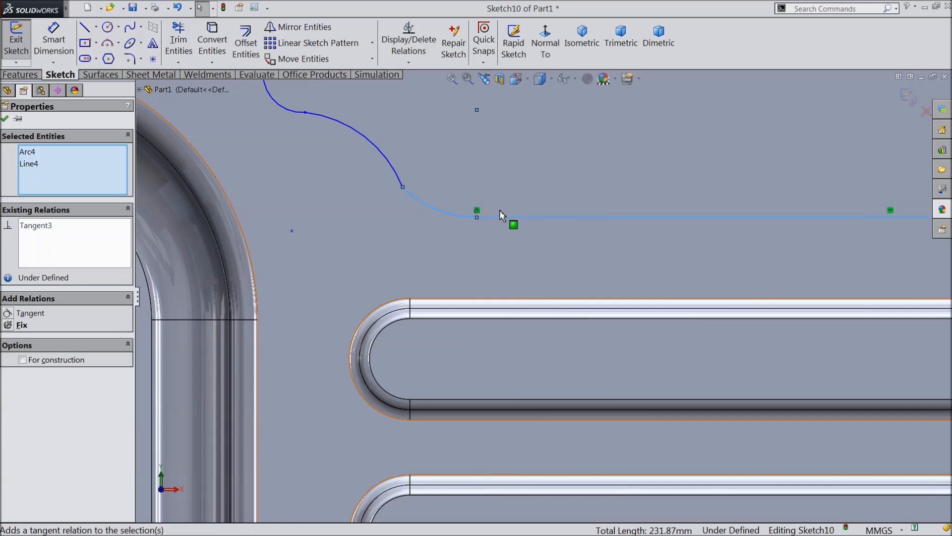
pyautogui.click(397, 178)
pyautogui.keyDown('ctrl'); pyautogui.click(414, 197); pyautogui.keyUp('ctrl')
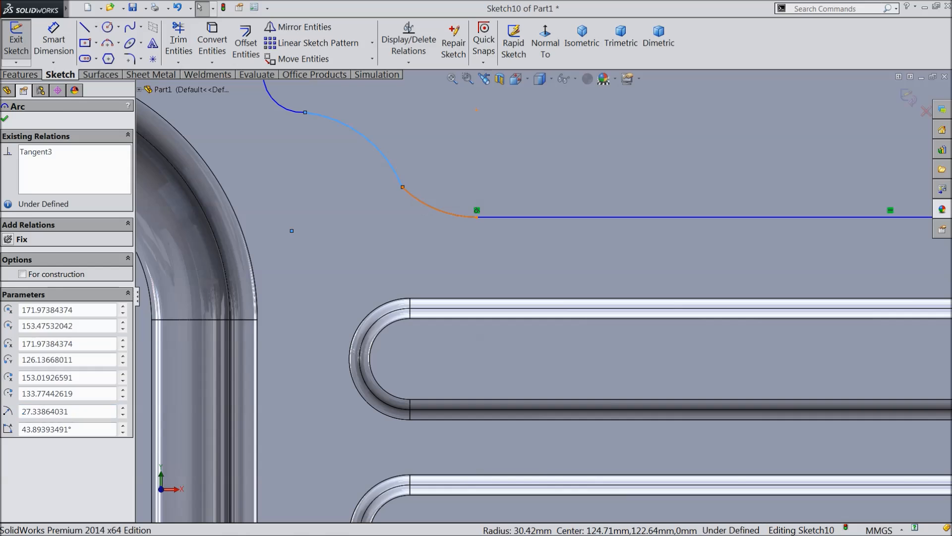
pyautogui.click(451, 163)
pyautogui.scroll(3, 372, 141)
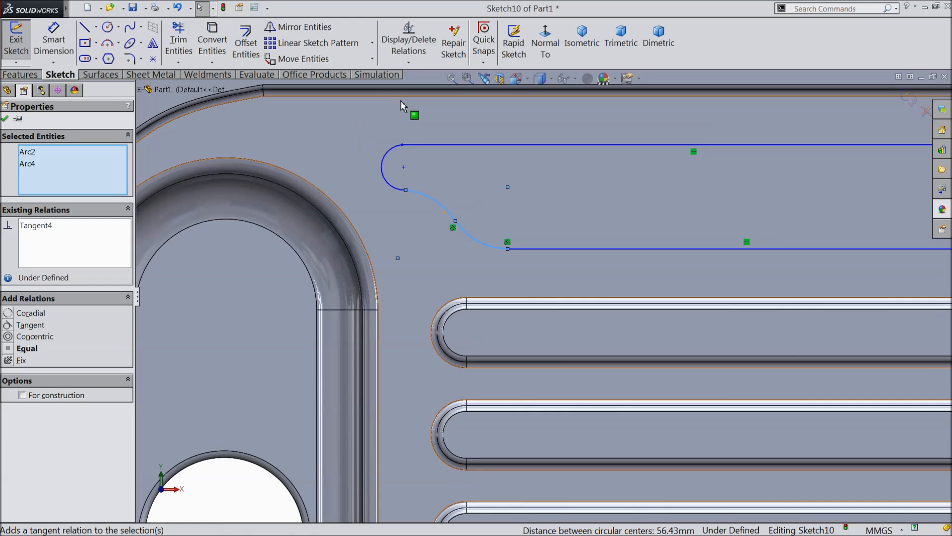
# Step: Make the middle arc tangent to the small rounded end arc beneath the upper line
pyautogui.scroll(-2, 402, 105)
pyautogui.keyDown('ctrl'); pyautogui.click(418, 240); pyautogui.keyUp('ctrl')
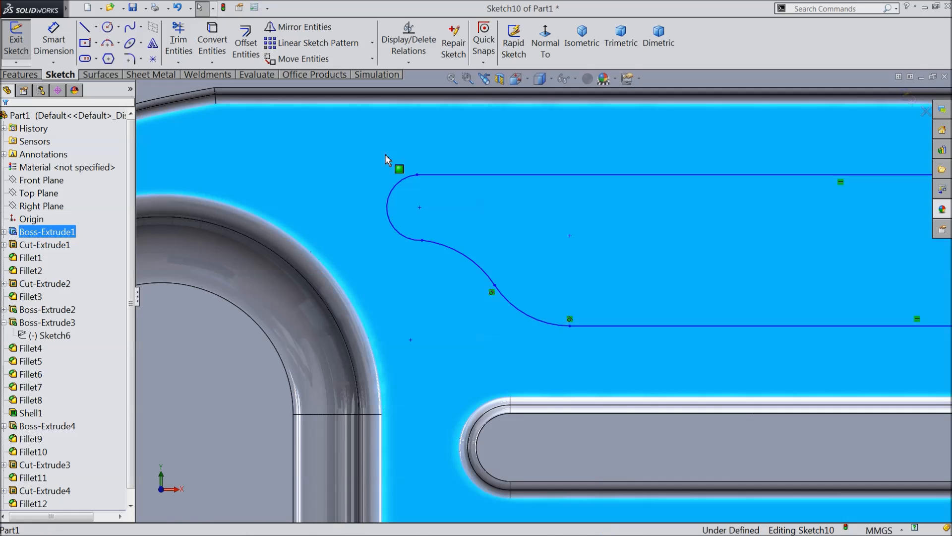
pyautogui.click(434, 251)
pyautogui.click(239, 277)
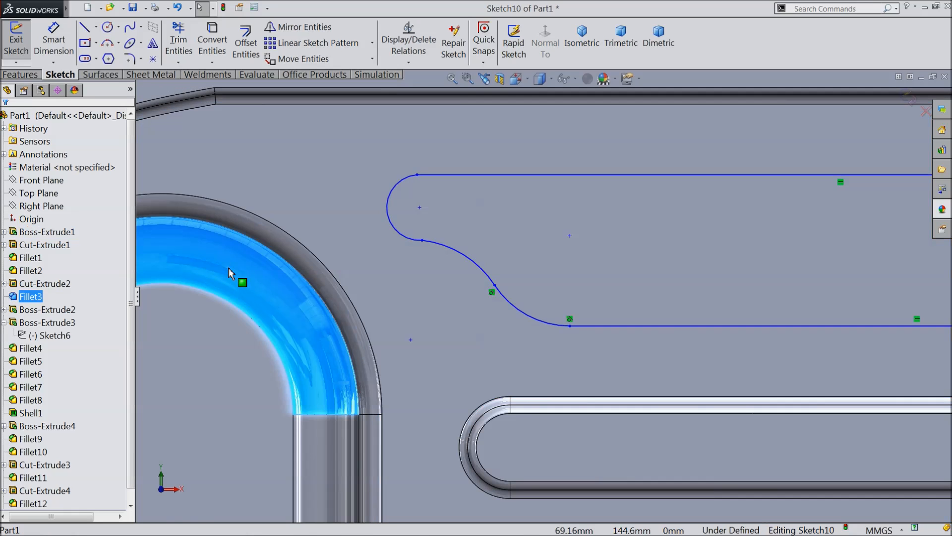
pyautogui.click(422, 244)
pyautogui.keyDown('ctrl'); pyautogui.click(417, 244); pyautogui.keyUp('ctrl')
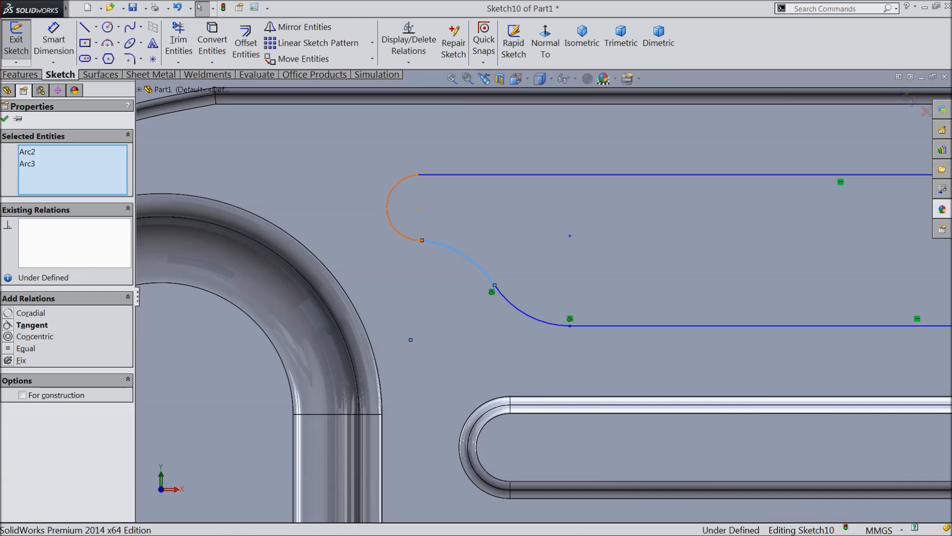
pyautogui.click(452, 202)
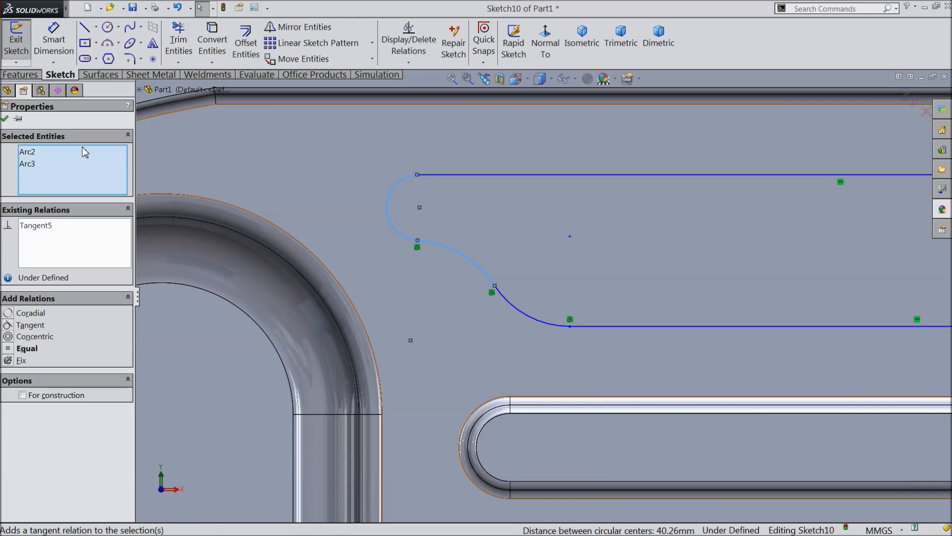
pyautogui.click(5, 118)
pyautogui.scroll(4, 580, 347)
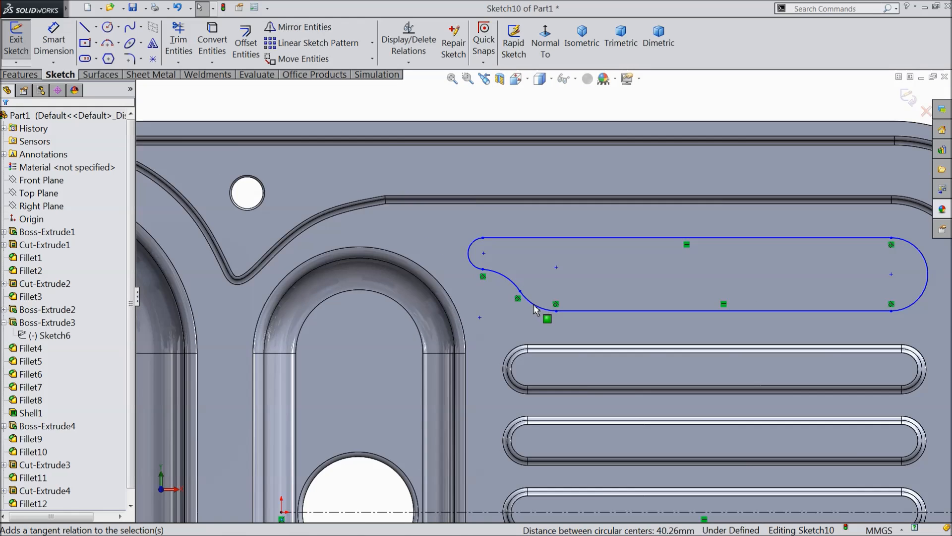
# Step: Dimension the profile's upper horizontal line to 257 mm
pyautogui.scroll(-3, 847, 349)
pyautogui.click(54, 40)
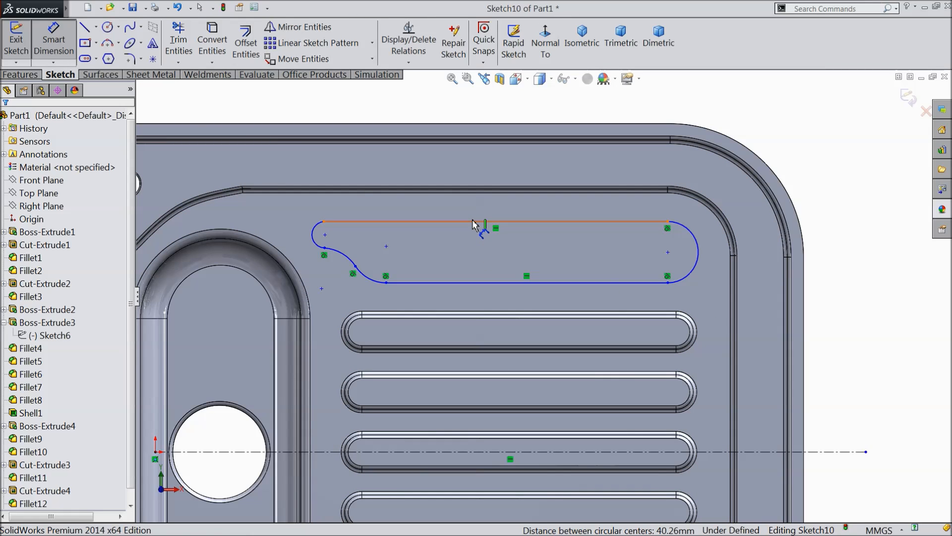
pyautogui.click(473, 224)
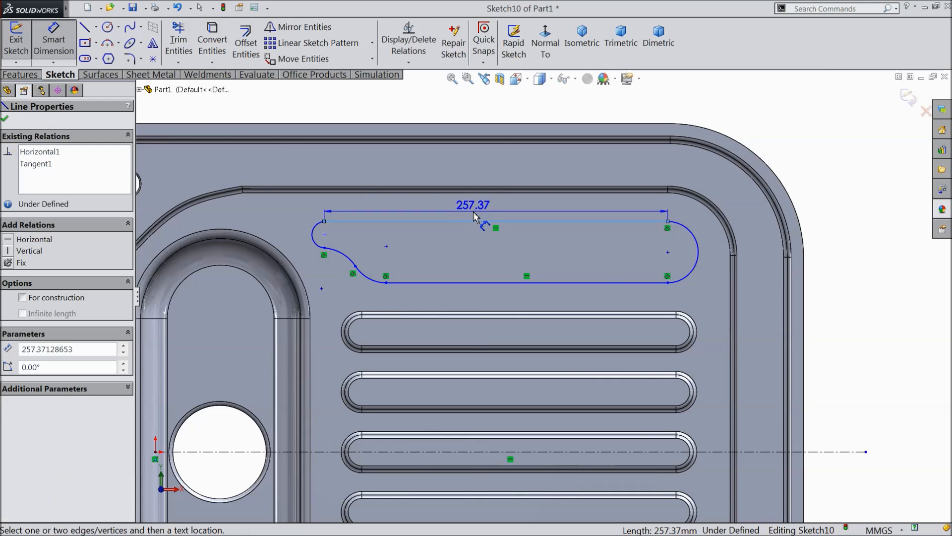
pyautogui.click(476, 179)
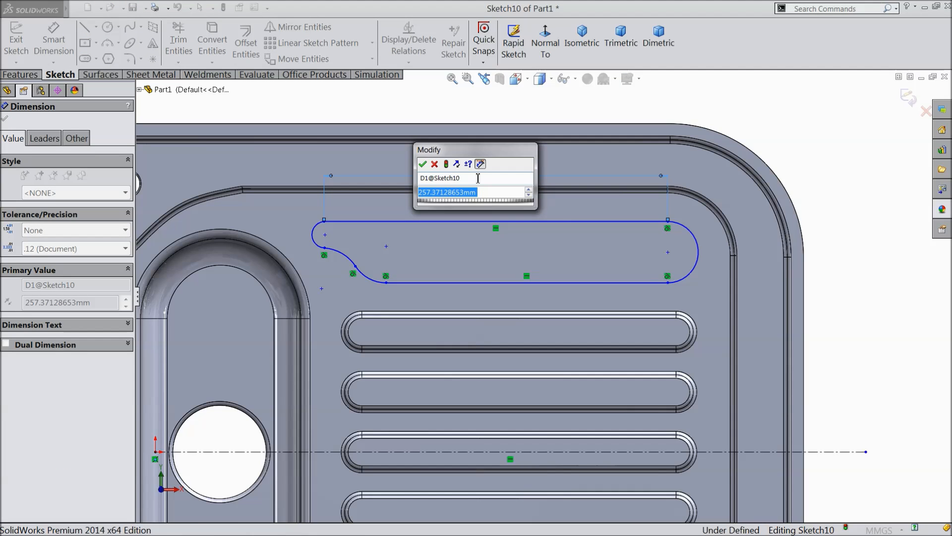
pyautogui.write('257')
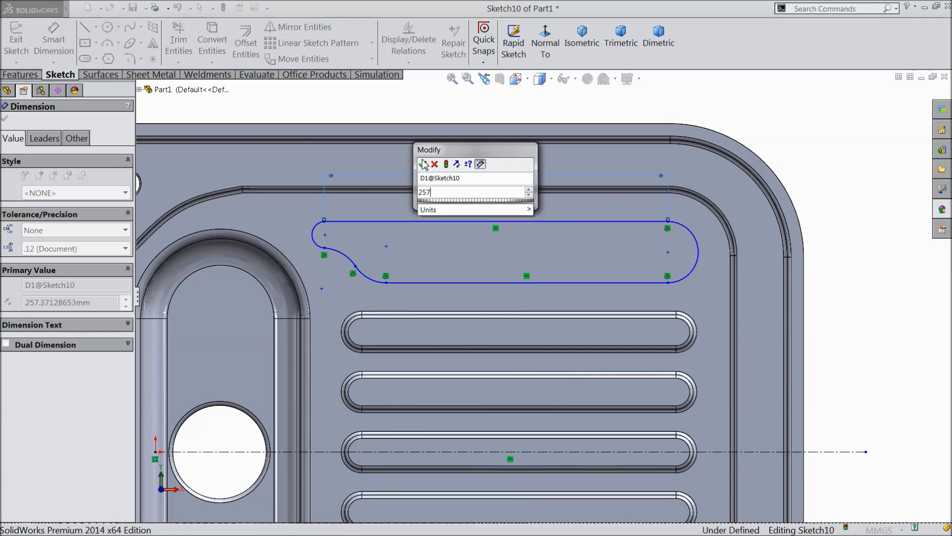
pyautogui.click(423, 164)
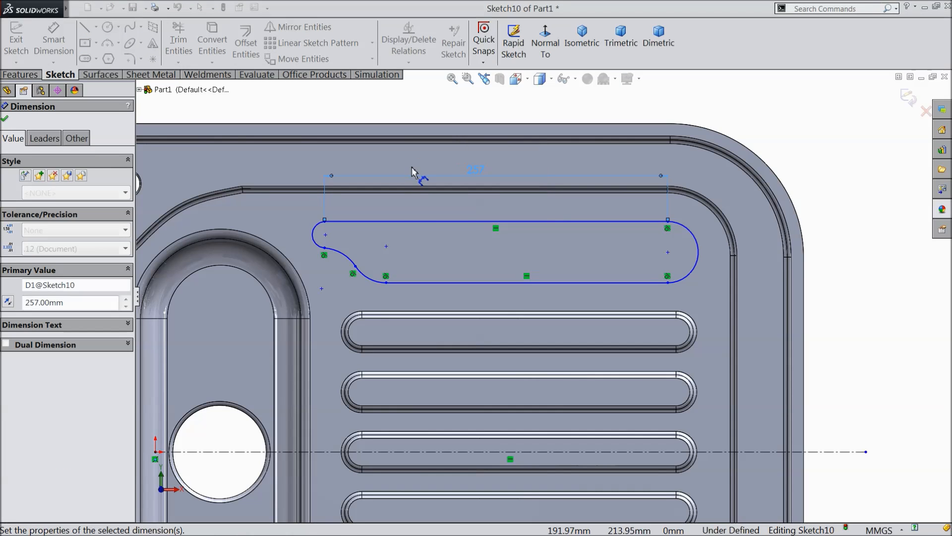
# Step: Dimension the distance between the profile's upper and lower horizontal lines to 45 mm
pyautogui.click(497, 222)
pyautogui.click(504, 282)
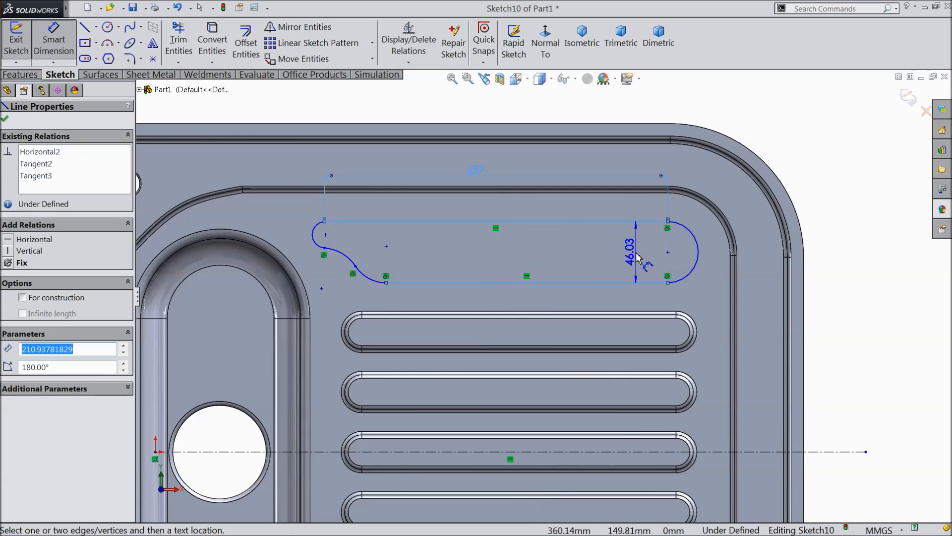
pyautogui.click(638, 256)
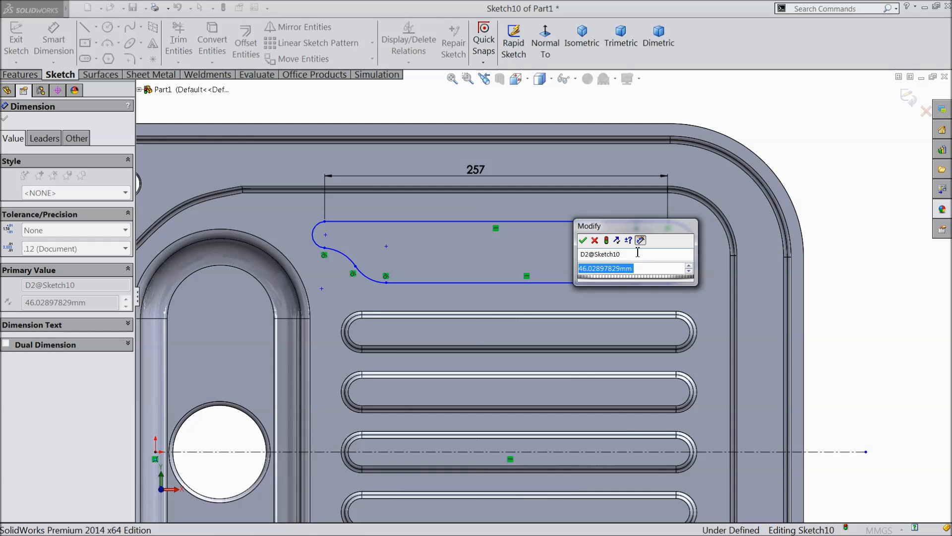
pyautogui.write('4')
pyautogui.click(582, 241)
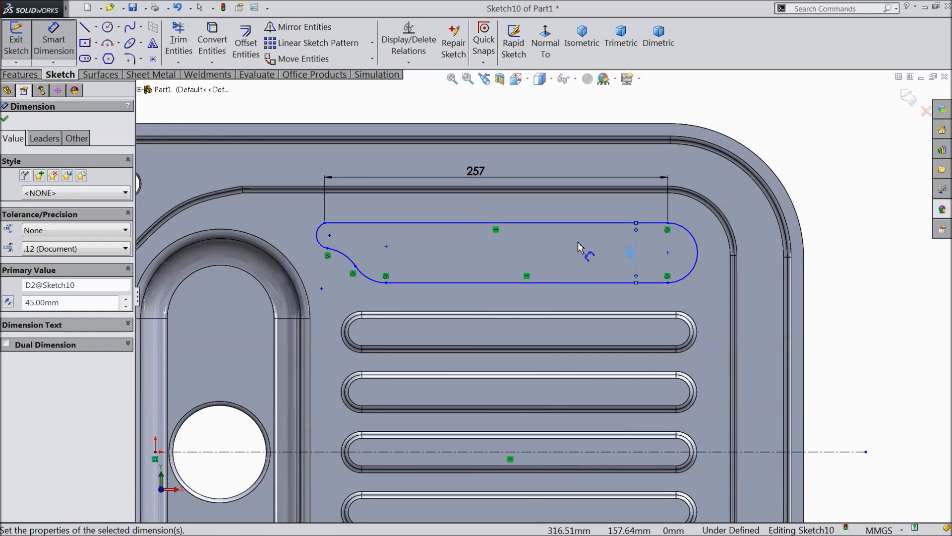
# Step: Change the profile's height dimension to 40 mm
pyautogui.click(631, 254)
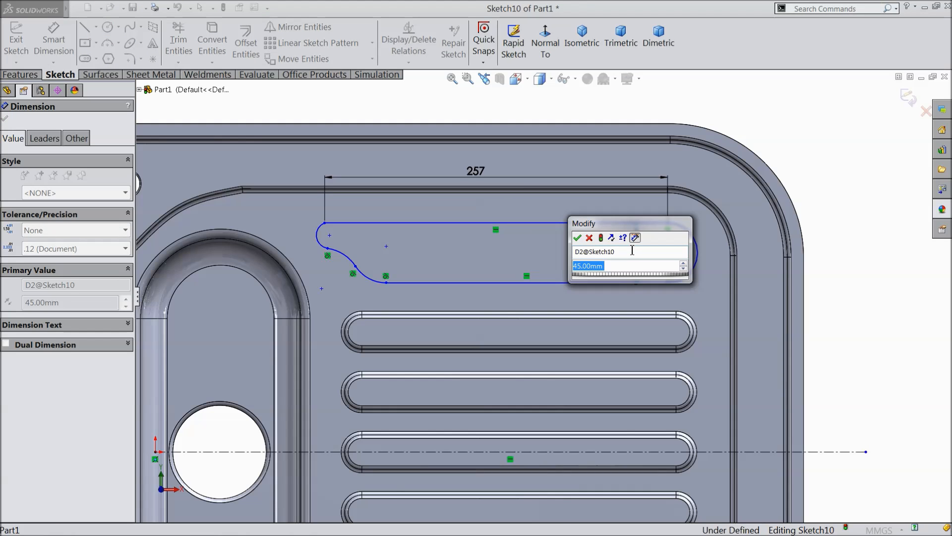
pyautogui.write('40')
pyautogui.click(578, 238)
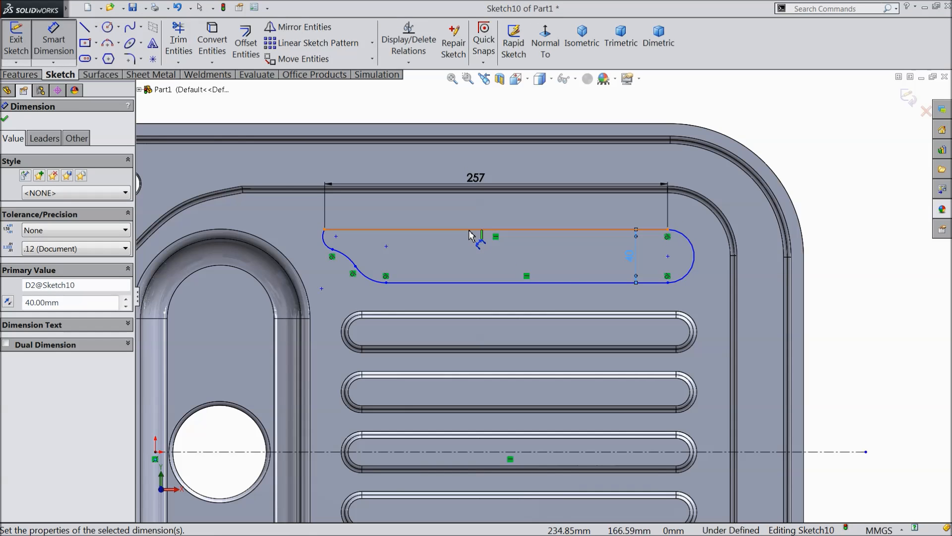
# Step: Dimension the gap between the profile's upper line and the straight drainboard border edge above it to 27 mm
pyautogui.click(471, 231)
pyautogui.click(484, 191)
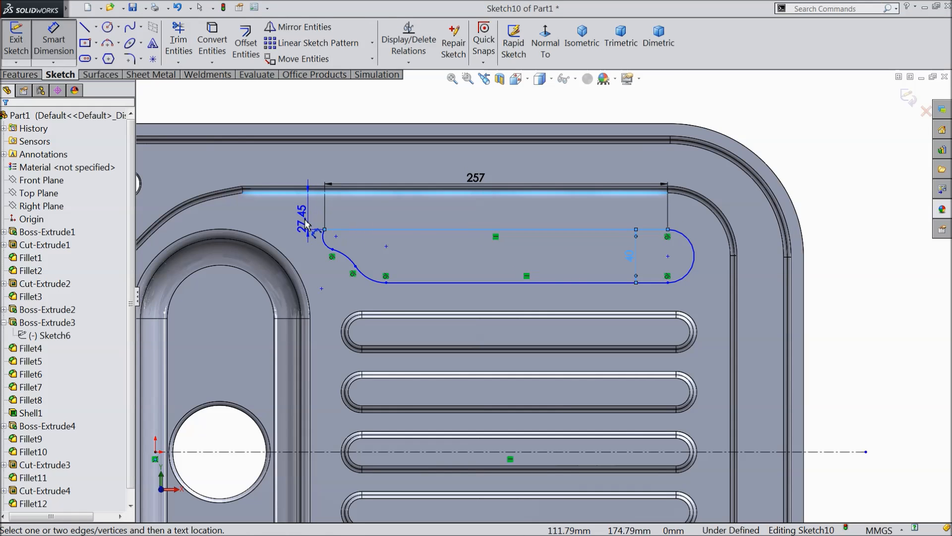
pyautogui.click(300, 217)
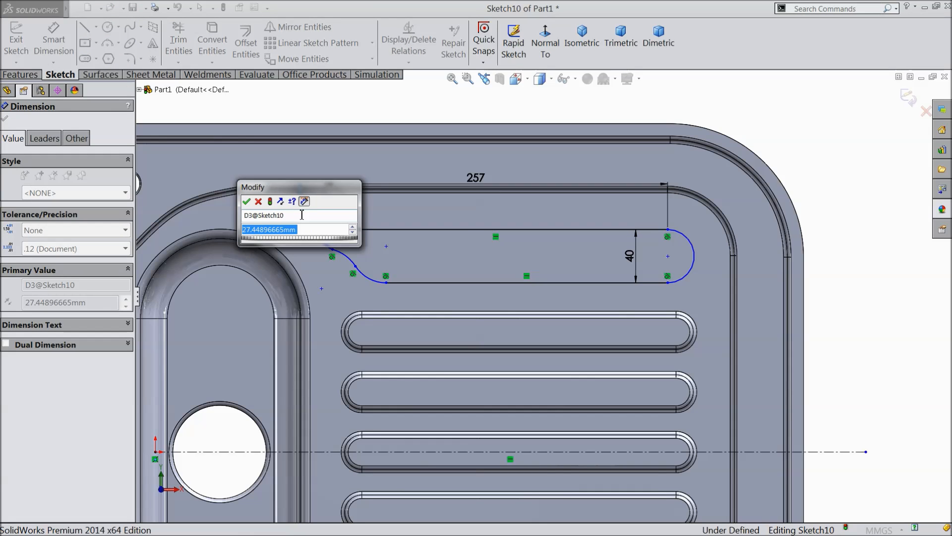
pyautogui.write('27')
pyautogui.click(247, 201)
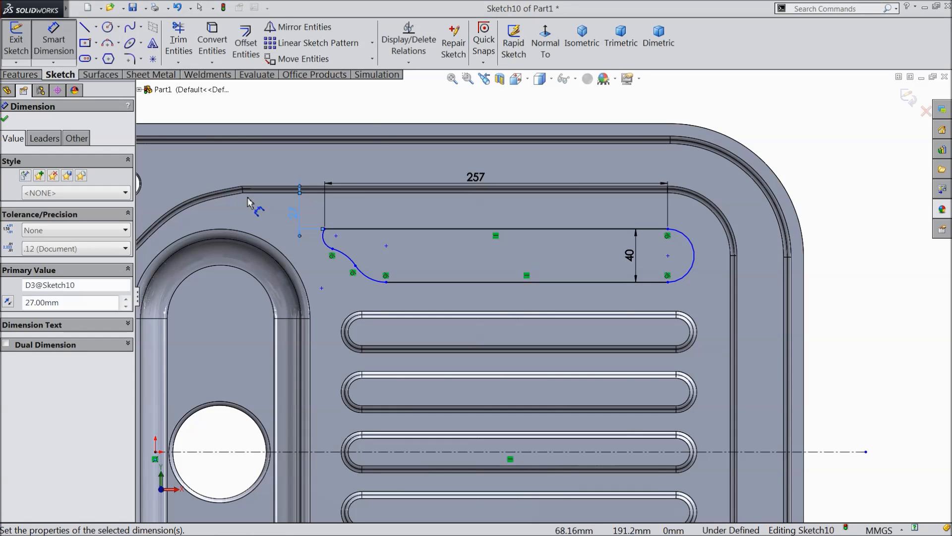
# Step: Add a driven radius dimension to the large rounded end arc of the profile
pyautogui.scroll(-2, 388, 253)
pyautogui.scroll(2, 451, 307)
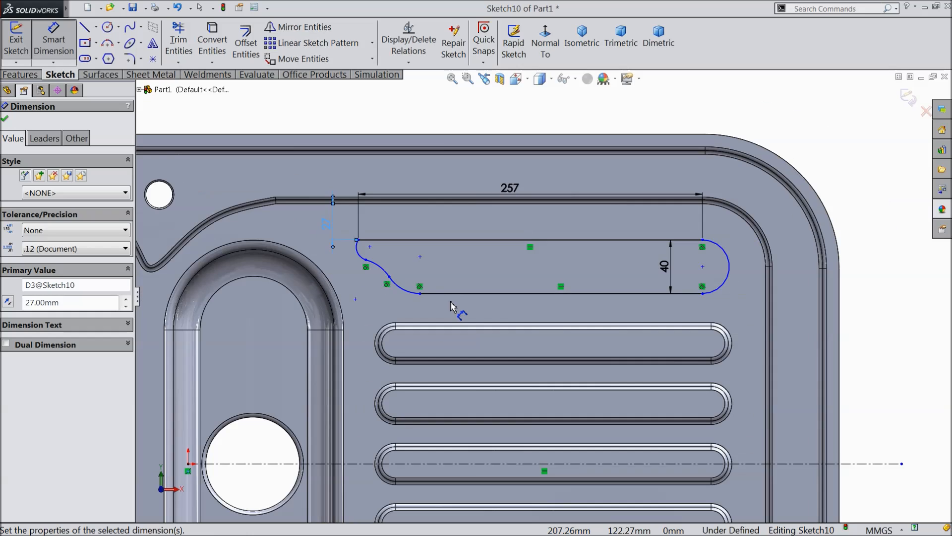
pyautogui.scroll(1, 730, 303)
pyautogui.scroll(-1, 716, 299)
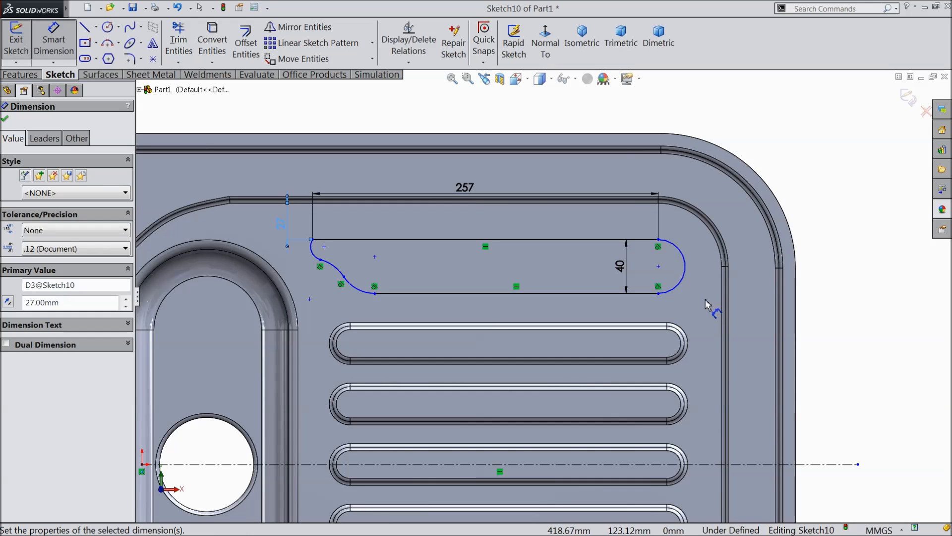
pyautogui.click(682, 280)
pyautogui.click(701, 274)
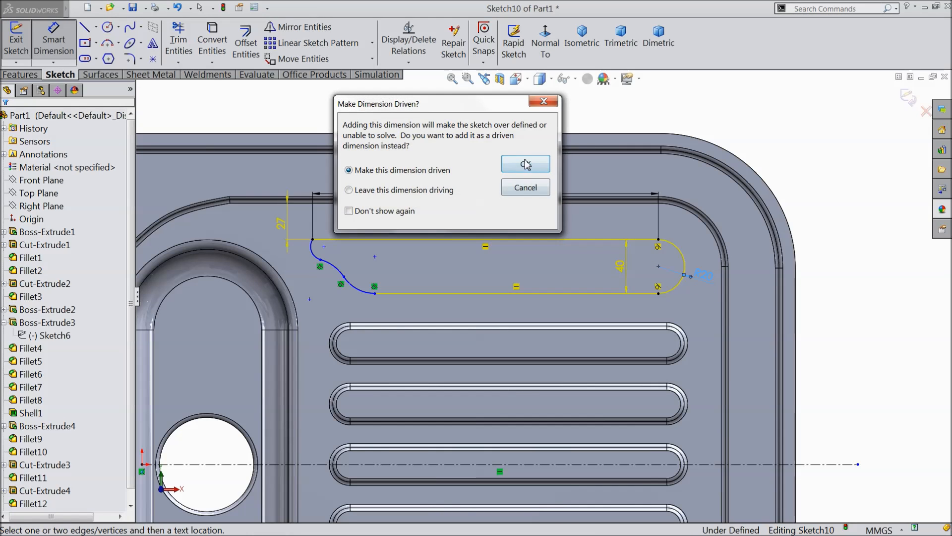
pyautogui.click(526, 164)
# Step: Dimension the large end arc's centre to the sink's outer side edge at 100 mm and finish dimensioning
pyautogui.scroll(1, 544, 298)
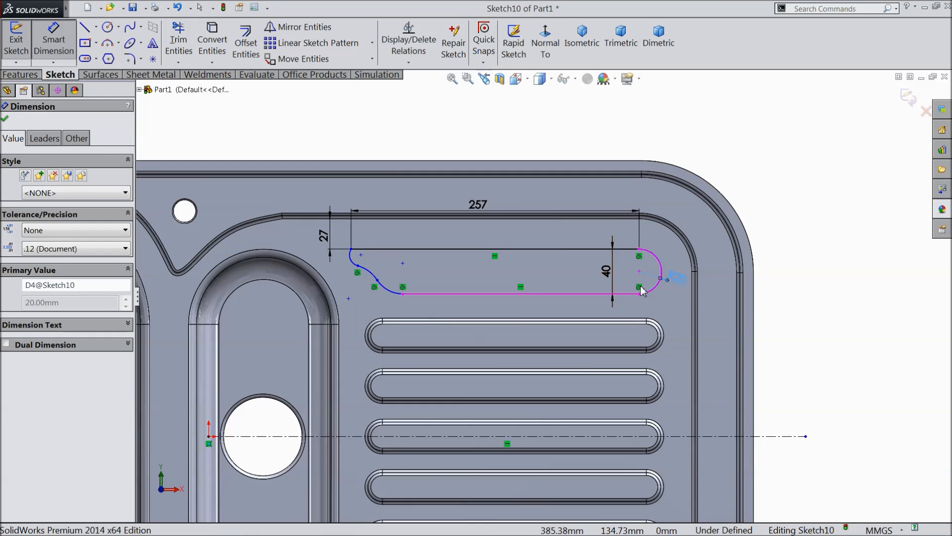
pyautogui.click(640, 272)
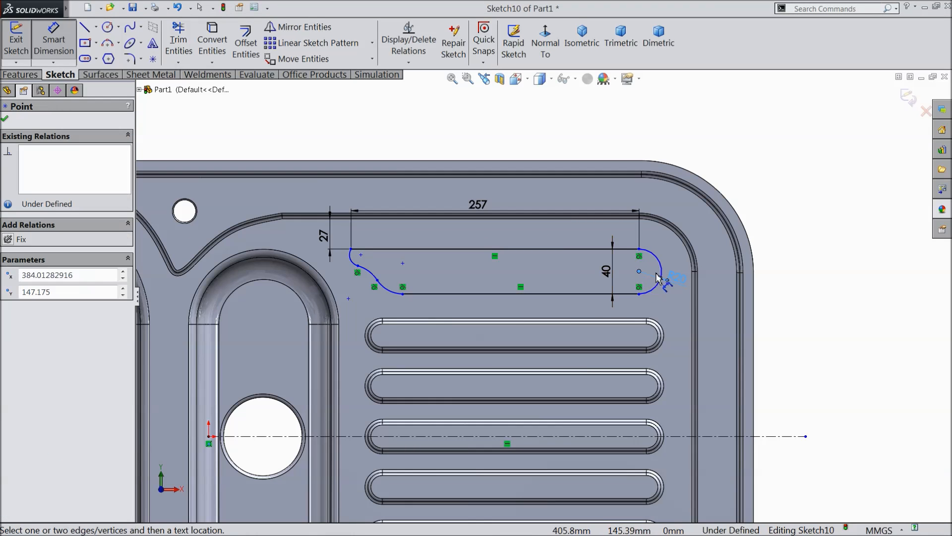
pyautogui.click(754, 284)
pyautogui.click(689, 141)
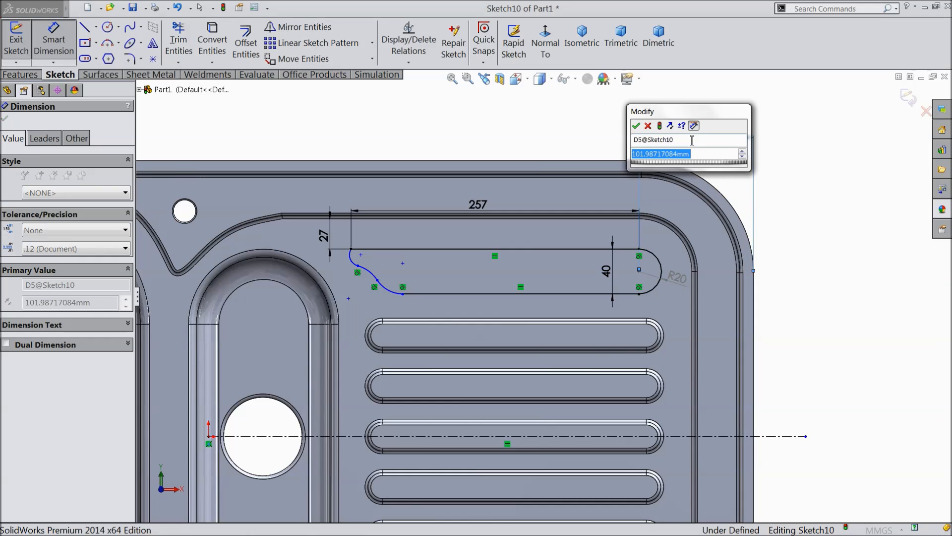
pyautogui.write('100')
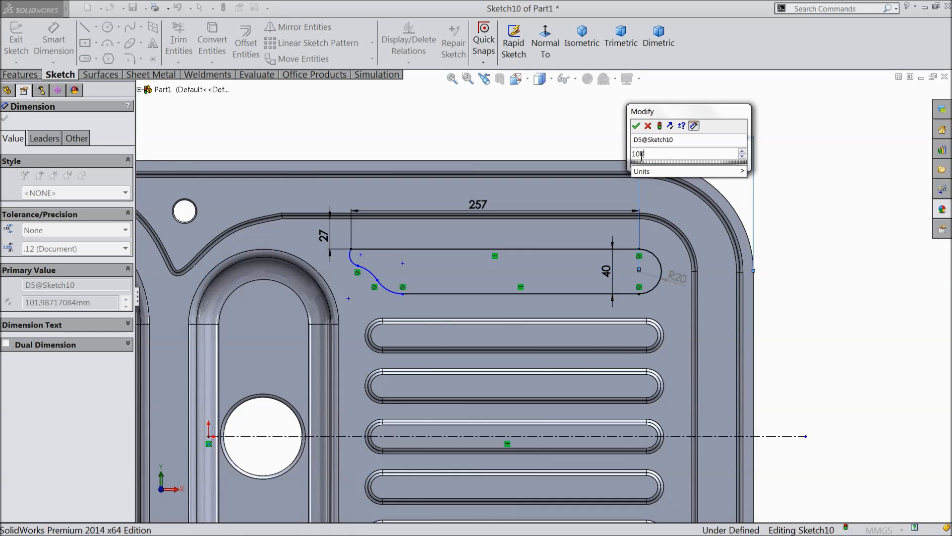
pyautogui.click(636, 126)
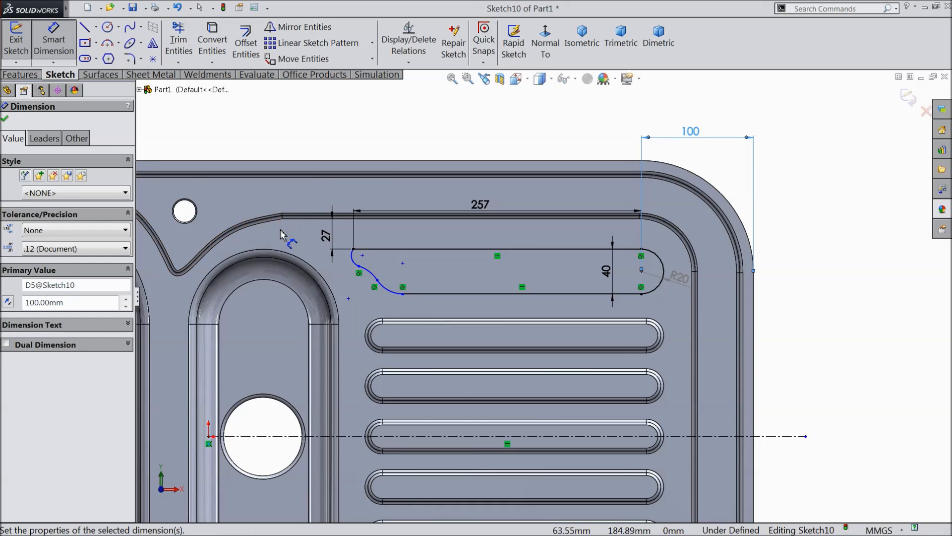
pyautogui.click(6, 120)
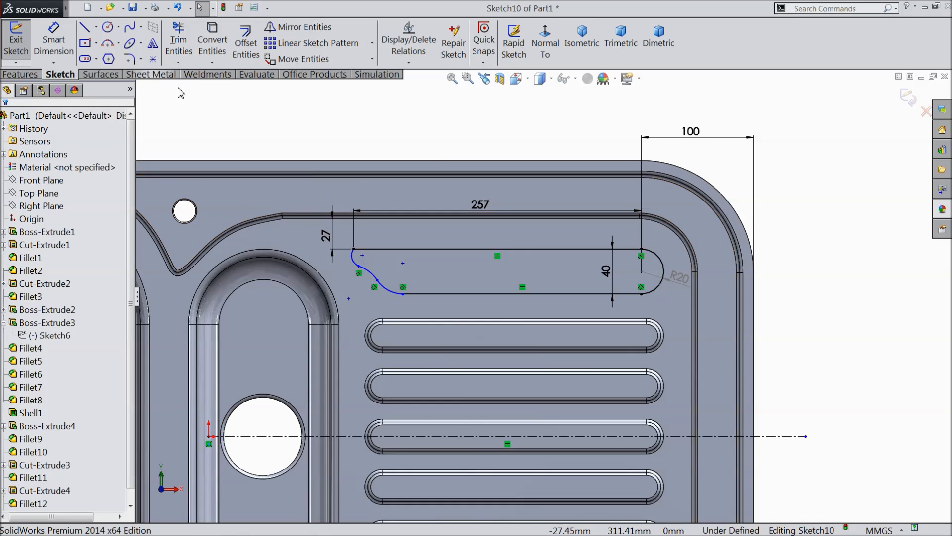
# Step: Mirror the complete slot-shaped profile, keeping the original, about the horizontal centerline to the opposite side of the drainboard ribs
pyautogui.click(297, 27)
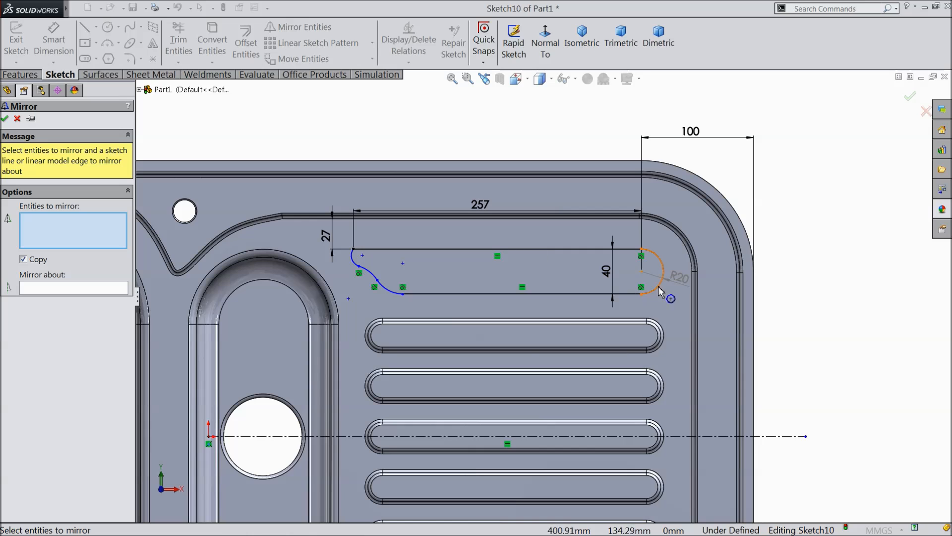
pyautogui.moveTo(534, 308); pyautogui.dragTo(331, 302)
pyautogui.scroll(3, 545, 292)
pyautogui.scroll(2, 549, 285)
pyautogui.scroll(-2, 605, 388)
pyautogui.click(610, 345)
pyautogui.scroll(1, 583, 380)
pyautogui.scroll(-2, 457, 339)
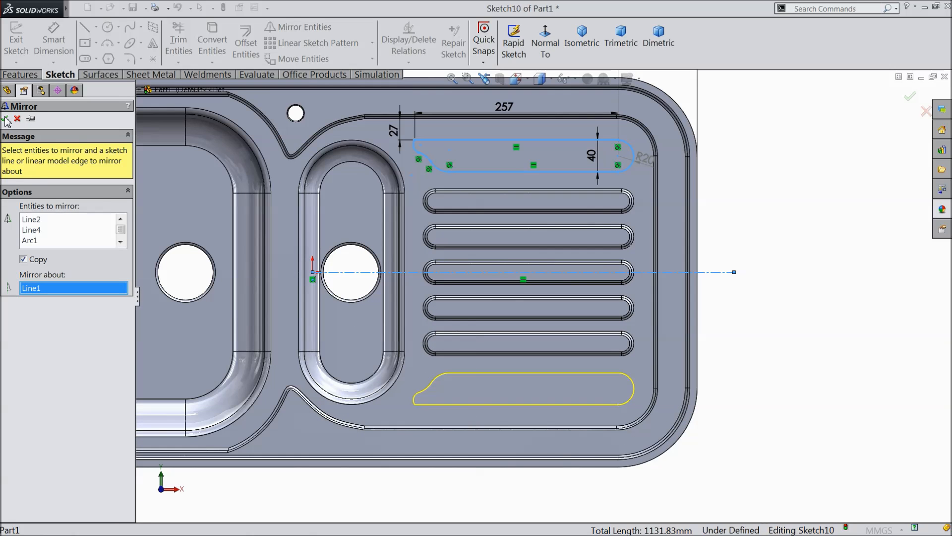
pyautogui.click(6, 119)
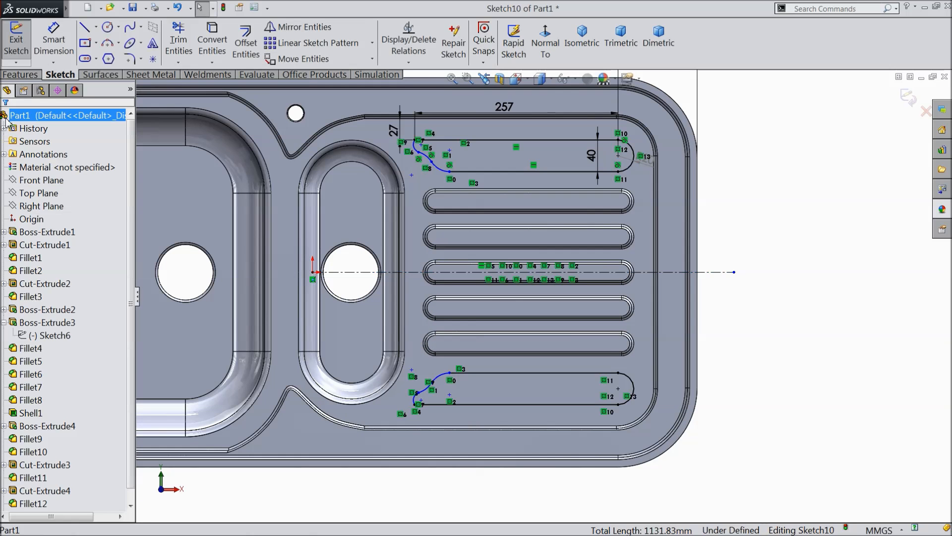
# Step: Extrude both slot-shaped profiles as a blind boss 3 mm high, merged with the sink body
pyautogui.click(28, 76)
pyautogui.click(22, 39)
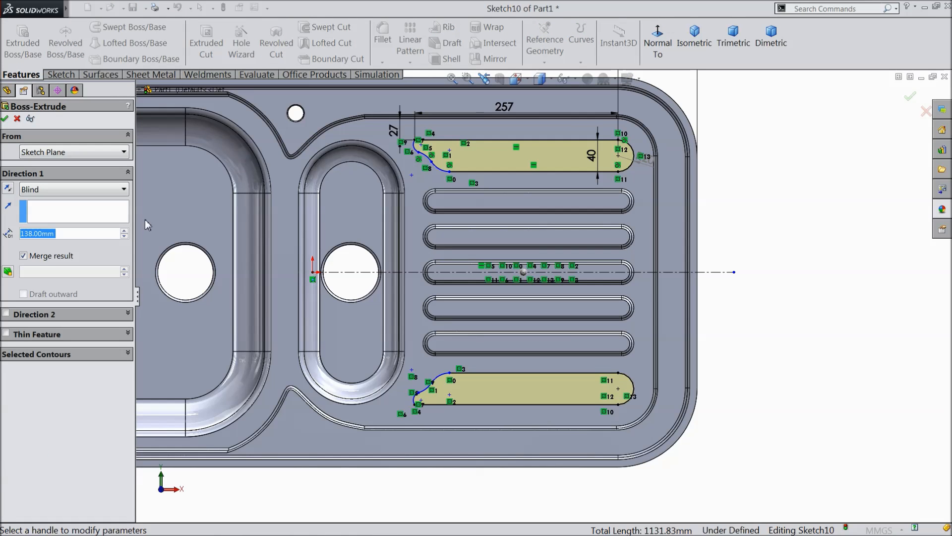
pyautogui.write('3')
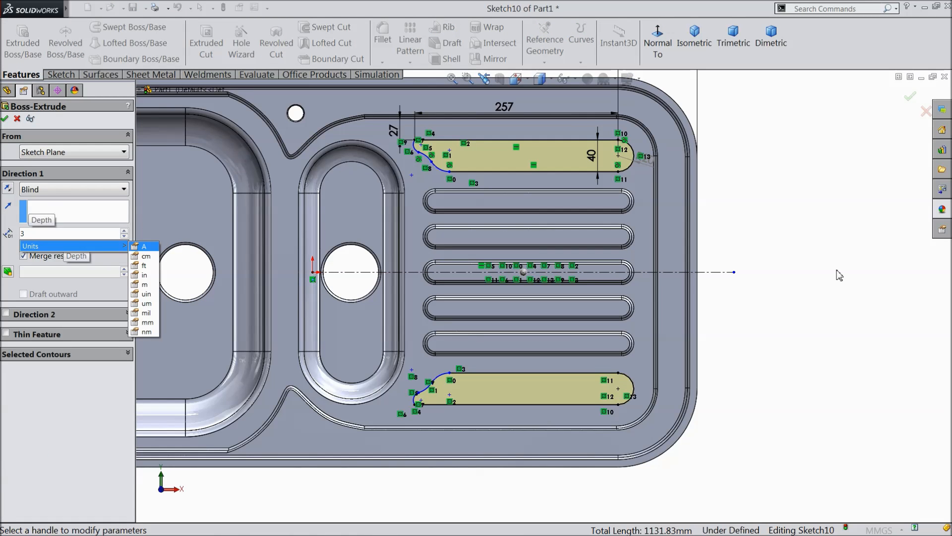
pyautogui.press('Return')
pyautogui.moveTo(839, 275); pyautogui.dragTo(780, 244, button='middle')
pyautogui.scroll(-5, 402, 349)
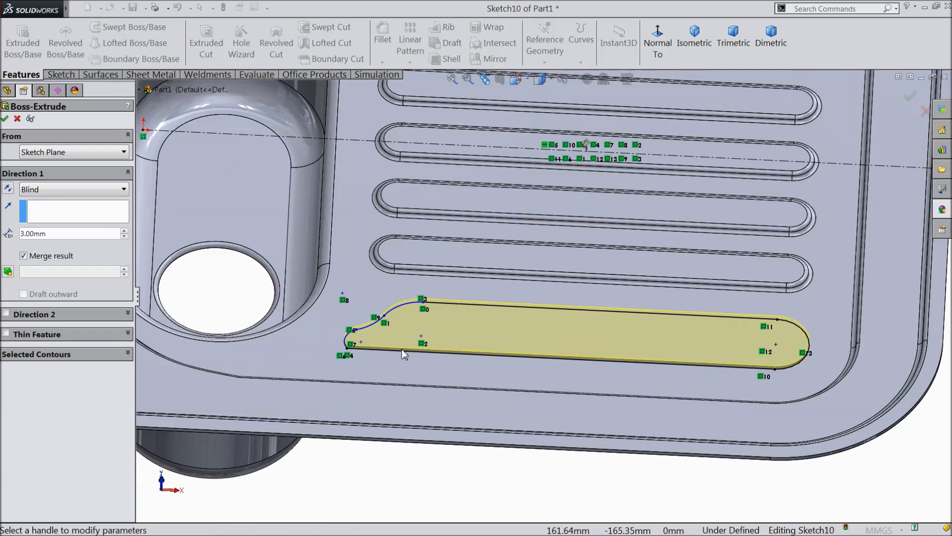
pyautogui.scroll(-3, 382, 360)
pyautogui.click(4, 119)
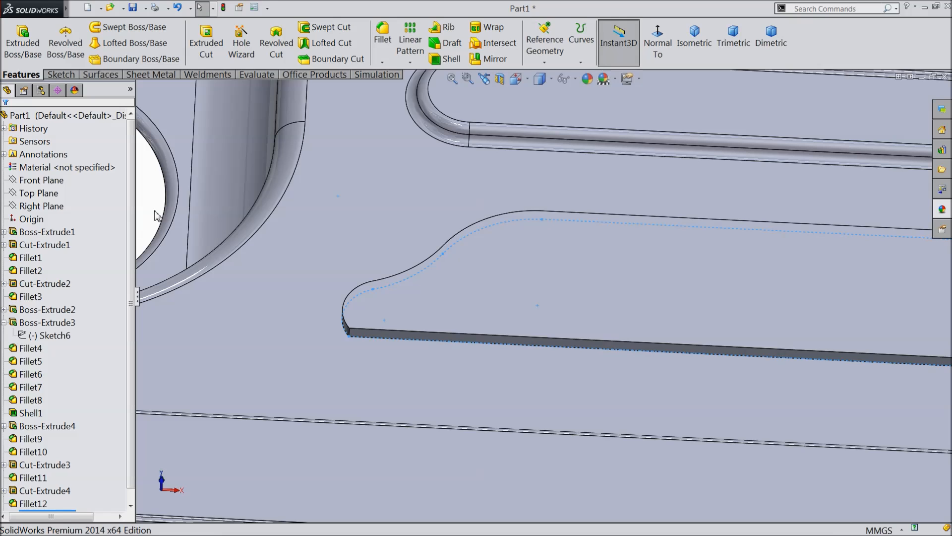
# Step: Fillet the base edges of both new raised pads with a 3 mm constant radius
pyautogui.click(381, 44)
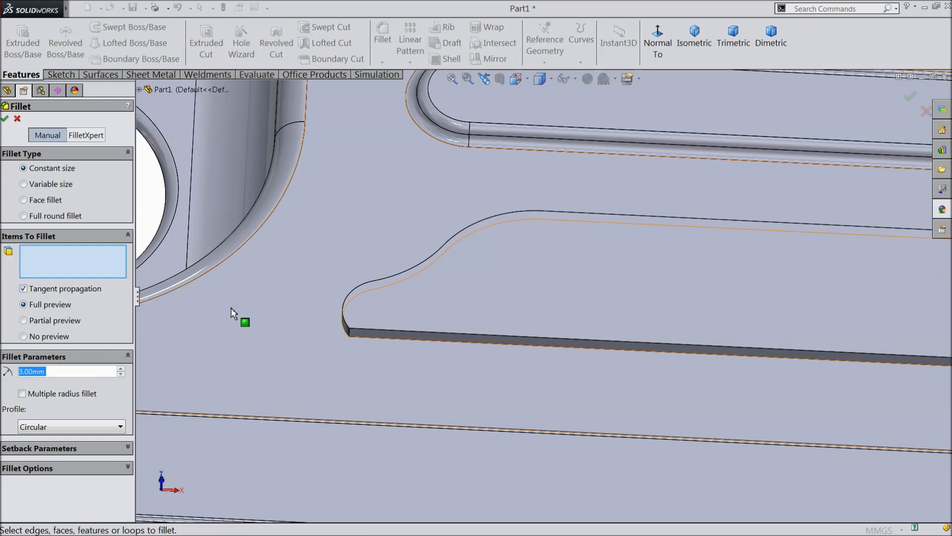
pyautogui.click(349, 336)
pyautogui.scroll(10, 371, 340)
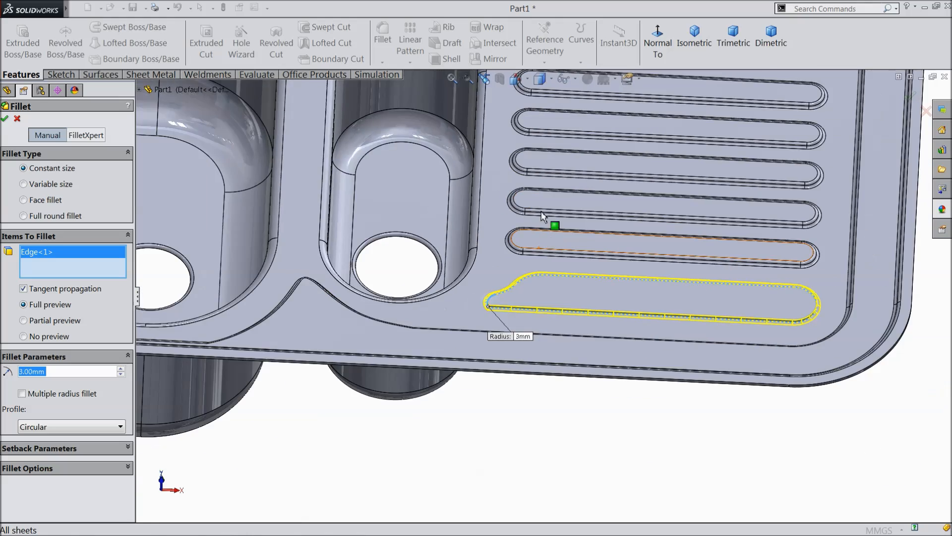
pyautogui.scroll(-8, 565, 148)
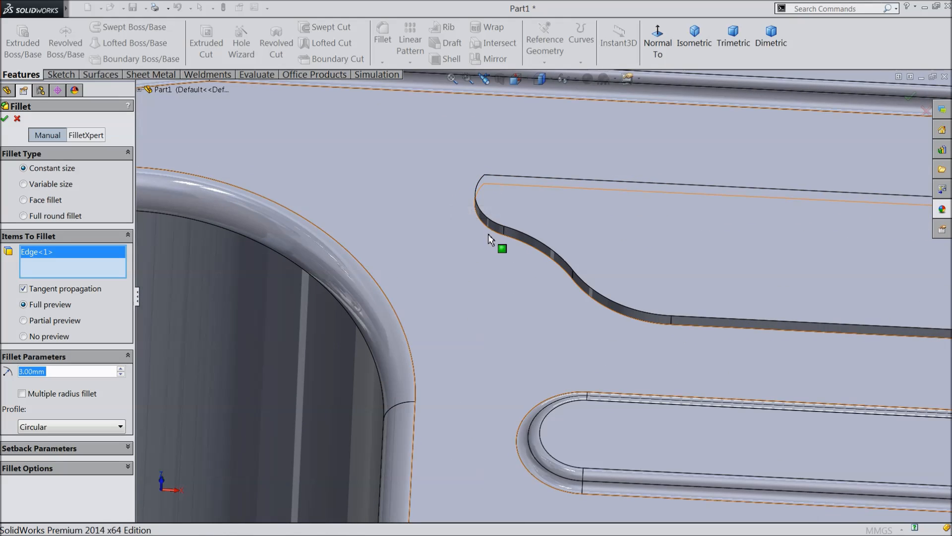
pyautogui.click(495, 233)
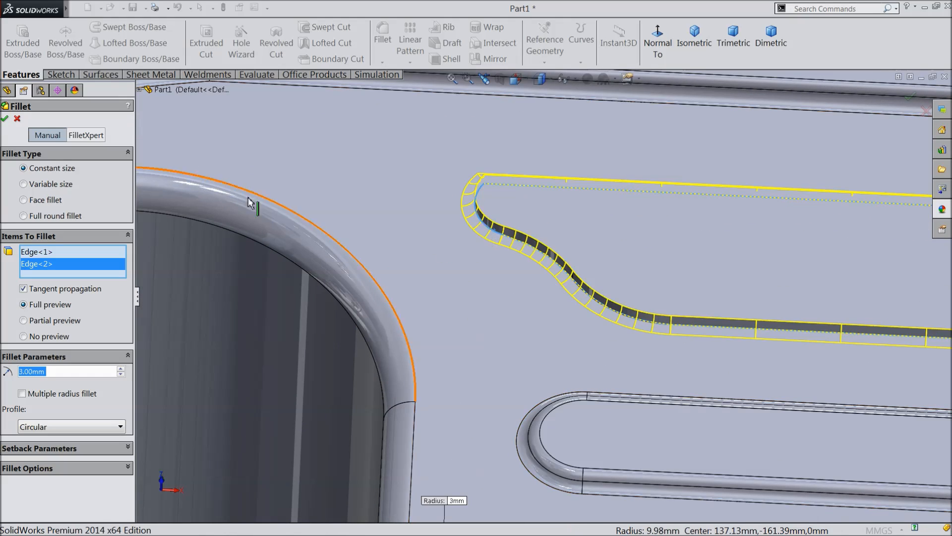
pyautogui.click(5, 119)
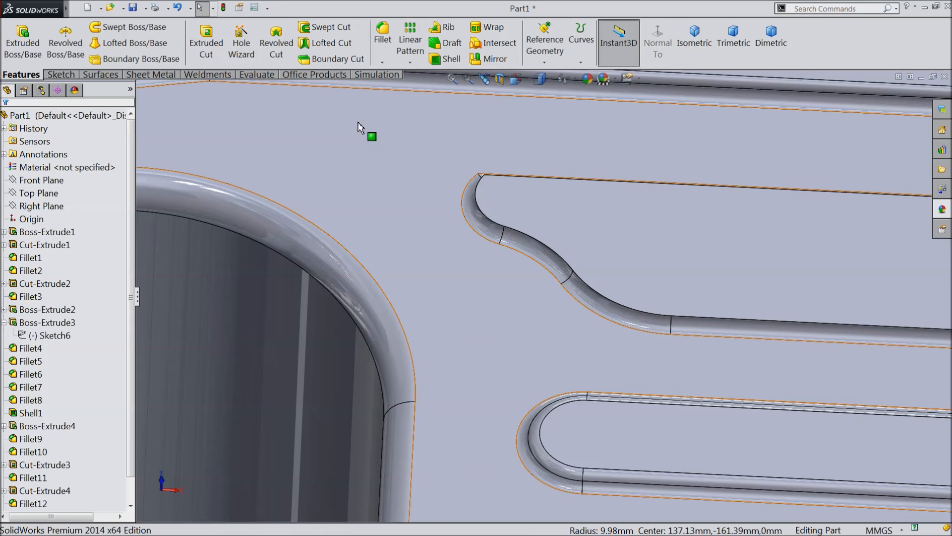
# Step: Fillet the top faces of both raised pads with a 3 mm constant radius
pyautogui.click(382, 49)
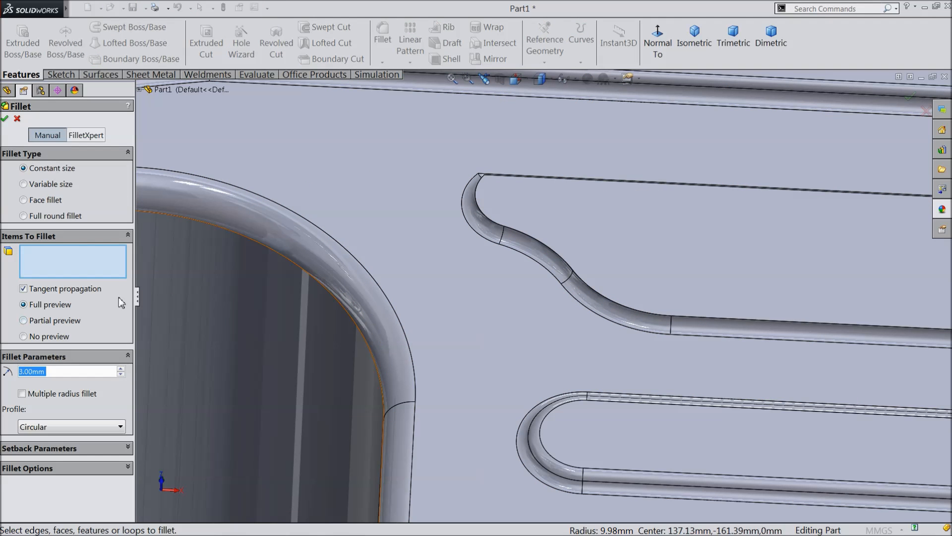
pyautogui.click(570, 227)
pyautogui.scroll(5, 491, 284)
pyautogui.scroll(-3, 616, 414)
pyautogui.click(532, 422)
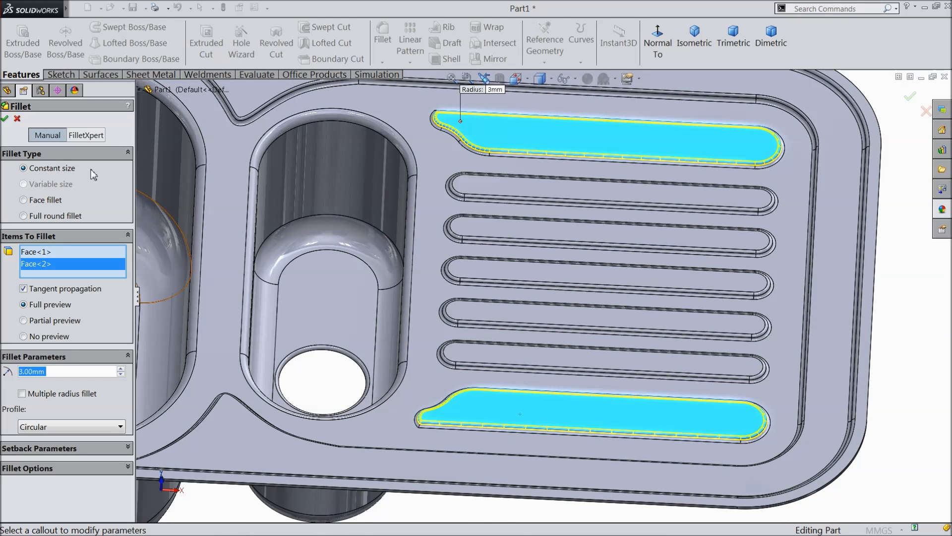
pyautogui.click(5, 120)
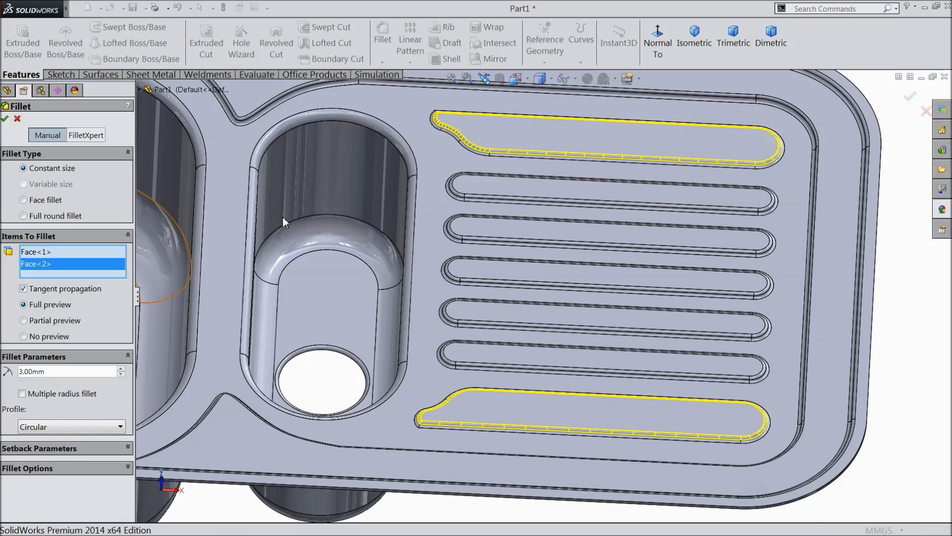
# Step: Examine the whole sink from several angles, including the bowls, the drainboard ribs and the two new pads
pyautogui.scroll(5, 443, 248)
pyautogui.moveTo(443, 248); pyautogui.dragTo(500, 266, button='middle')
pyautogui.scroll(-2, 405, 280)
pyautogui.moveTo(405, 280); pyautogui.dragTo(461, 321, button='middle')
pyautogui.scroll(3, 403, 289)
pyautogui.scroll(-2, 446, 315)
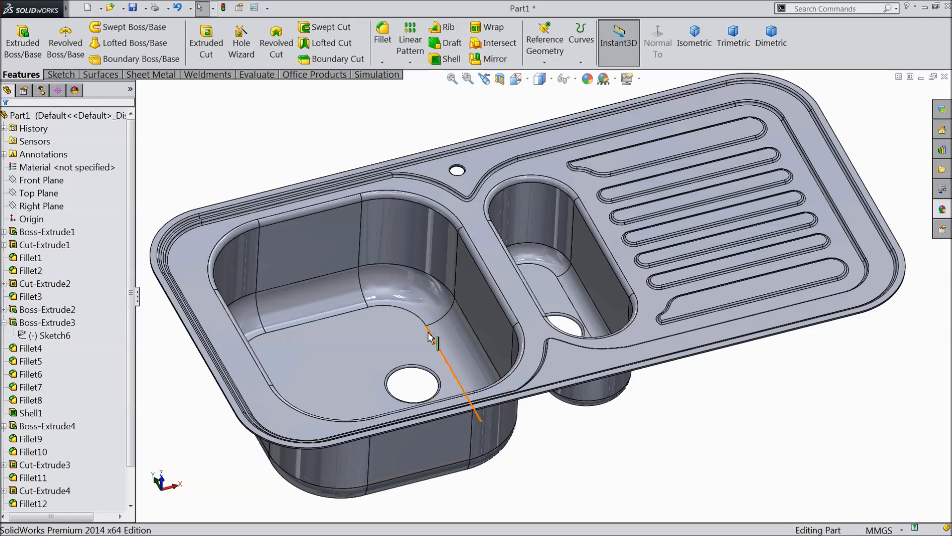
pyautogui.moveTo(429, 340); pyautogui.dragTo(616, 272, button='middle')
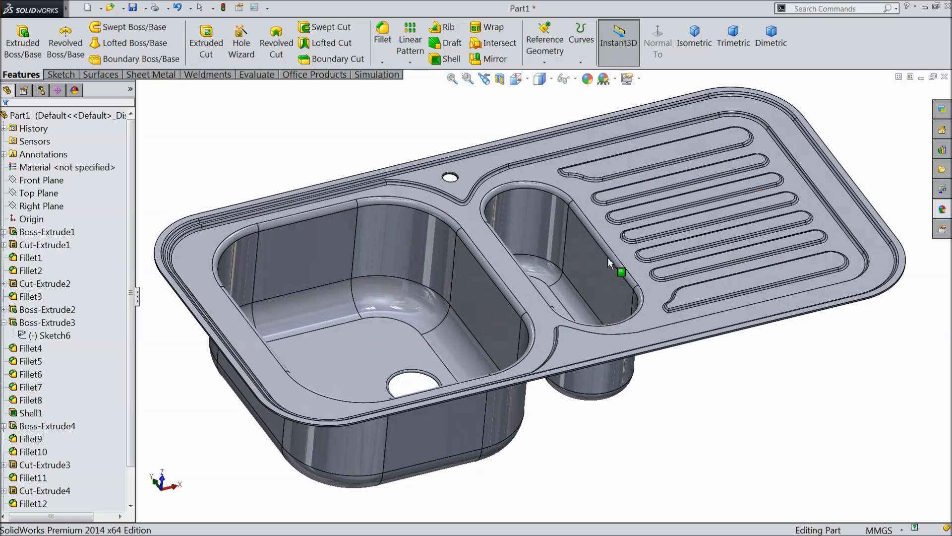
pyautogui.click(628, 79)
pyautogui.moveTo(580, 237); pyautogui.dragTo(559, 249, button='middle')
pyautogui.scroll(-2, 563, 270)
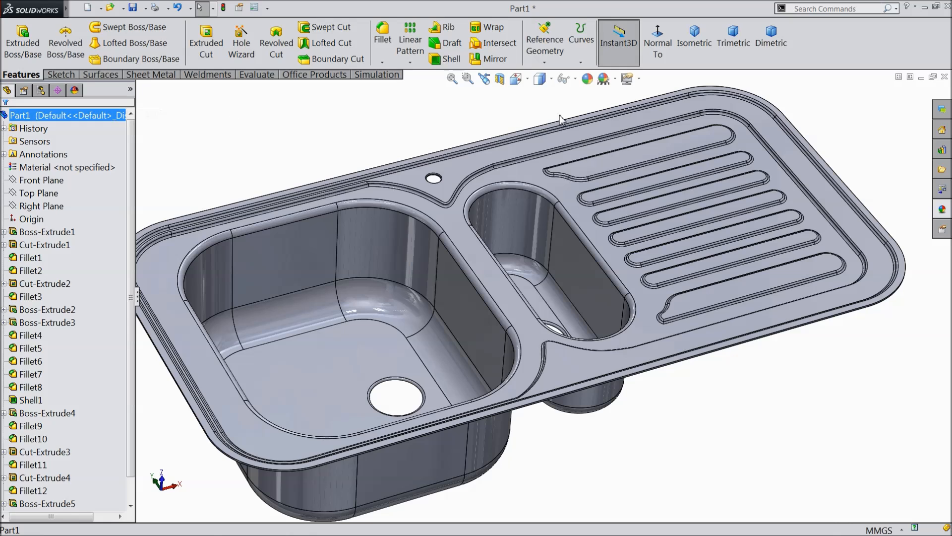
# Step: Apply the polished steel appearance from the Steel metals to the whole sink part
pyautogui.click(942, 211)
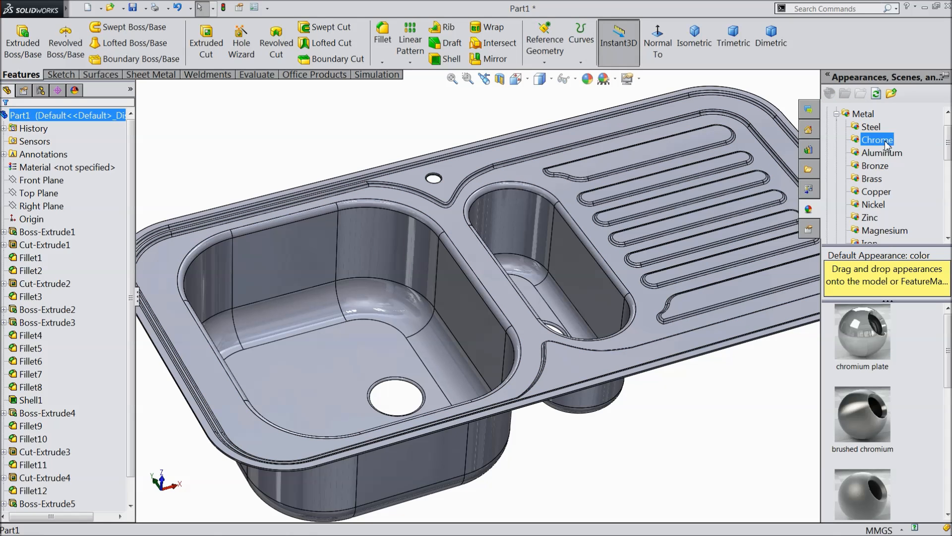
pyautogui.click(871, 128)
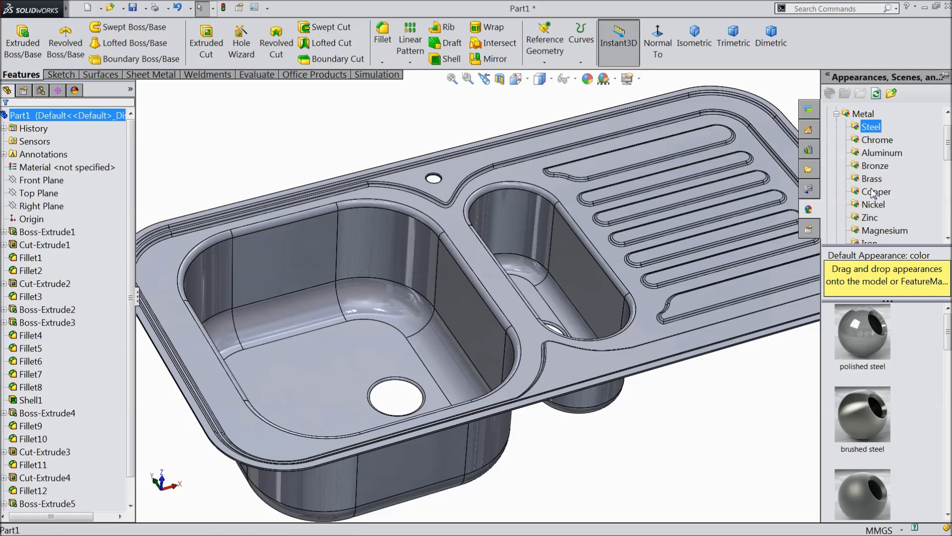
pyautogui.doubleClick(869, 352)
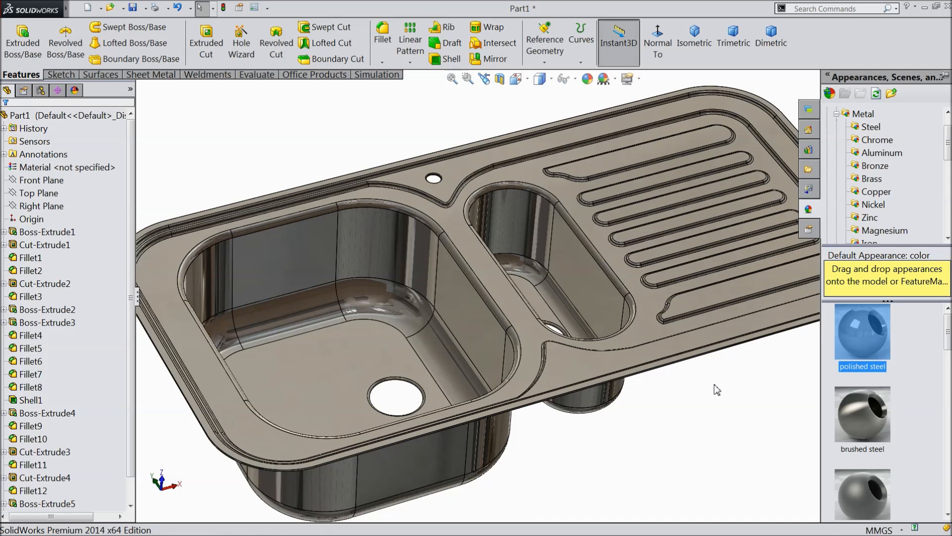
pyautogui.moveTo(699, 391); pyautogui.dragTo(691, 365, button='middle')
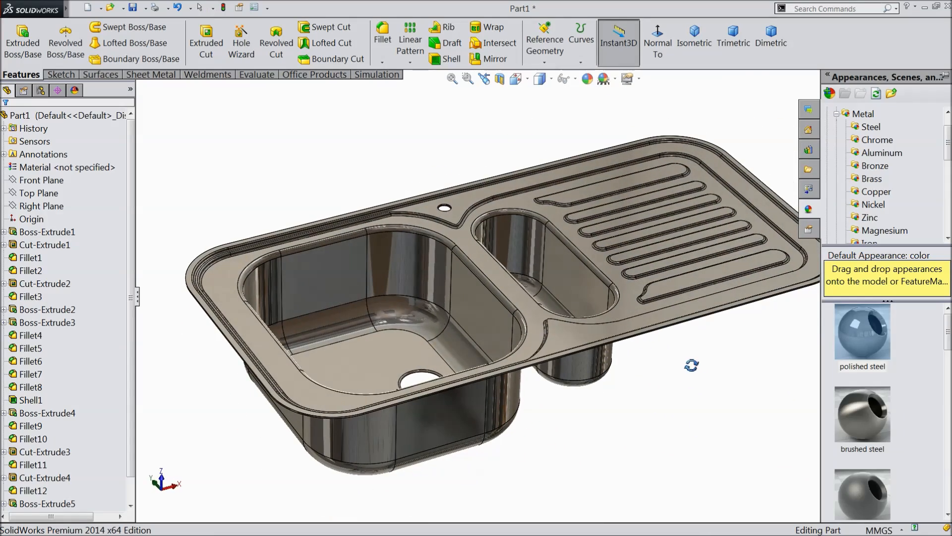
# Step: Apply the chromium plate appearance from the Chrome metals to the whole sink part
pyautogui.click(89, 118)
pyautogui.click(942, 212)
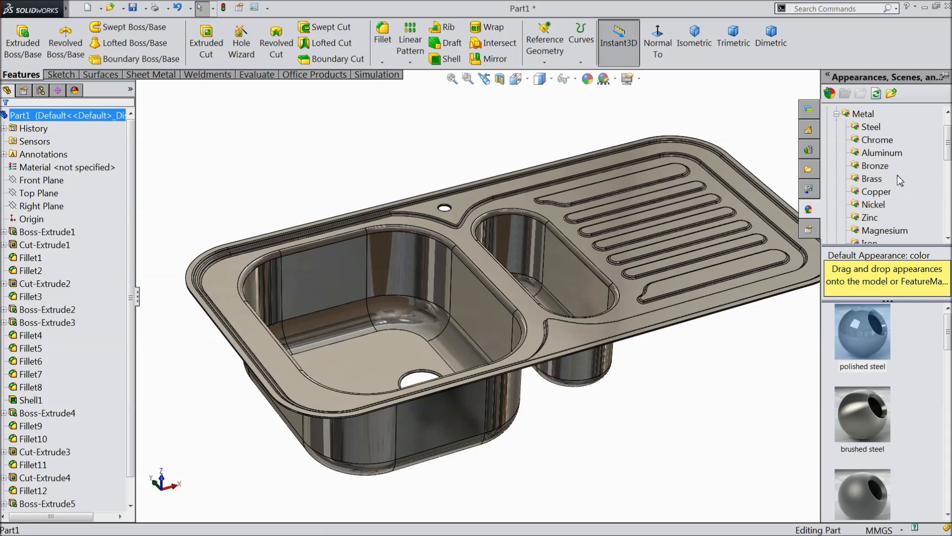
pyautogui.click(878, 141)
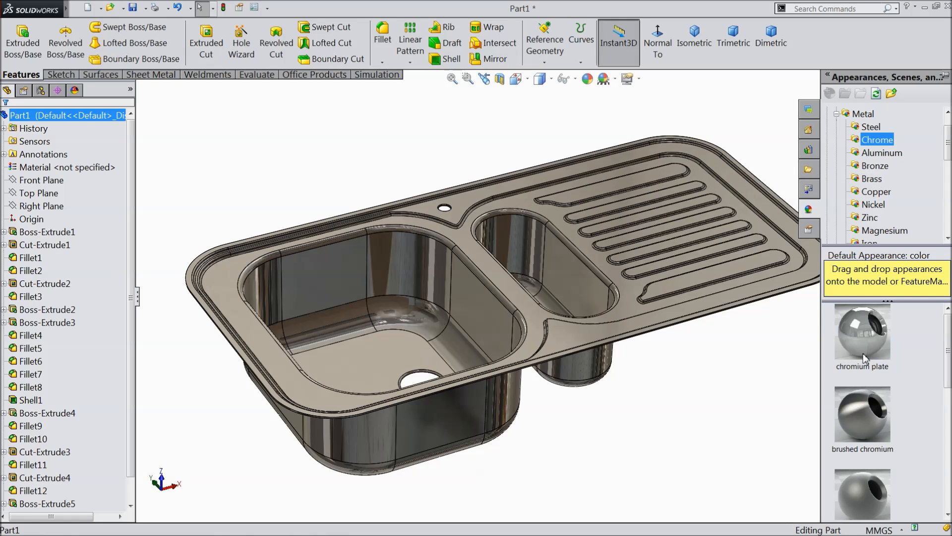
pyautogui.doubleClick(863, 331)
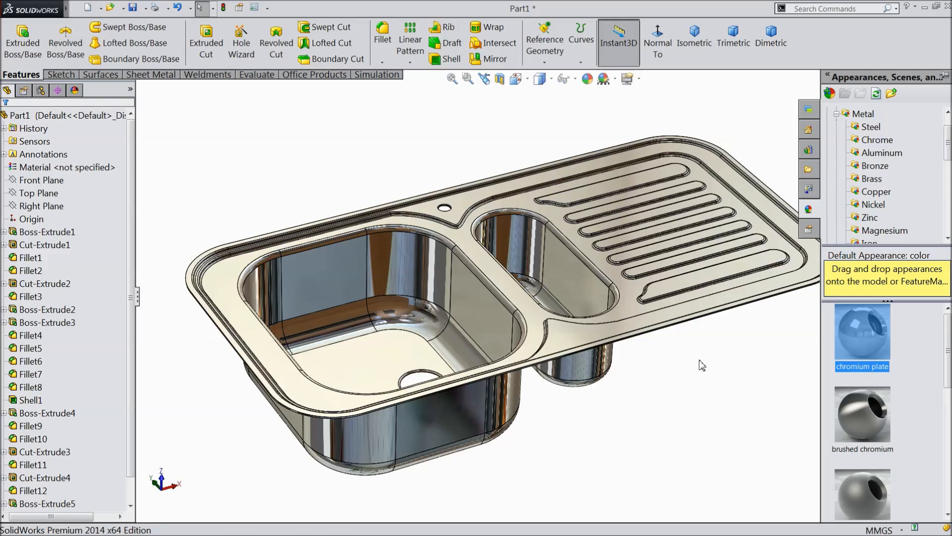
# Step: Examine the chrome finish on the whole sink up close and from a distance, including both bowls and the drainboard
pyautogui.moveTo(708, 322); pyautogui.dragTo(710, 378, button='middle')
pyautogui.scroll(-1, 603, 311)
pyautogui.moveTo(603, 313); pyautogui.dragTo(570, 312, button='middle')
pyautogui.scroll(1, 604, 306)
pyautogui.scroll(-2, 560, 295)
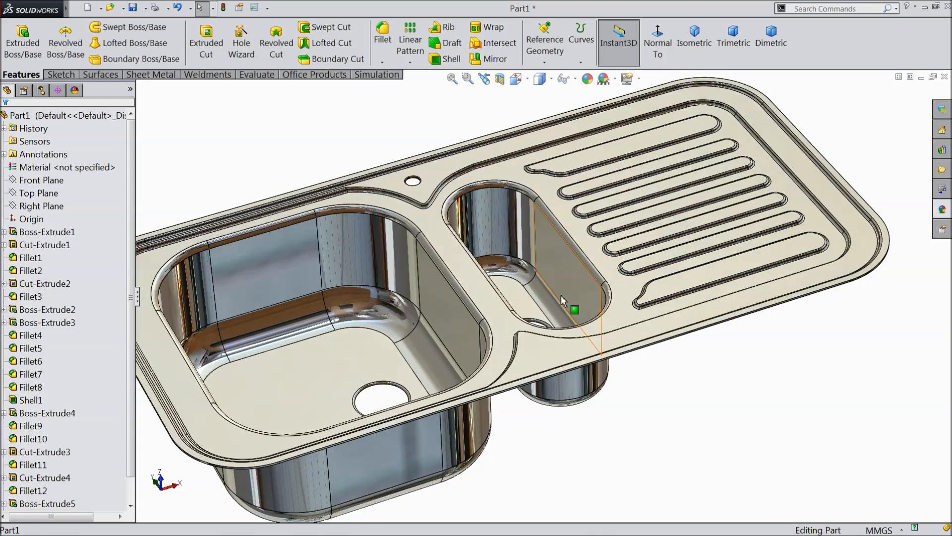
pyautogui.scroll(3, 561, 296)
pyautogui.moveTo(572, 293)
pyautogui.mouseDown(button='middle')
pyautogui.moveTo(671, 264)
pyautogui.moveTo(613, 288)
pyautogui.moveTo(555, 198)
pyautogui.moveTo(574, 148)
pyautogui.moveTo(587, 259)
pyautogui.moveTo(570, 283)
pyautogui.moveTo(576, 276)
pyautogui.moveTo(575, 299)
pyautogui.mouseUp(button='middle')
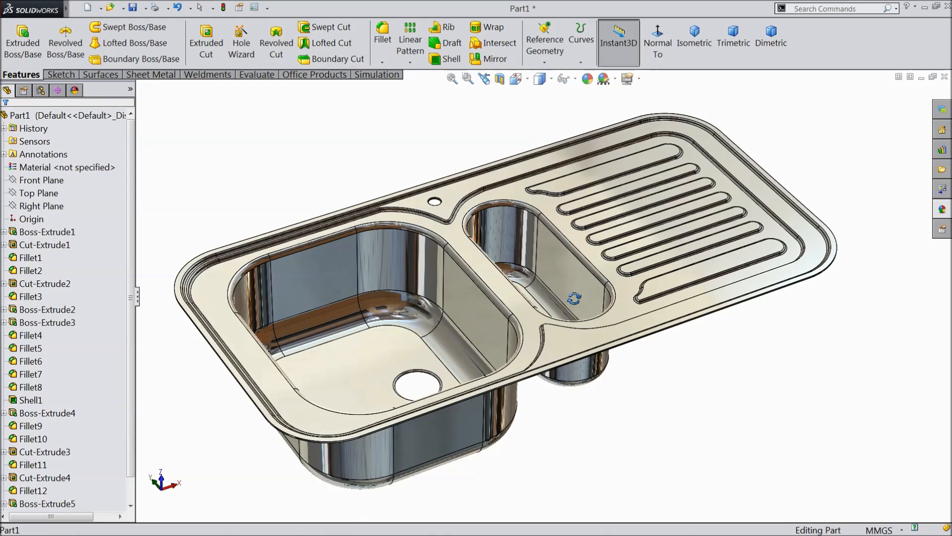